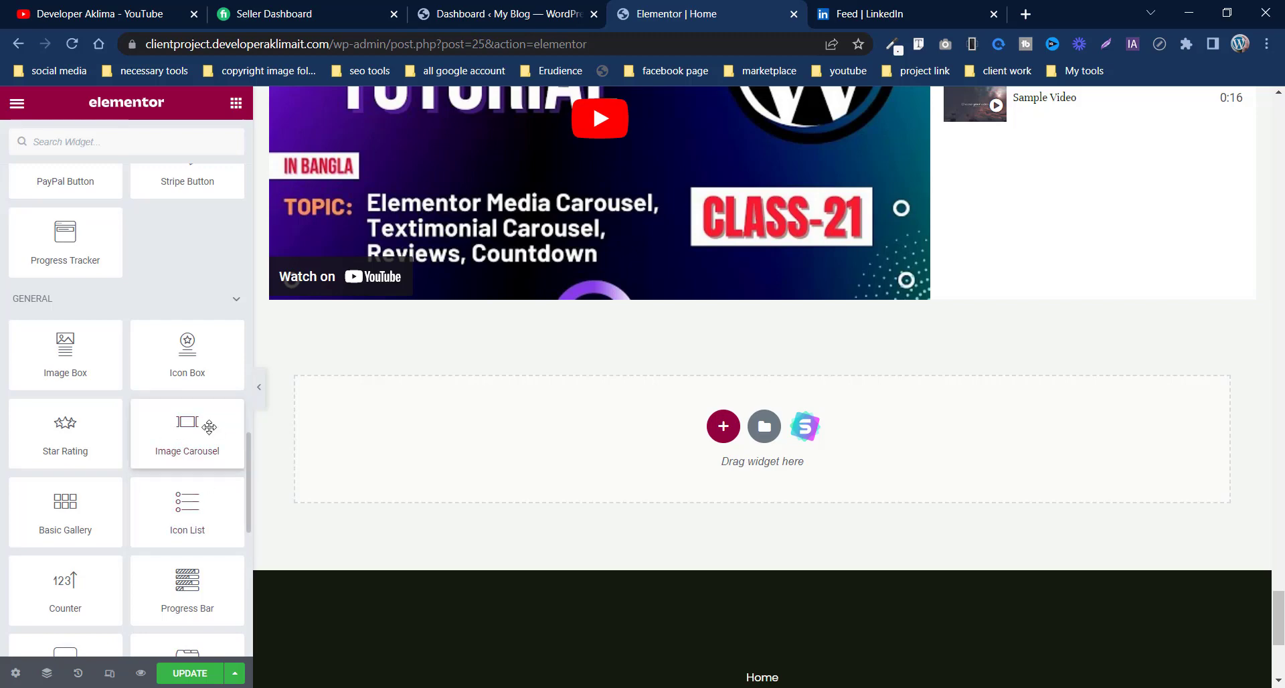
Step: Add a single-column section below the video playlist and set its content width to Boxed at 1408
left_click(722, 431)
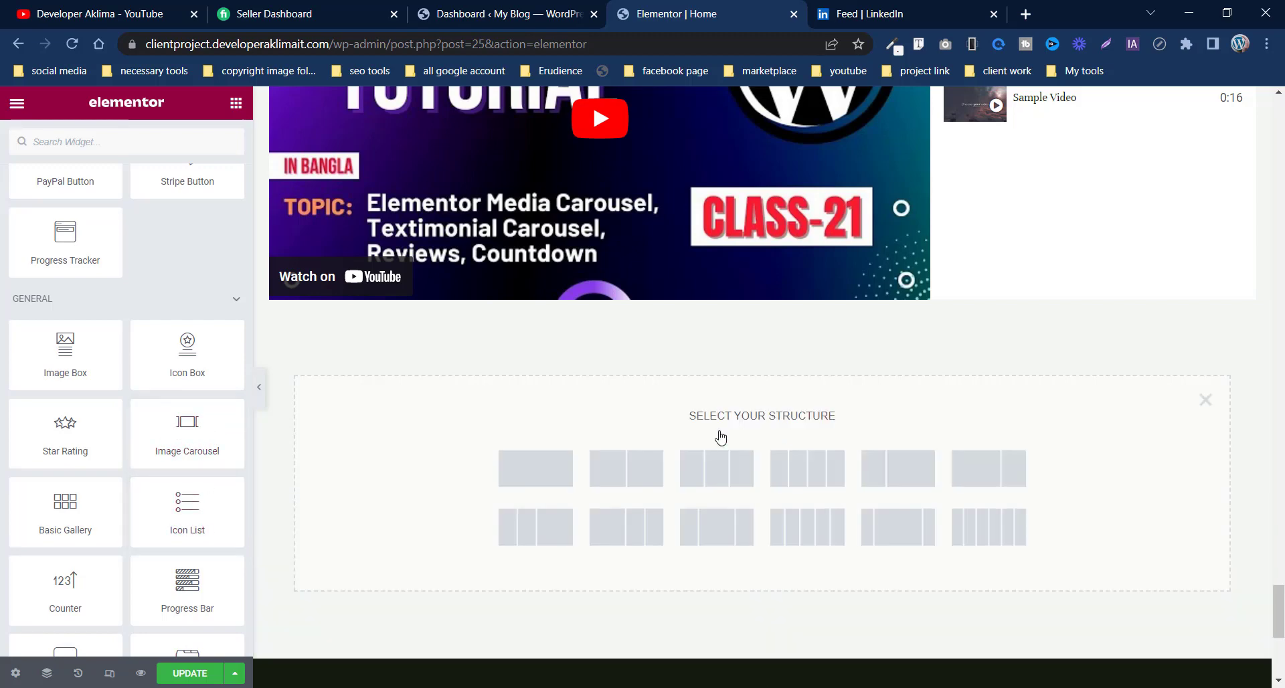
left_click(524, 482)
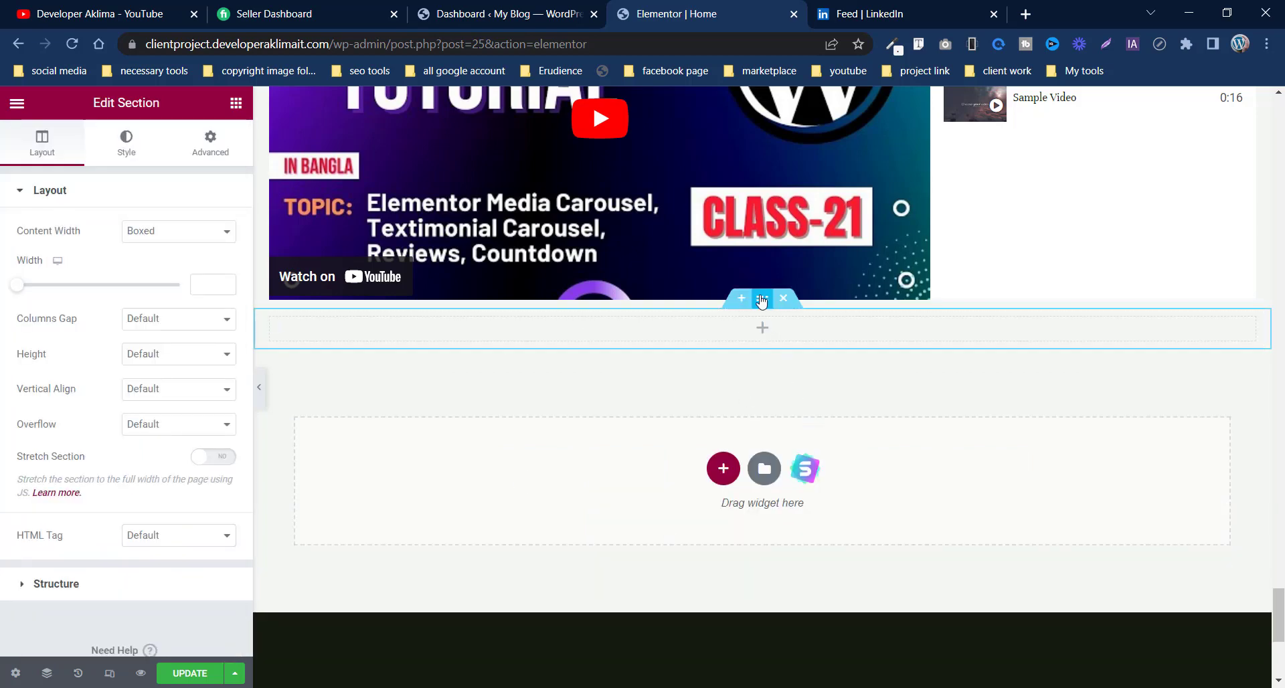
left_click(157, 234)
left_click(148, 262)
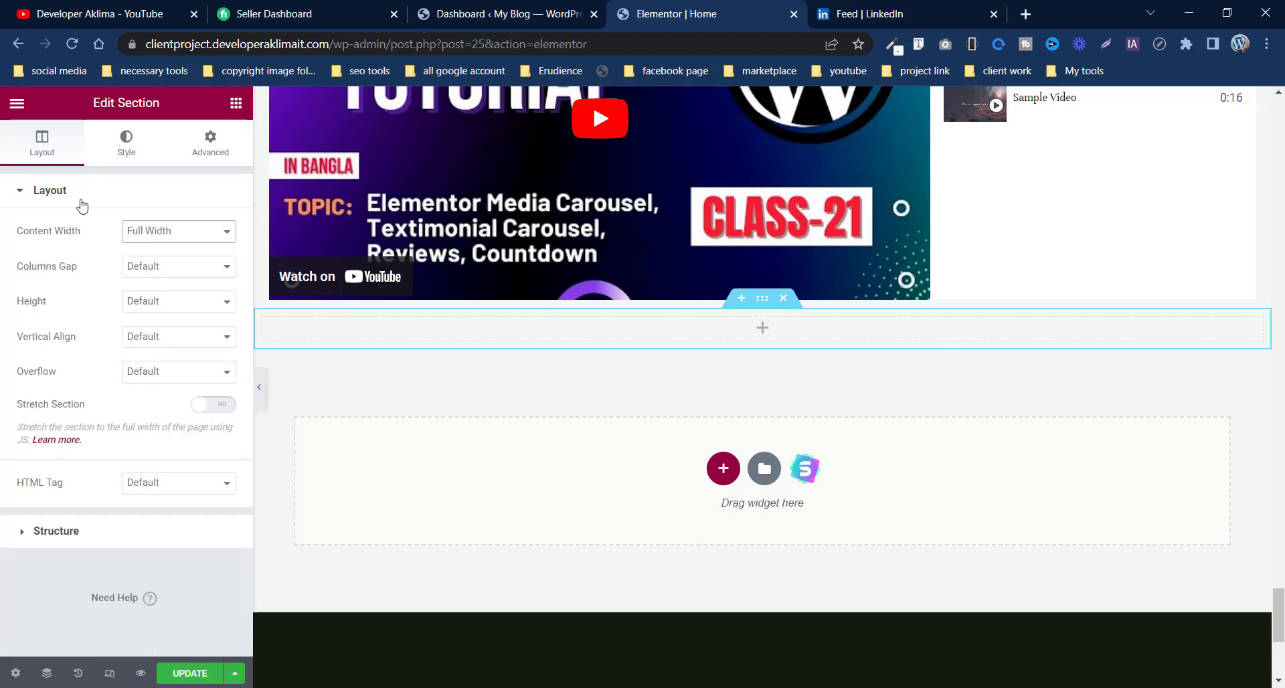
left_click(161, 233)
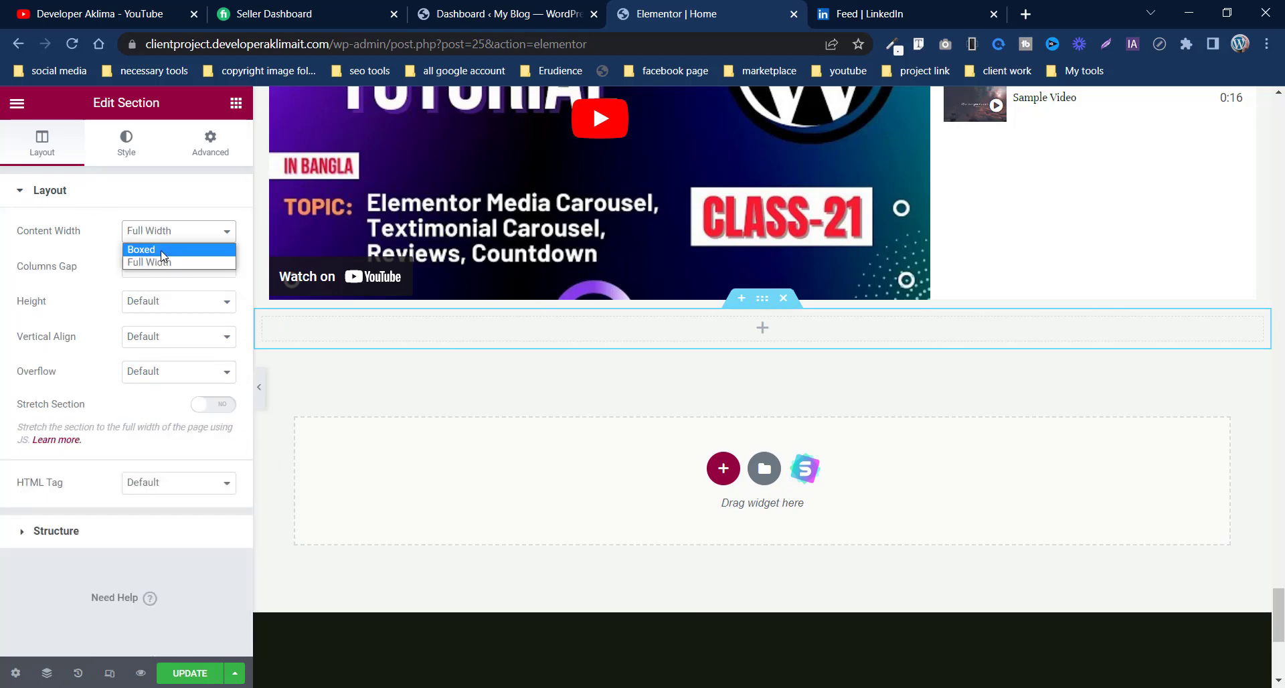
left_click(162, 251)
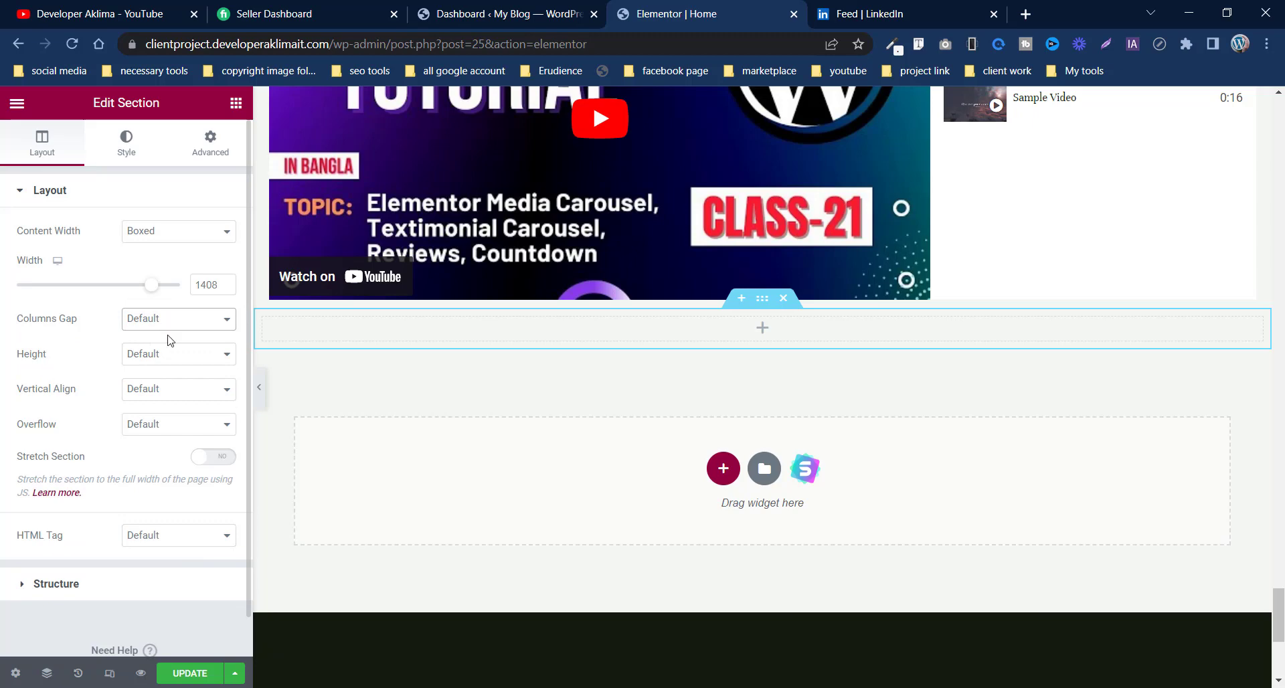
Step: Try the Fit To Screen height on the new section
left_click(188, 354)
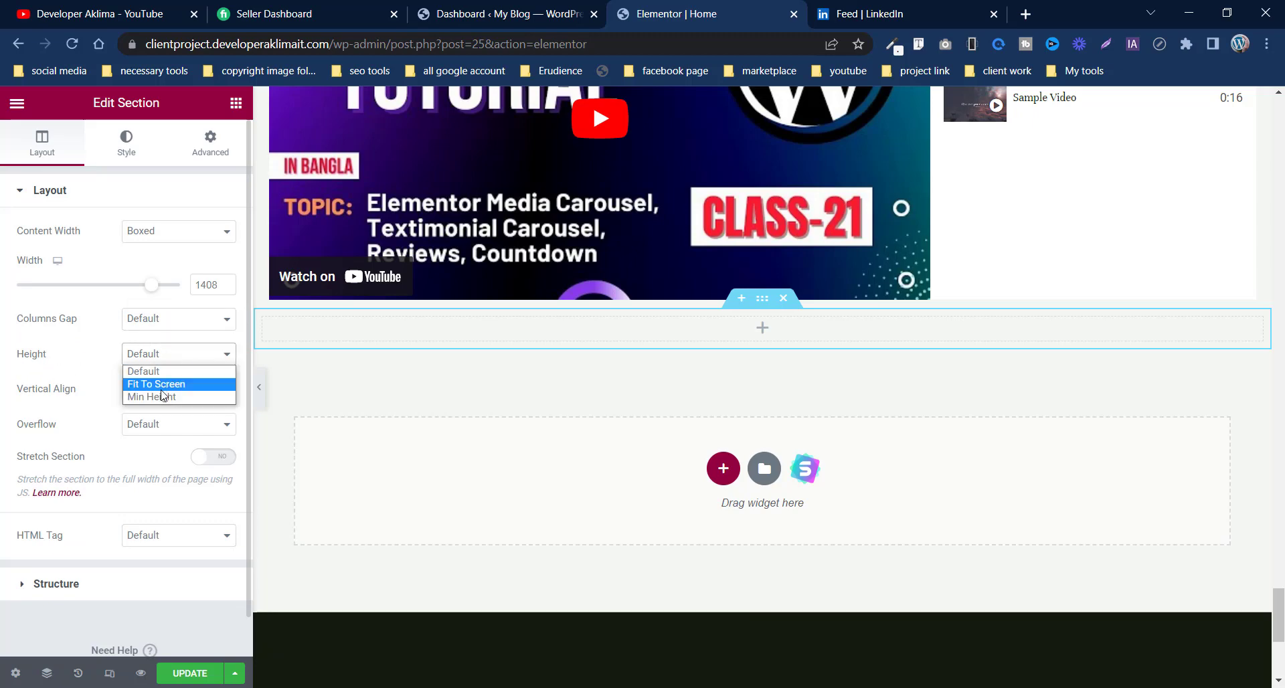
left_click(153, 384)
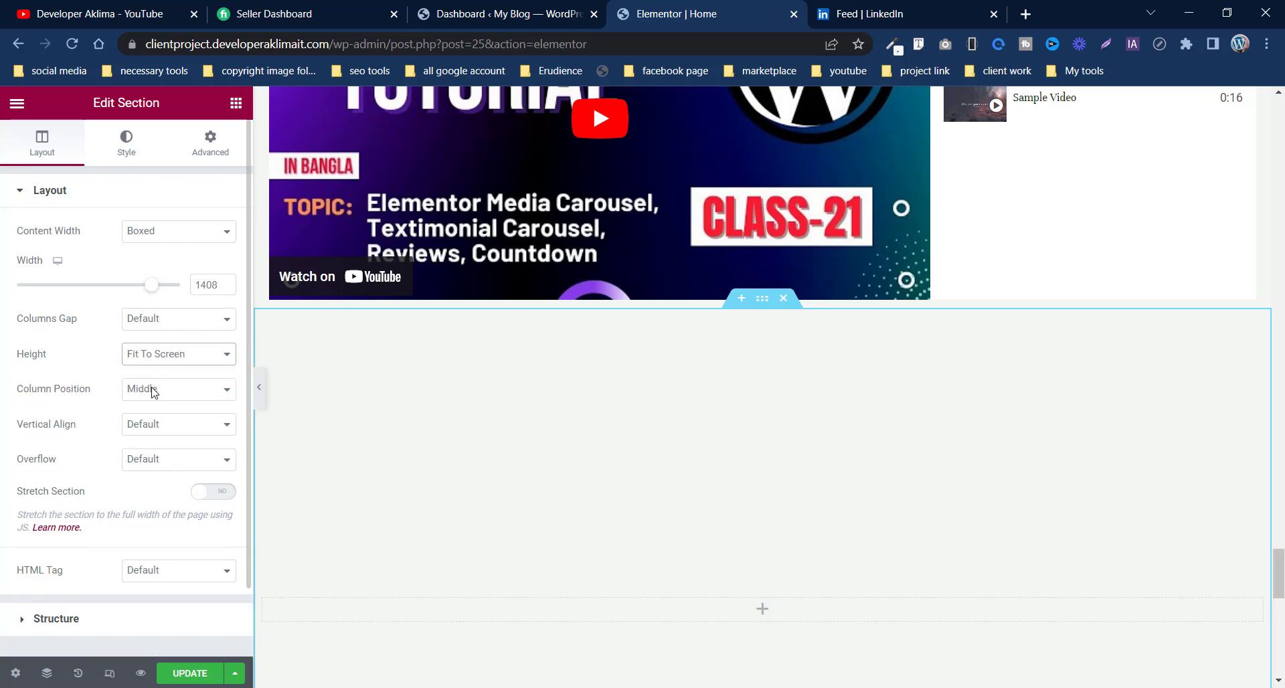
scroll(589, 468, "down", 5)
scroll(586, 425, "up", 5)
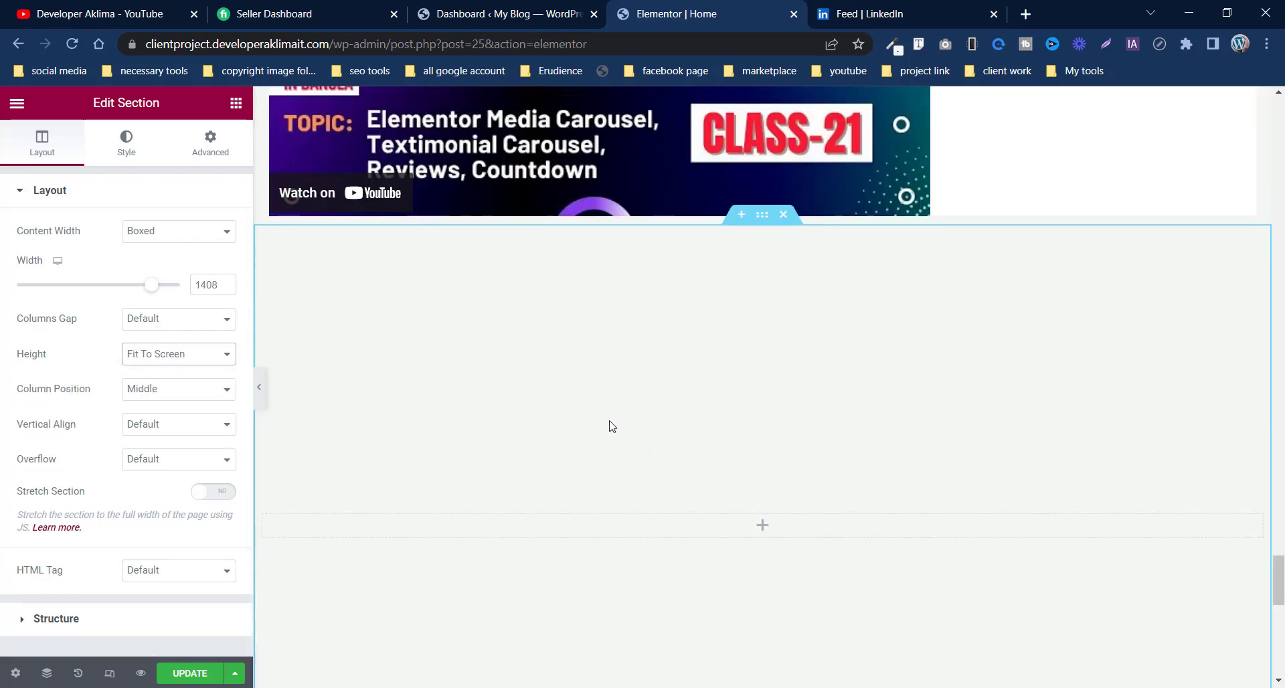
Step: Set the section's height to Min Height with a minimum of 503 px
left_click(152, 367)
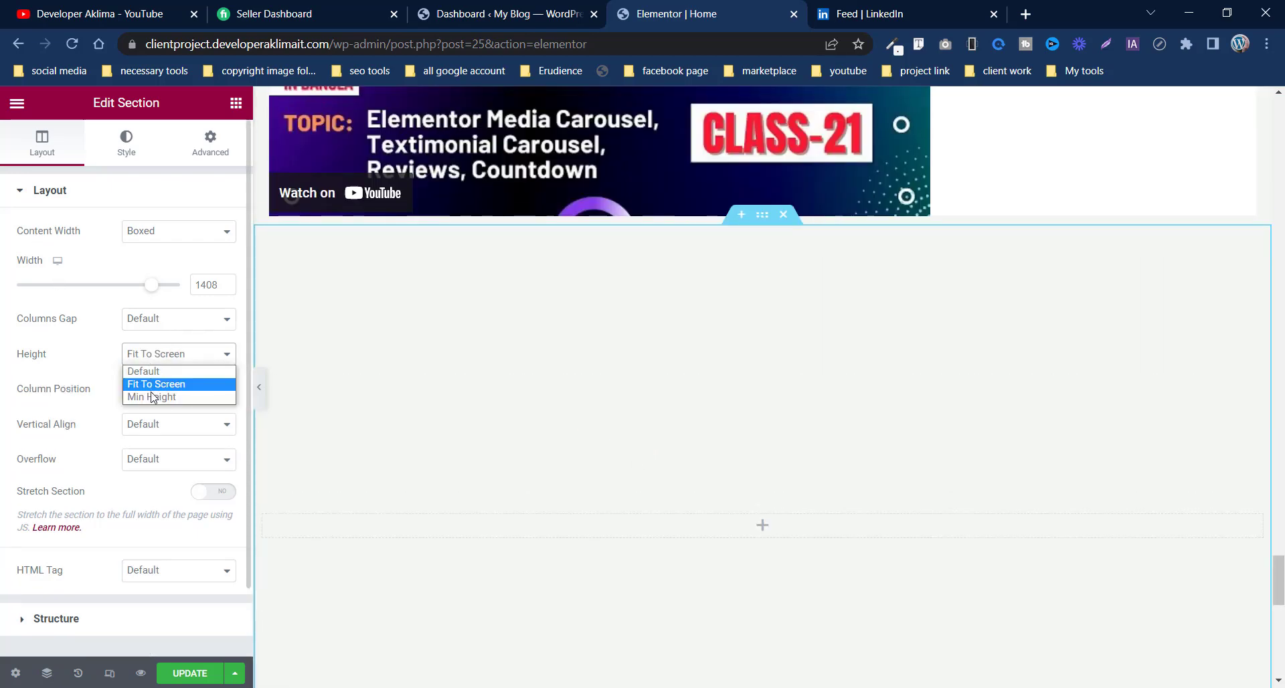
left_click(153, 397)
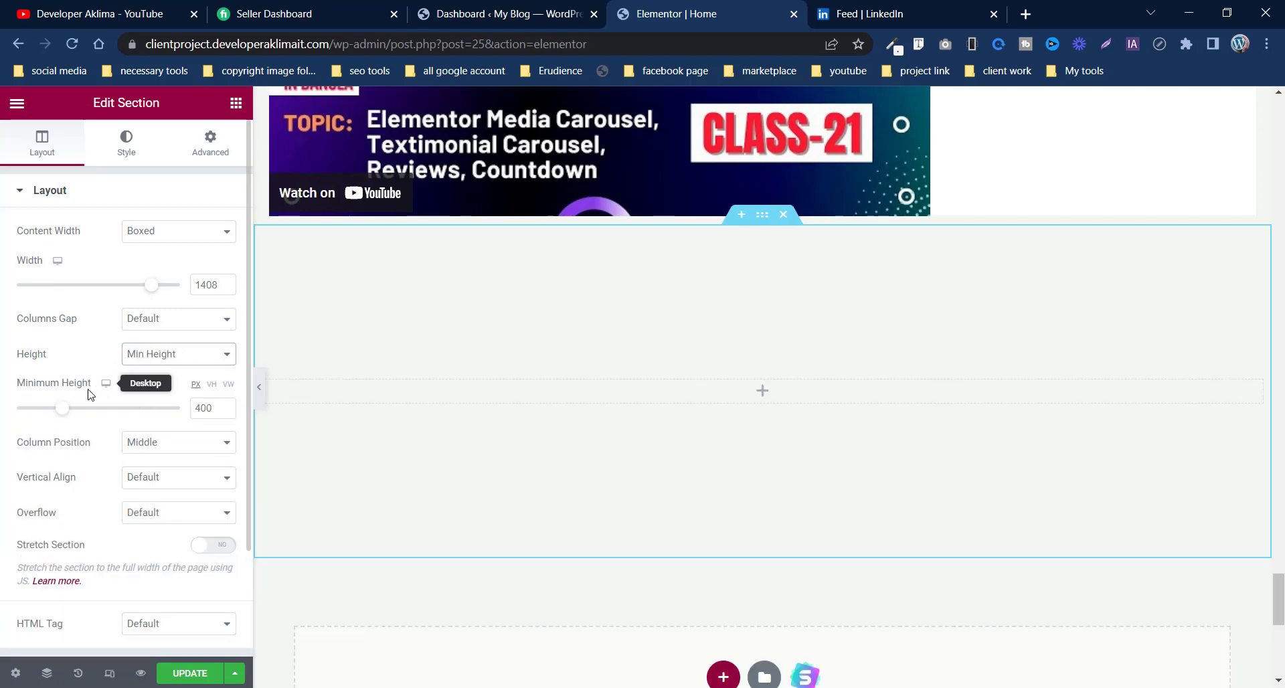
left_click_drag(63, 415, 75, 410)
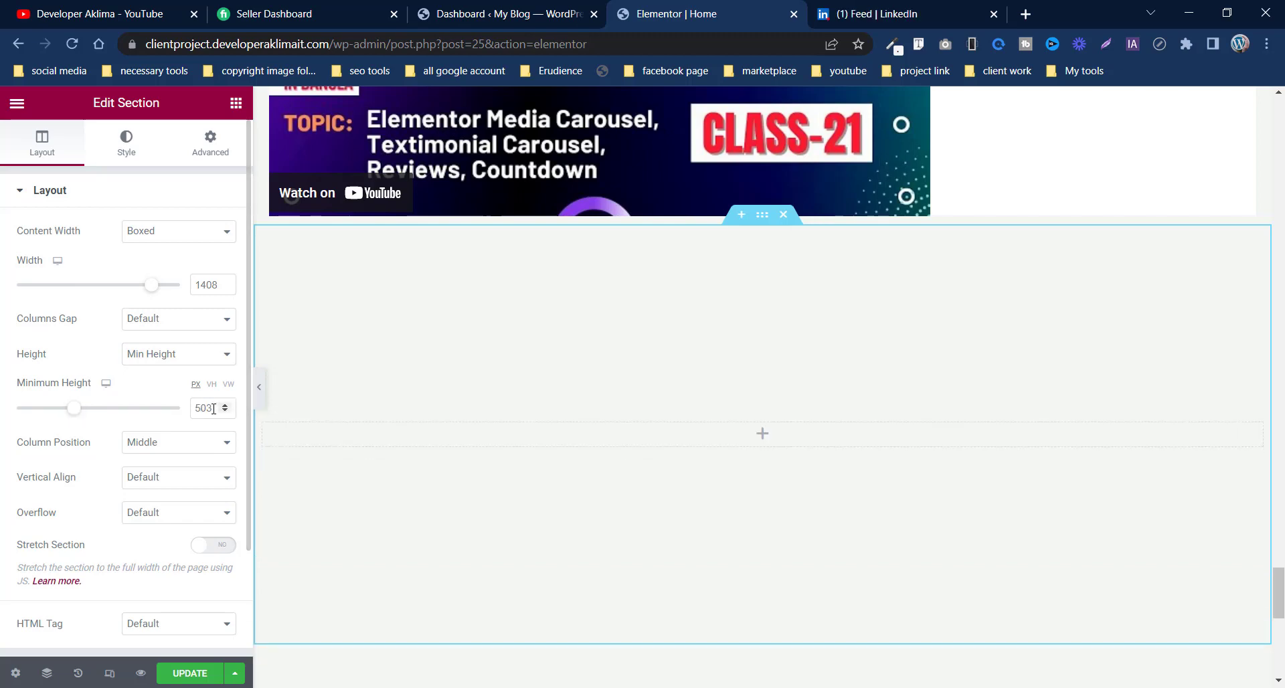
Step: Keep the section's column position at Middle and set its vertical alignment to Middle
left_click(178, 445)
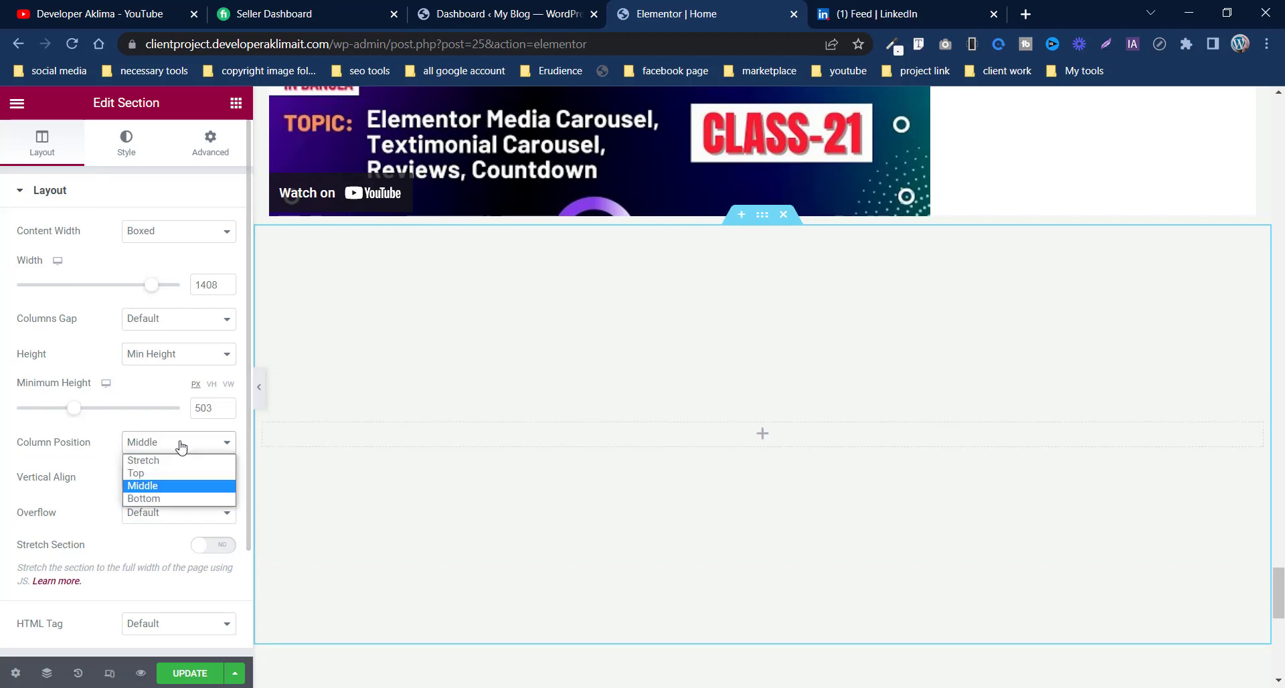
left_click(178, 445)
left_click(172, 484)
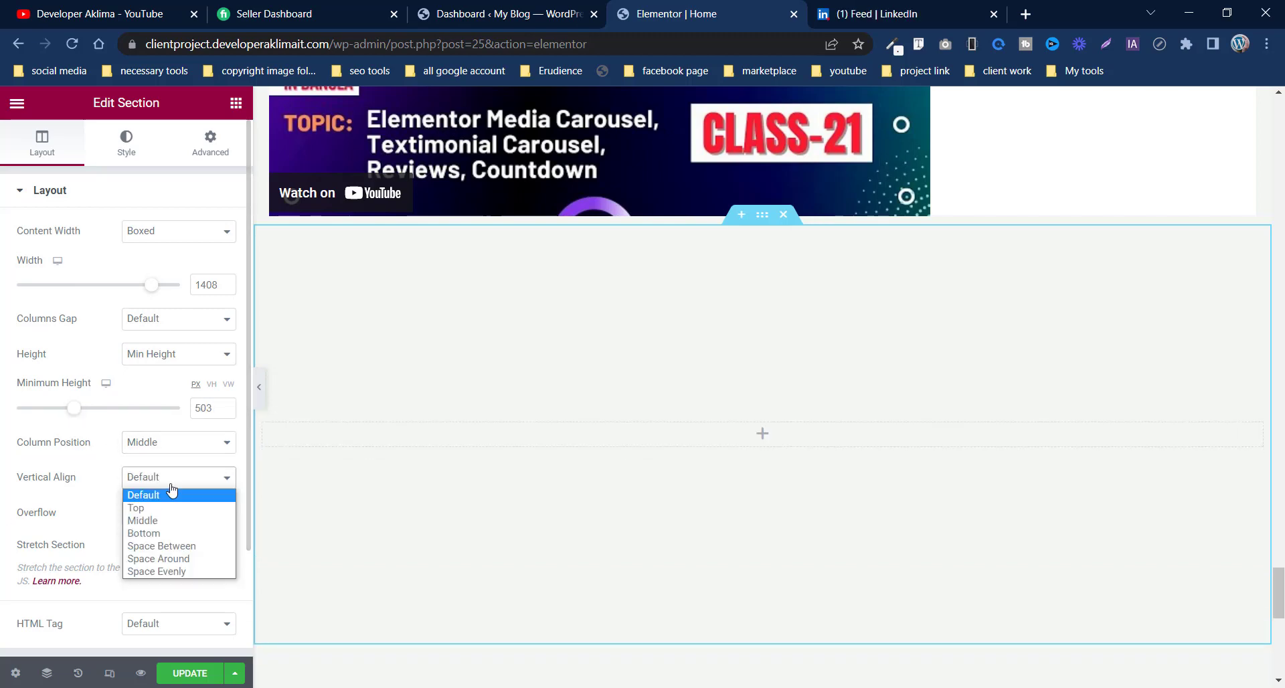
left_click(167, 521)
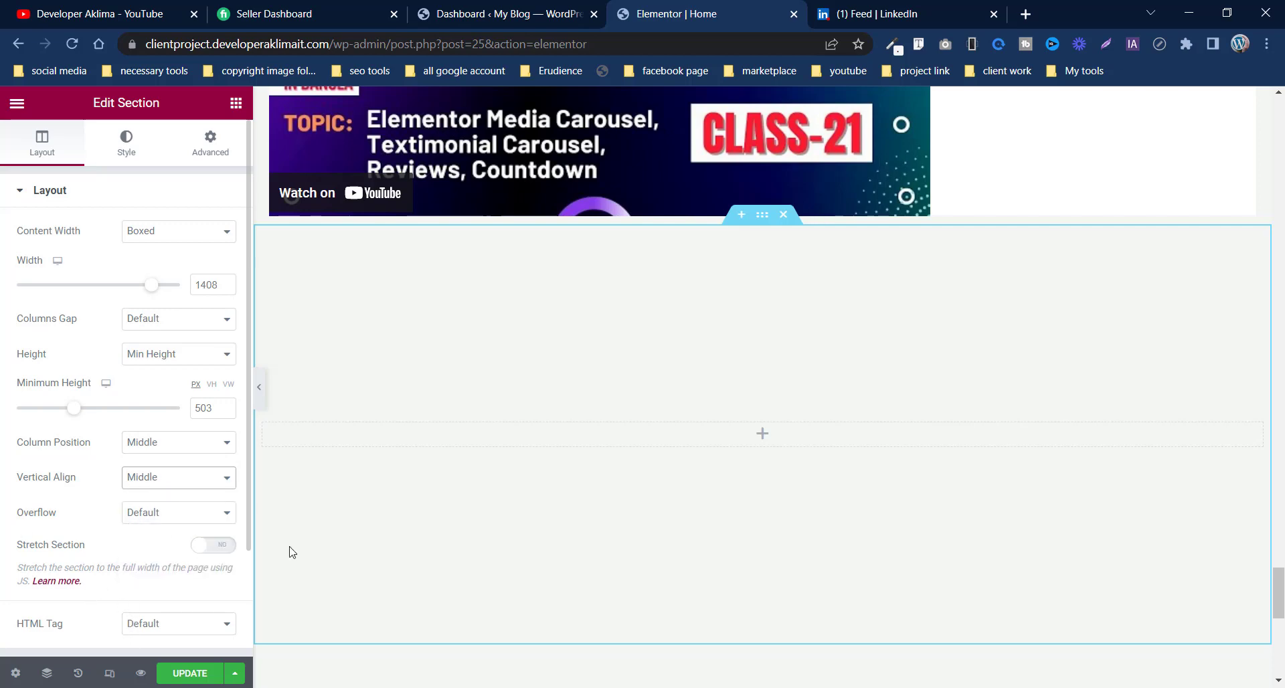
Step: Search the widgets for "image" and place an Image Carousel in the new section
left_click(231, 104)
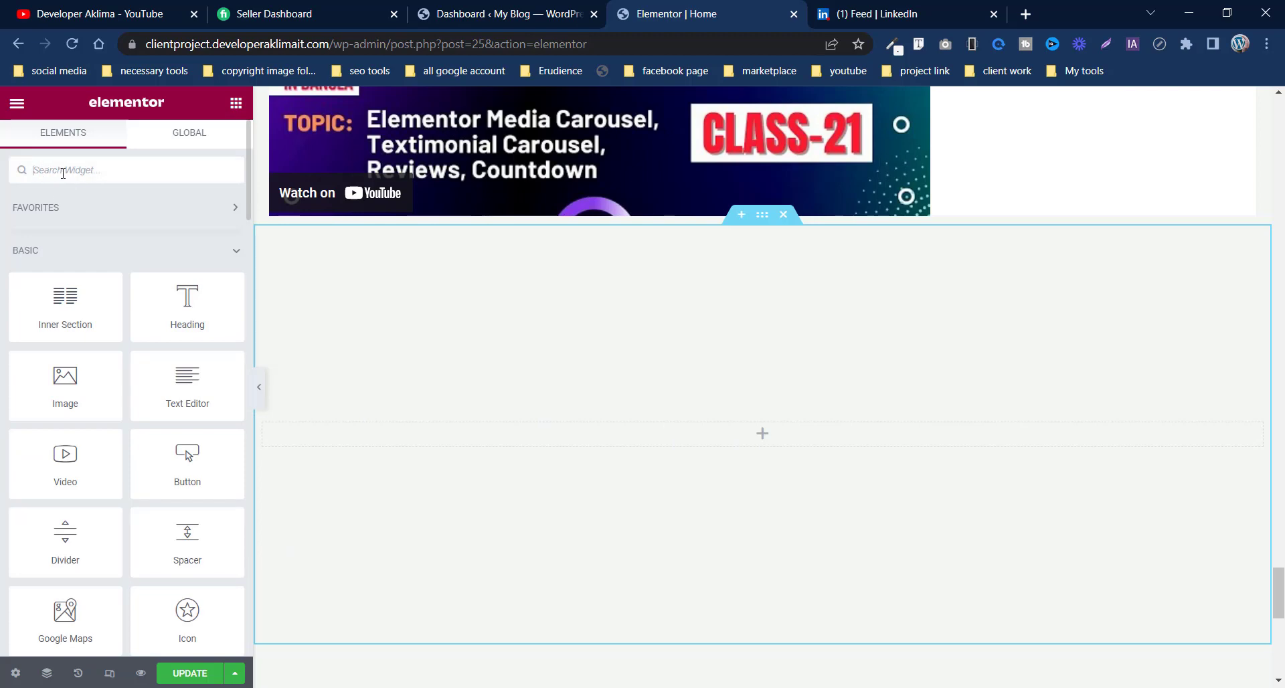
type("image")
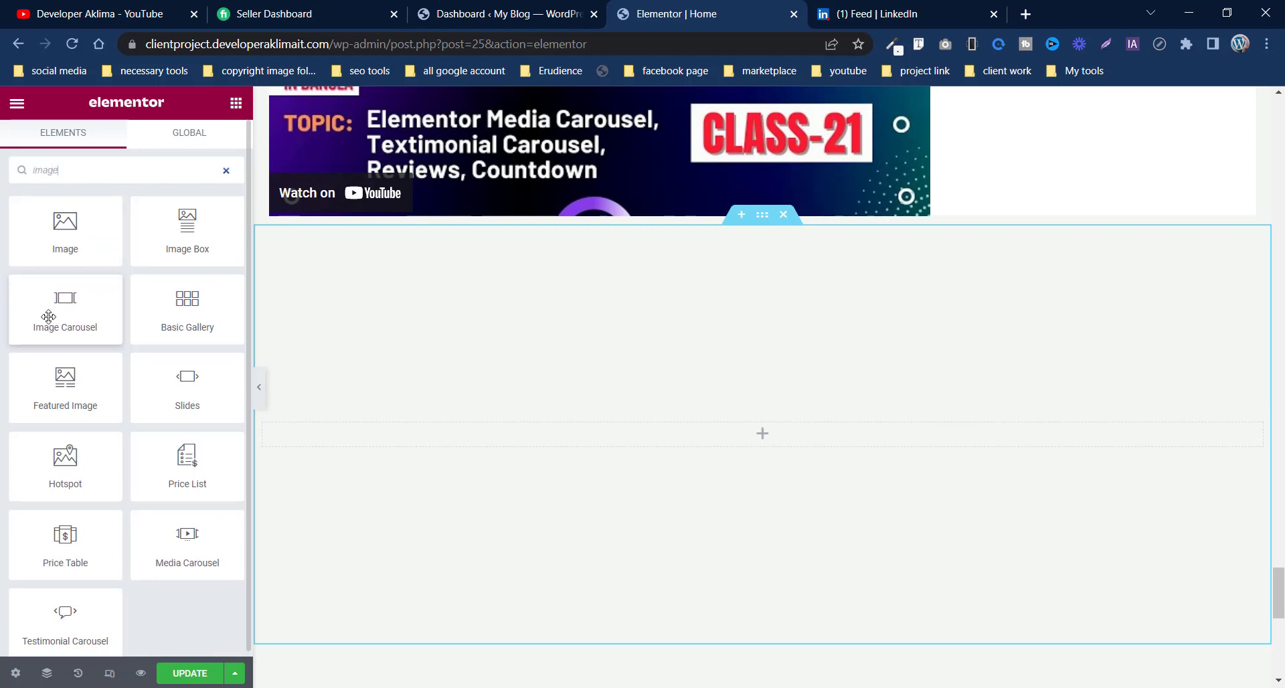
left_click_drag(62, 324, 539, 438)
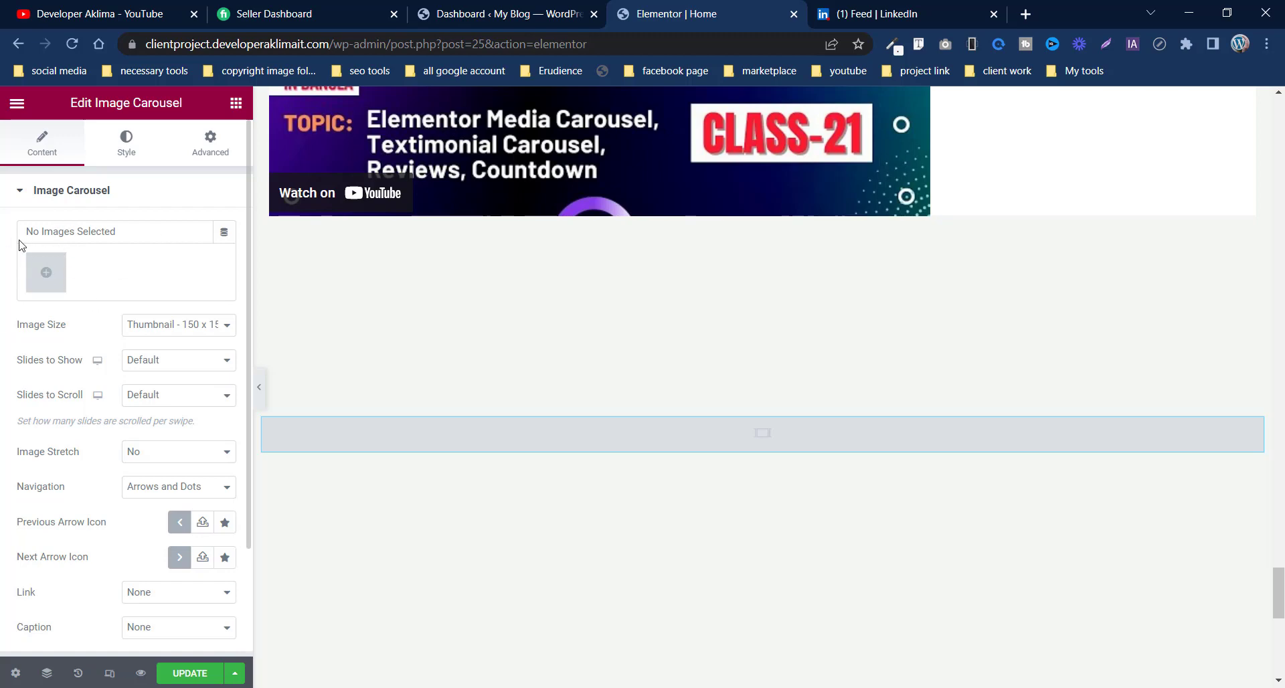
Step: Upload "WordPress Bangla Tutorial (3)" from Downloads and create a new gallery with it for the carousel
left_click(48, 273)
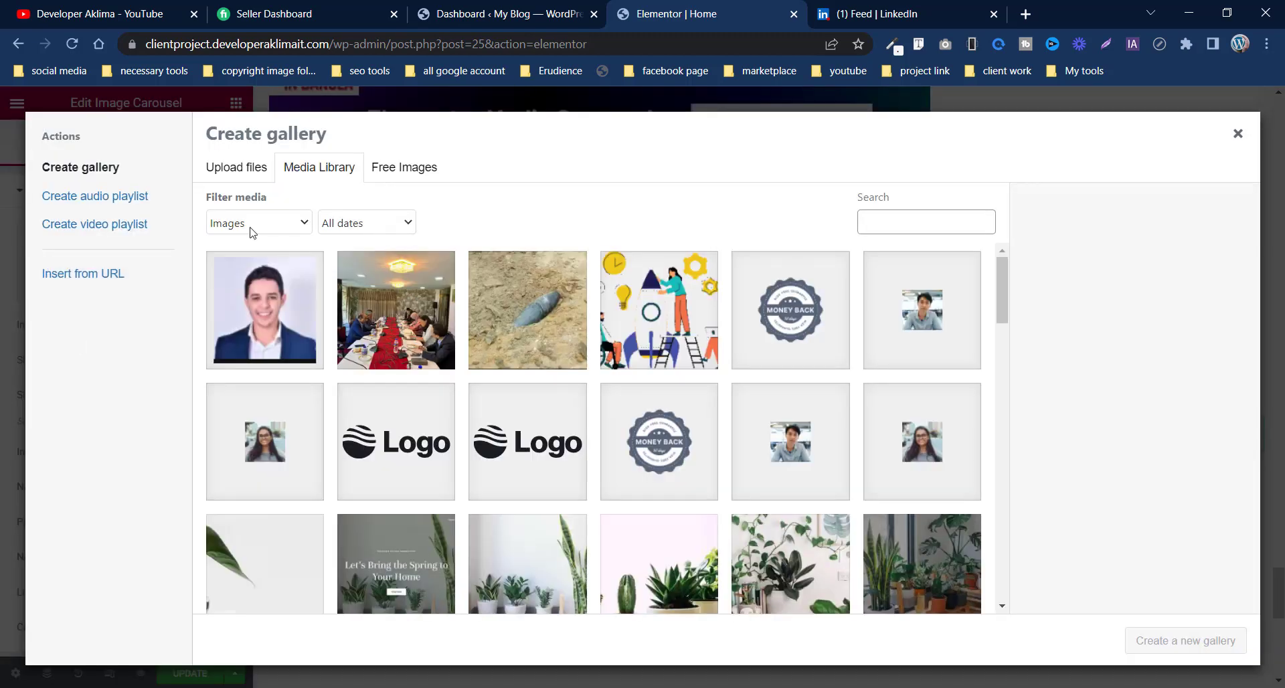
left_click(236, 174)
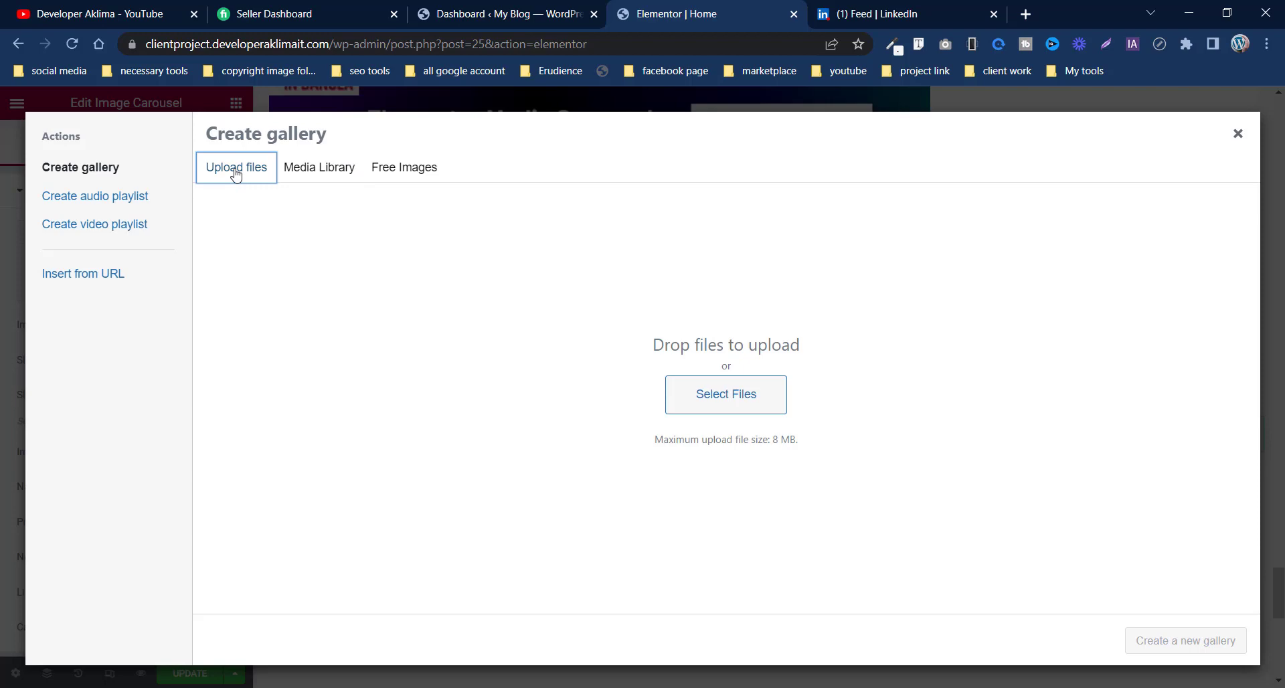
left_click(715, 399)
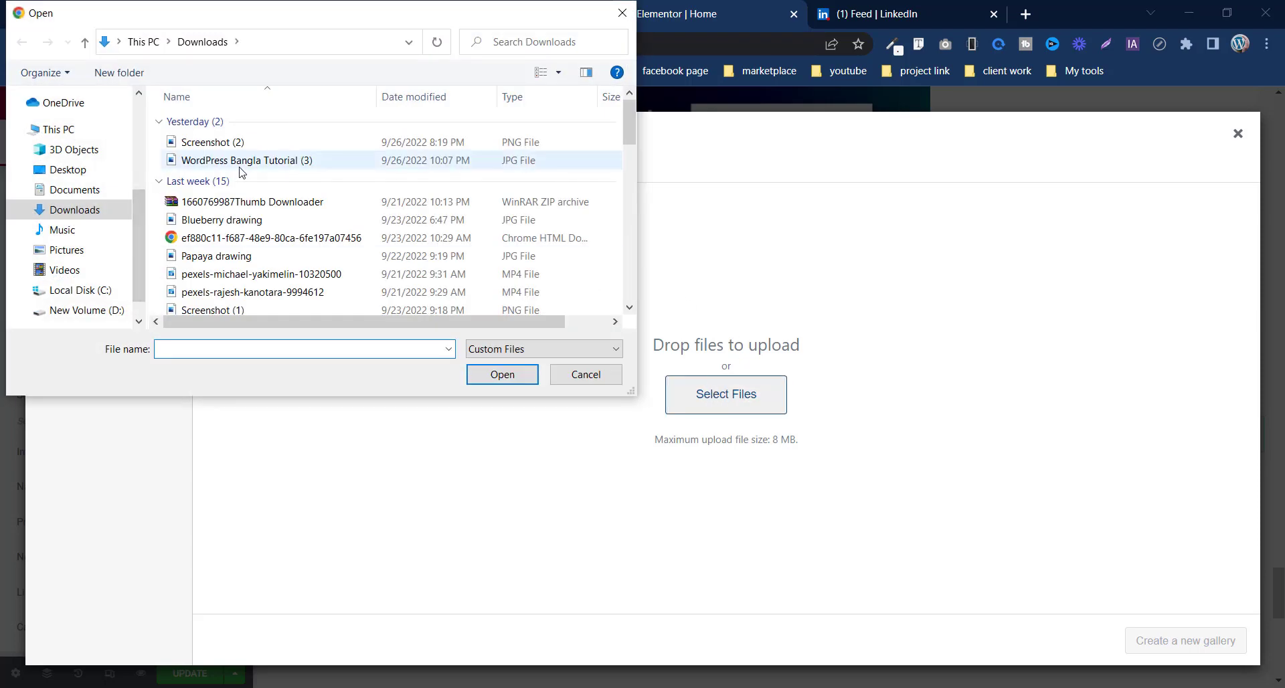
left_click(245, 167)
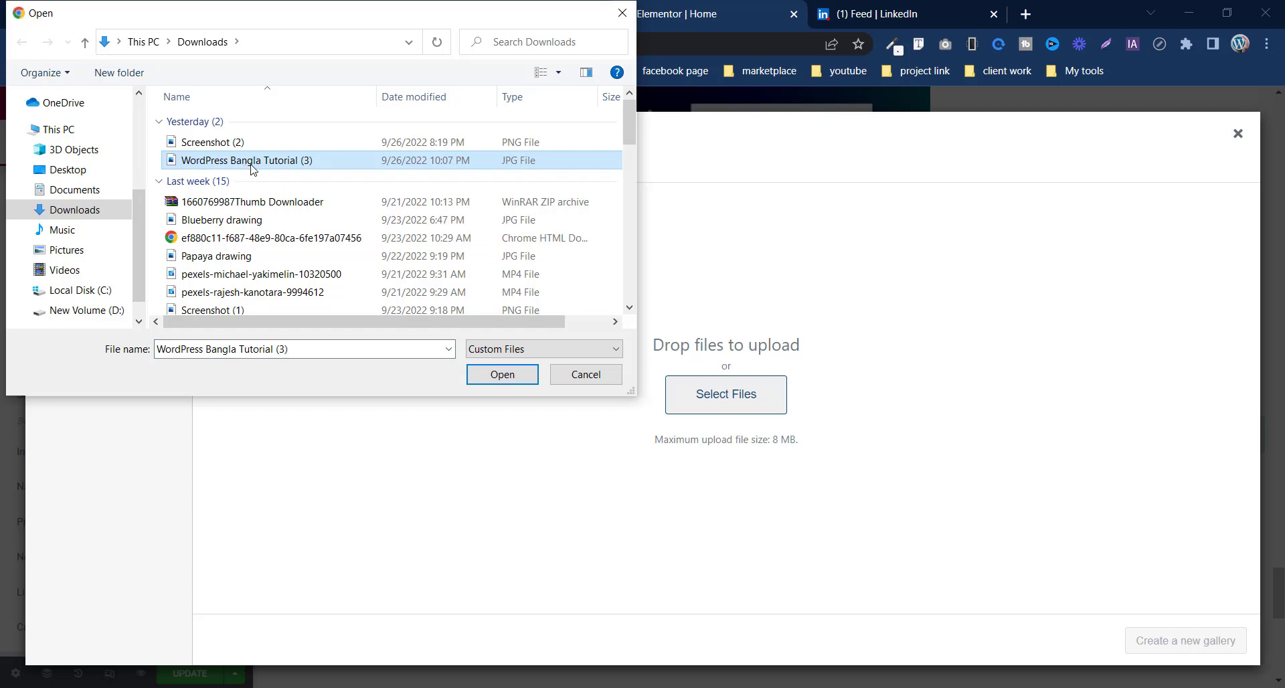
left_click(503, 375)
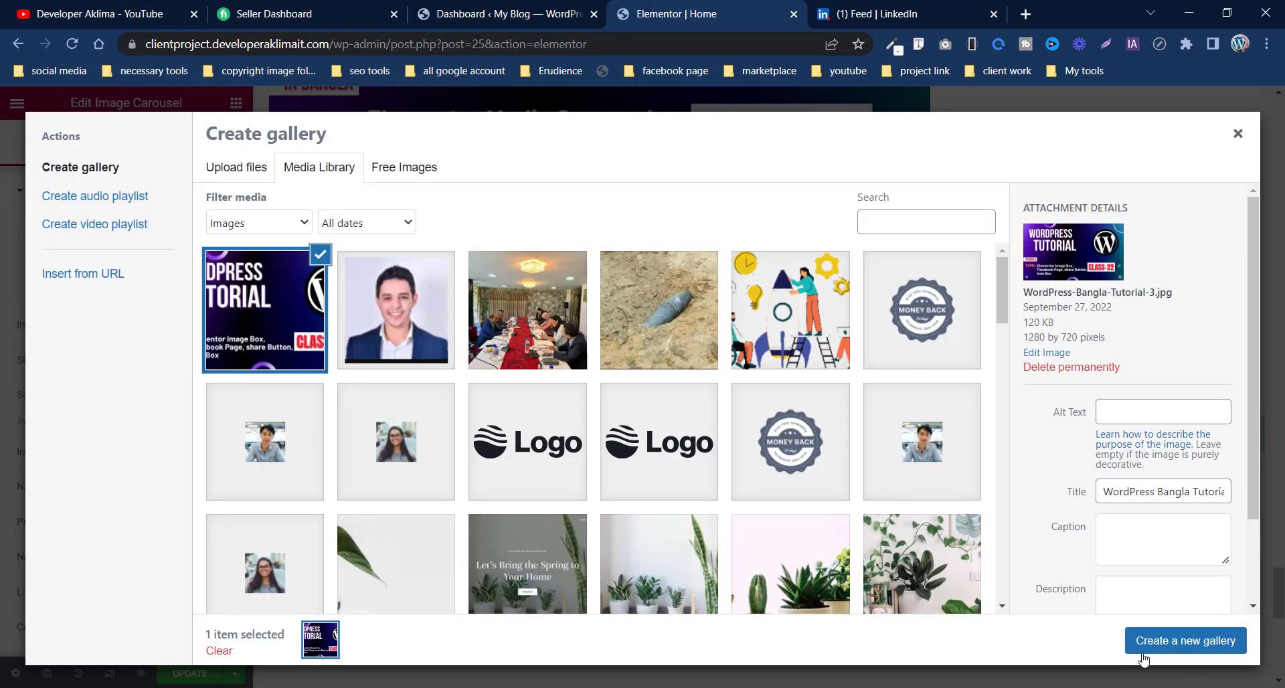
left_click(1180, 644)
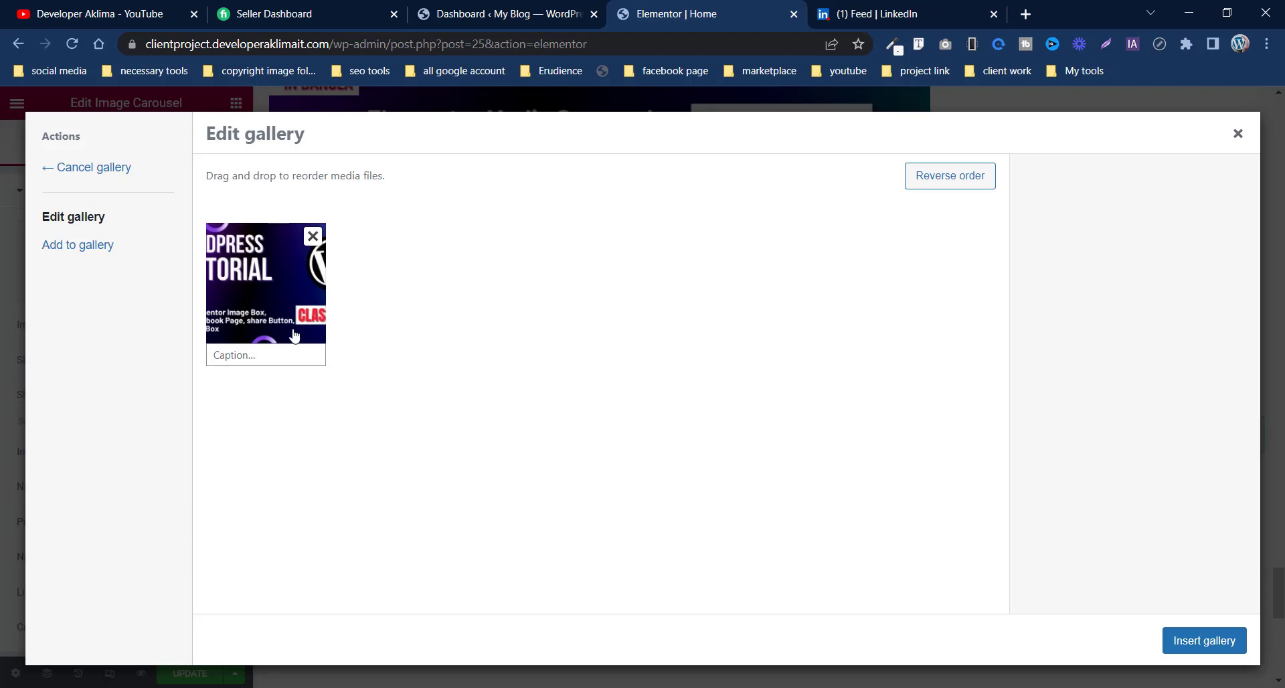
Step: Add the meeting-room photo and nine plant and gardening images from the media library to the gallery and insert it into the carousel
left_click(83, 246)
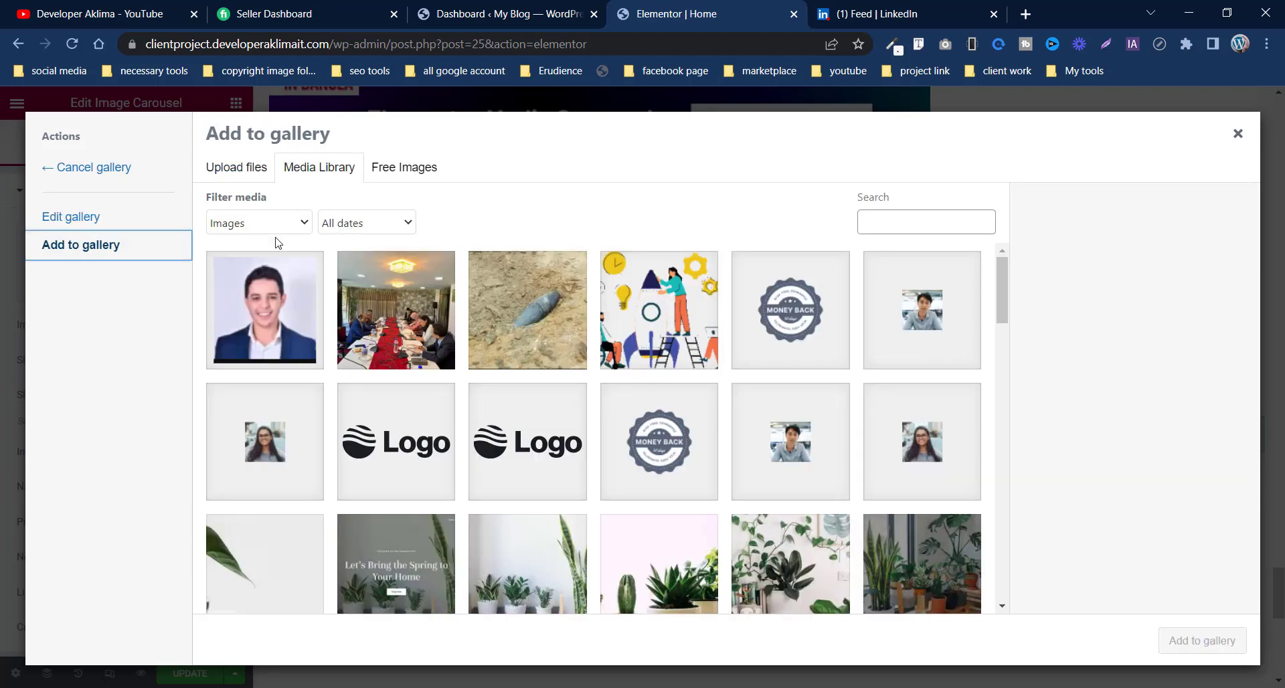
left_click(348, 315)
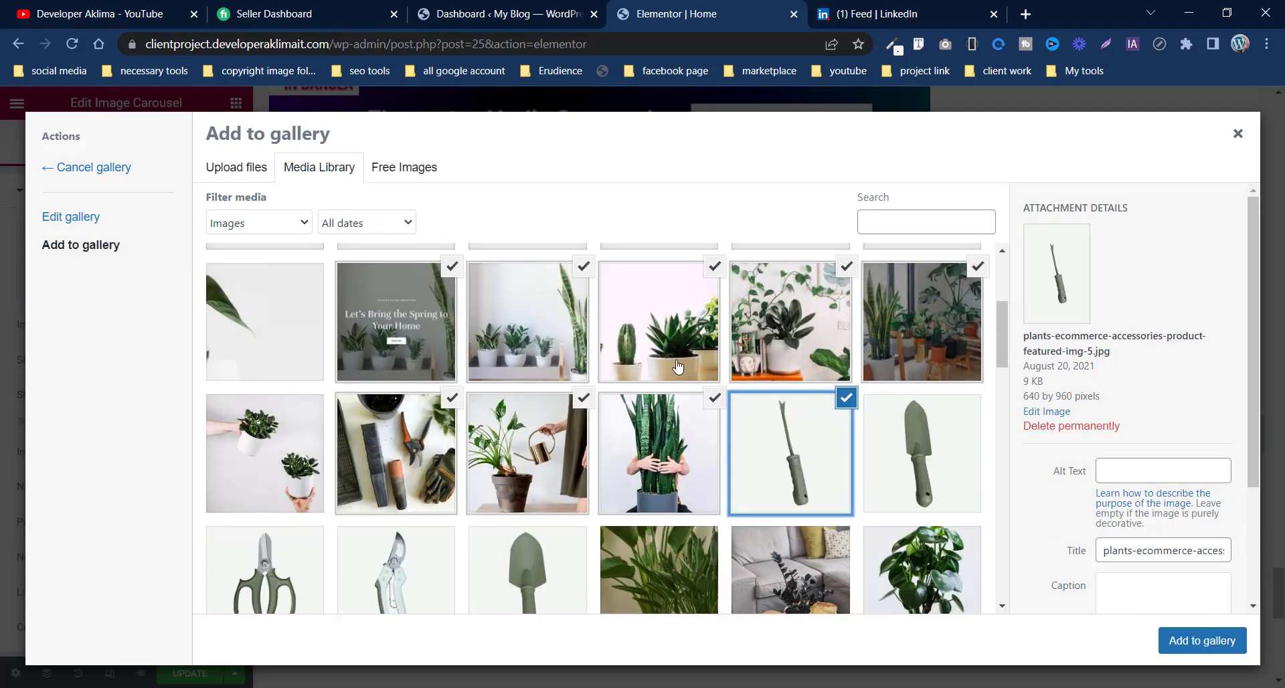
left_click(1212, 649)
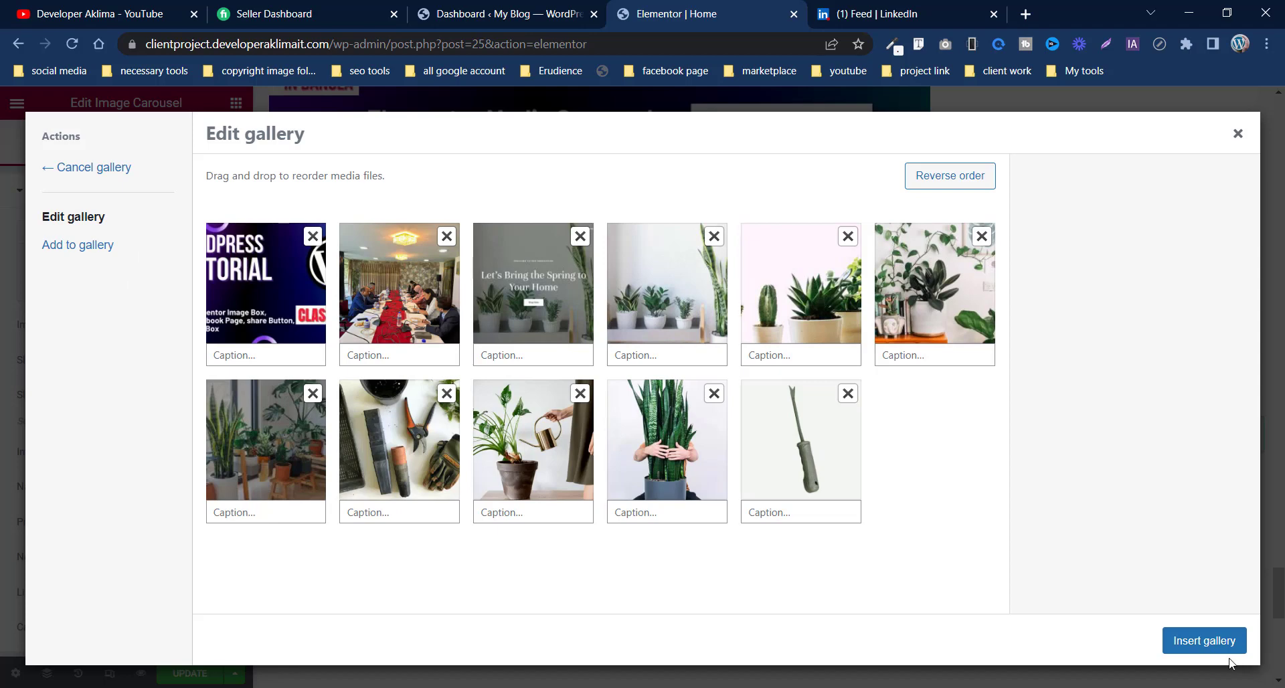
left_click(1208, 642)
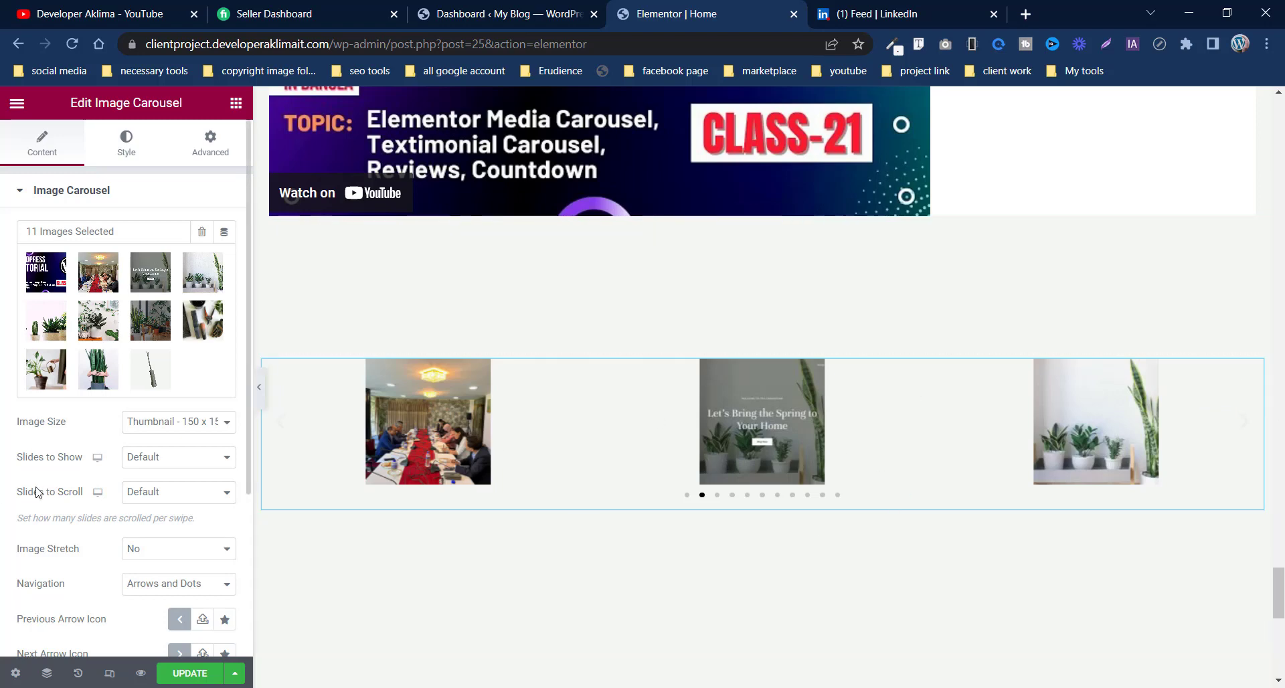
Step: Set the carousel's image size to Full, and both slides to show and slides to scroll to 3
left_click(149, 422)
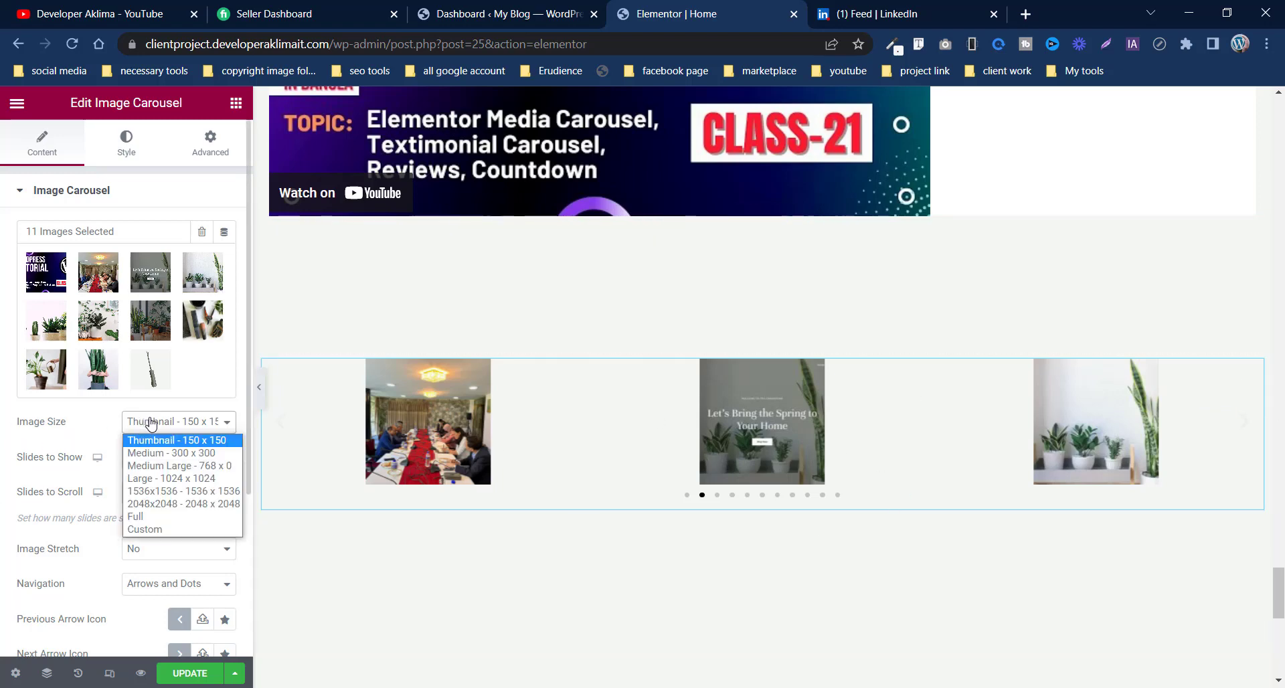
left_click(164, 520)
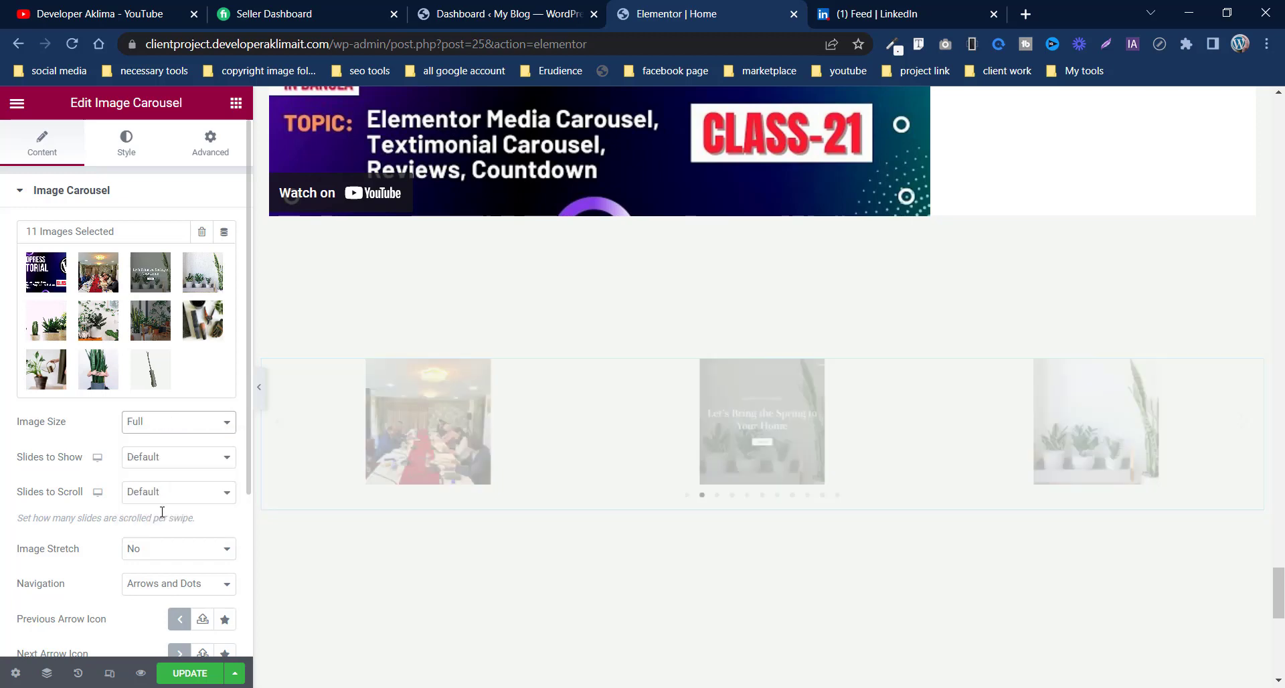
left_click(192, 457)
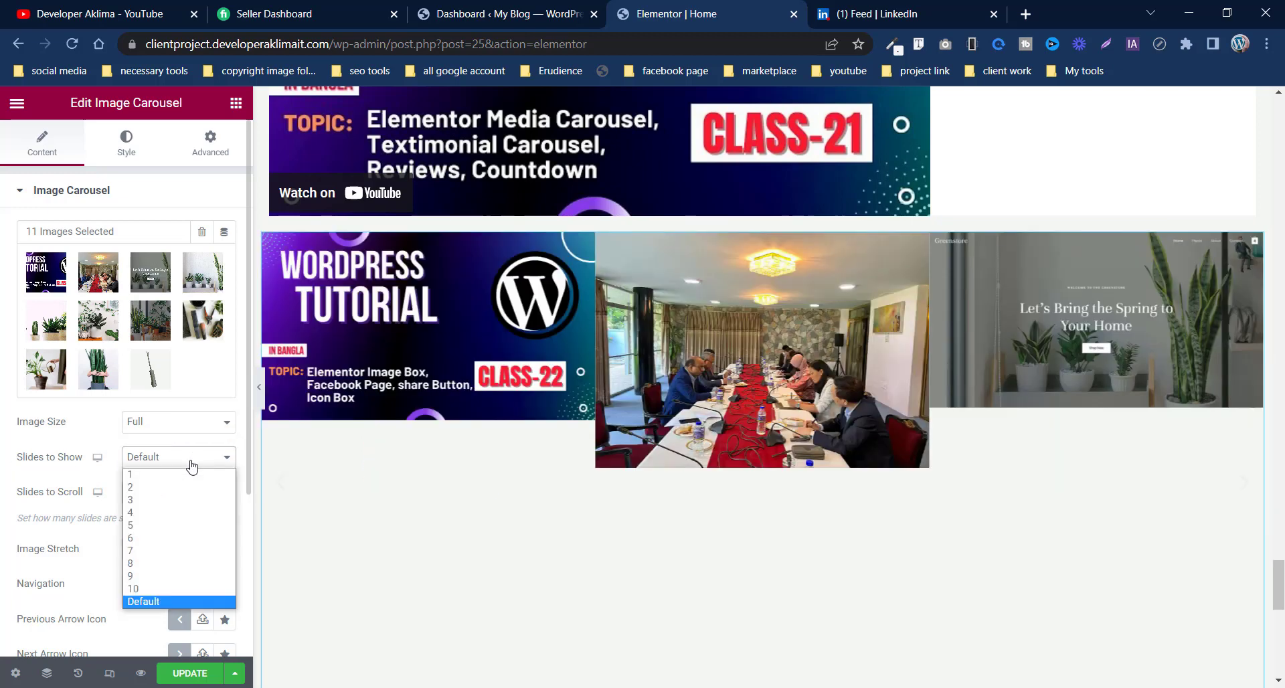
left_click(144, 500)
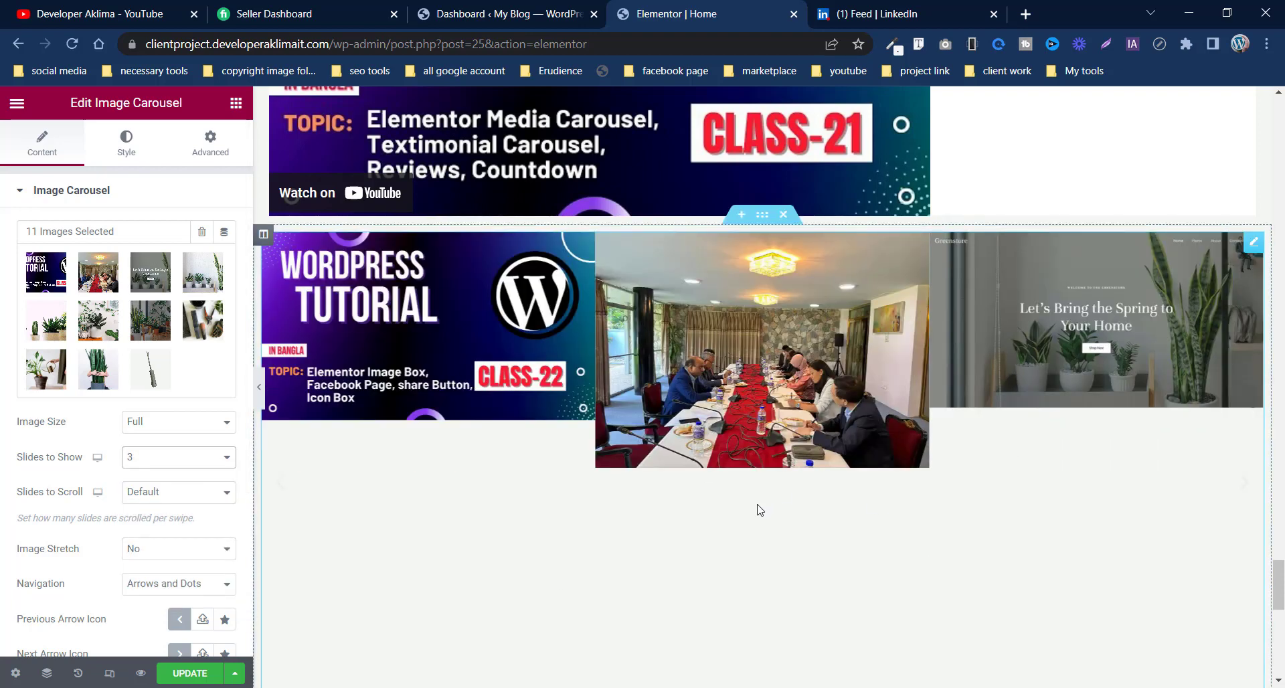
left_click(158, 492)
left_click(148, 535)
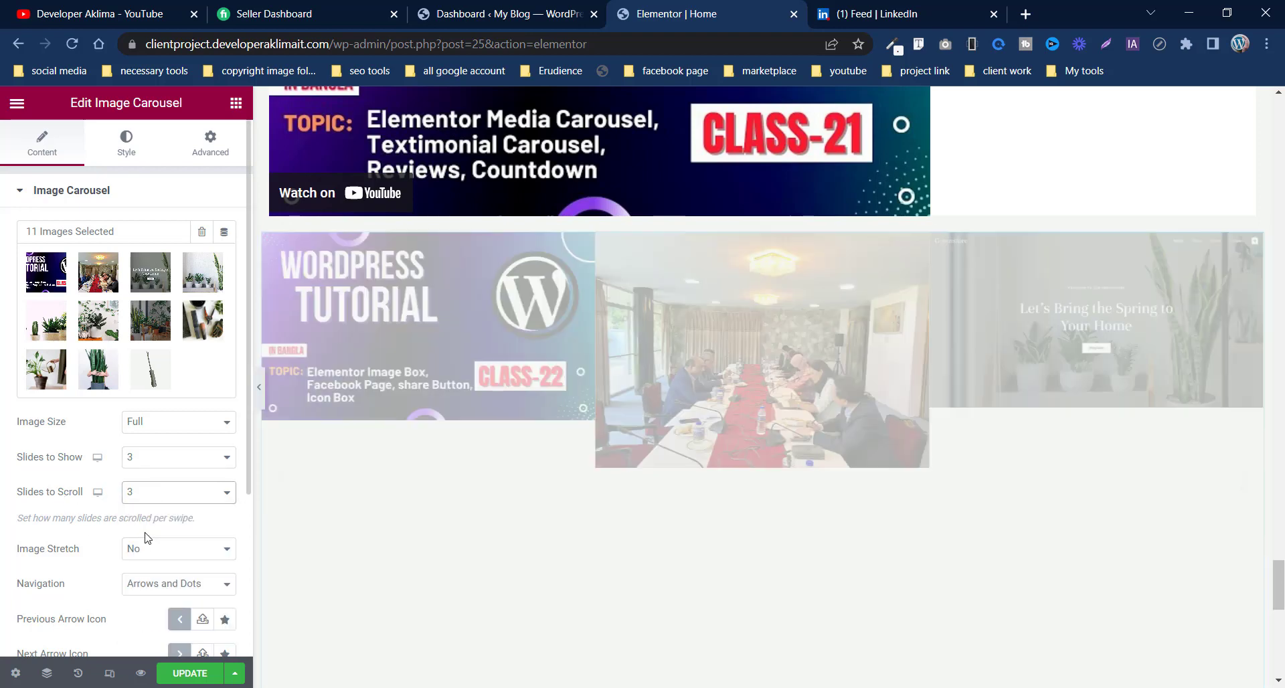
Step: Try Image Stretch set to Yes on the carousel and switch it back to No
scroll(72, 518, "down", 2)
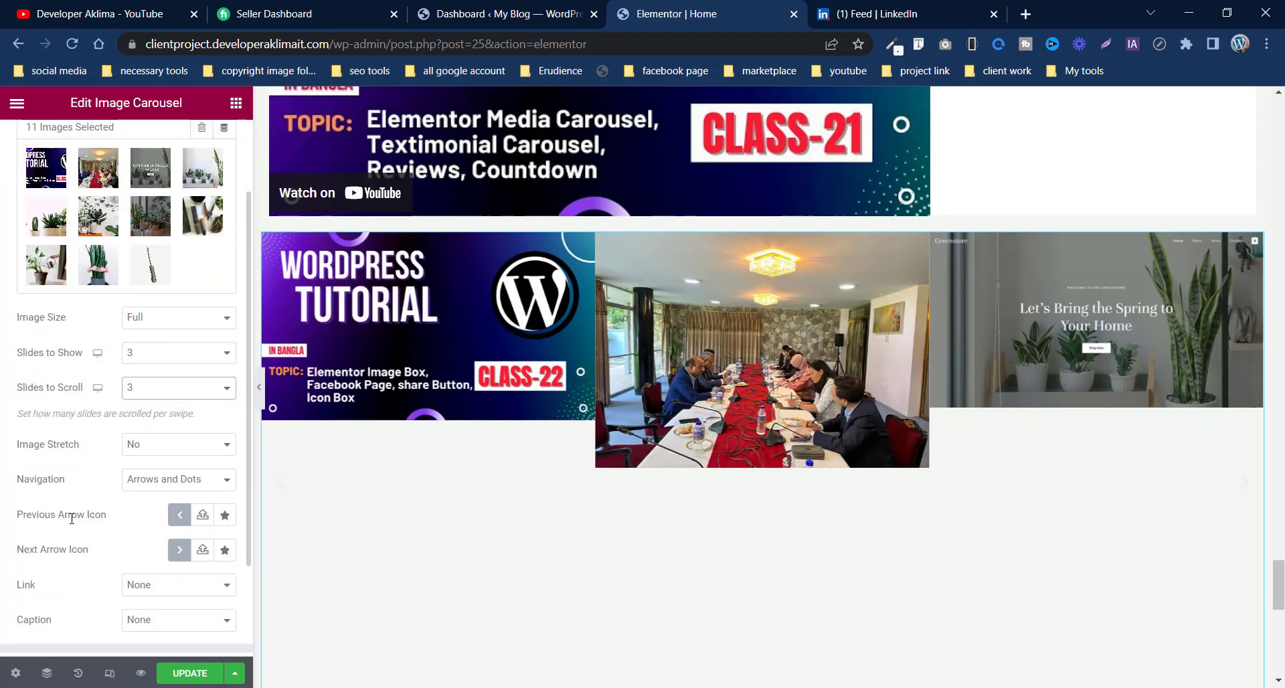
left_click(211, 445)
left_click(155, 472)
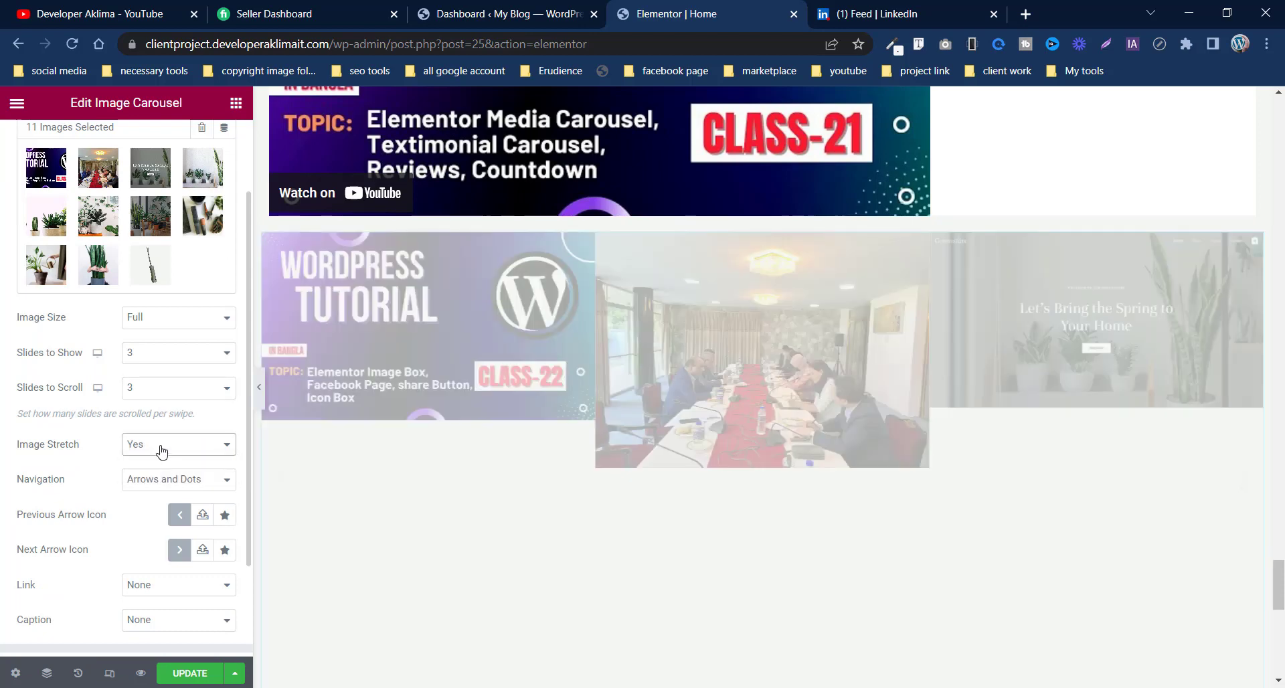
left_click(159, 448)
left_click(161, 461)
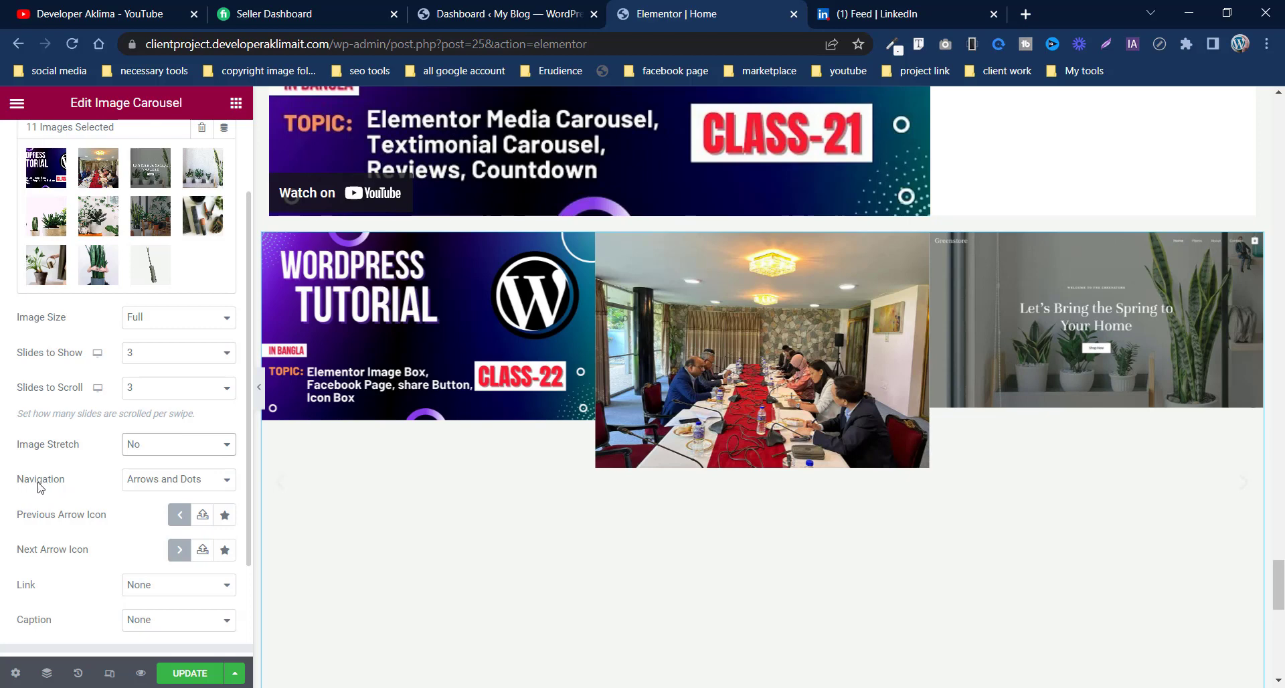
Step: Check the carousel's navigation options and preview the carousel at full page width
left_click(159, 481)
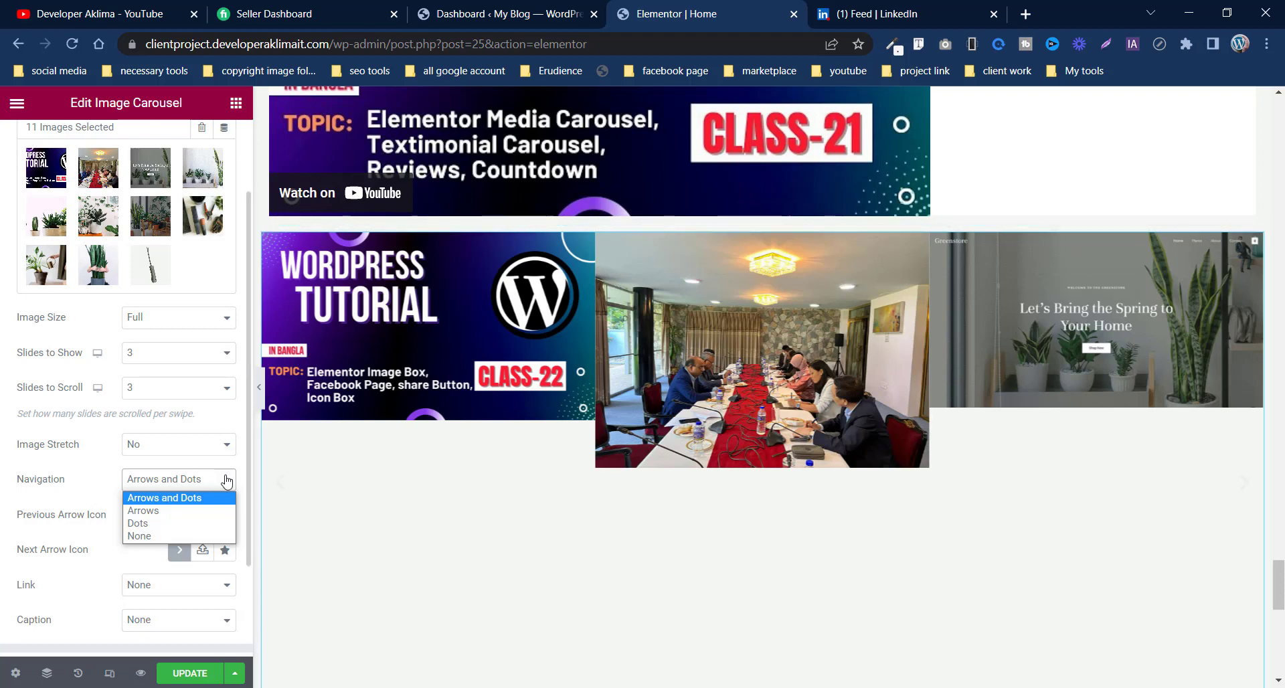
left_click(261, 396)
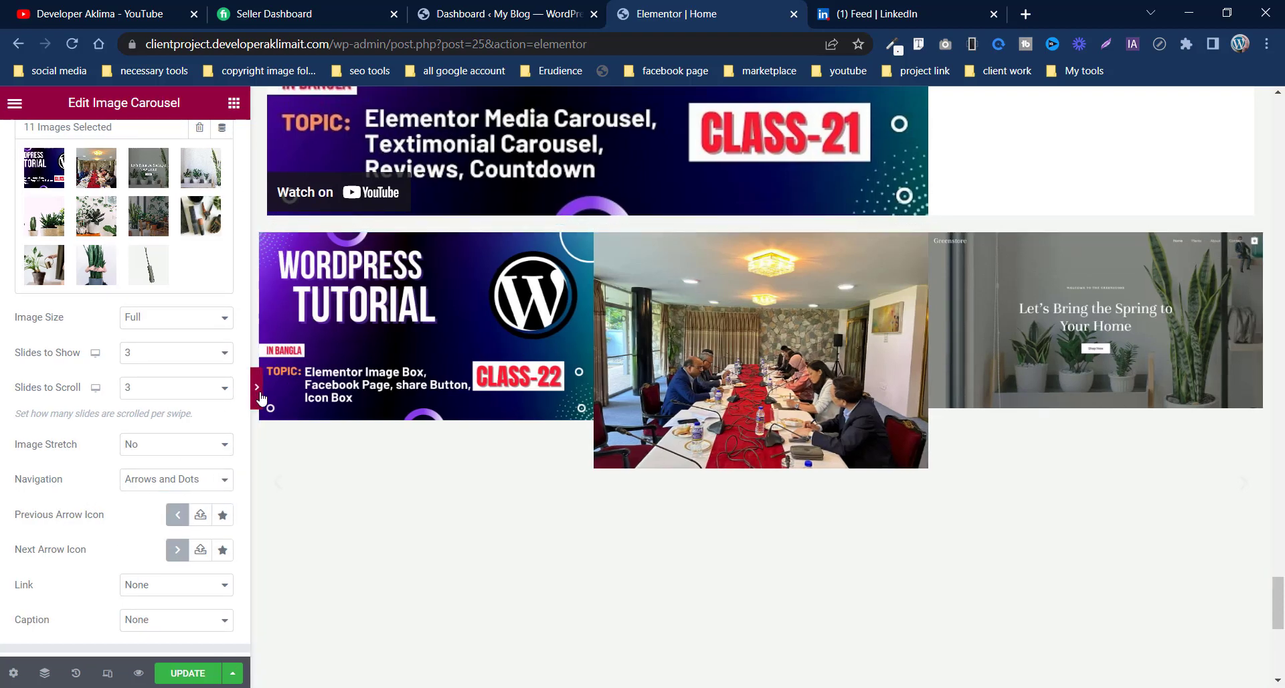
left_click(260, 389)
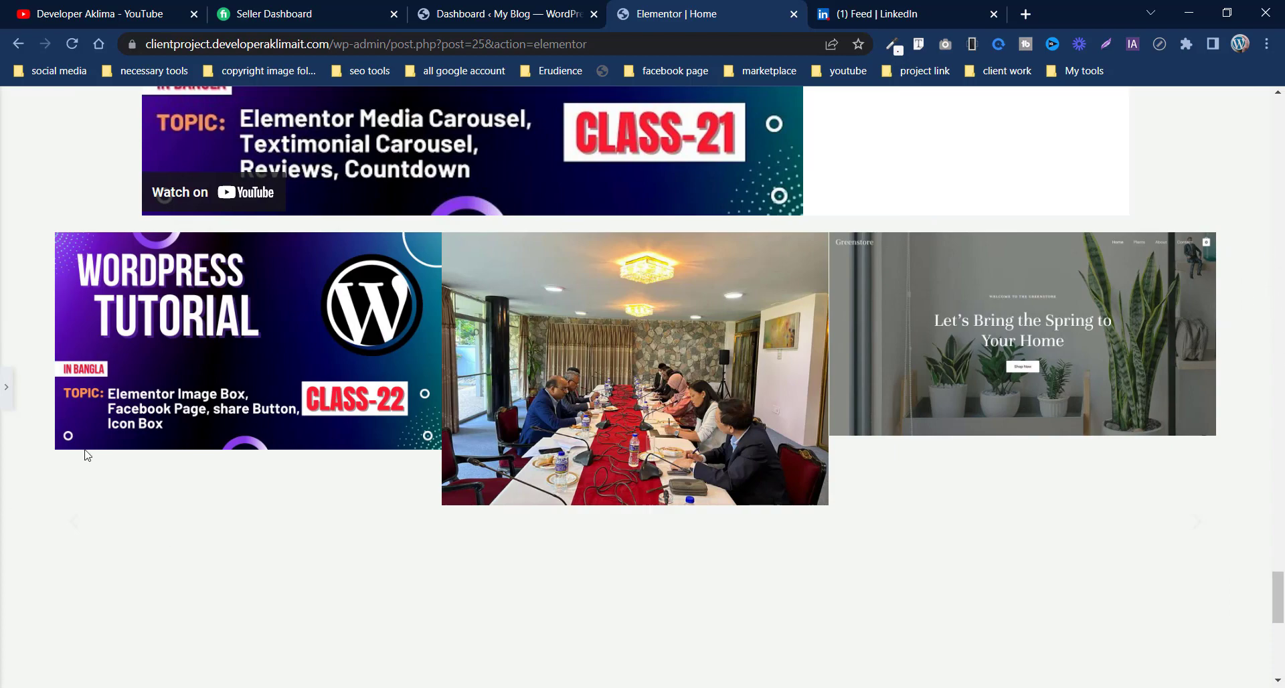
left_click(5, 394)
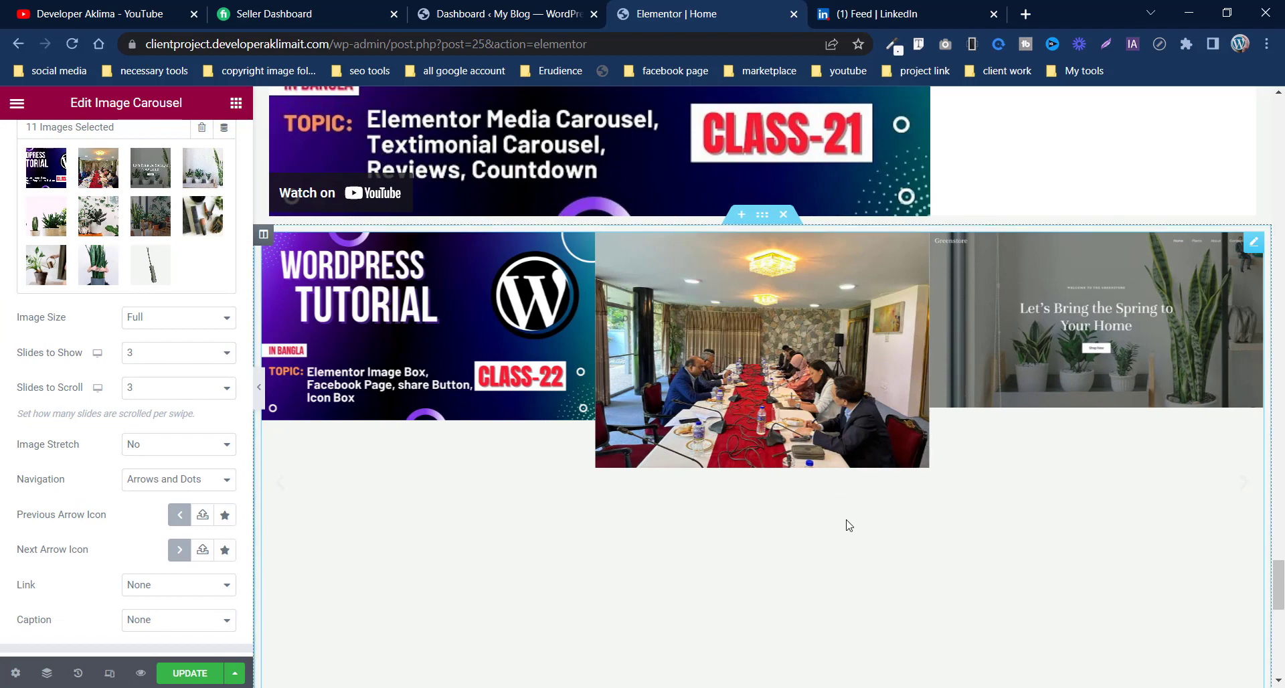
Step: Set the carousel's previous and next arrow icons to the recommended circled left and right chevrons
scroll(801, 515, "down", 3)
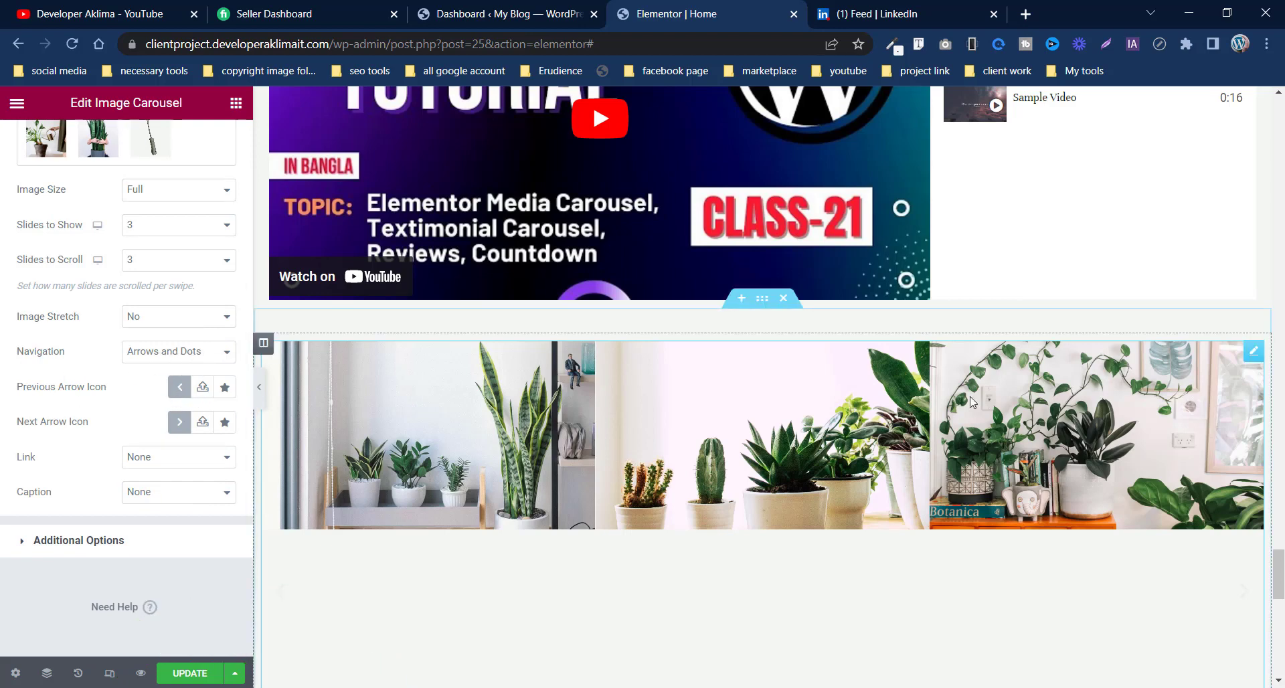
left_click(225, 387)
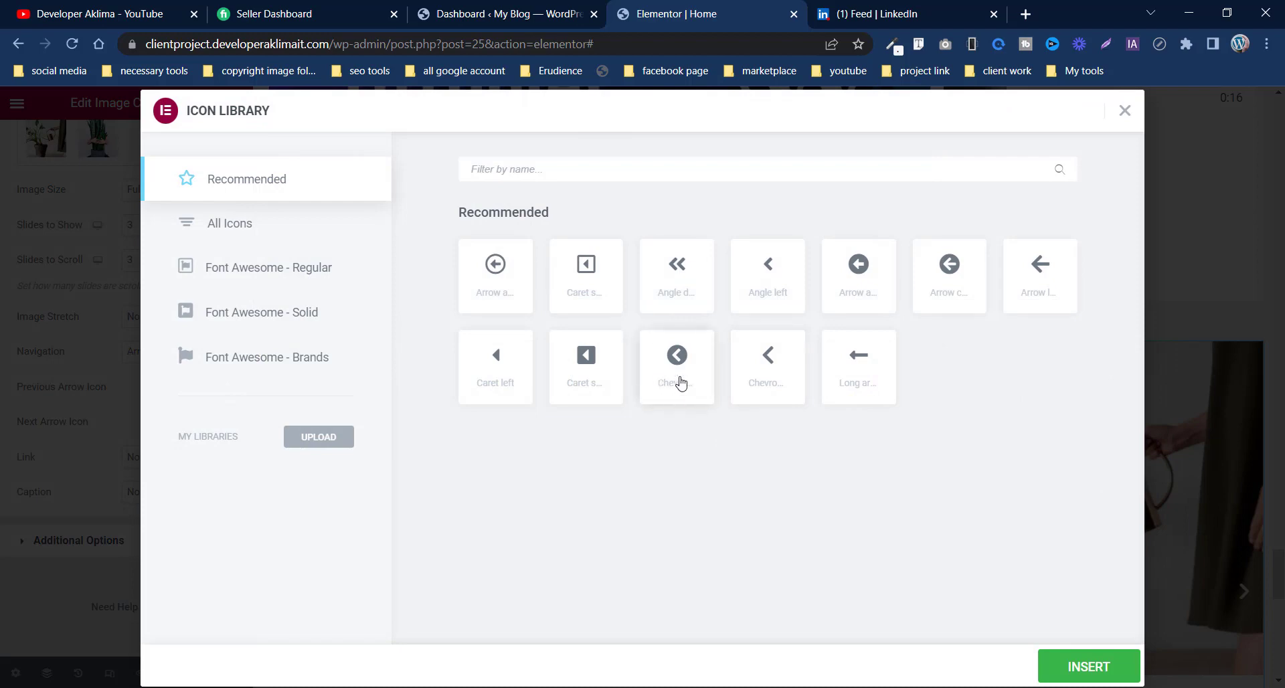
left_click(674, 377)
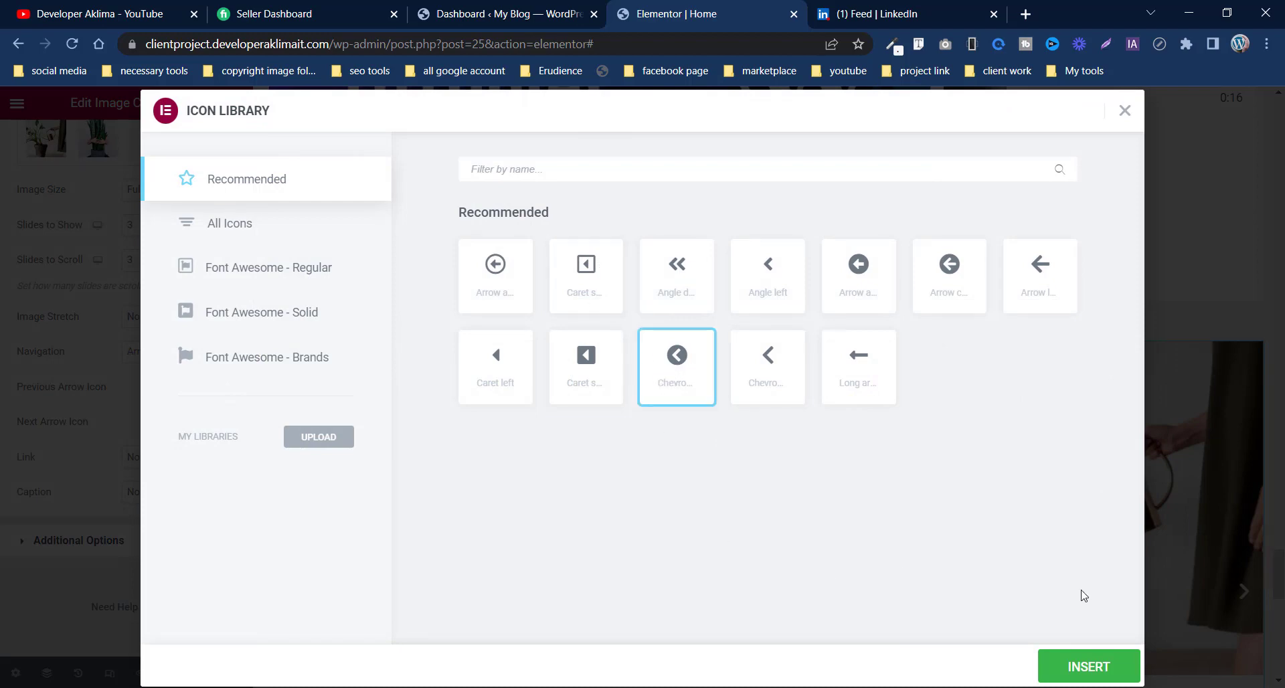
left_click(1082, 667)
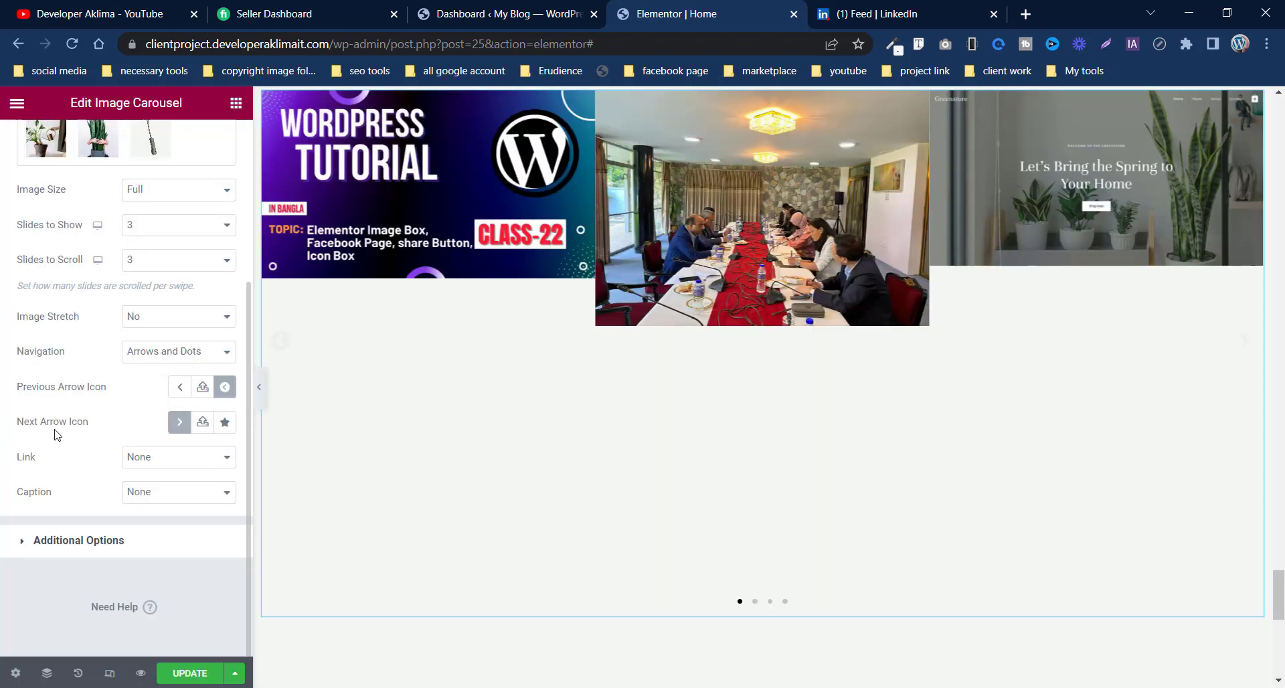
left_click(177, 423)
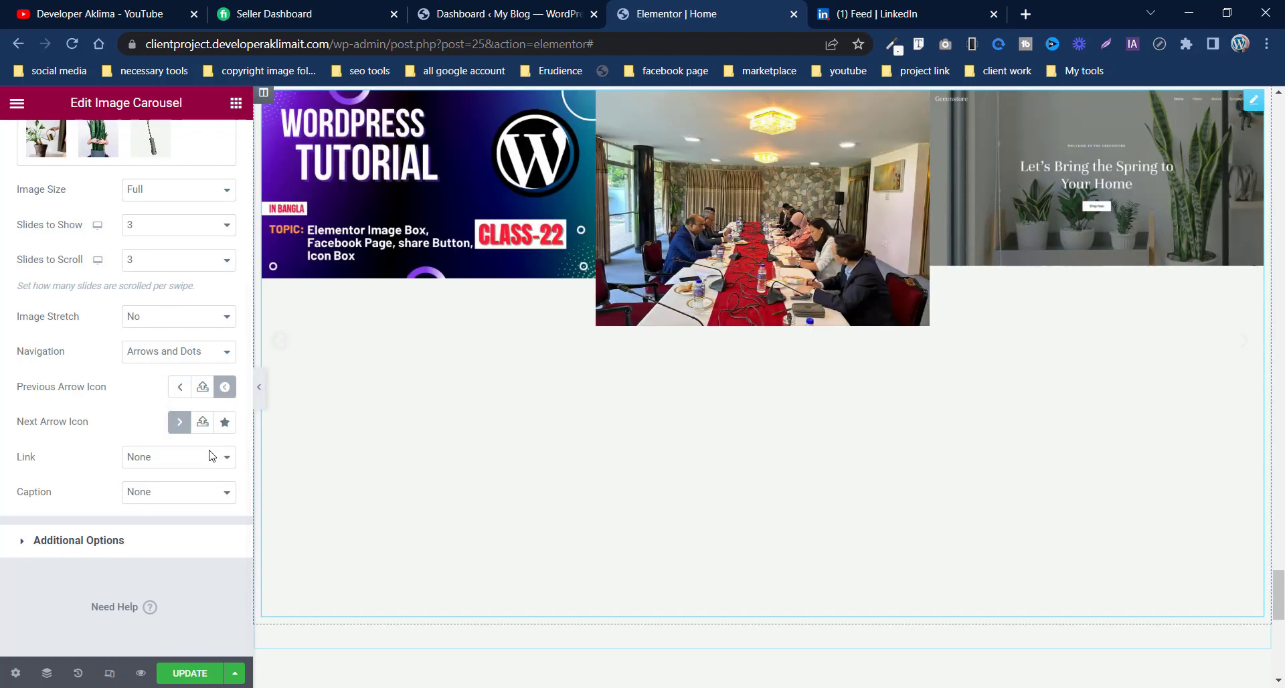
left_click(226, 421)
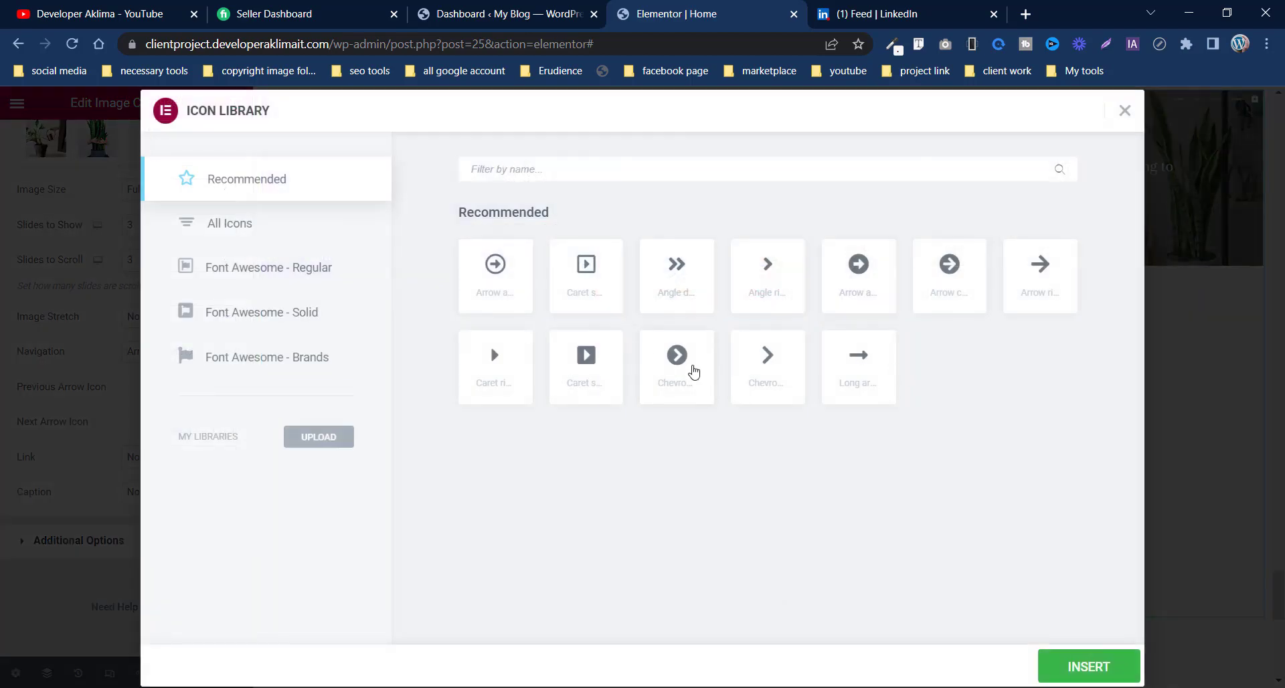
left_click(694, 372)
left_click(1083, 668)
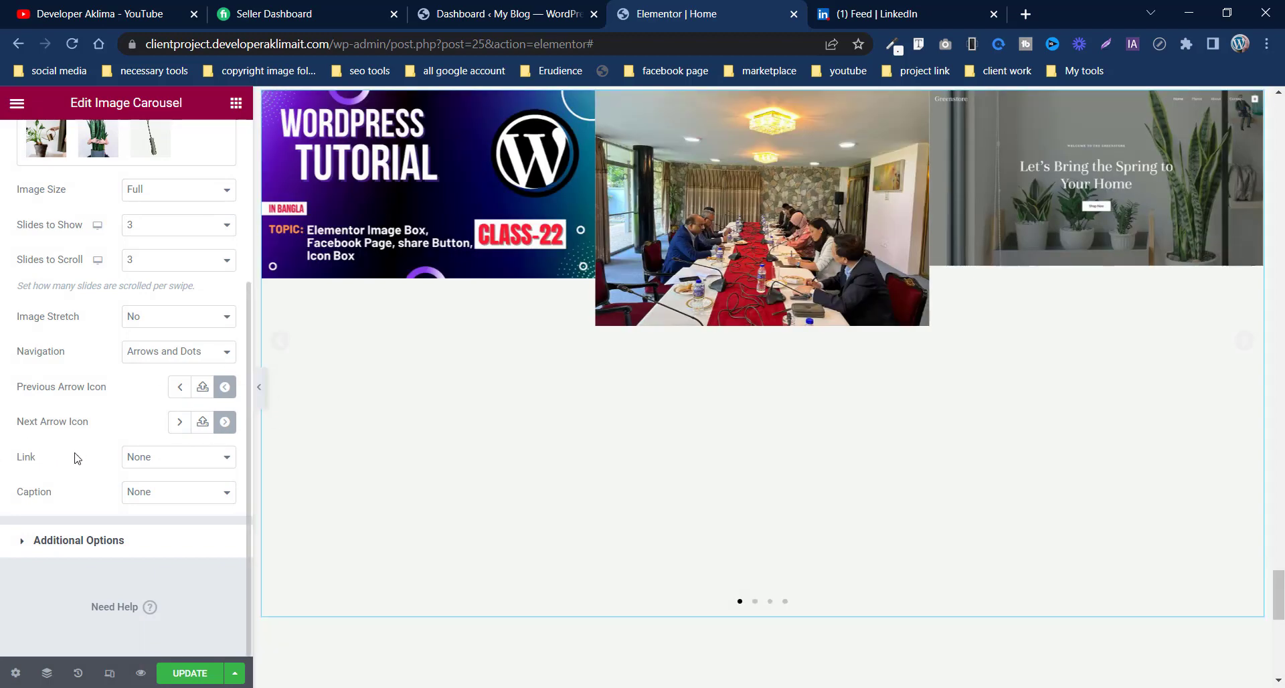
Step: Set the carousel's link type to Custom URL and check the caption options
left_click(187, 467)
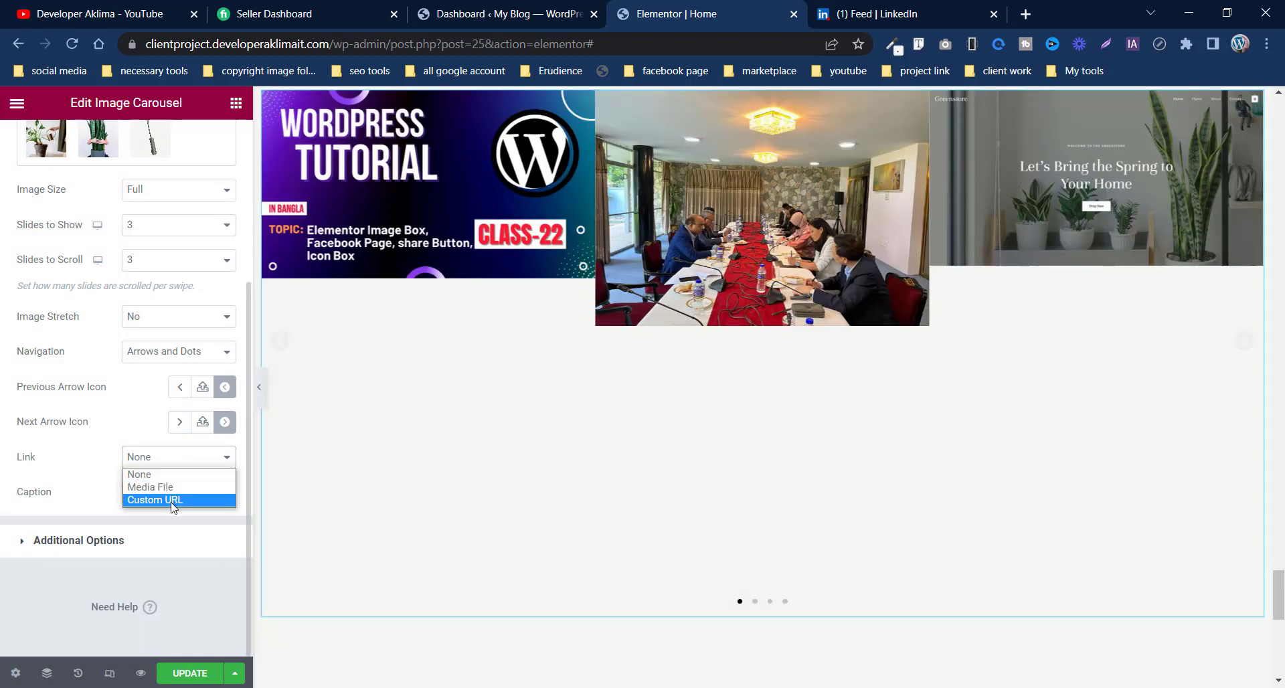
left_click(172, 504)
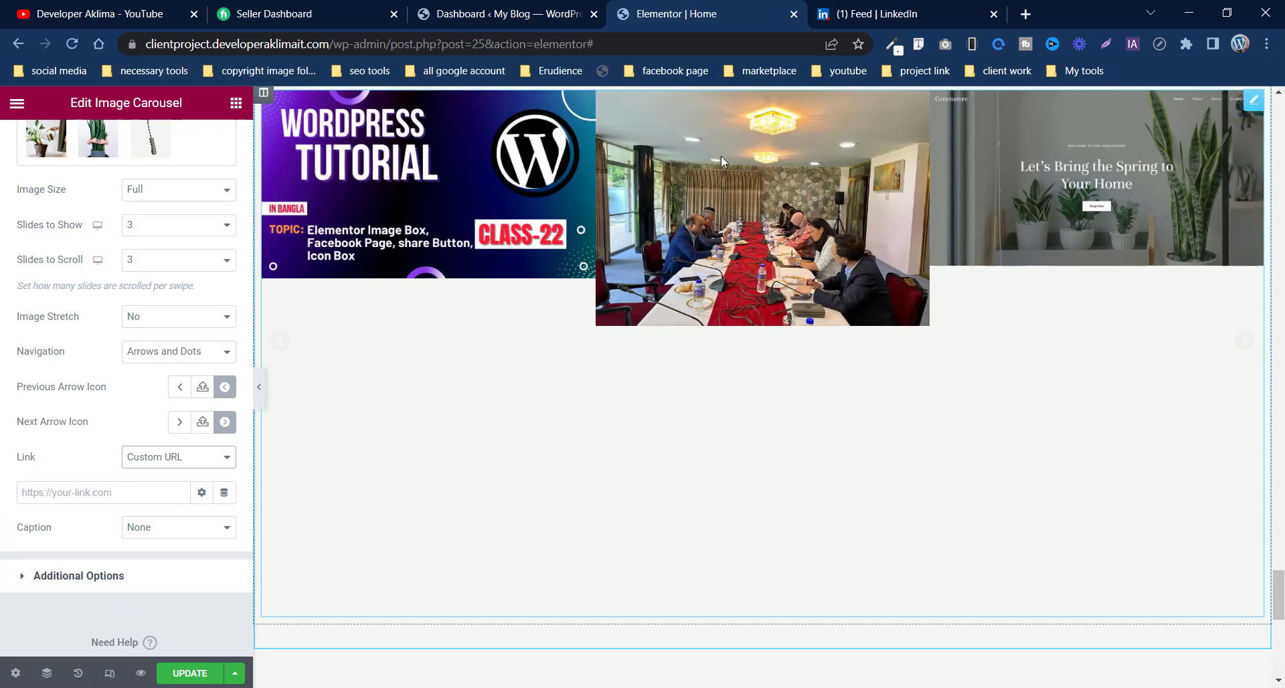
left_click(117, 492)
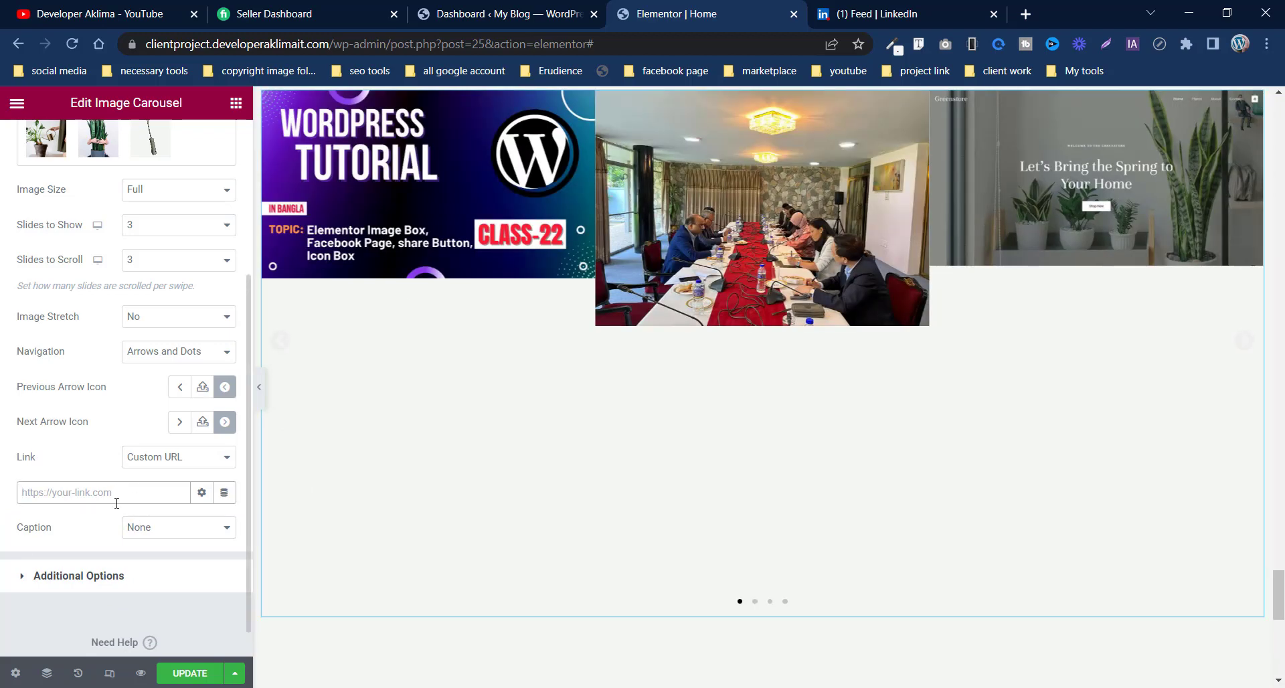
left_click(185, 537)
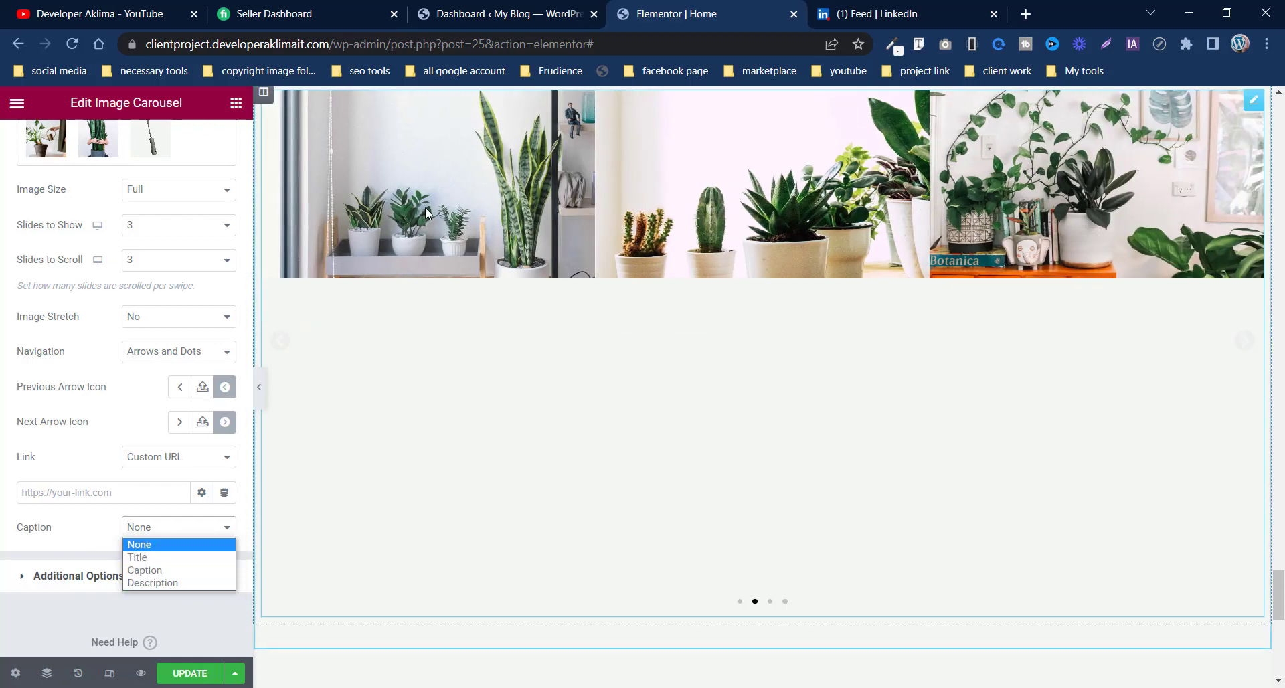
Step: Add plants-shop-product-gallery-img-011.jpg, titled "Beautyfull tree", from the media library to the carousel's gallery and insert the updated gallery
scroll(425, 208, "up", 4)
scroll(75, 278, "up", 3)
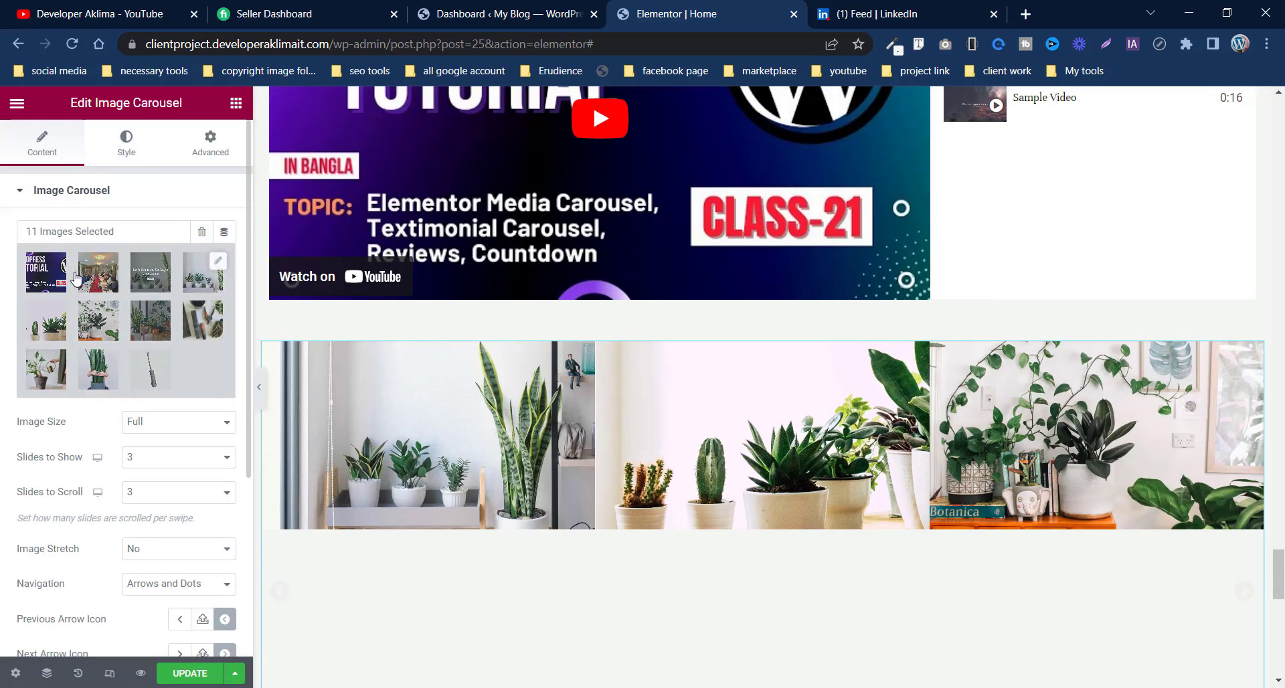
left_click(75, 278)
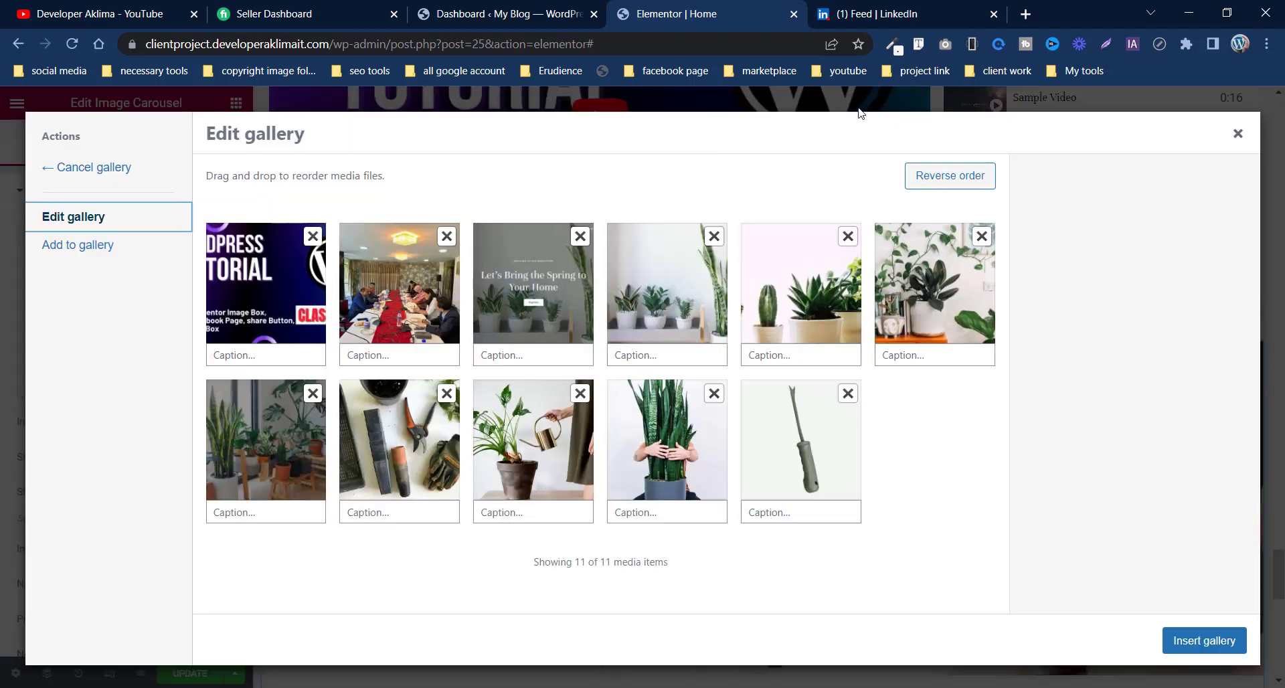
left_click(137, 256)
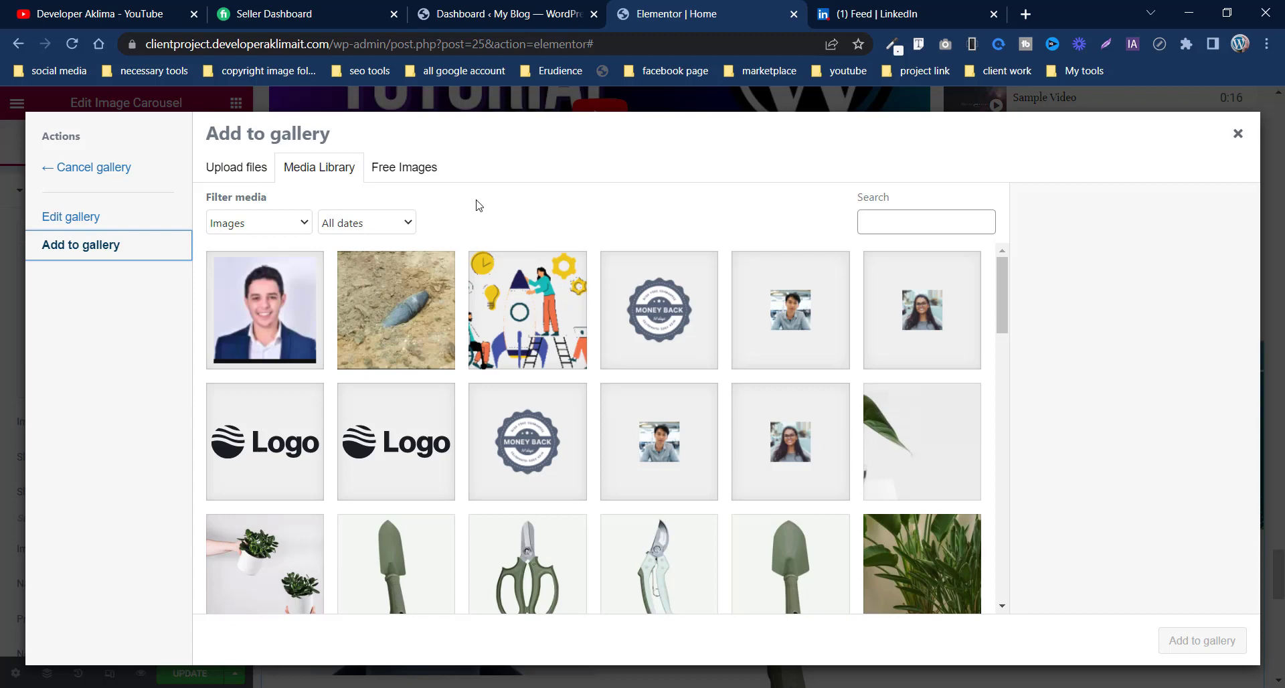
scroll(508, 492, "down", 3)
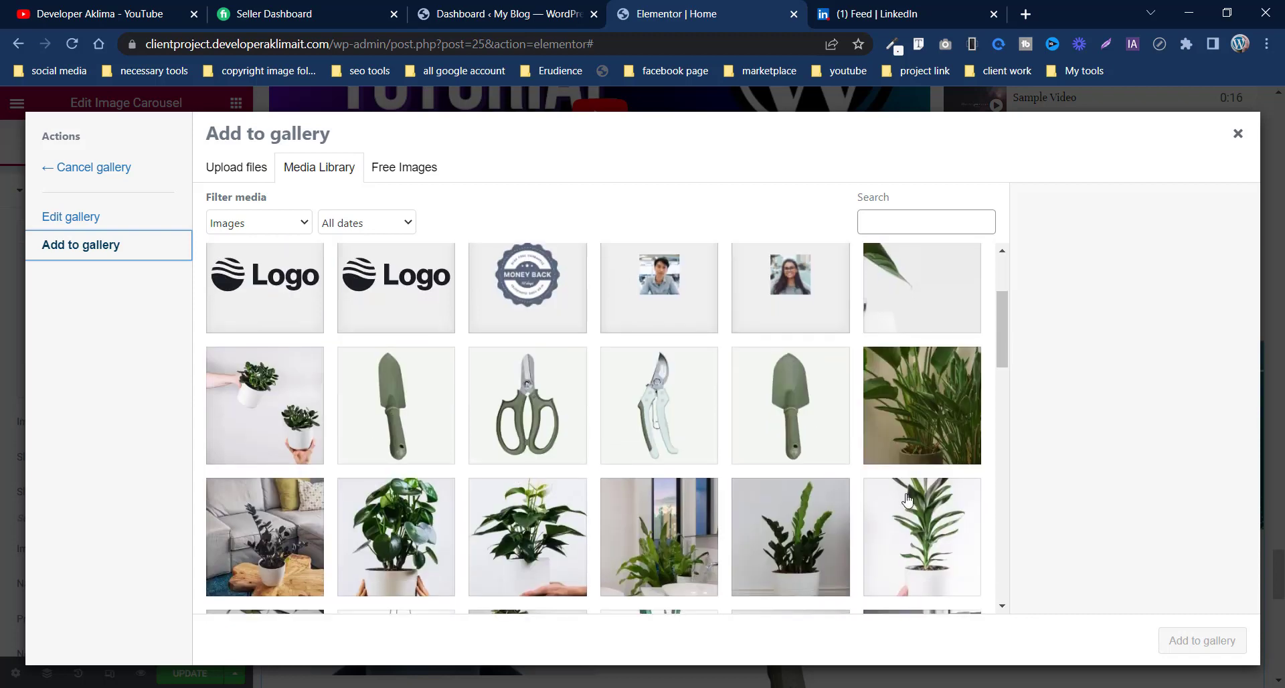
left_click(898, 458)
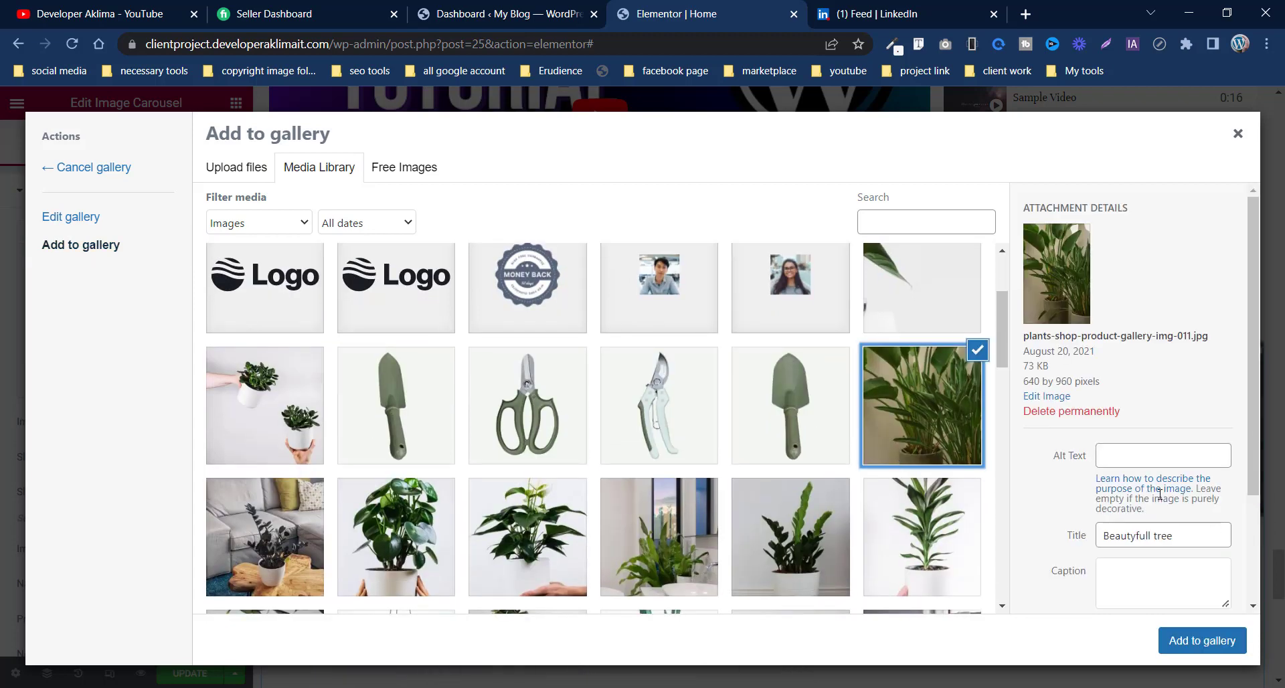
scroll(1160, 496, "down", 2)
triple_click(1181, 393)
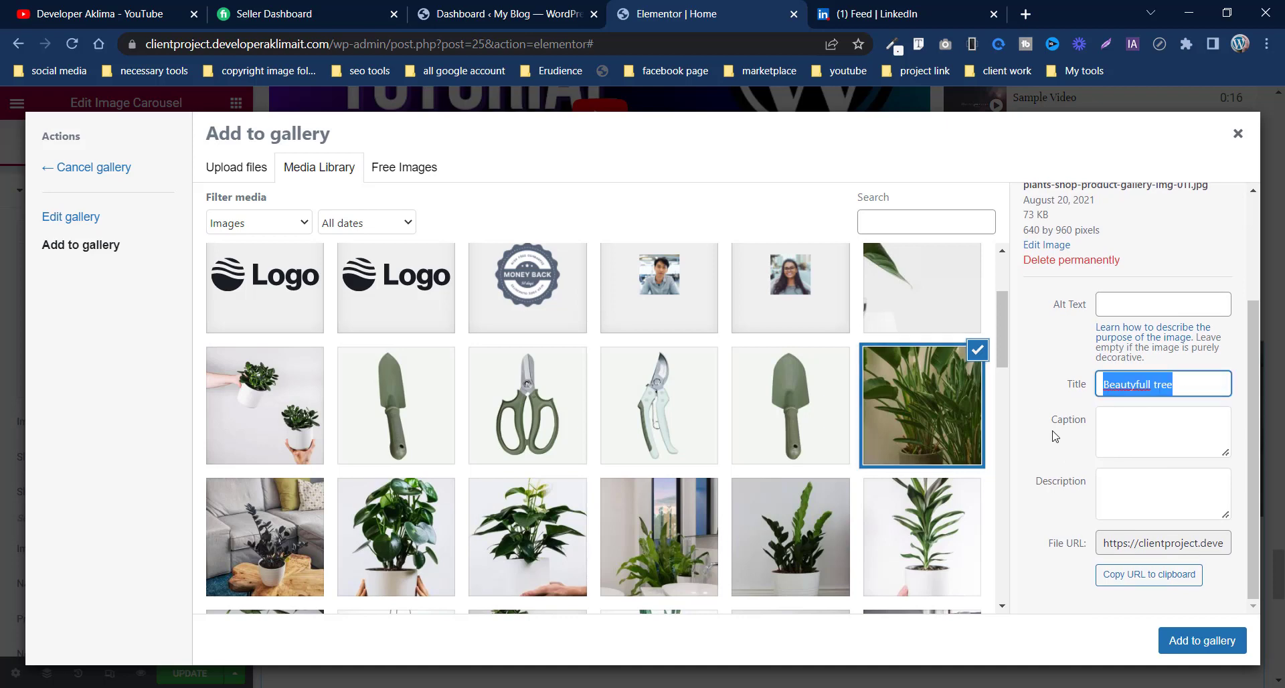
left_click(1142, 411)
left_click(1209, 475)
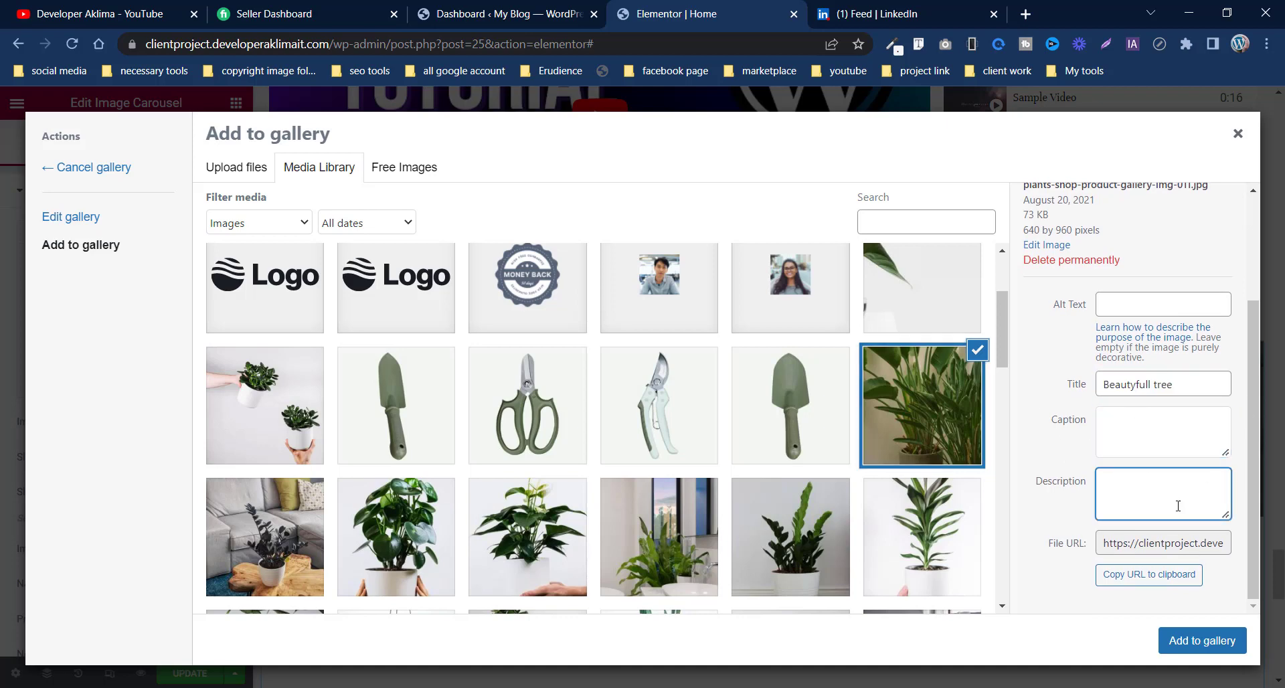
left_click(1172, 656)
left_click(1182, 648)
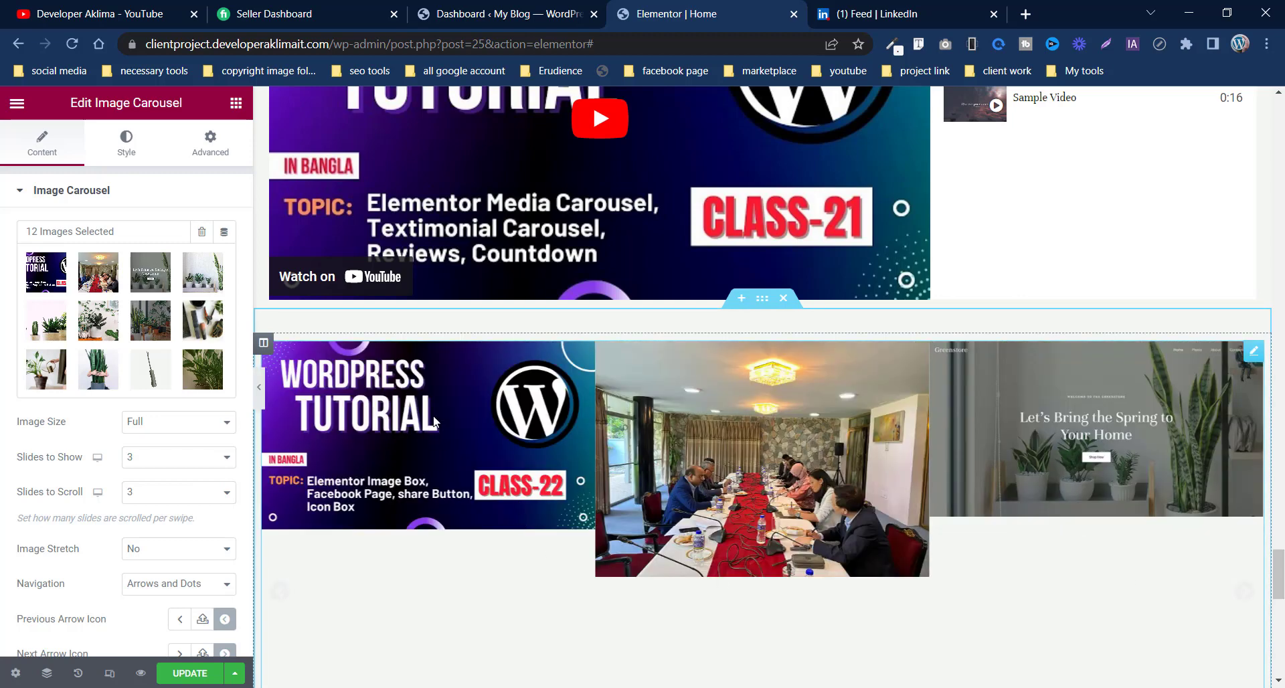
Step: Look through the carousel's caption choices: None, Title, Caption and Description
scroll(168, 516, "down", 4)
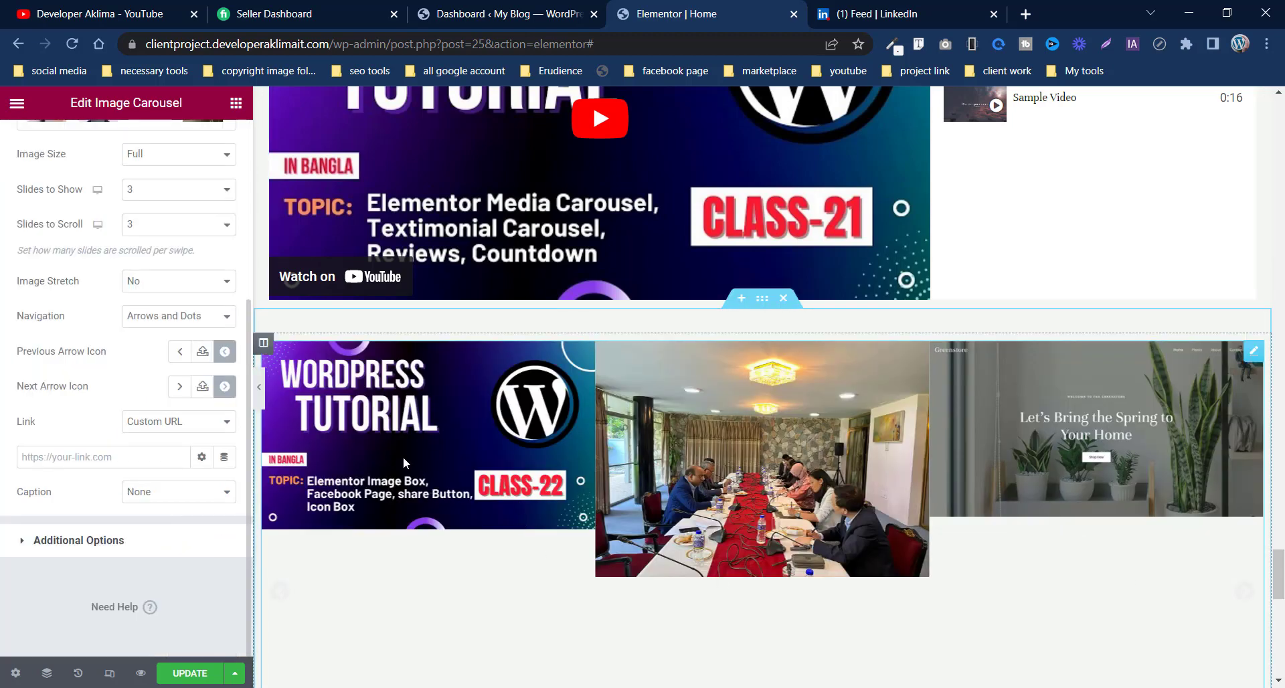
left_click(175, 491)
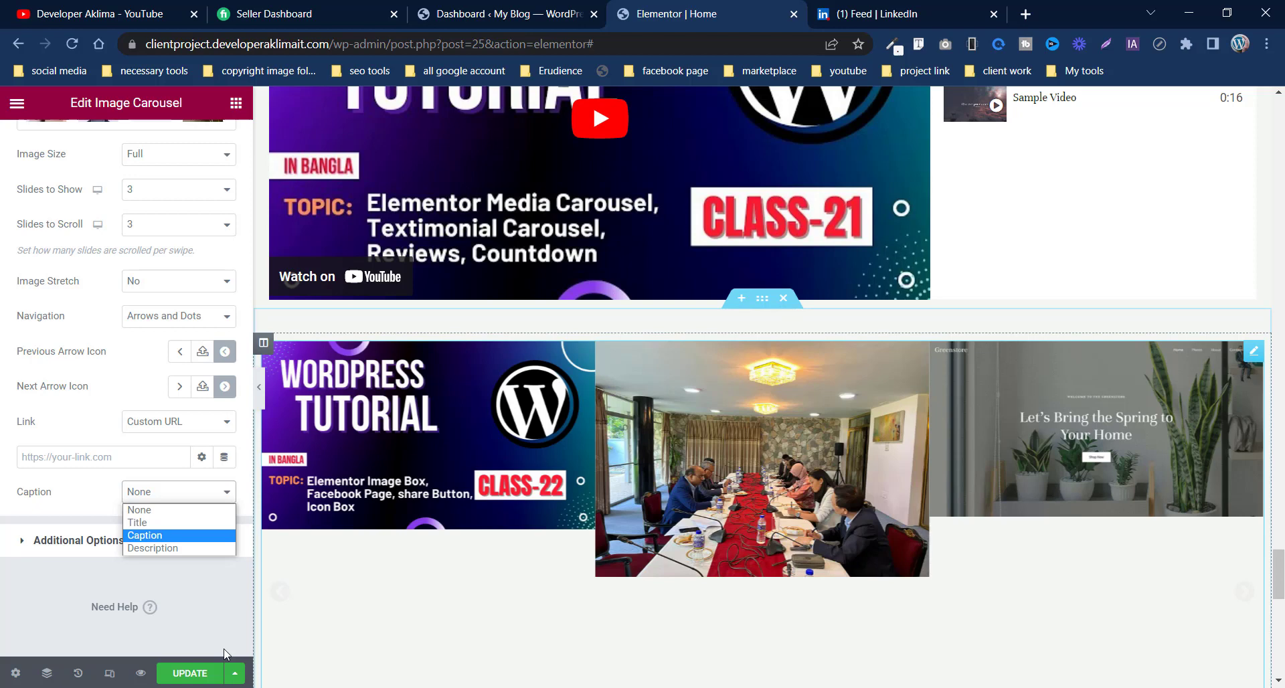
left_click(86, 503)
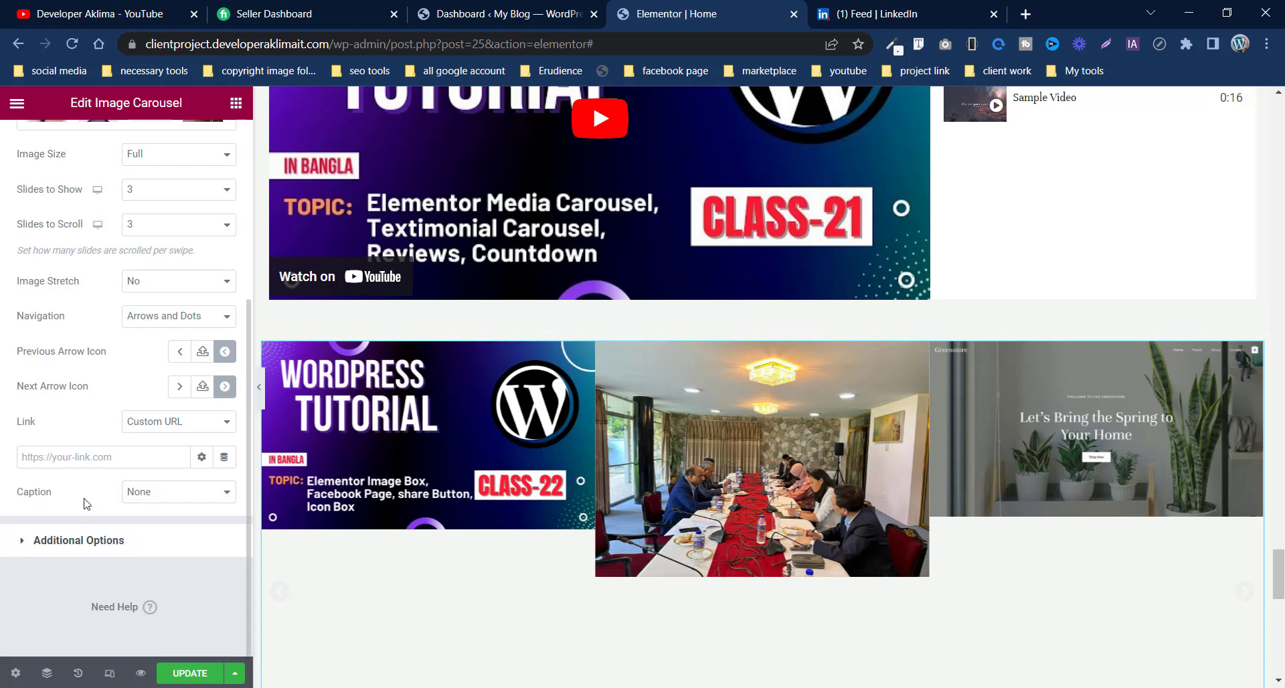
Step: Set the carousel's sliding direction to Right in its additional options
left_click(62, 542)
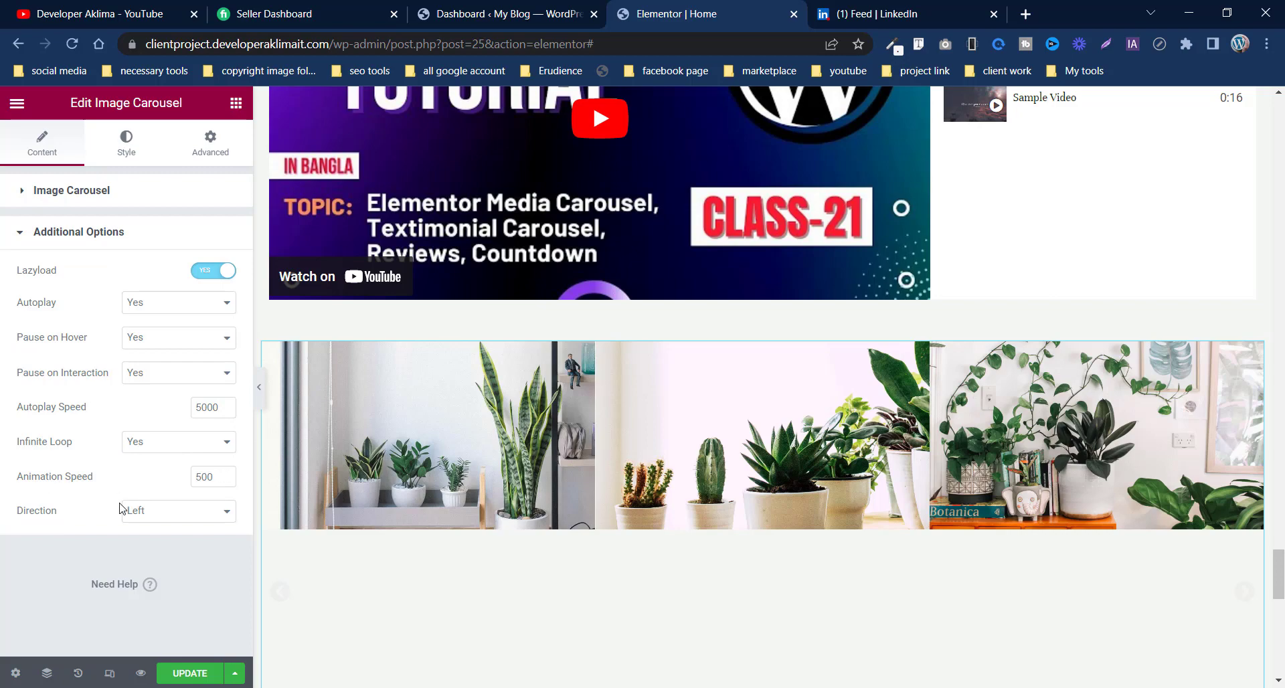
left_click(176, 520)
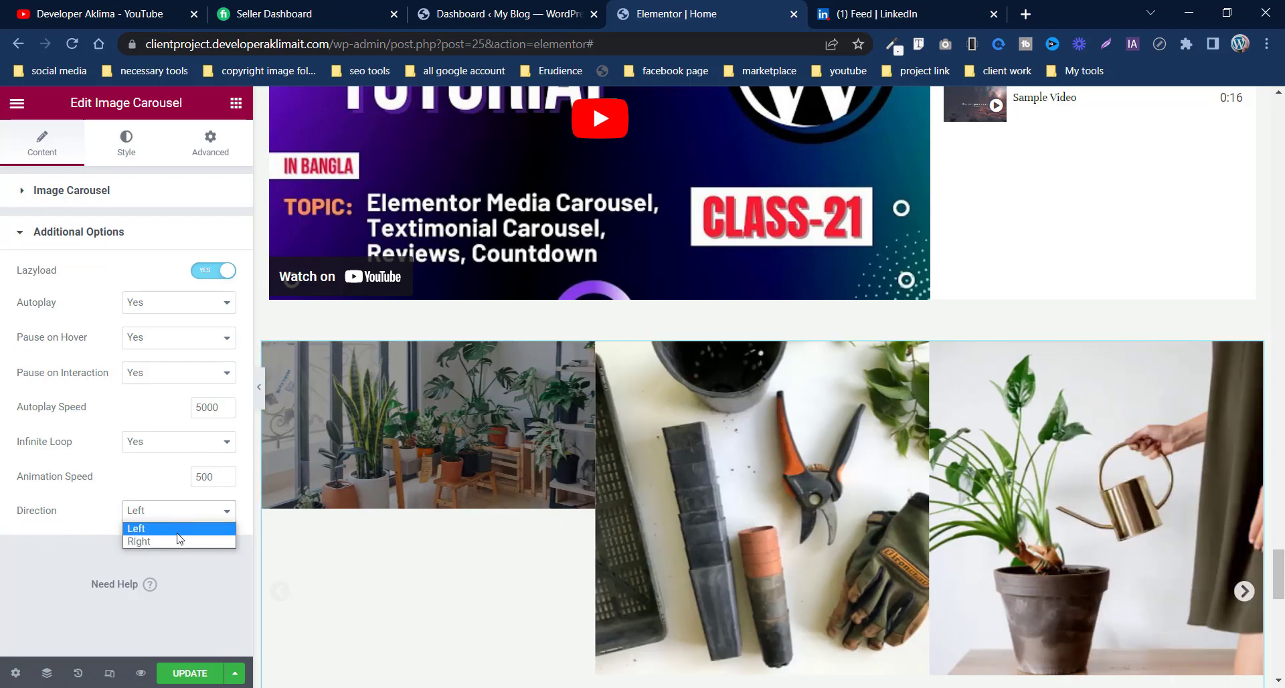
left_click(162, 538)
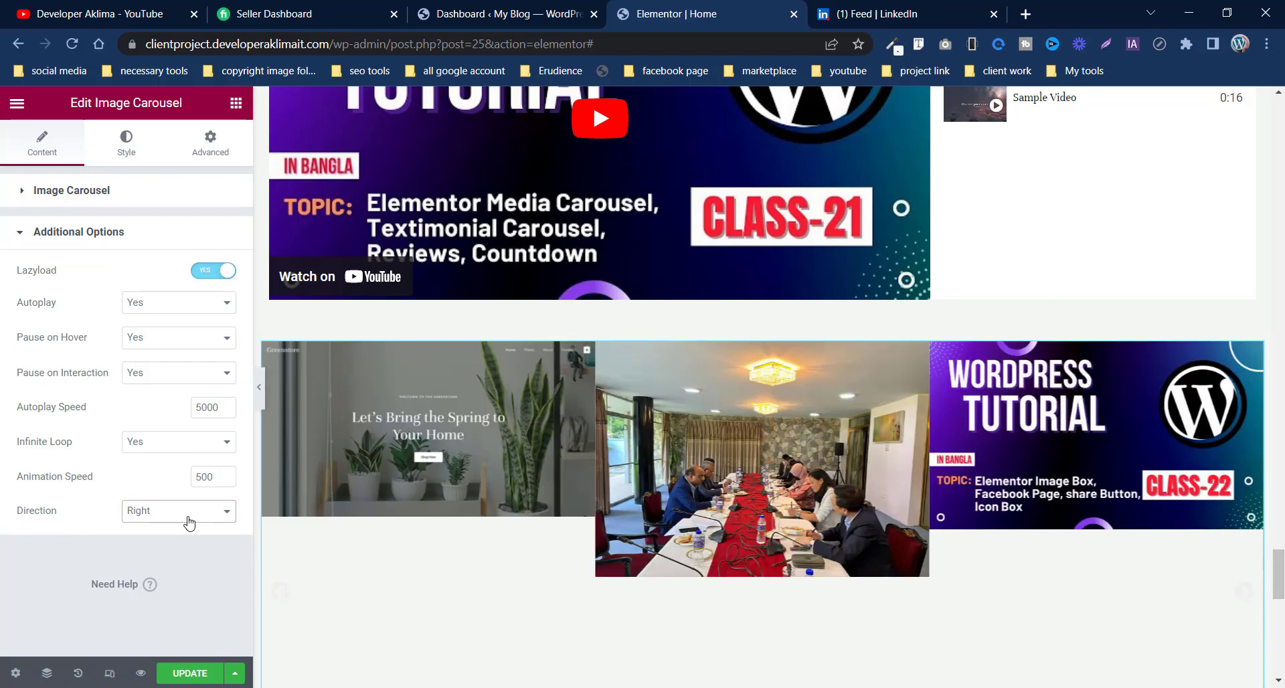
left_click(190, 522)
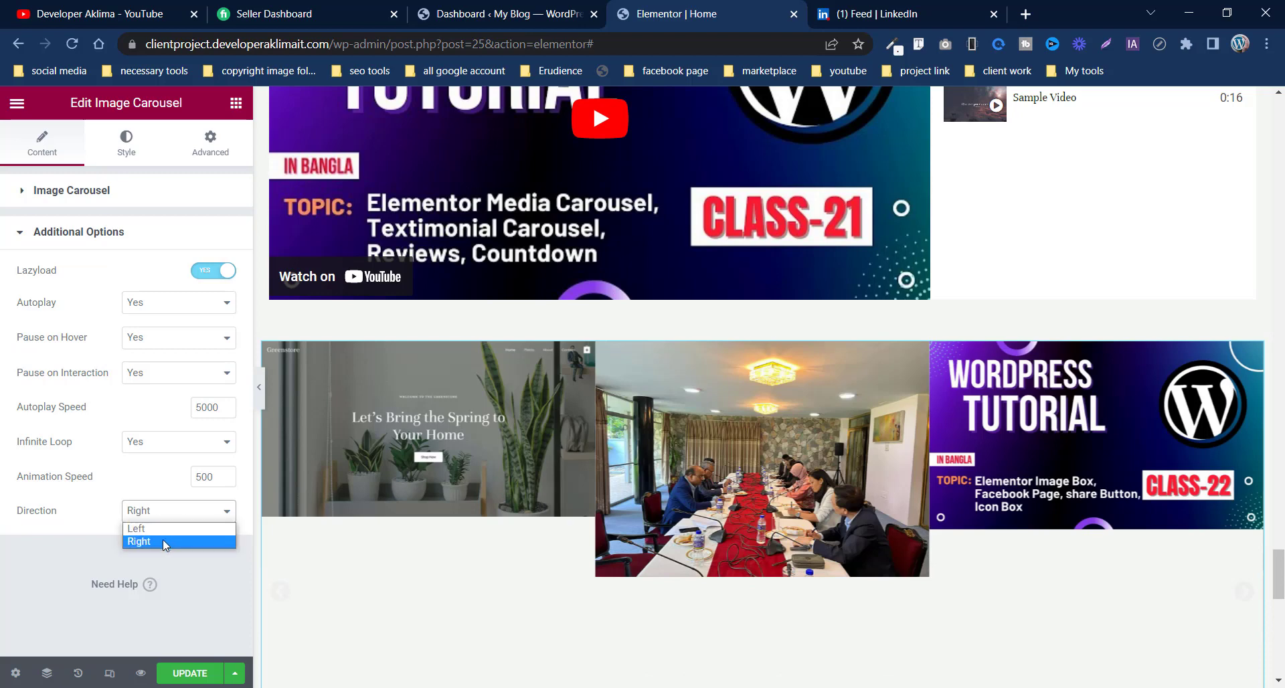
left_click(163, 539)
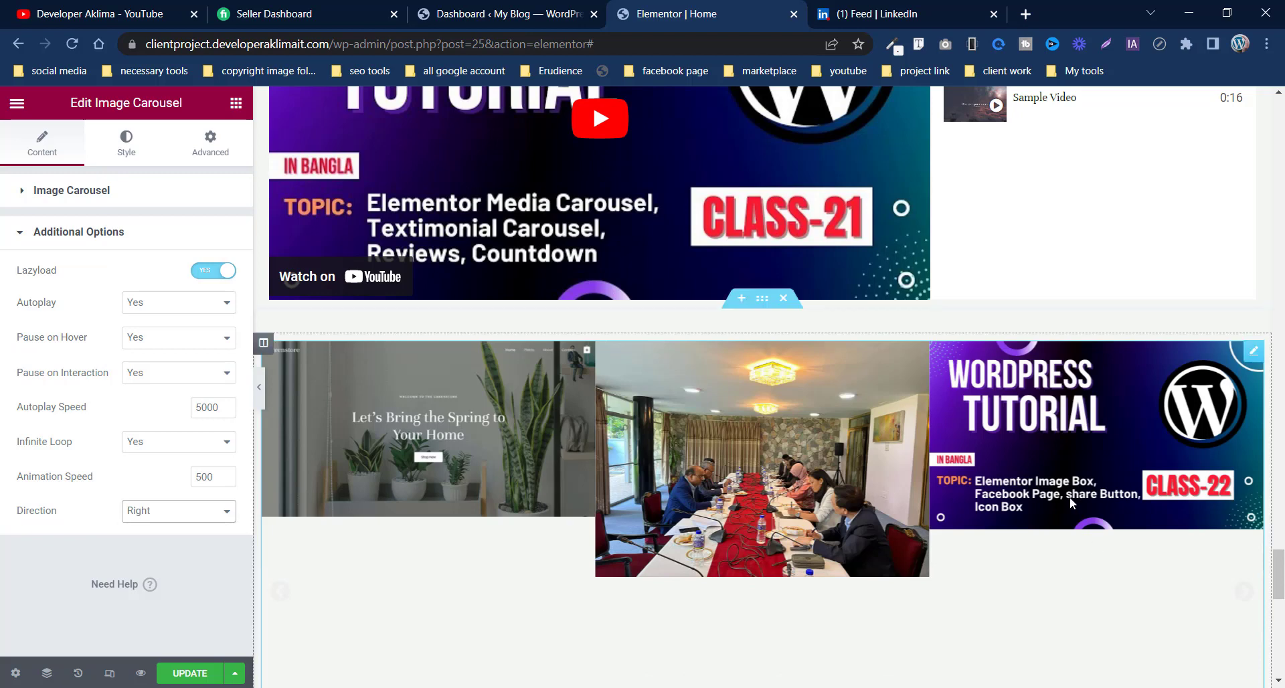
Step: Place the carousel's navigation arrows Outside the slides and set their color to black (#000000)
left_click(128, 153)
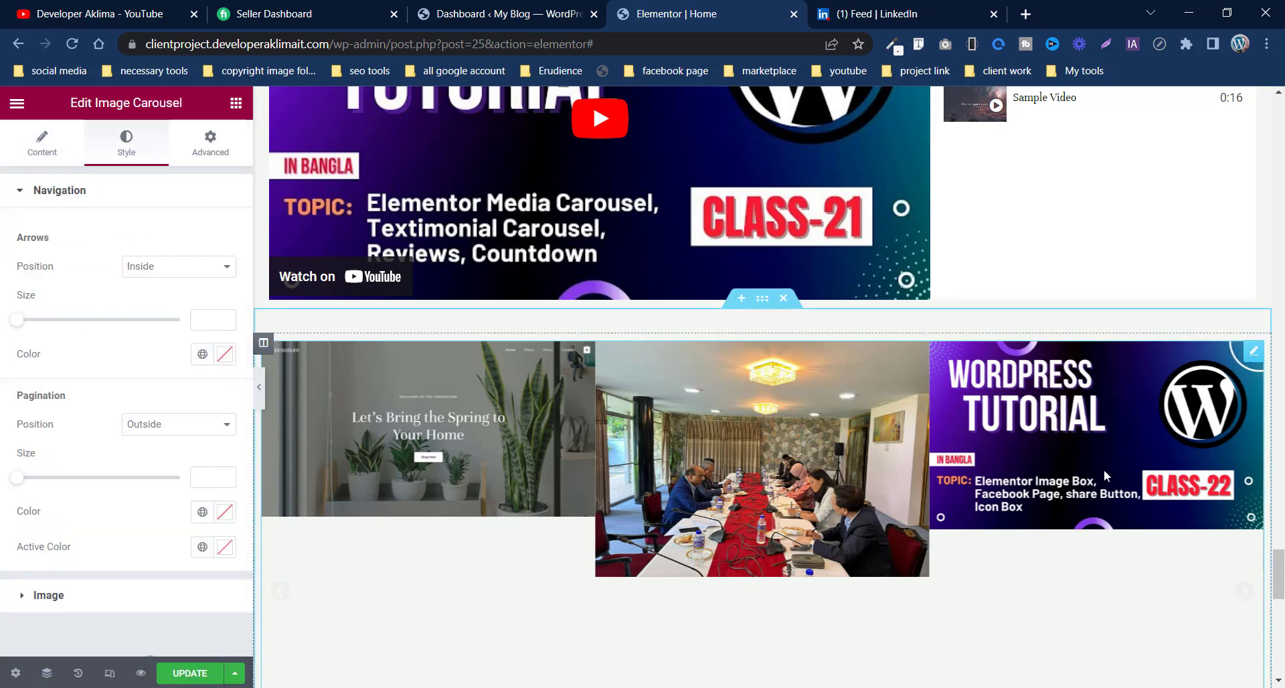
left_click(180, 271)
left_click(159, 298)
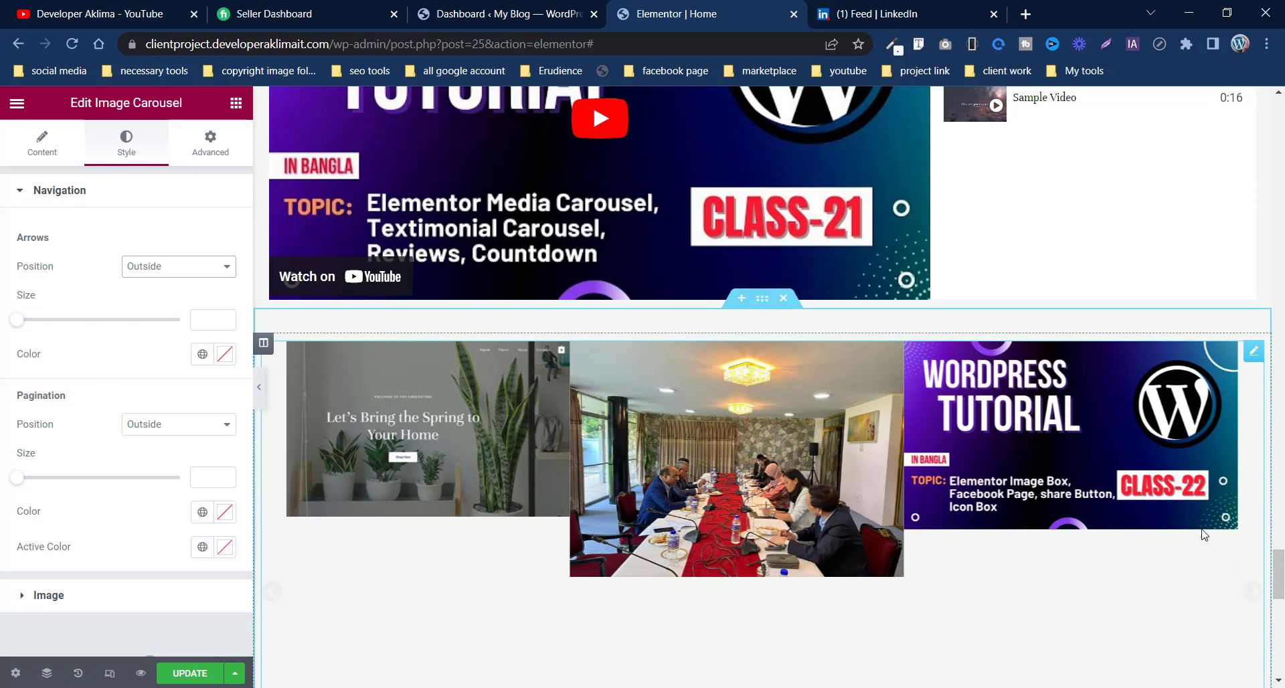
left_click(222, 362)
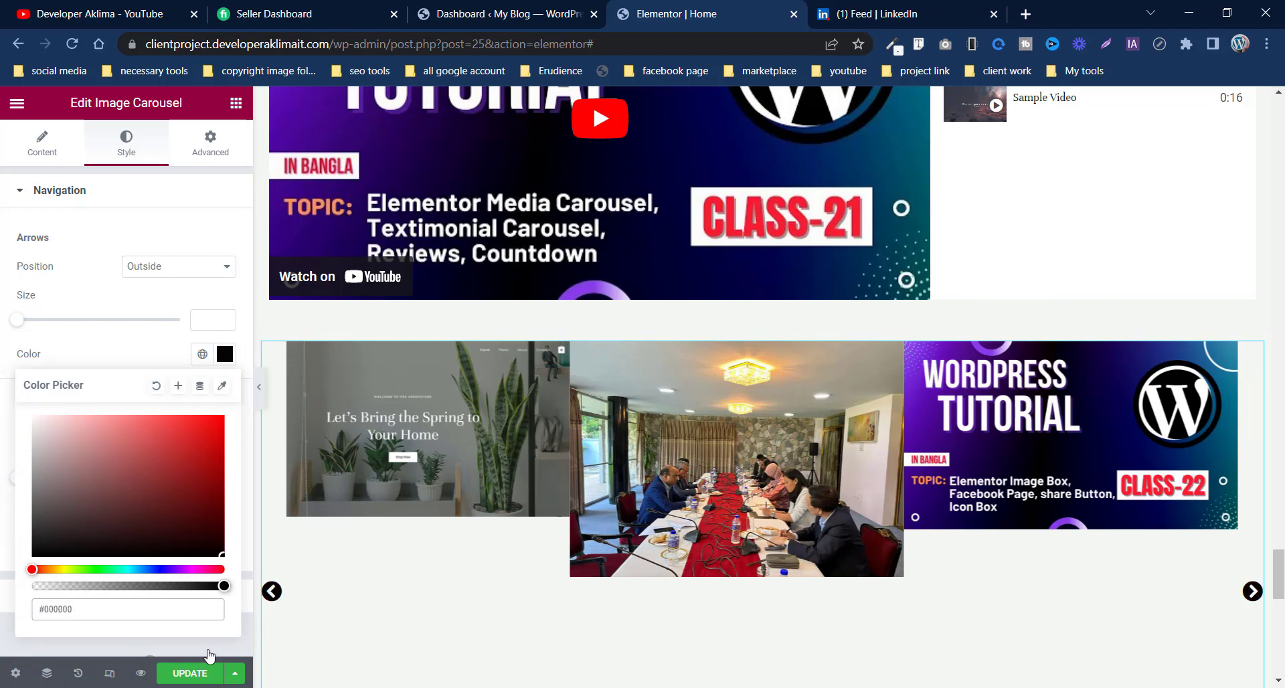
left_click(260, 392)
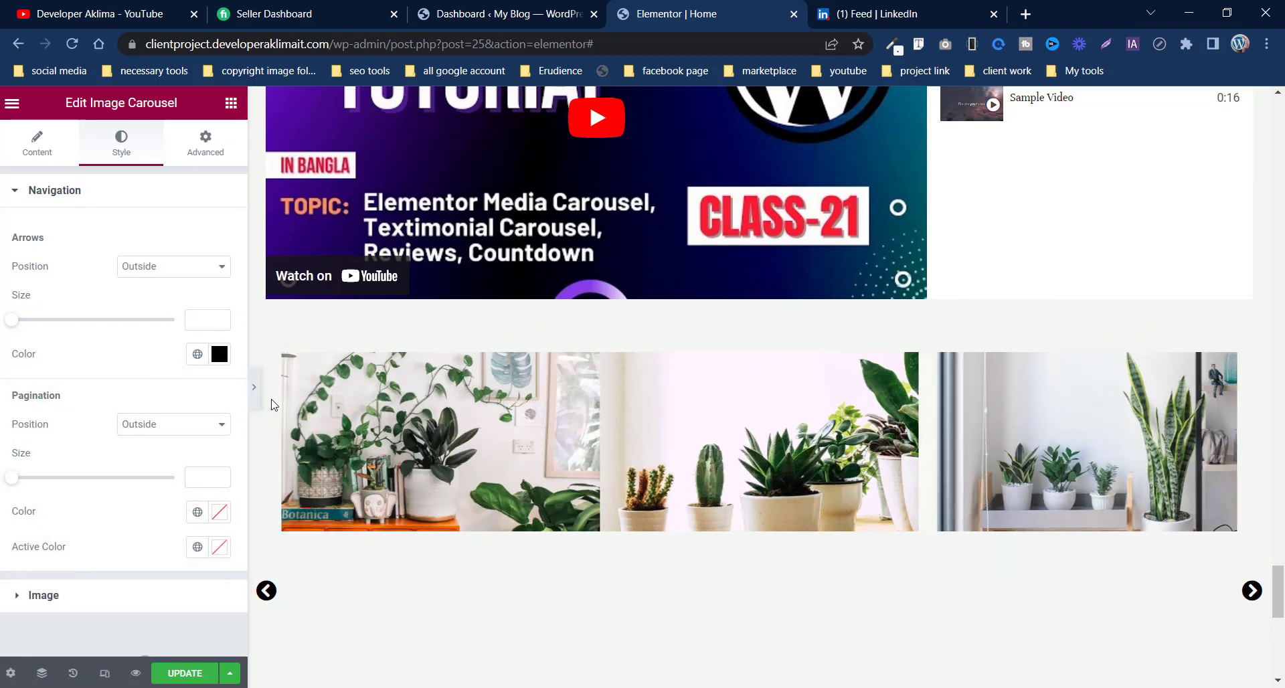
Step: Preview the carousel at full width with the editing panel hidden, and examine its arrows and pagination dots
key("ctrl+p")
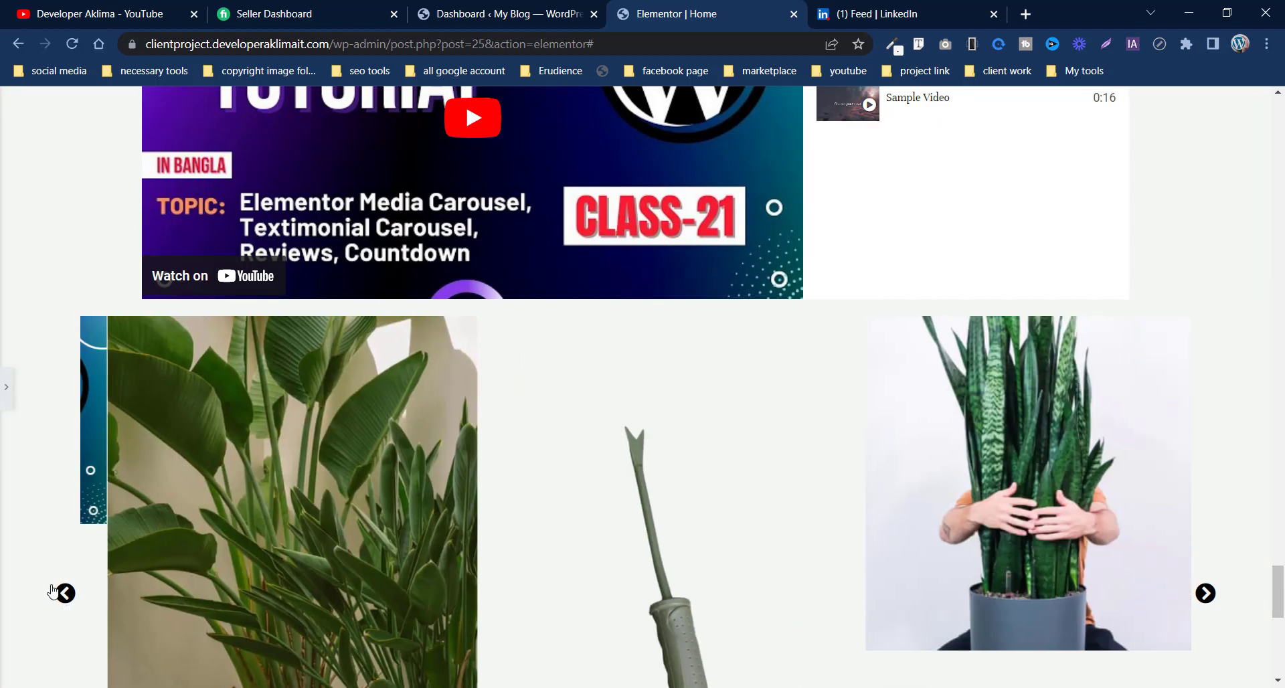
left_click(6, 388)
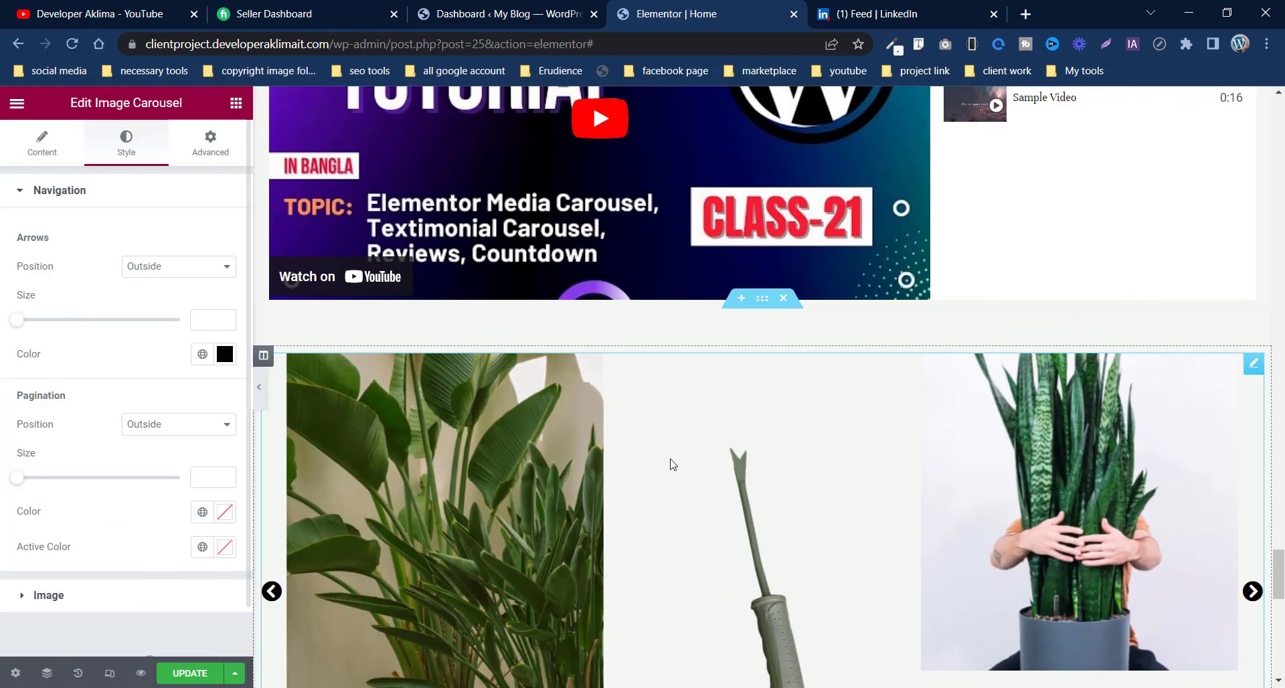
scroll(1228, 482, "down", 4)
scroll(740, 456, "up", 5)
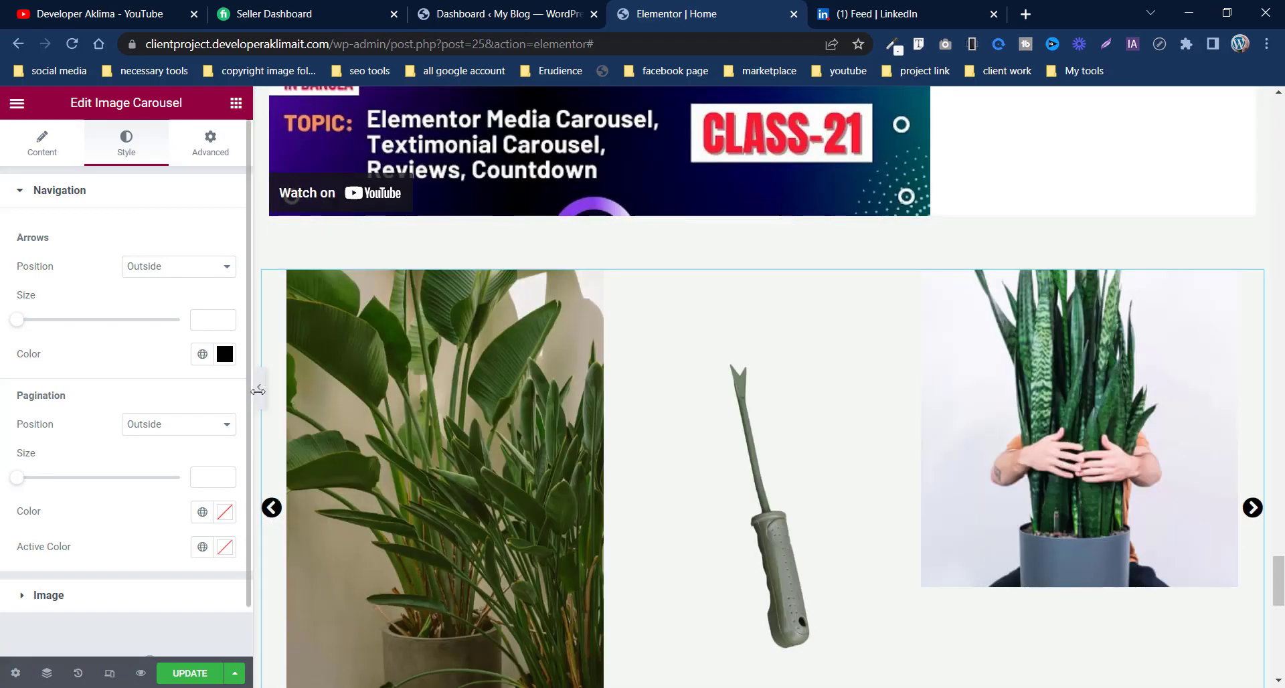
left_click(261, 397)
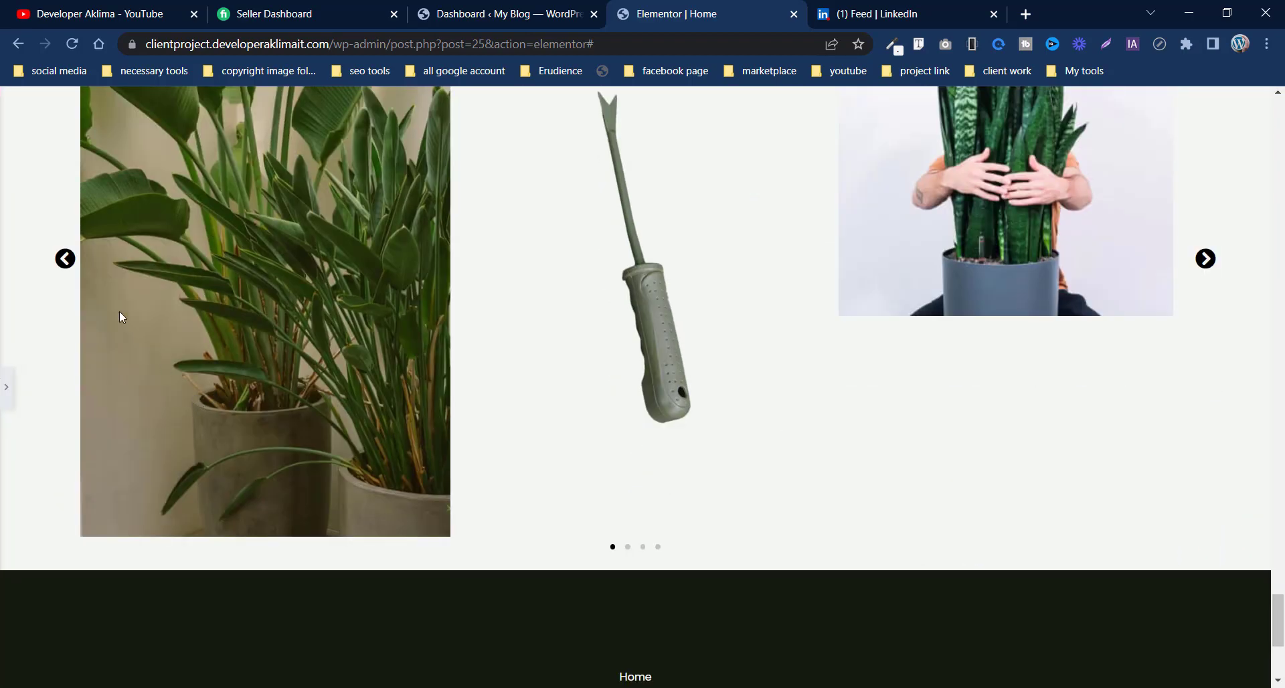
left_click(4, 390)
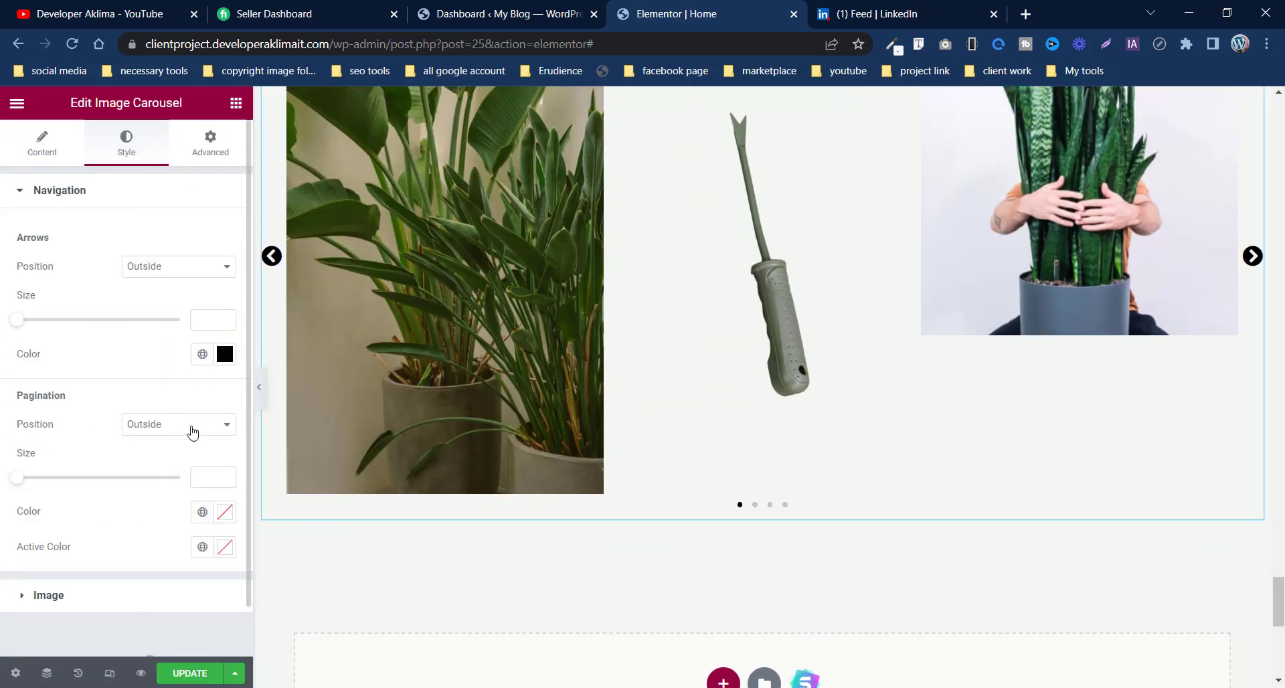
scroll(924, 447, "down", 4)
scroll(775, 424, "up", 3)
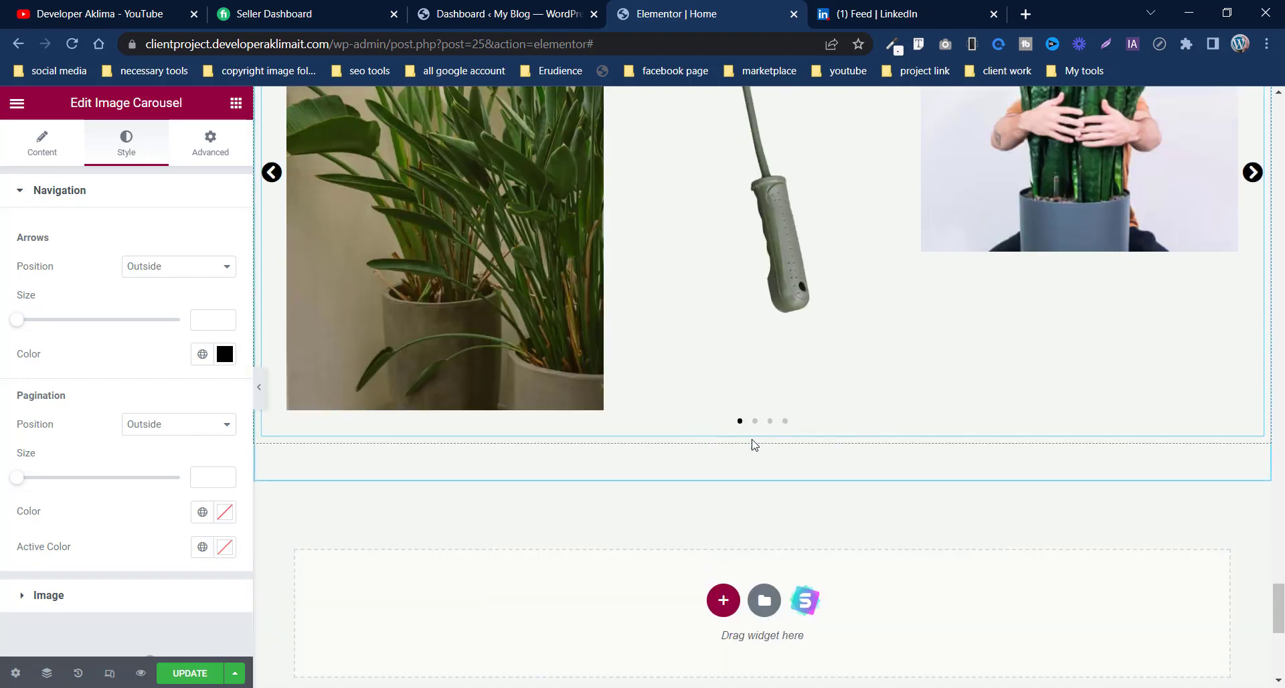
Step: Try the Inside position for the carousel's pagination dots, check the slides, and restore the Outside position
left_click(163, 427)
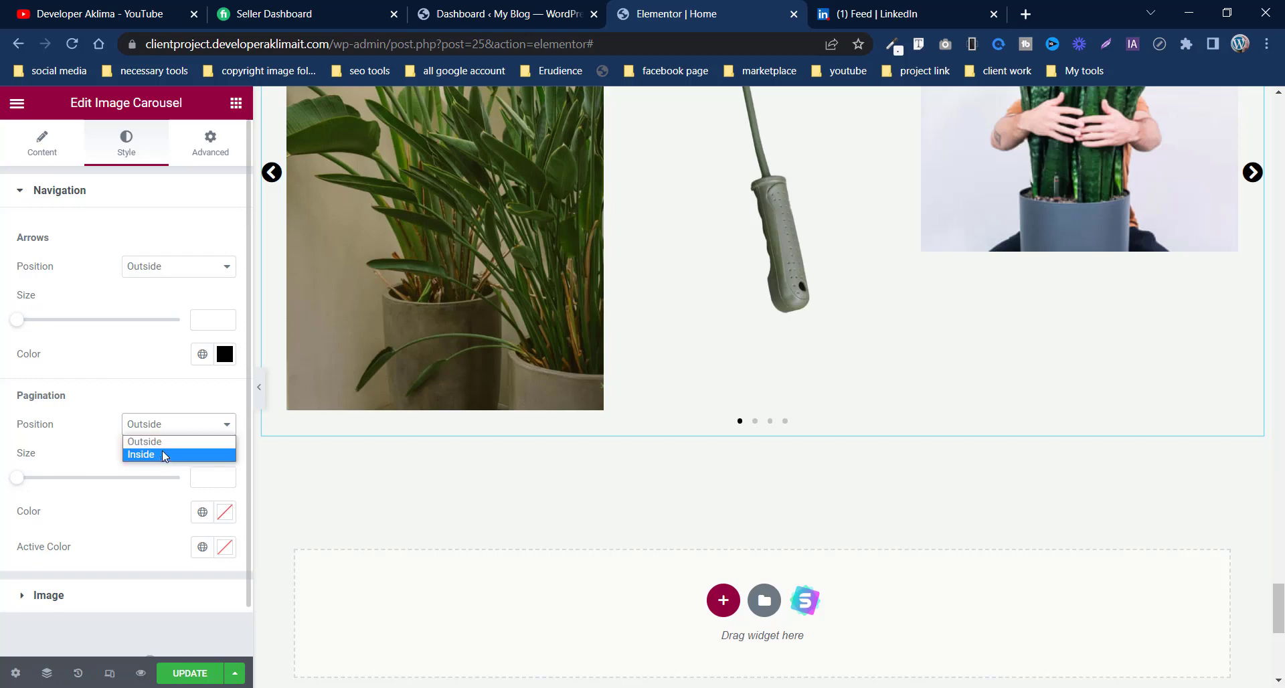
left_click(161, 455)
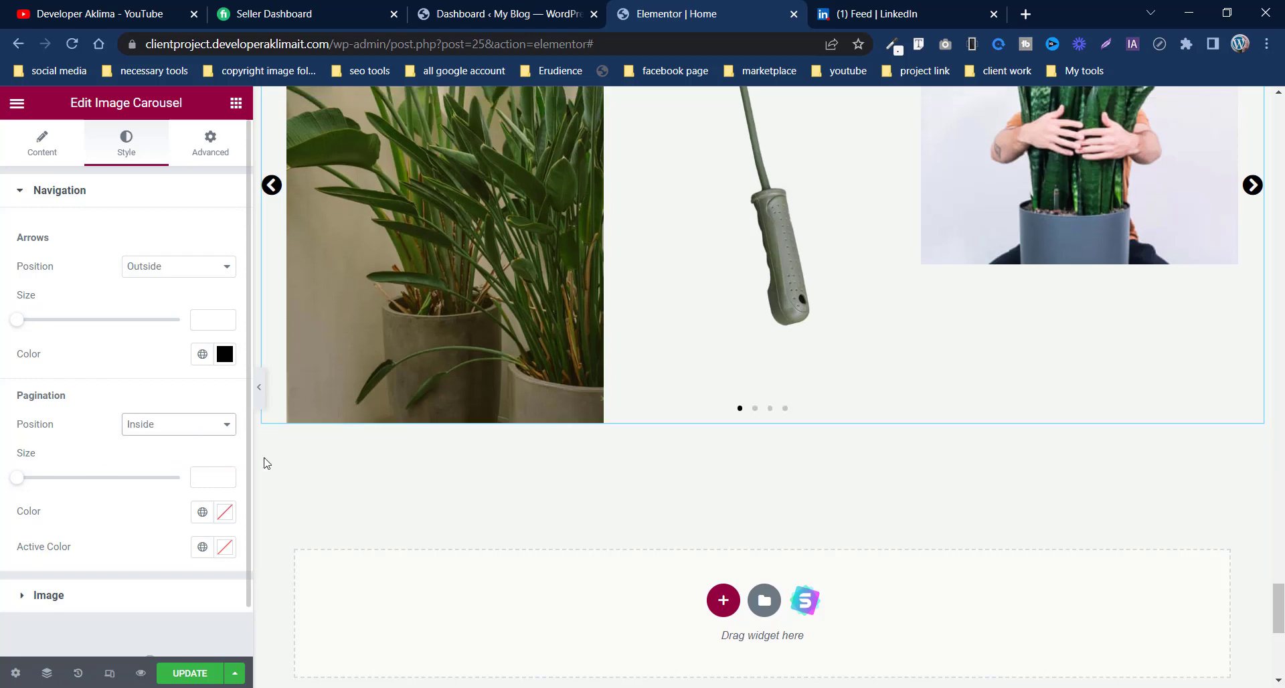
left_click(1253, 185)
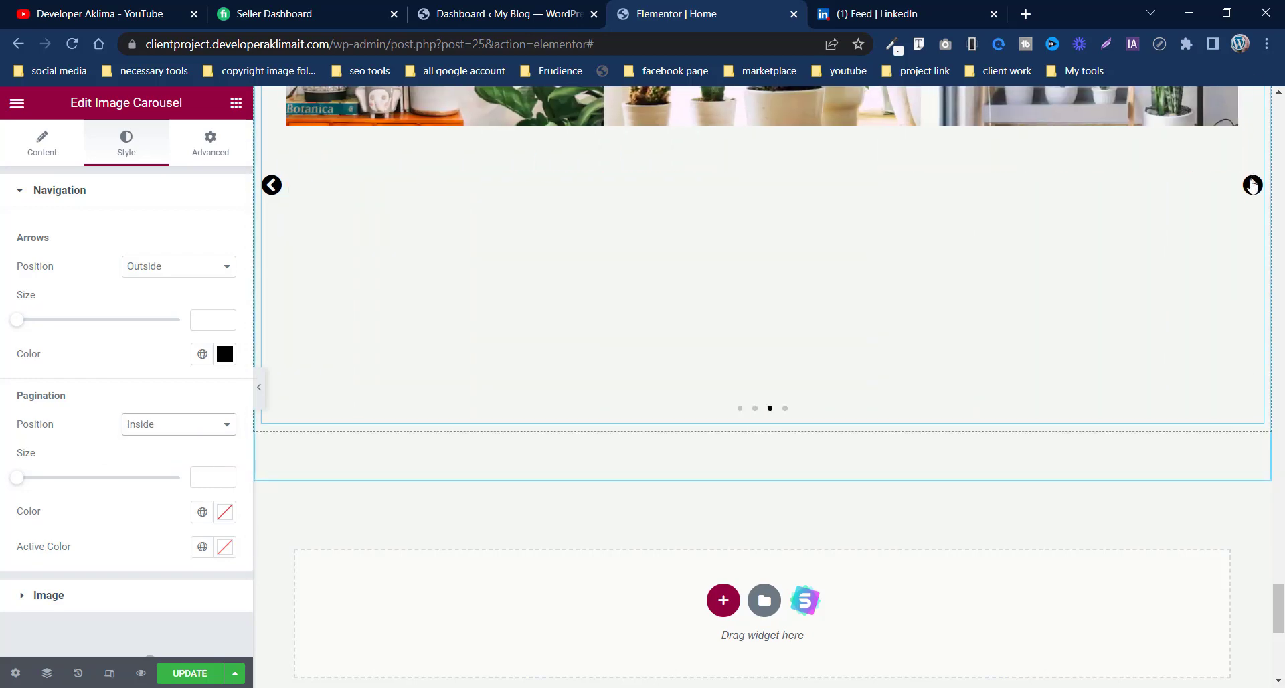
scroll(626, 471, "up", 5)
scroll(915, 547, "down", 1)
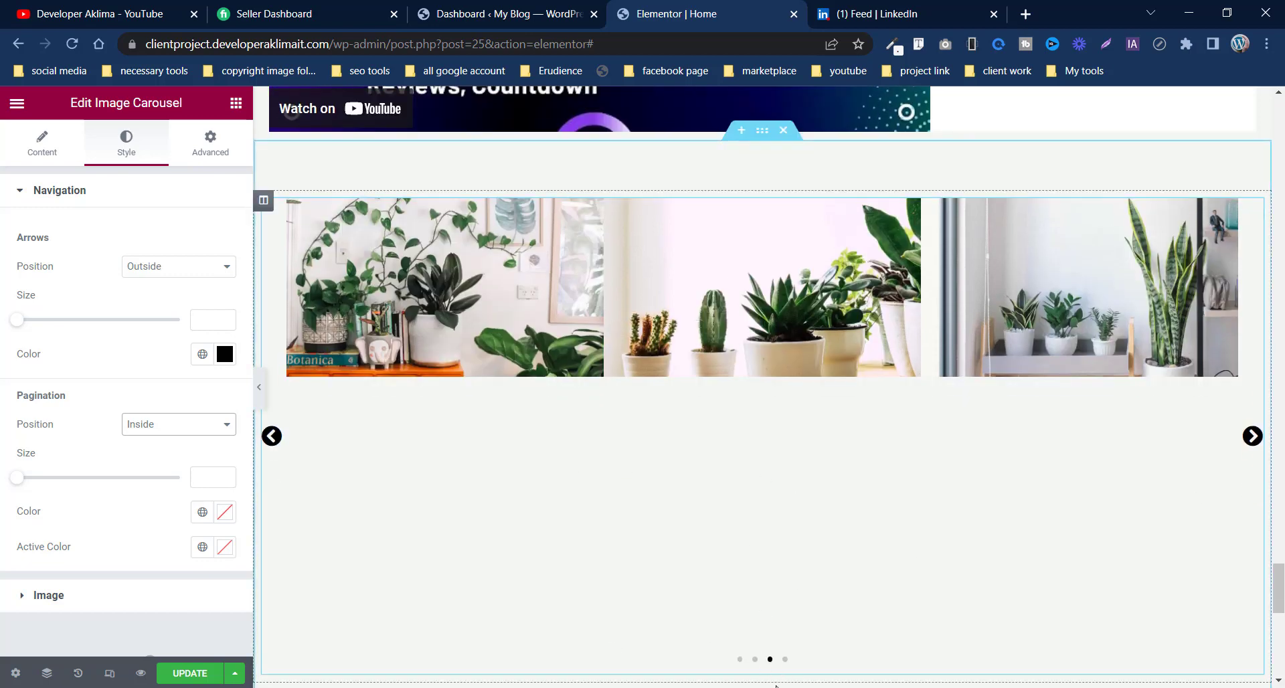
left_click(199, 427)
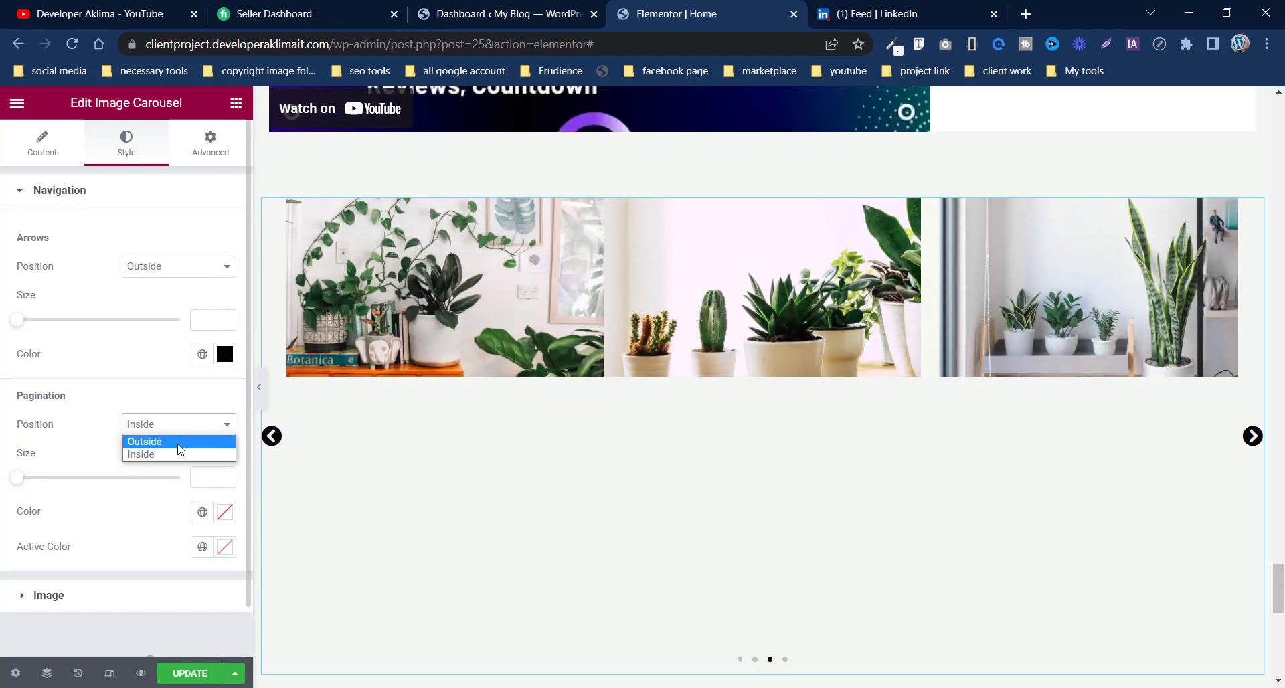
left_click(176, 446)
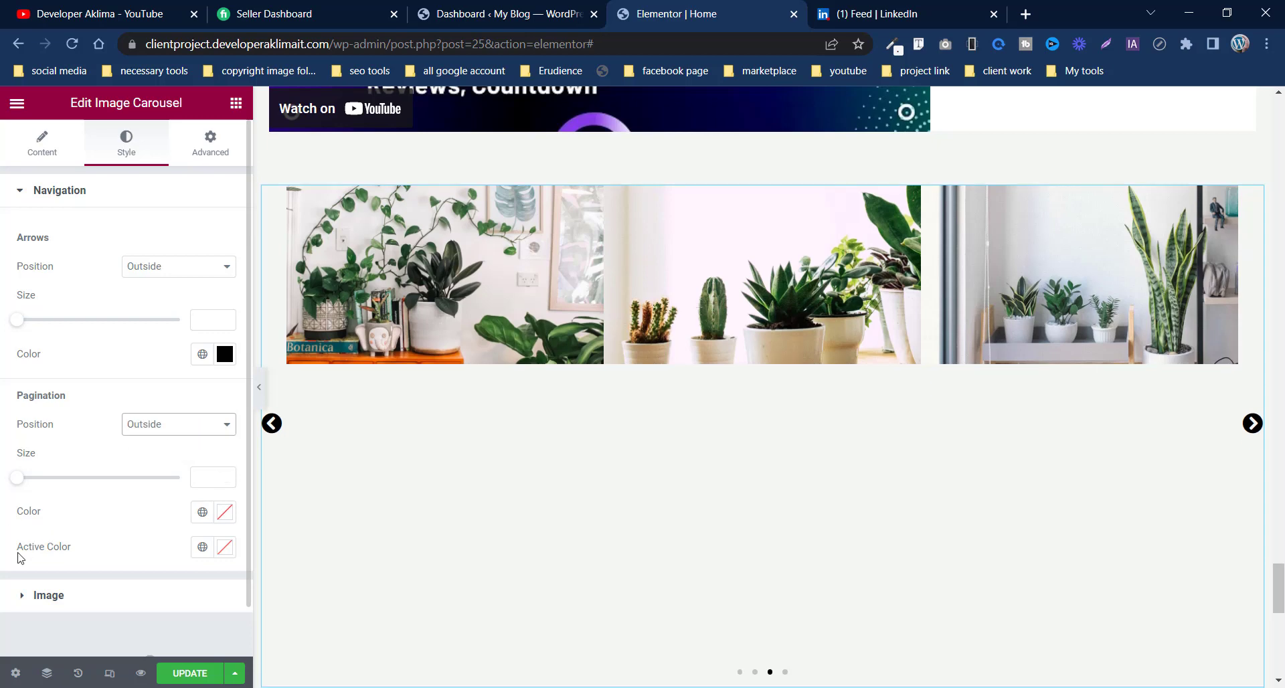
Step: Set the pagination dots' size to 9 and their color to red (#FF0000)
scroll(861, 596, "down", 2)
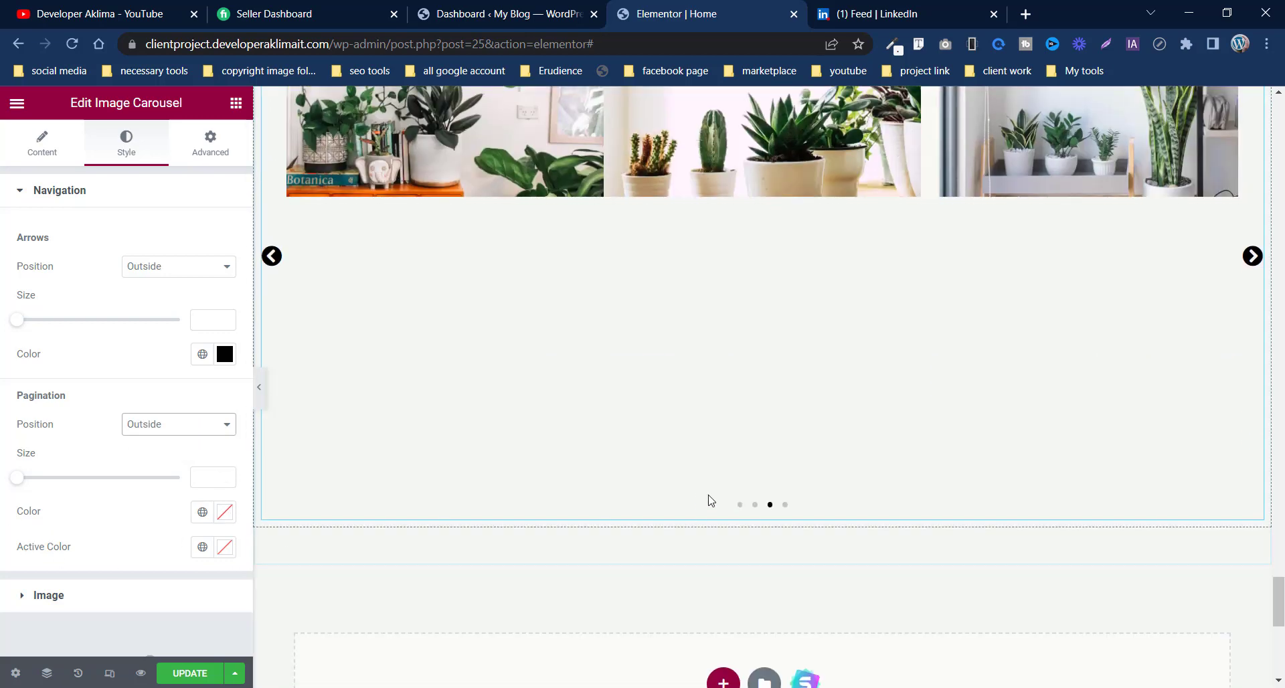
left_click_drag(16, 478, 163, 485)
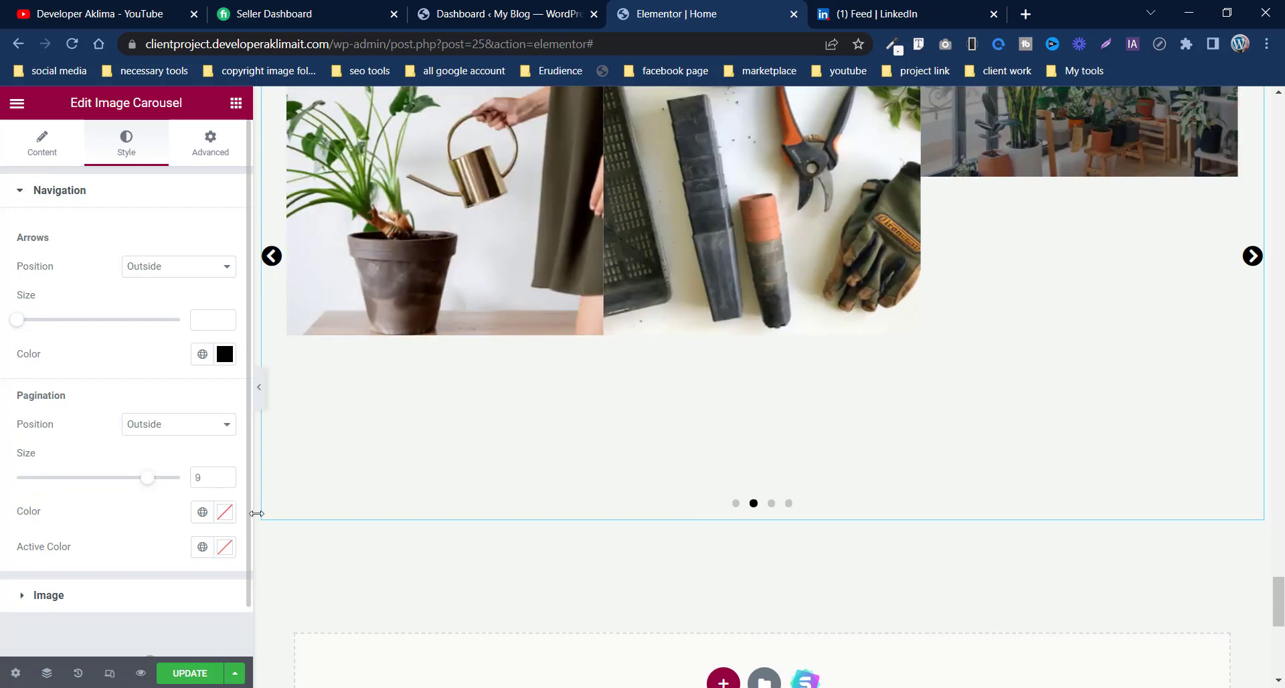
left_click(226, 512)
left_click_drag(209, 347, 226, 273)
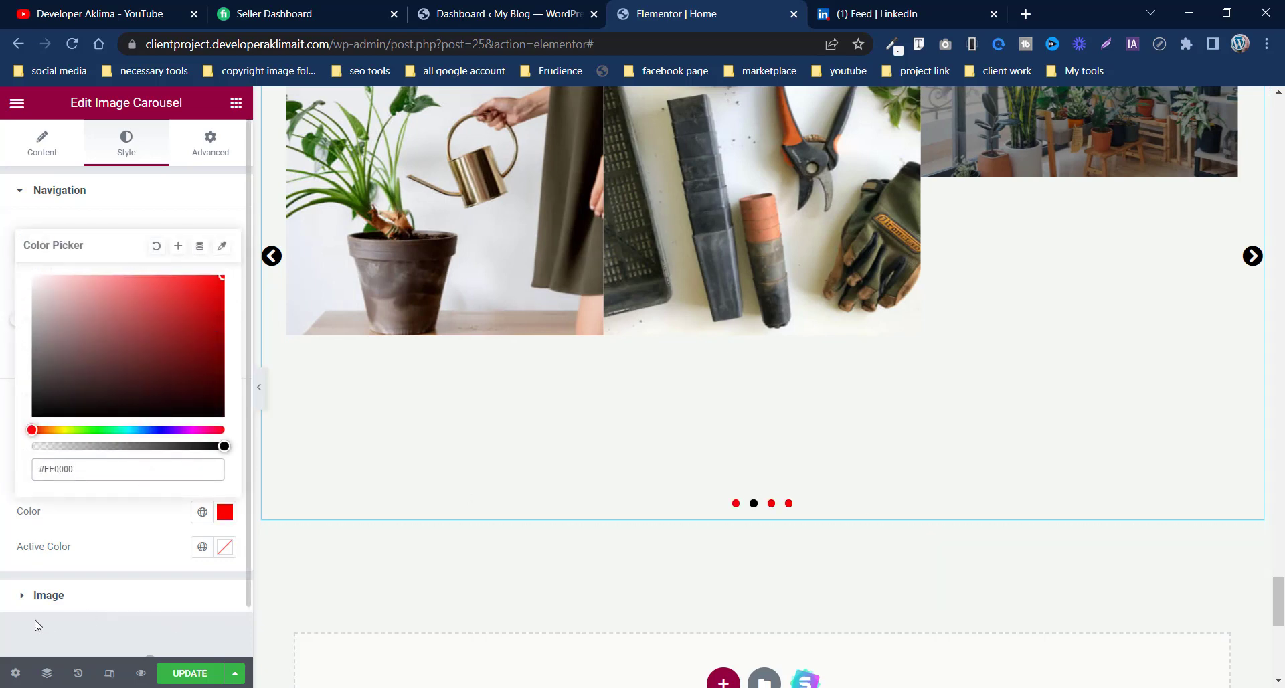
Step: Compare the vertical alignments for the carousel images, including start and end, and settle on center
left_click(35, 594)
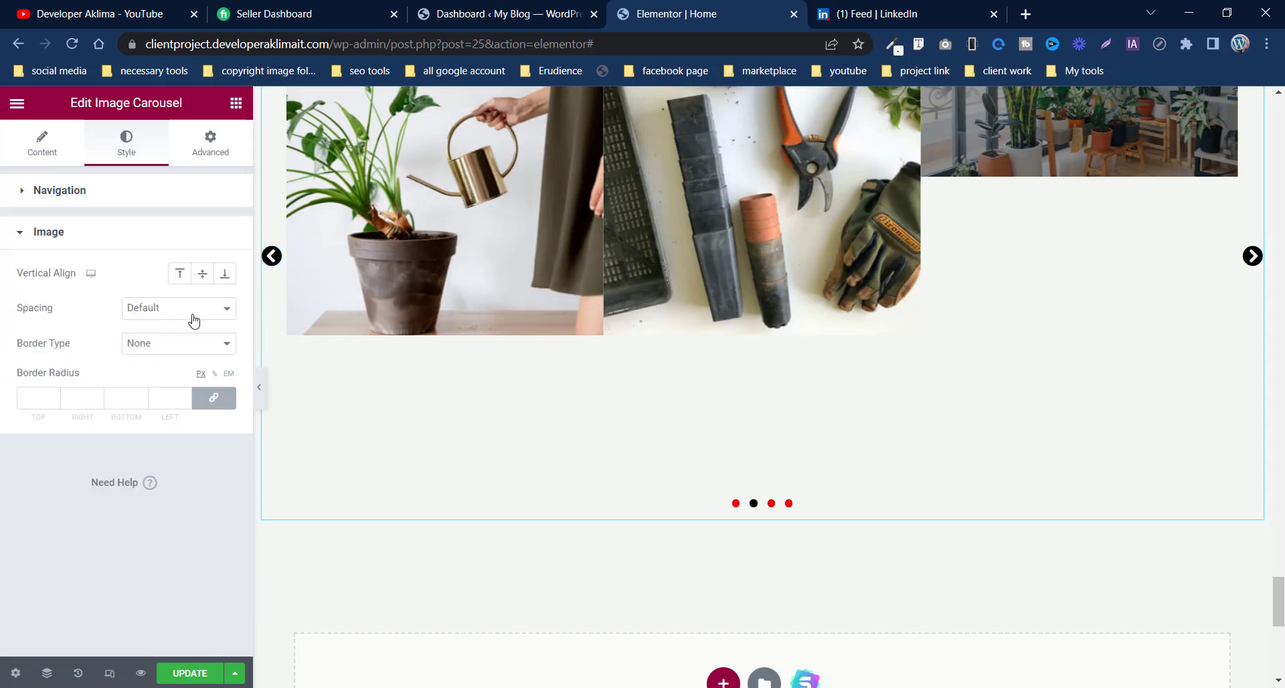
left_click(202, 273)
scroll(717, 451, "up", 3)
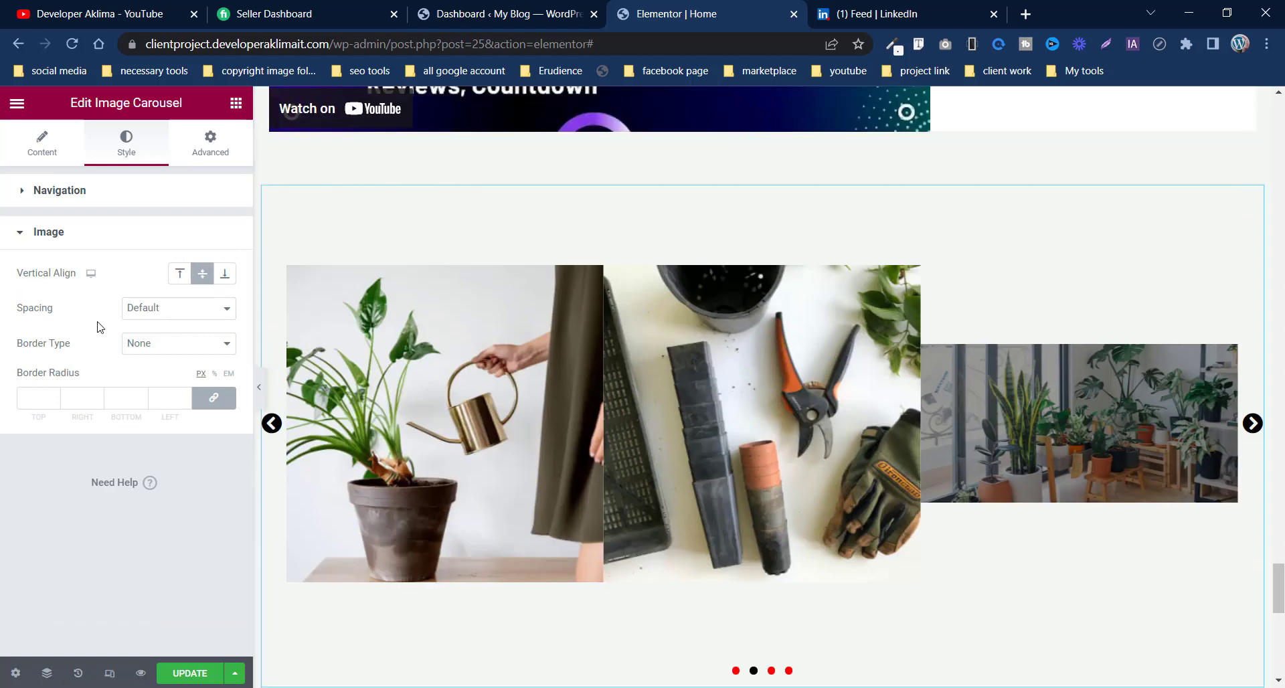
left_click(179, 273)
left_click(225, 284)
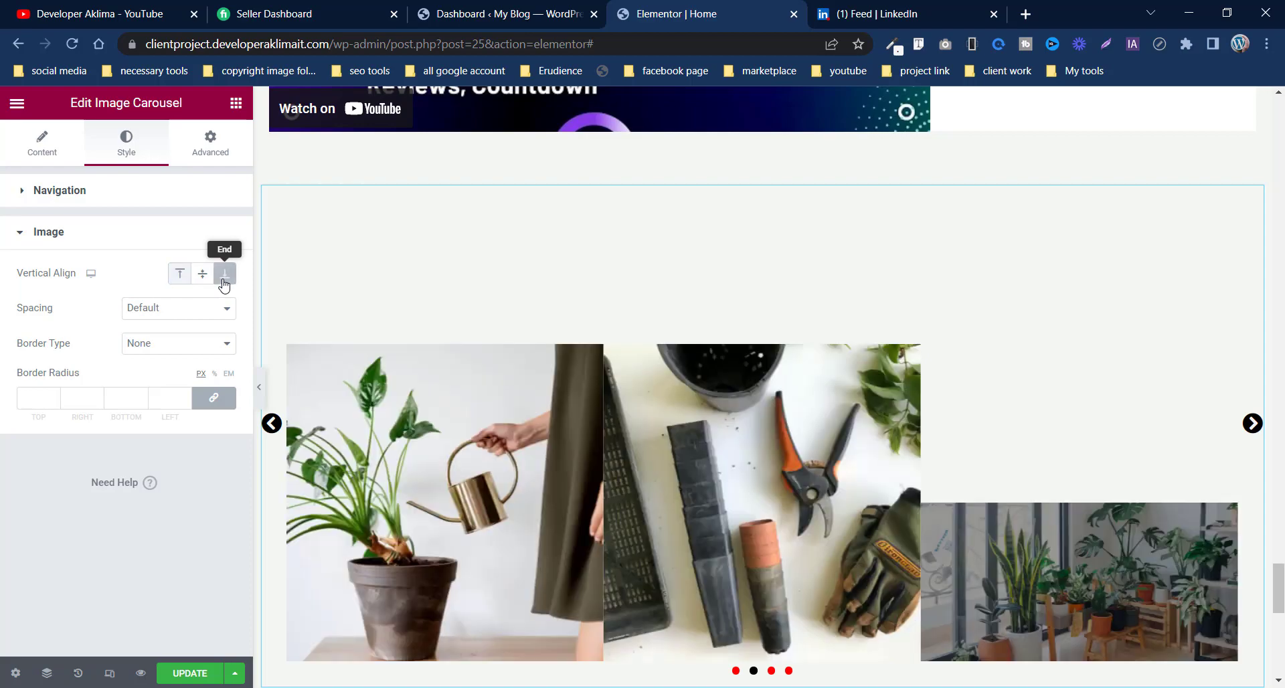
left_click(202, 285)
scroll(468, 335, "down", 2)
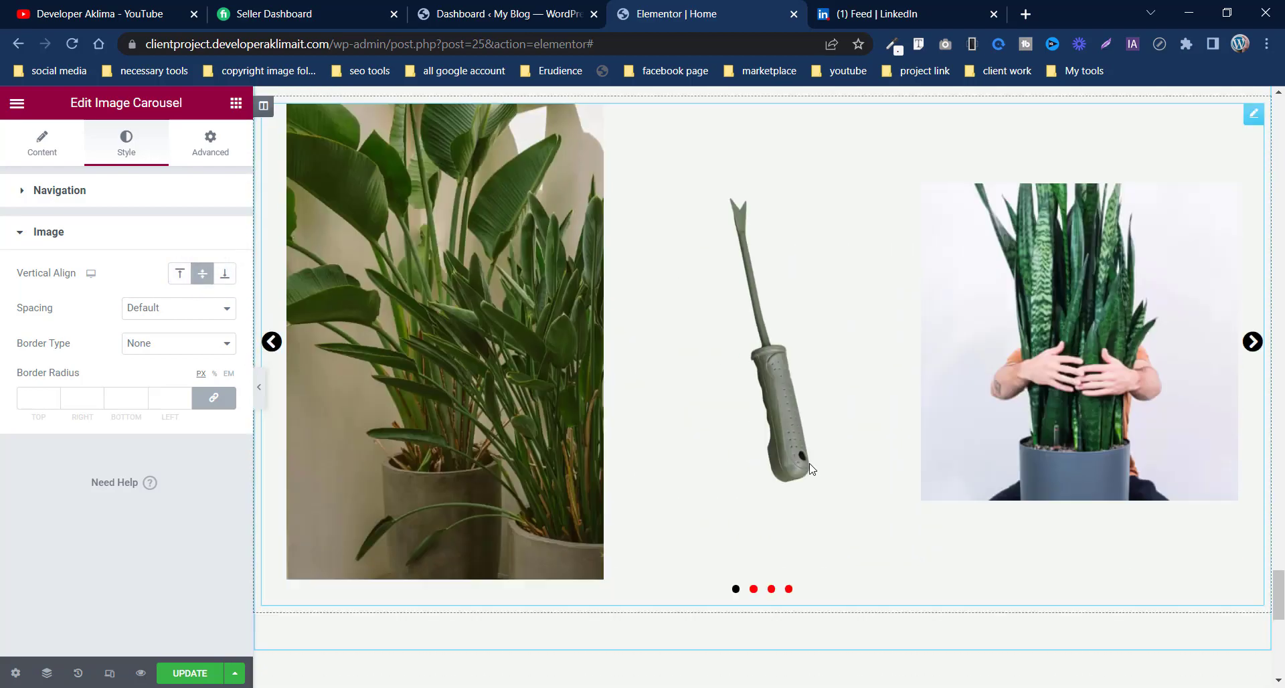
Step: Set the spacing between the carousel images to Custom with a value of 64
left_click(165, 309)
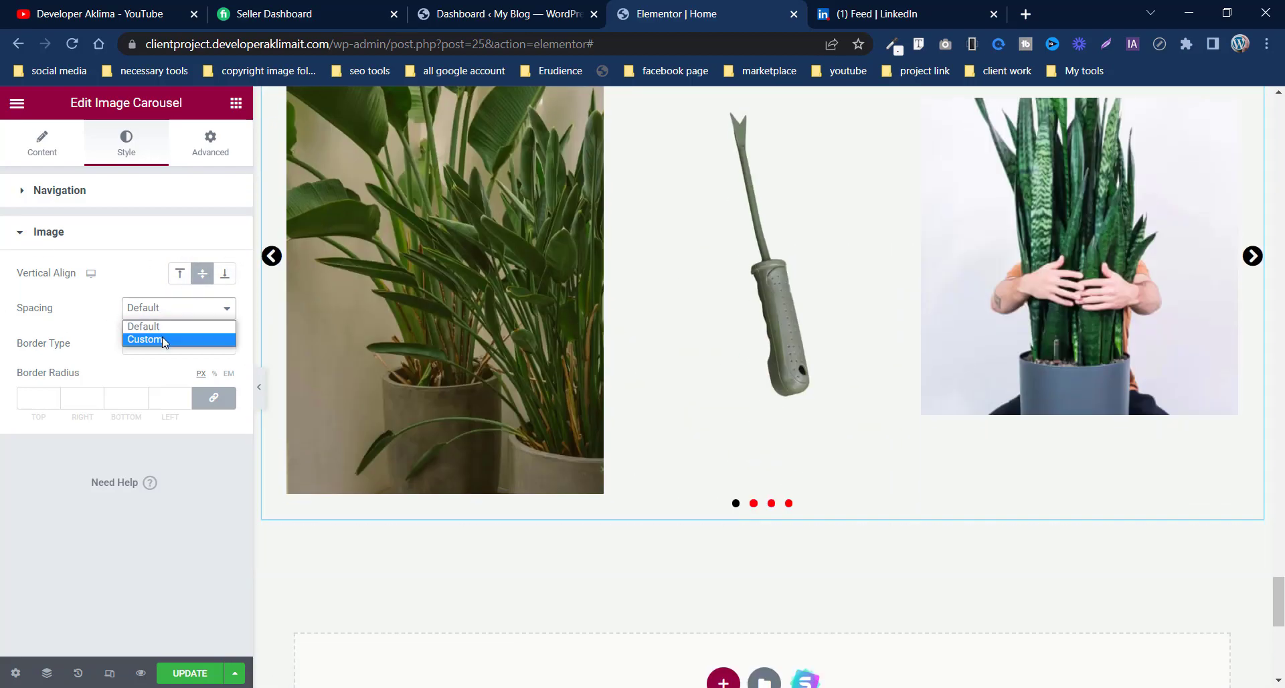
left_click(162, 336)
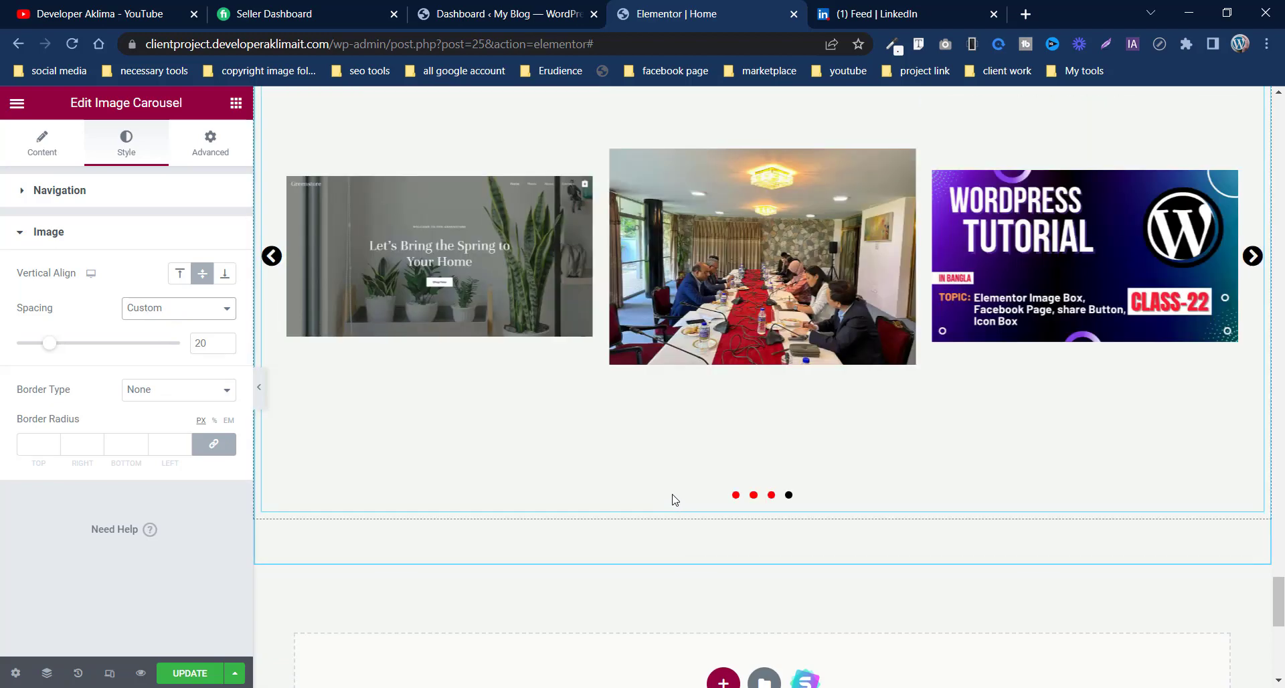
left_click_drag(51, 344, 123, 370)
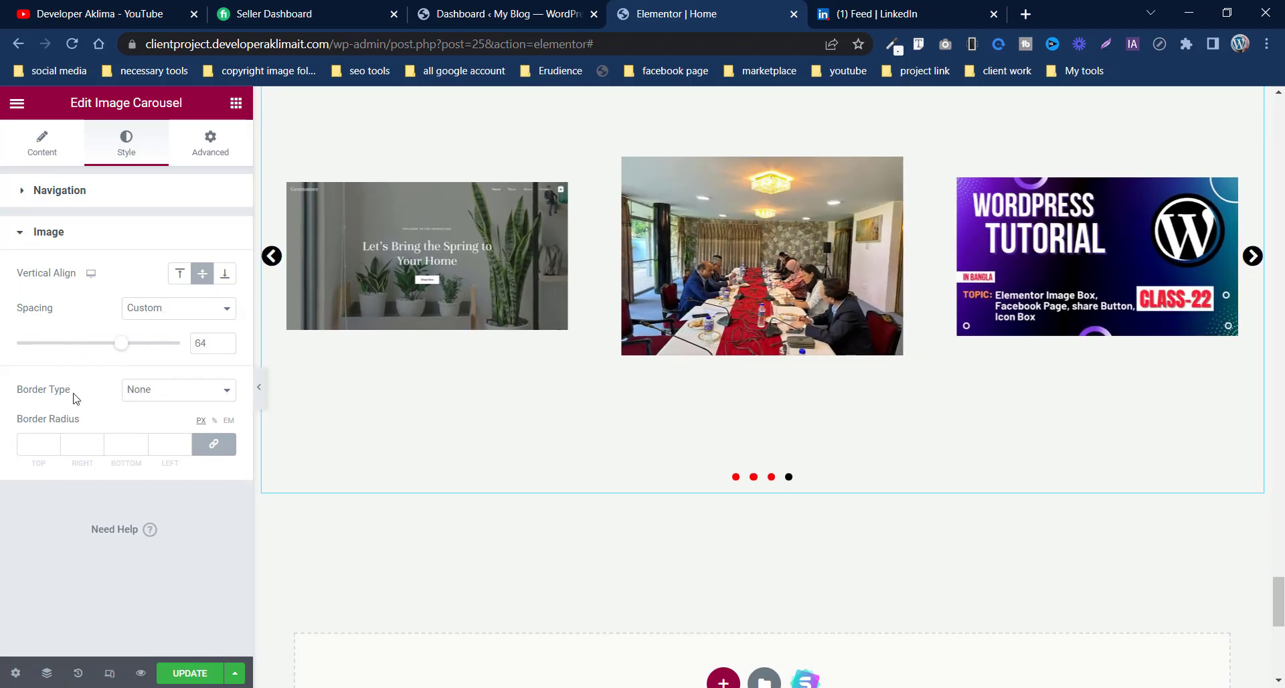
Step: Give the carousel images a Solid border with a width of 1 and a border radius of 25 px on all sides
left_click(179, 395)
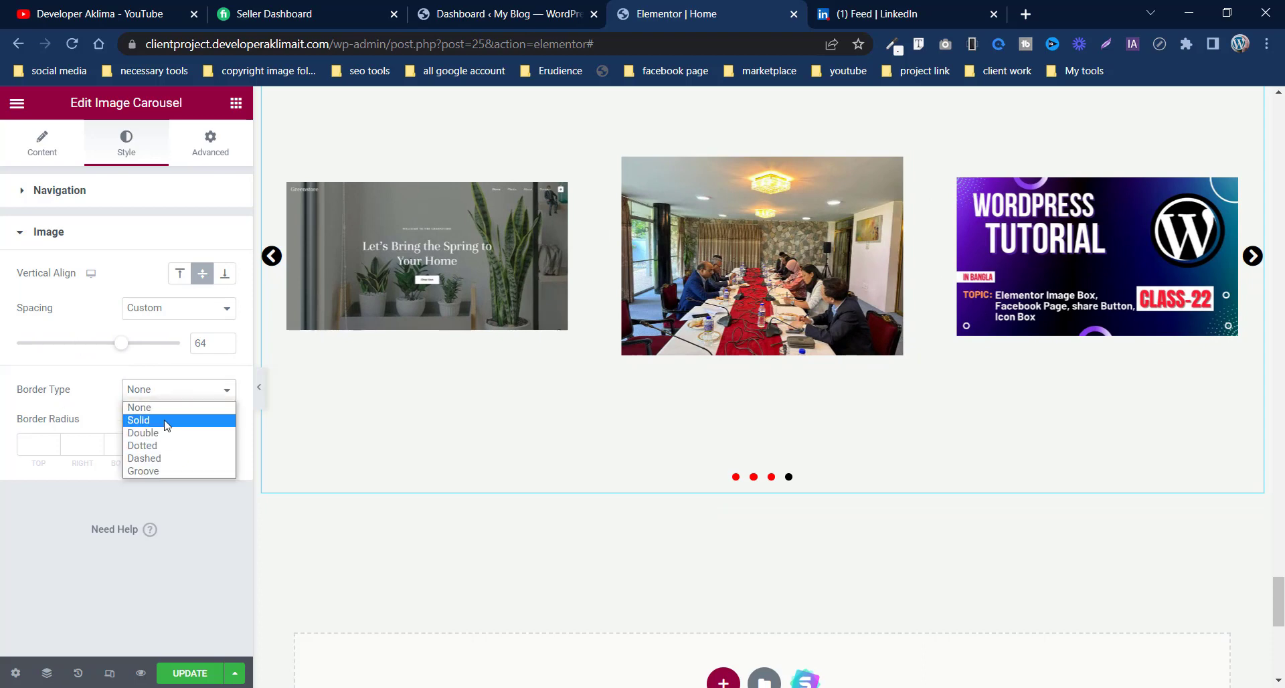
left_click(166, 422)
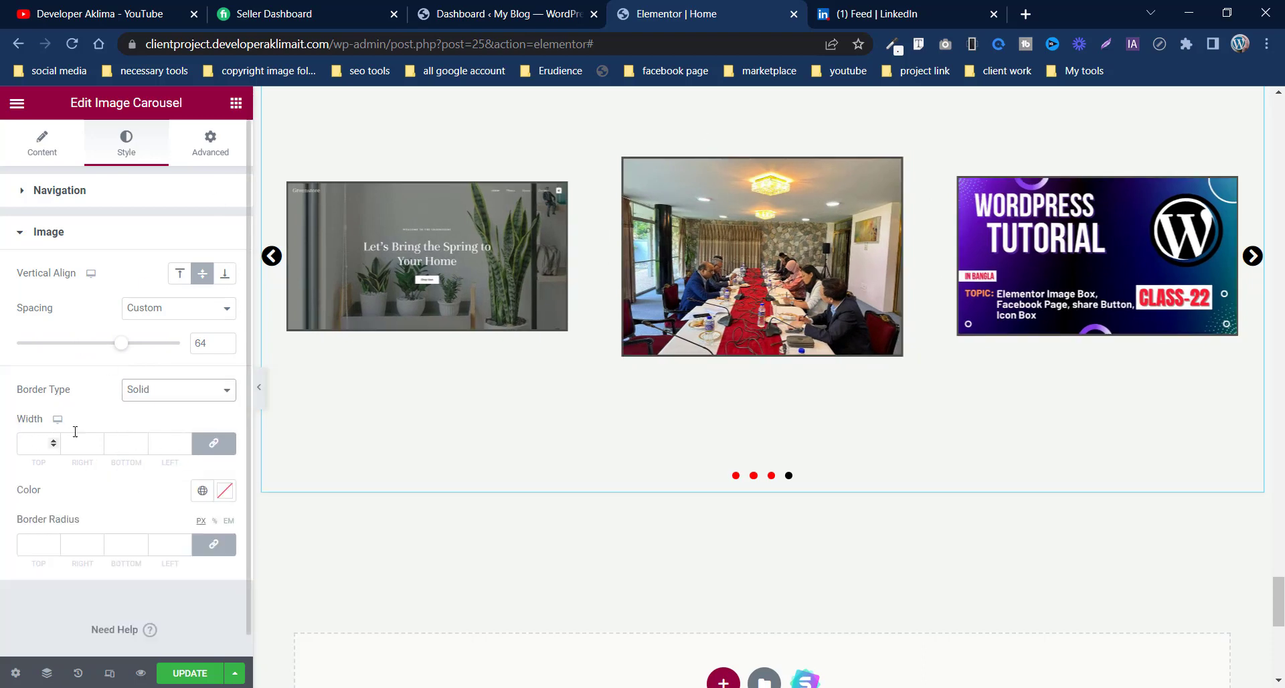
left_click(54, 442)
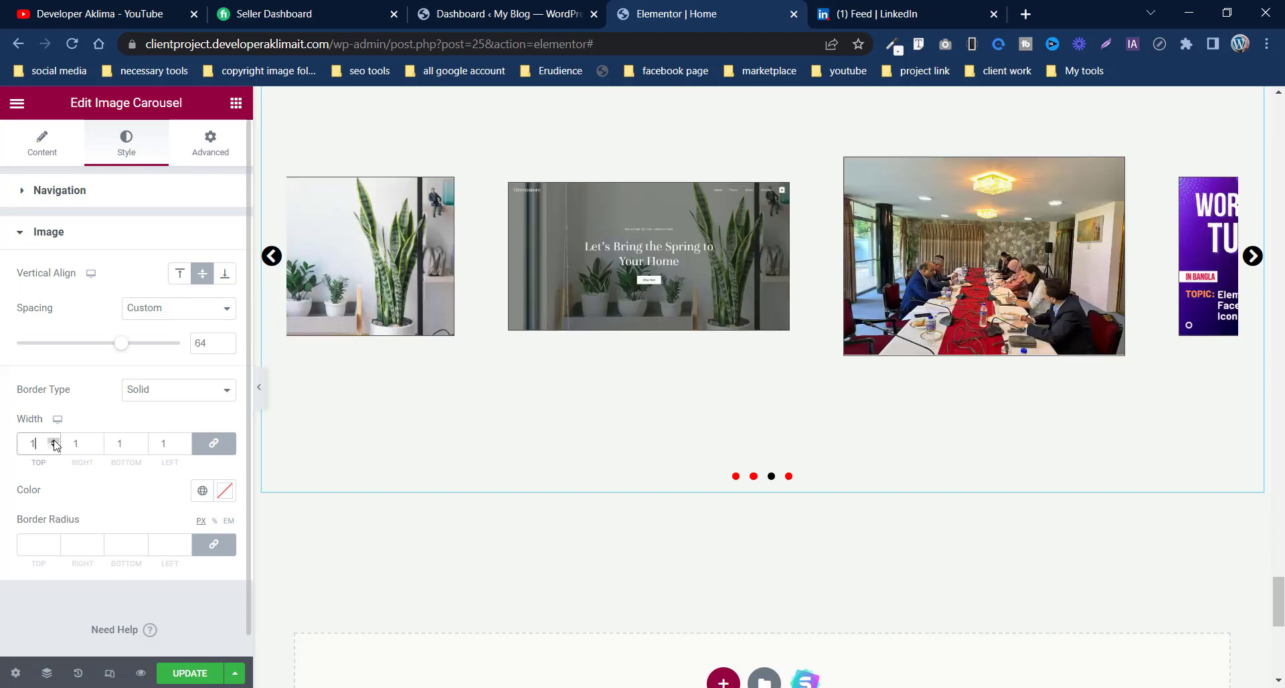
double_click(52, 542)
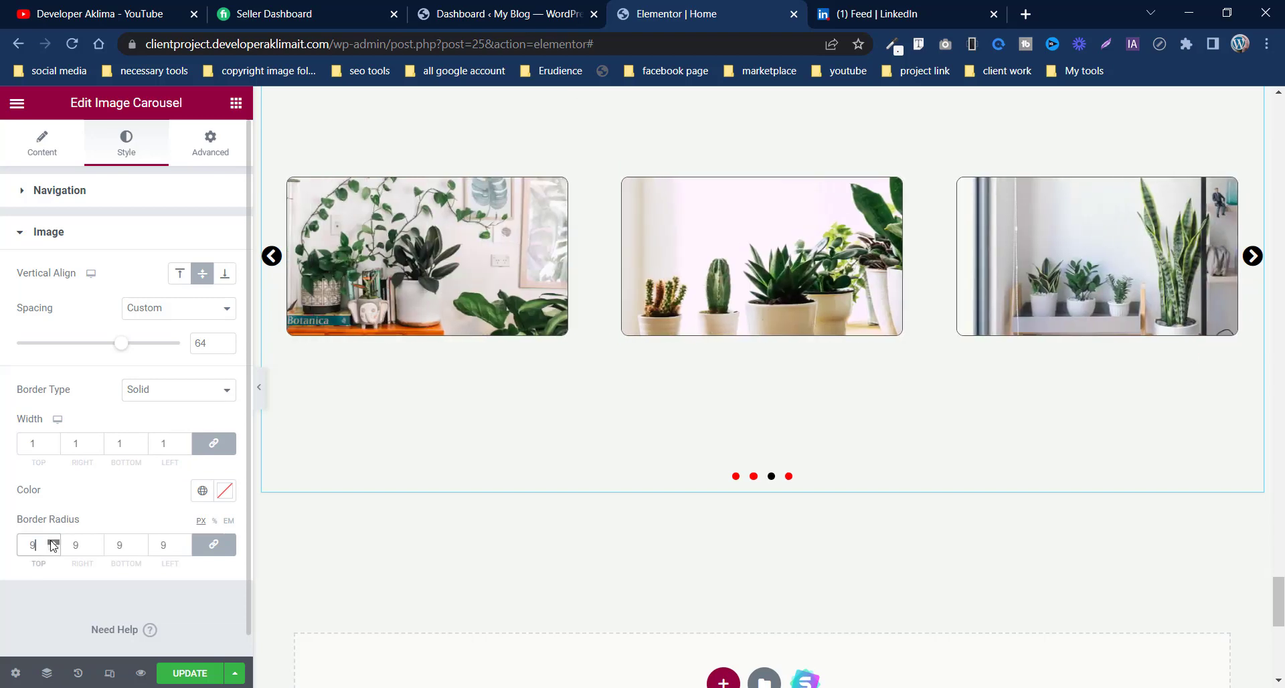
left_click(53, 543)
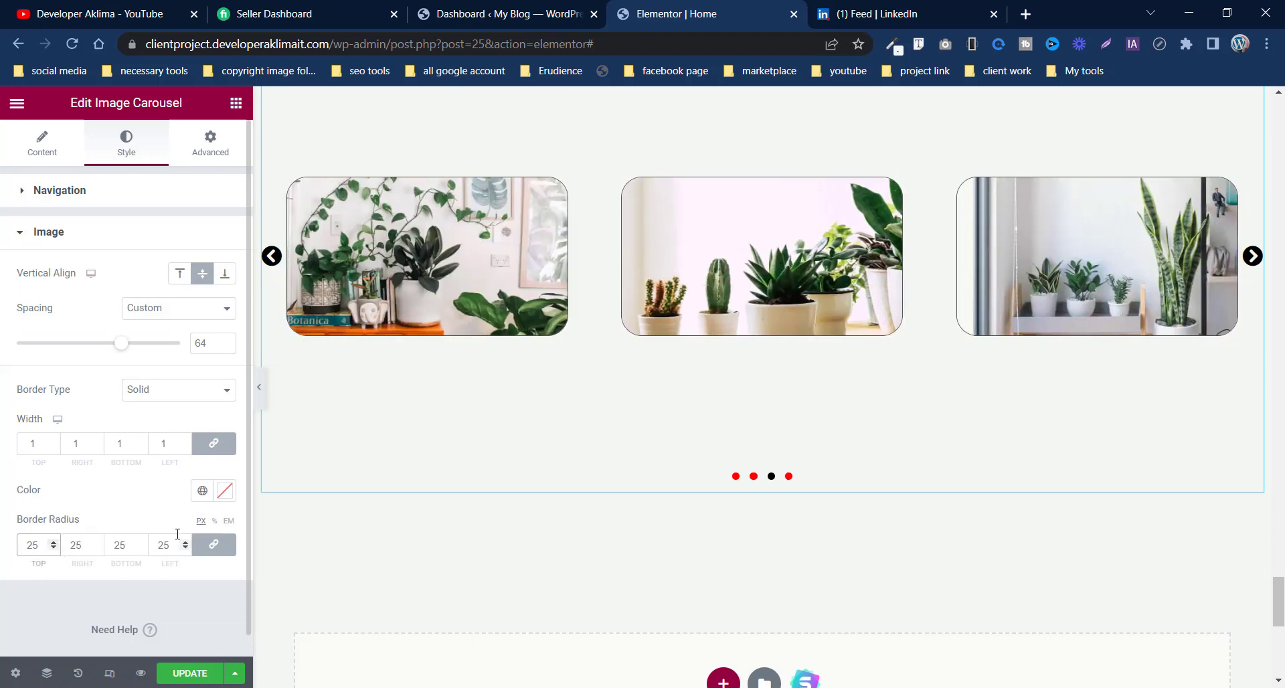
Step: Color the carousel images' border dark red and check the bordered slides
left_click(227, 499)
mouse_move(201, 295)
left_mouse_down()
mouse_move(240, 287)
mouse_move(226, 393)
mouse_move(198, 381)
mouse_move(160, 328)
mouse_move(168, 313)
left_mouse_up()
left_click(93, 488)
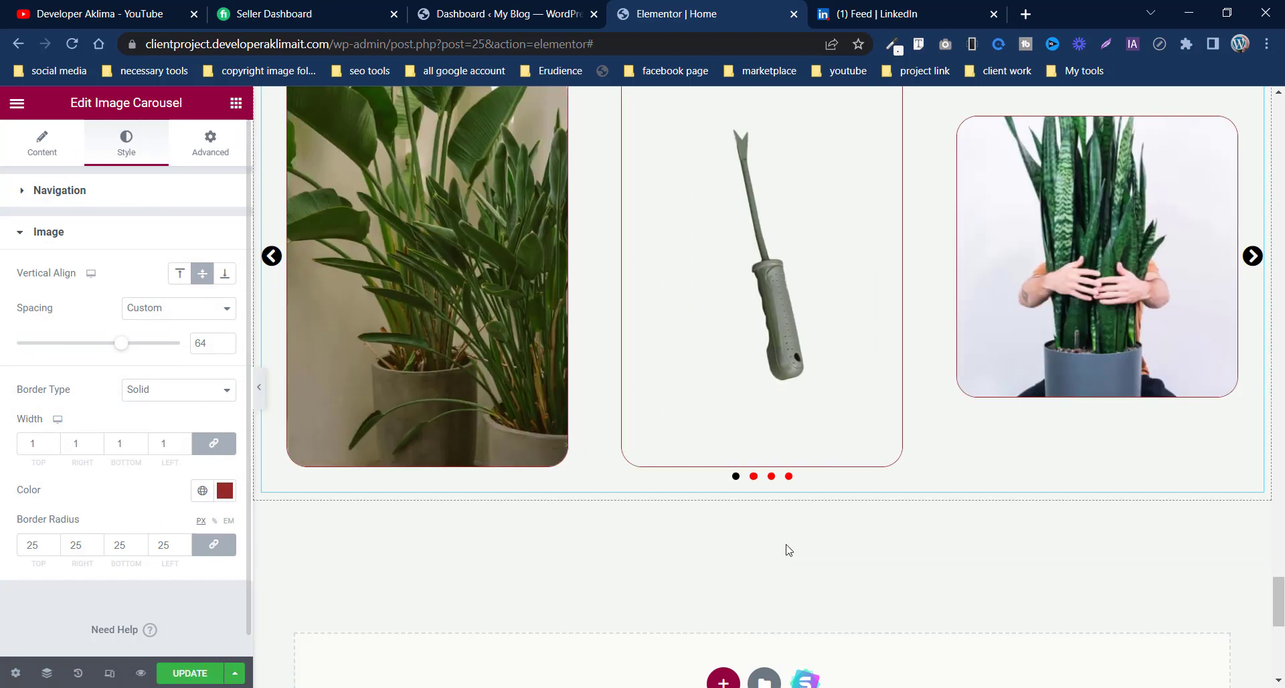
scroll(788, 544, "up", 3)
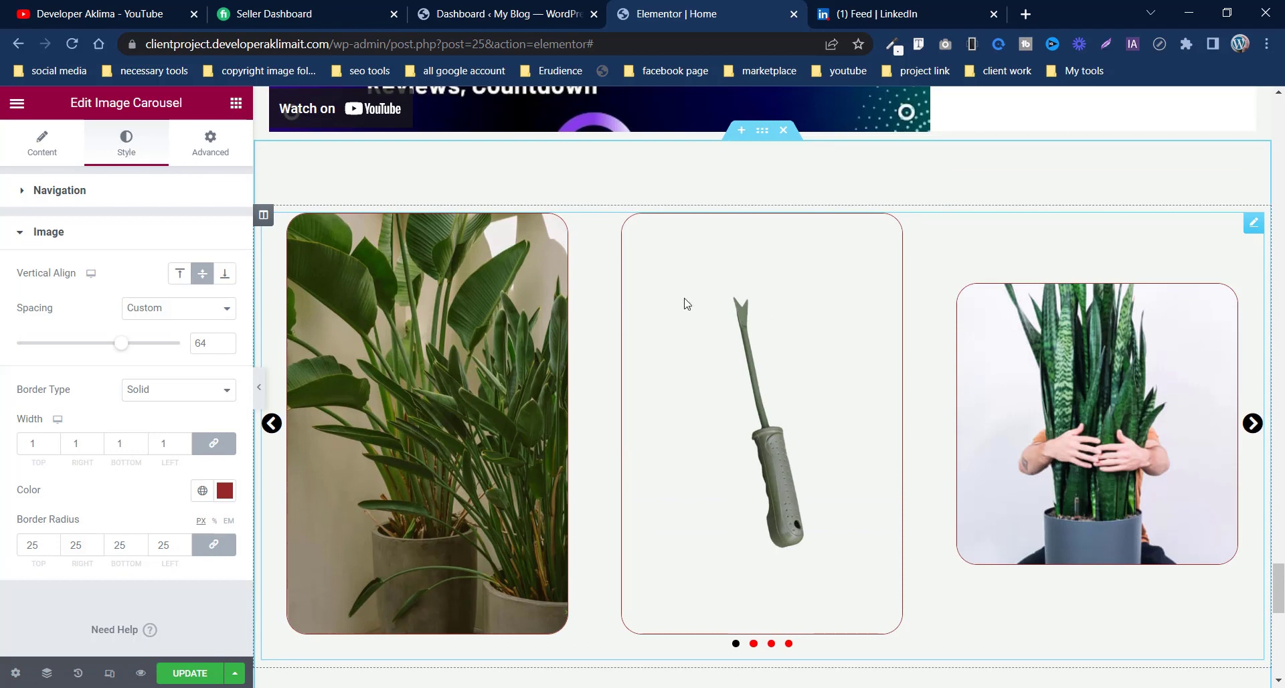
Step: Page through the slides, try the Medium - 300 x 300 and Large - 1024 x 1024 image sizes, and set the Image Size to Custom
left_click(32, 149)
scroll(115, 517, "down", 3)
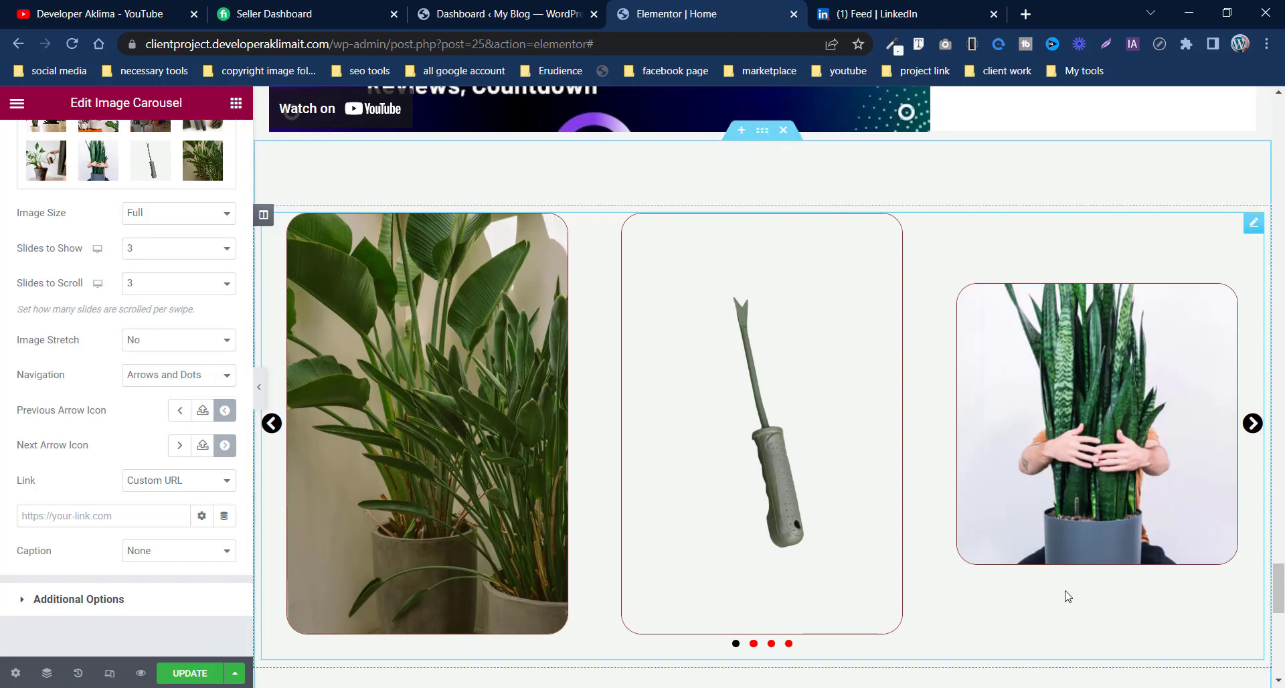
left_click(1253, 424)
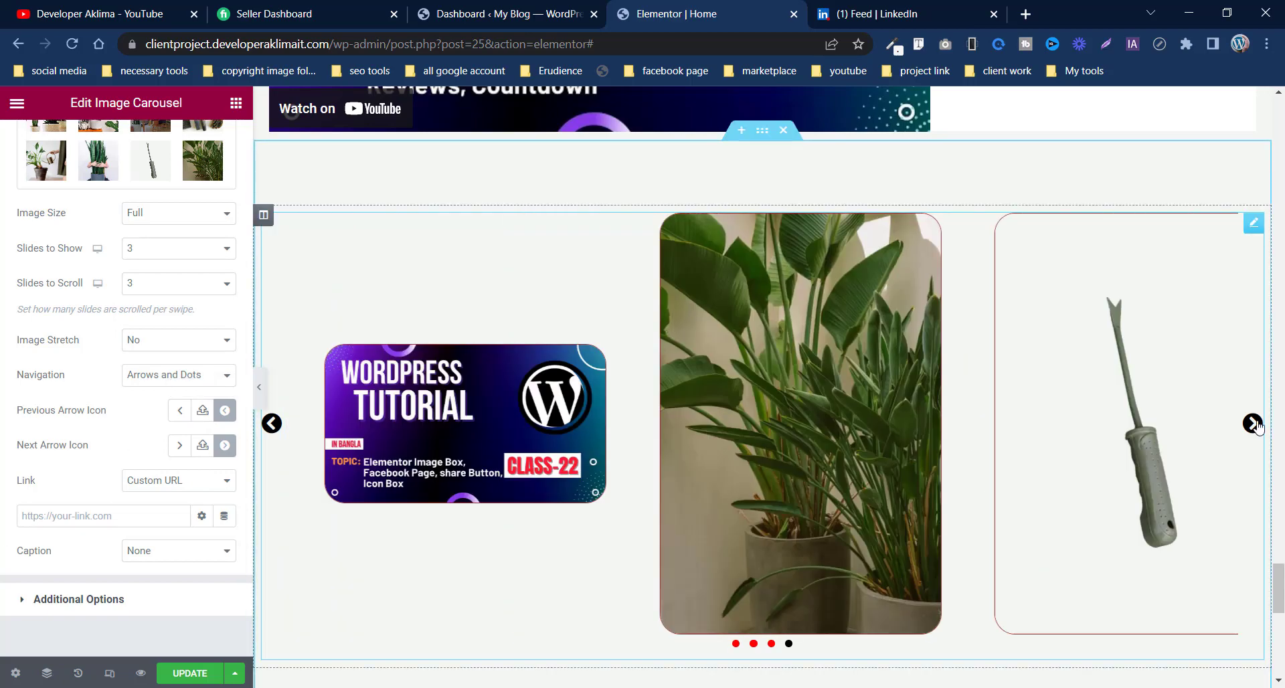
left_click(1254, 423)
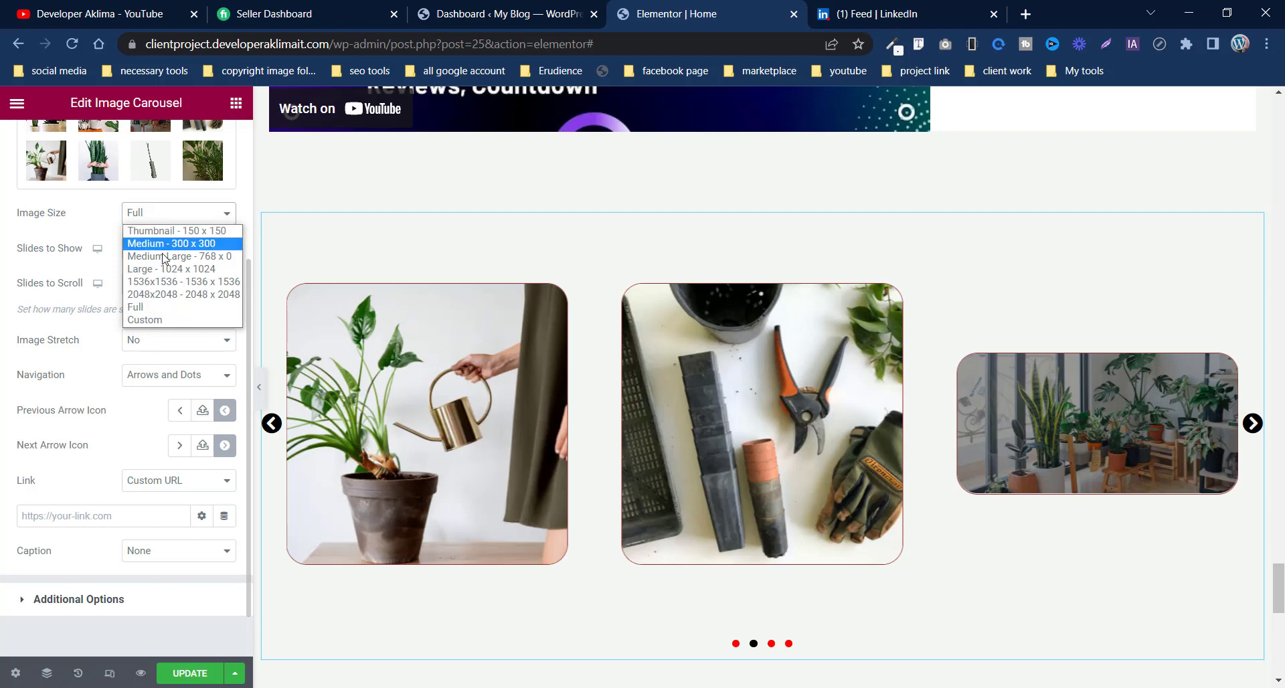
left_click(171, 243)
left_click(178, 213)
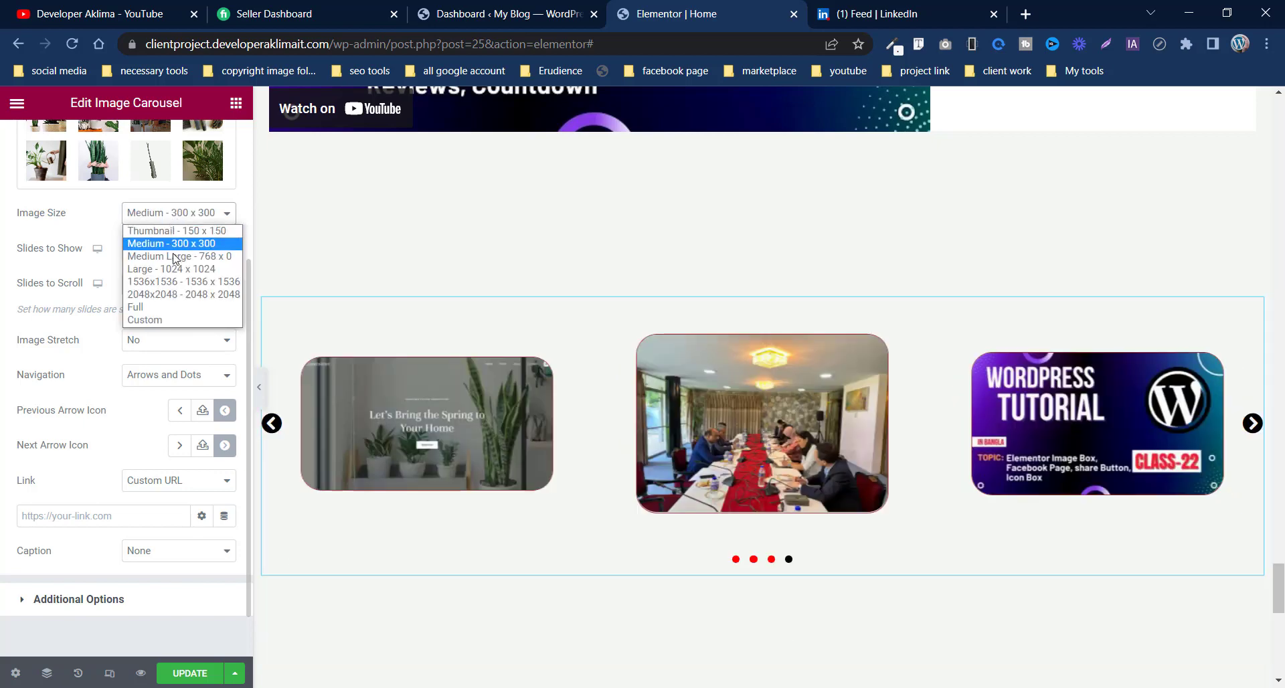
left_click(171, 269)
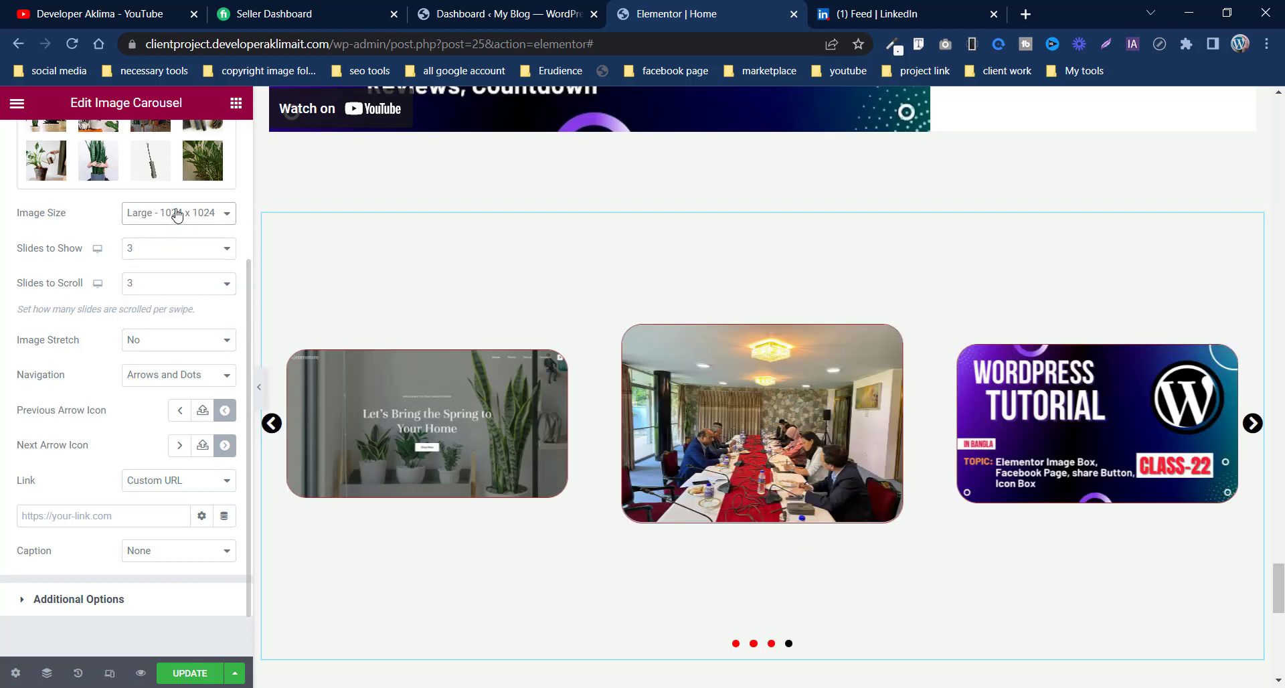
left_click(178, 213)
left_click(171, 320)
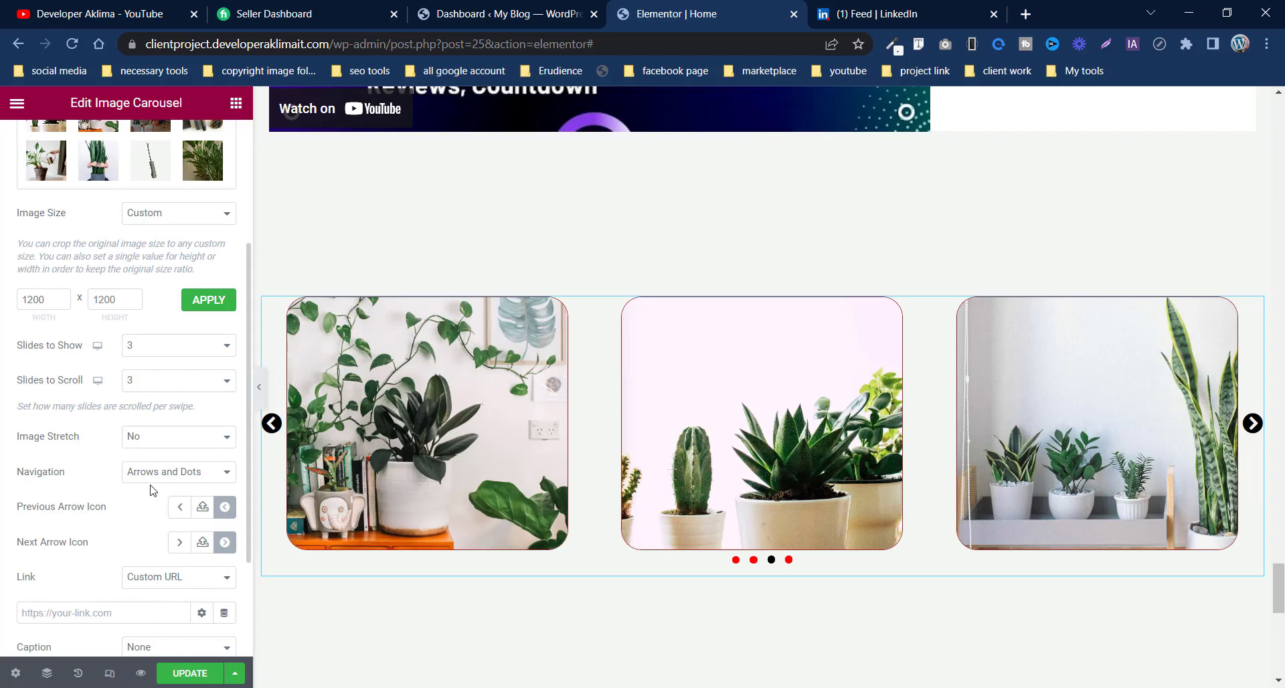
Step: Set the image carousel's margin to 14 px on all sides
scroll(153, 490, "down", 2)
scroll(162, 479, "up", 5)
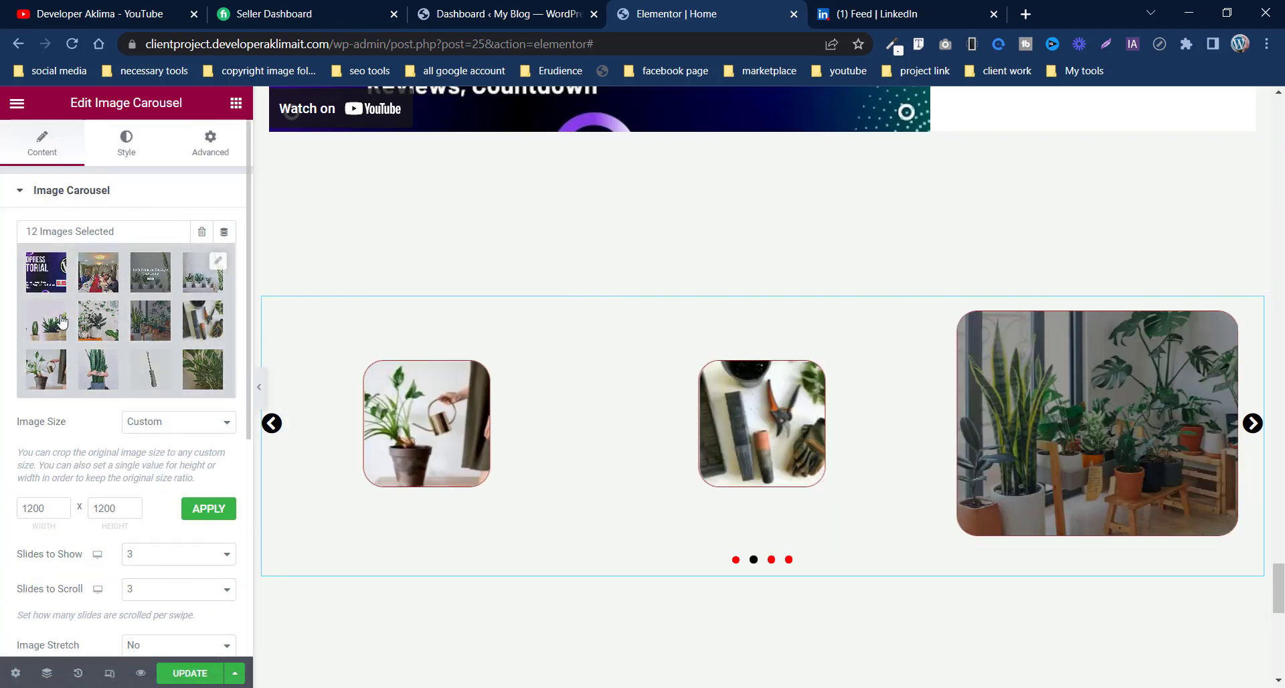
left_click(209, 146)
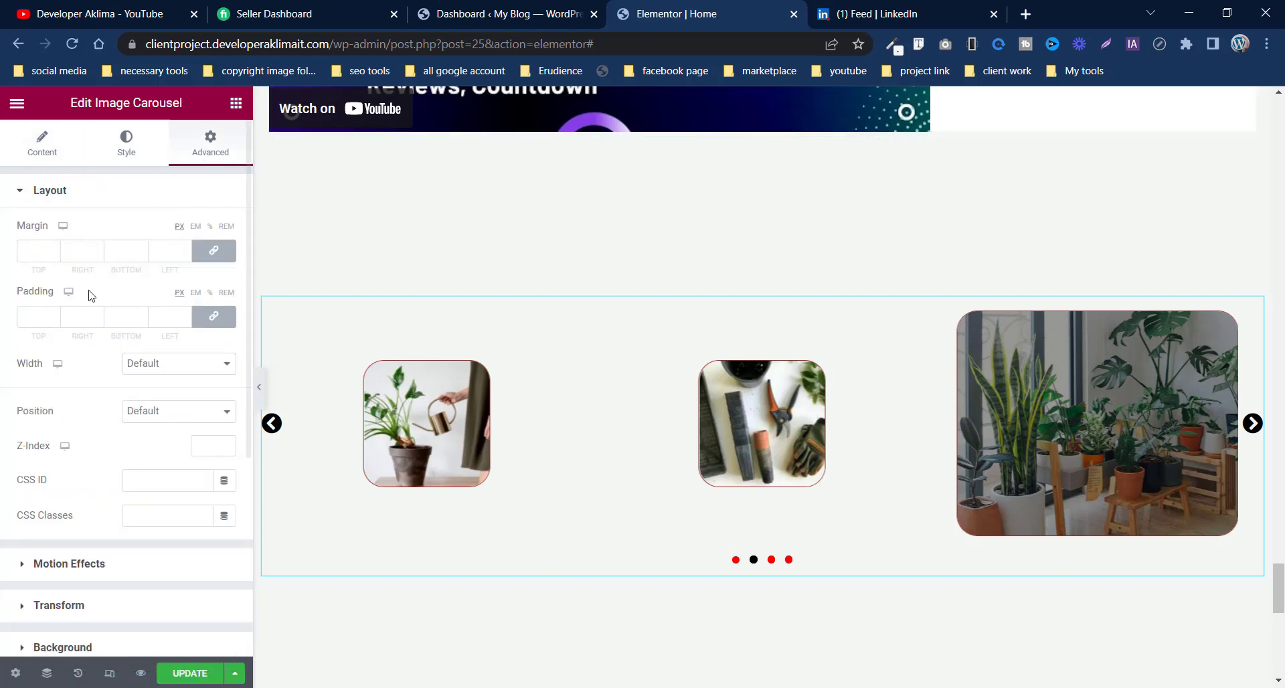
left_click(53, 248)
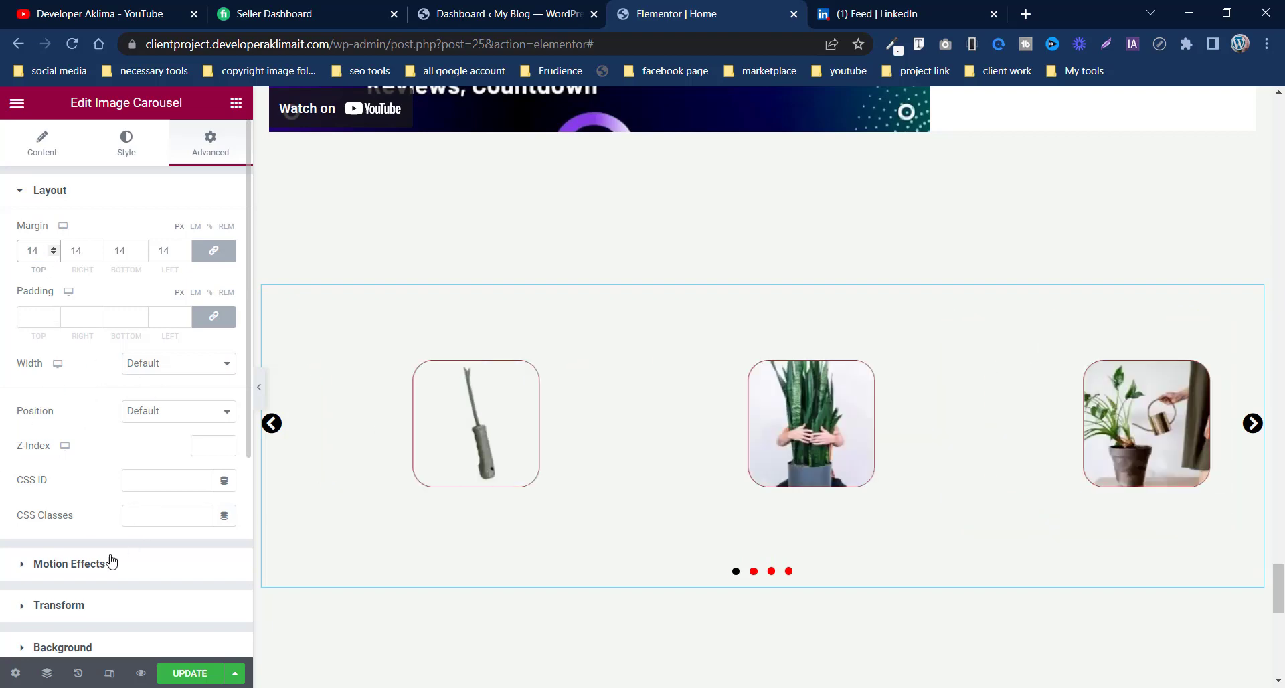
Step: Try the Fade In entrance animation on the carousel, and set the Entrance Animation to Fade In Down
left_click(86, 566)
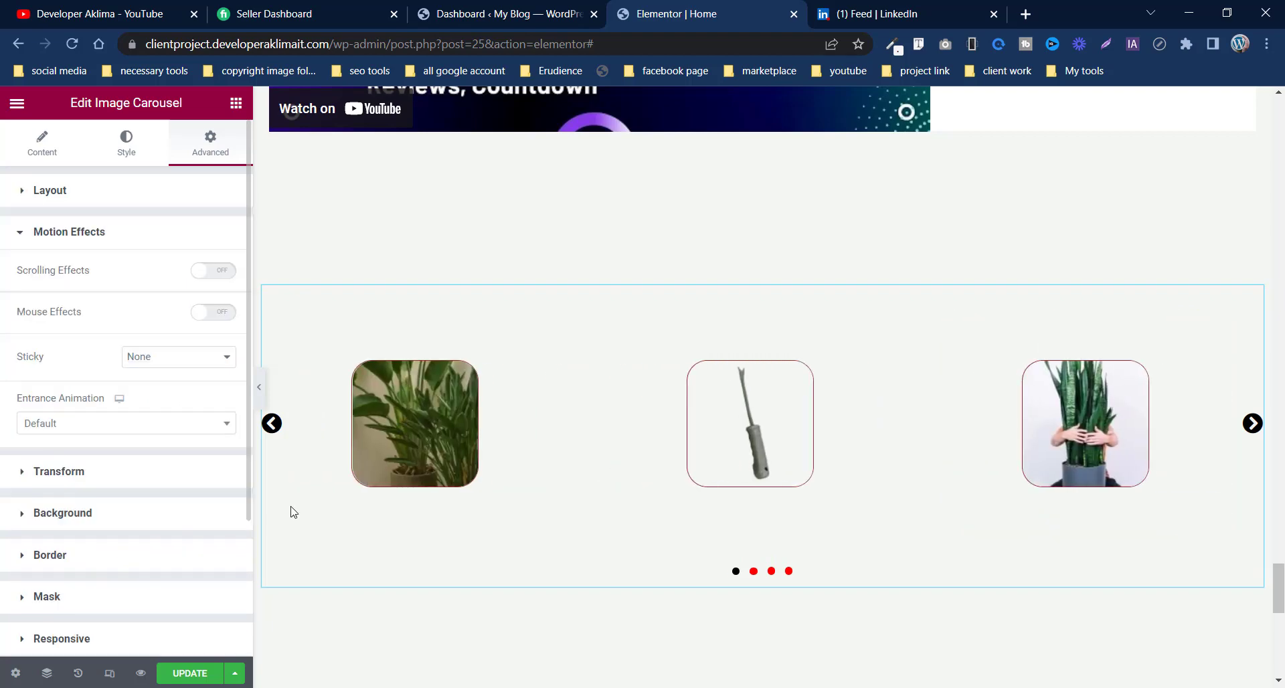
left_click(91, 435)
left_click(79, 512)
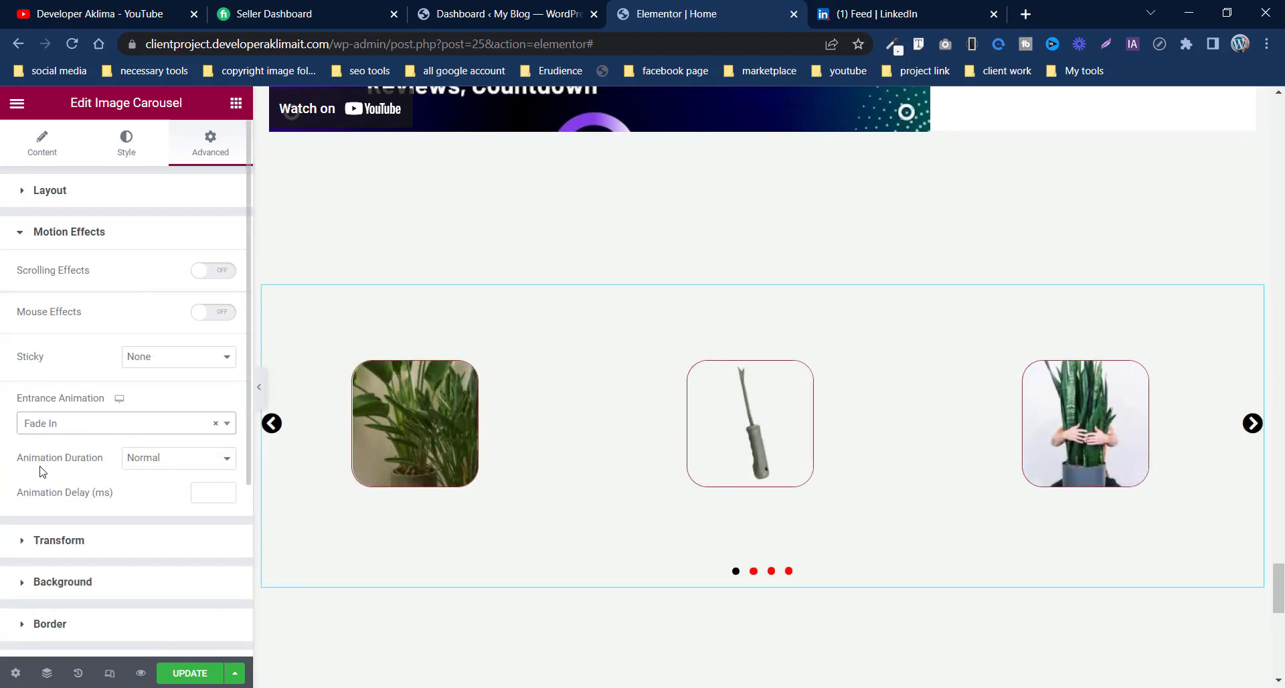
left_click(94, 426)
left_click(73, 531)
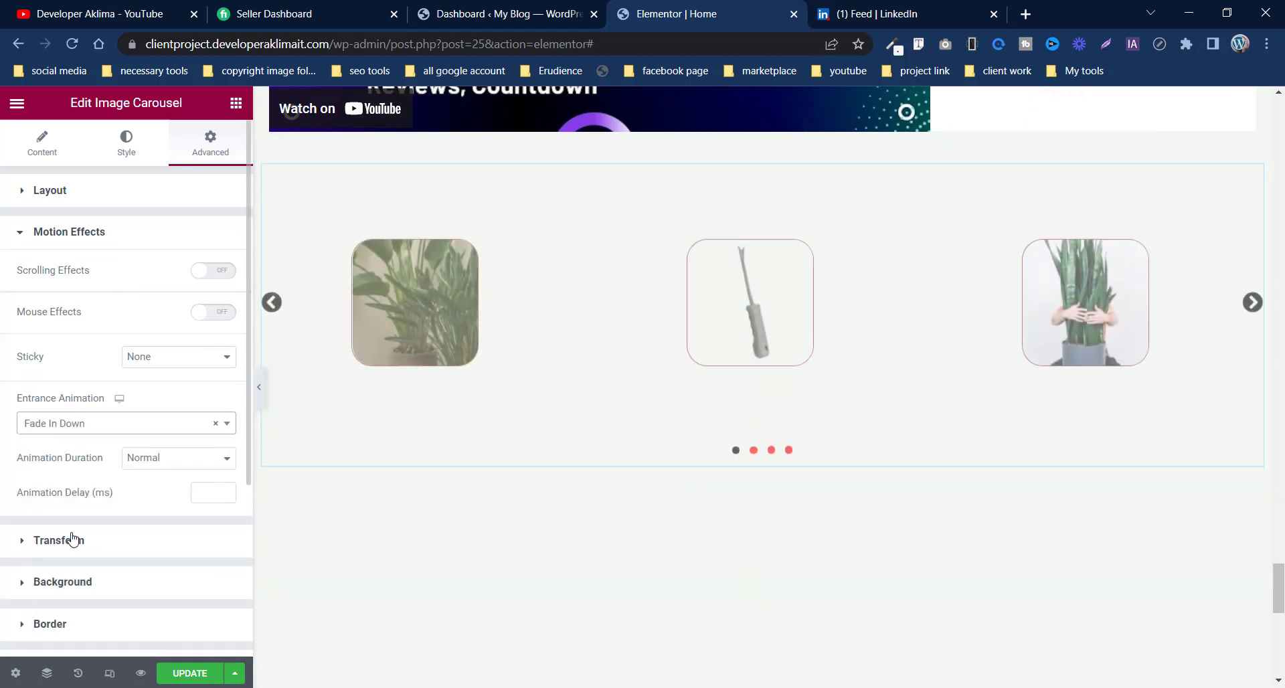
Step: Set the carousel's Image Size to Full and look over its remaining content settings
left_click(42, 143)
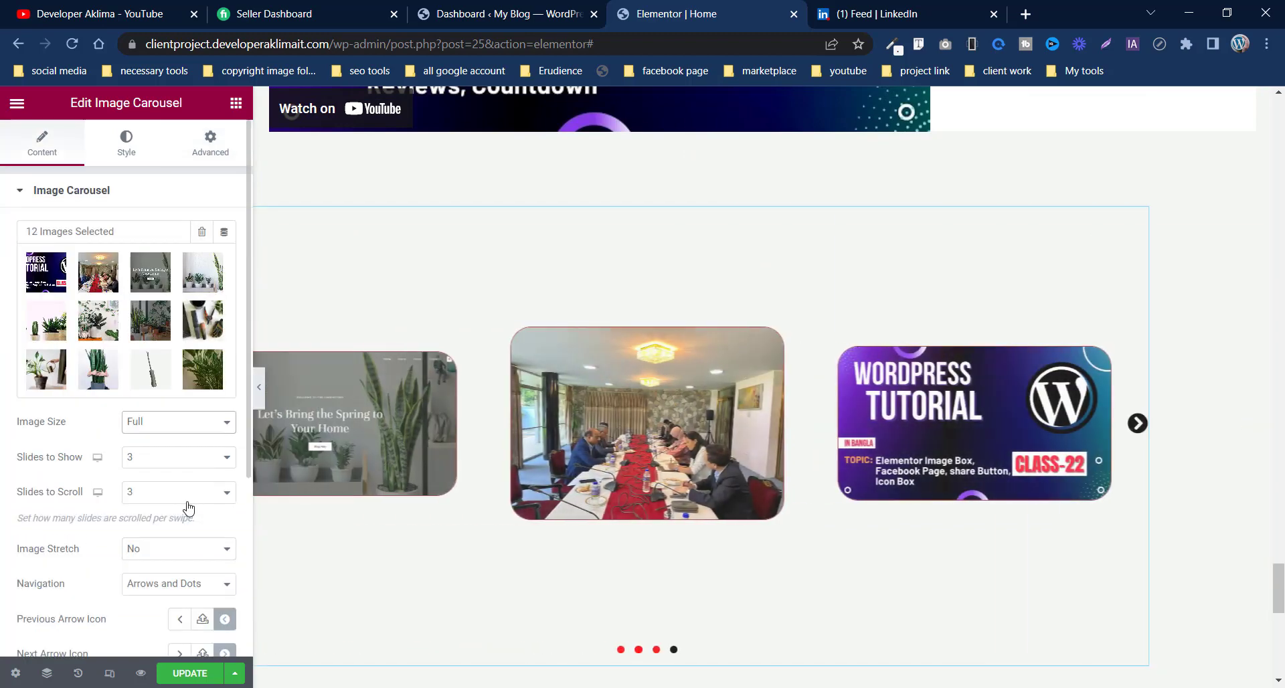
scroll(99, 463, "down", 4)
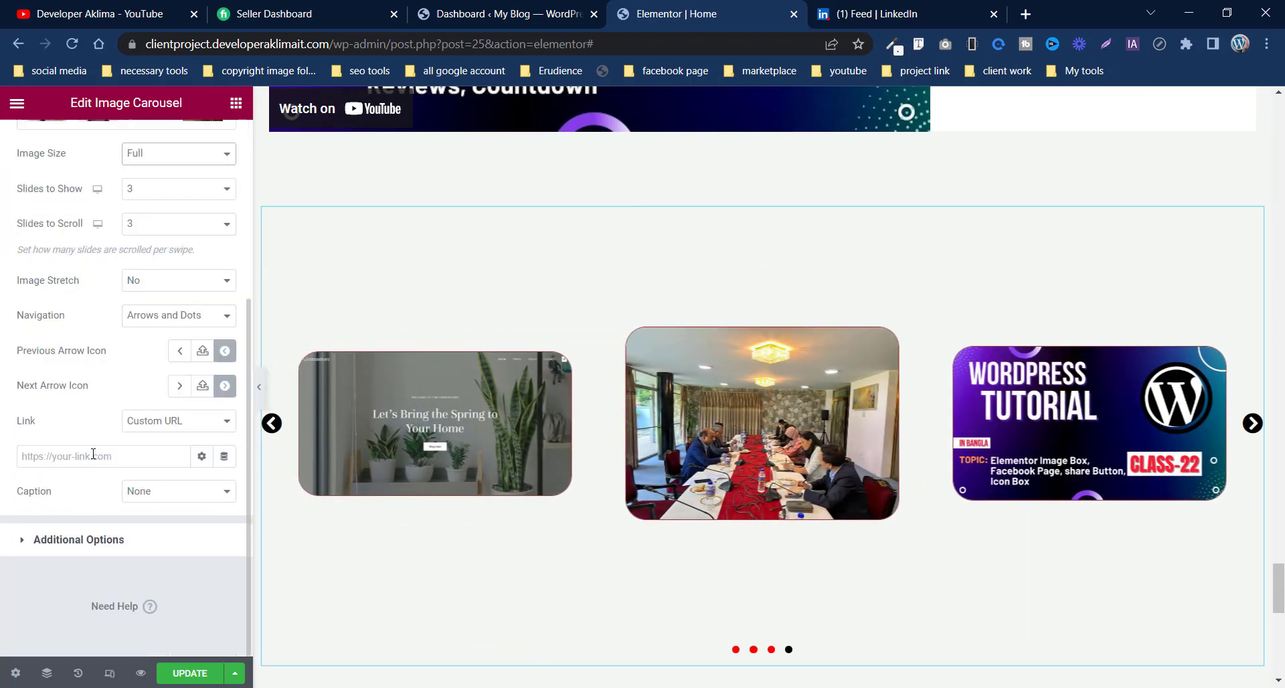
scroll(93, 454, "up", 4)
Step: Add a Basic Gallery widget to the empty section below the image carousel
left_click(236, 103)
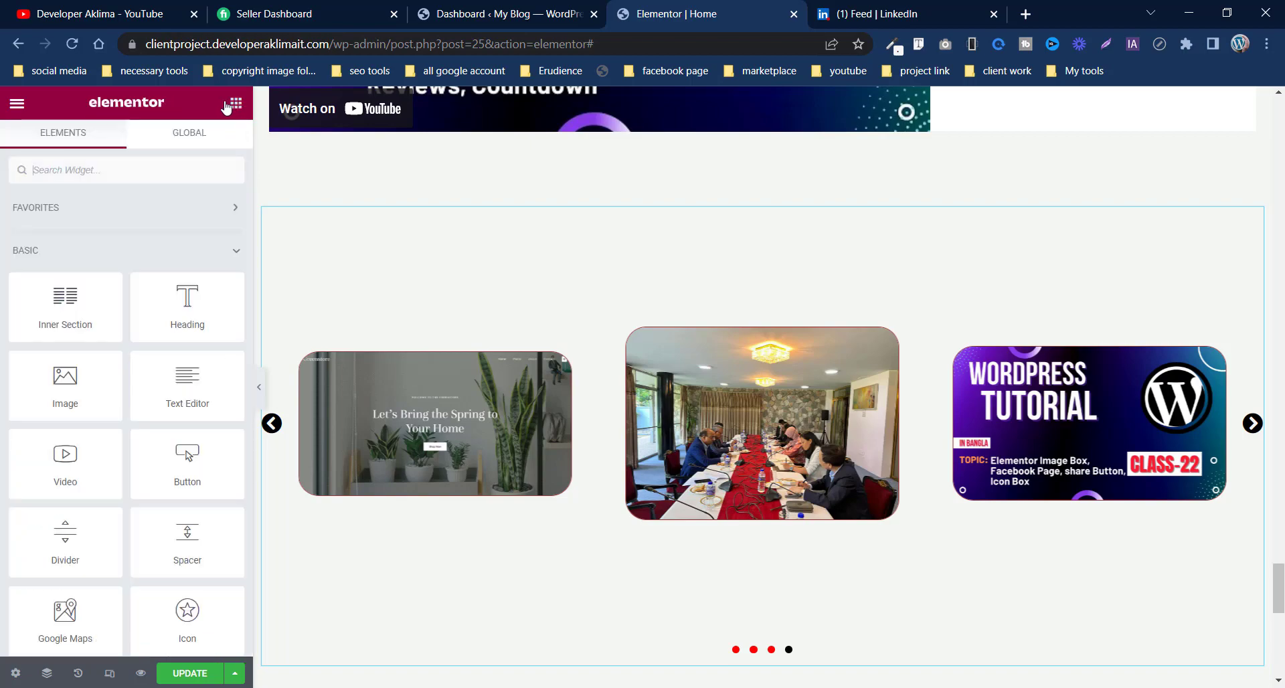
scroll(141, 493, "down", 10)
scroll(148, 481, "down", 10)
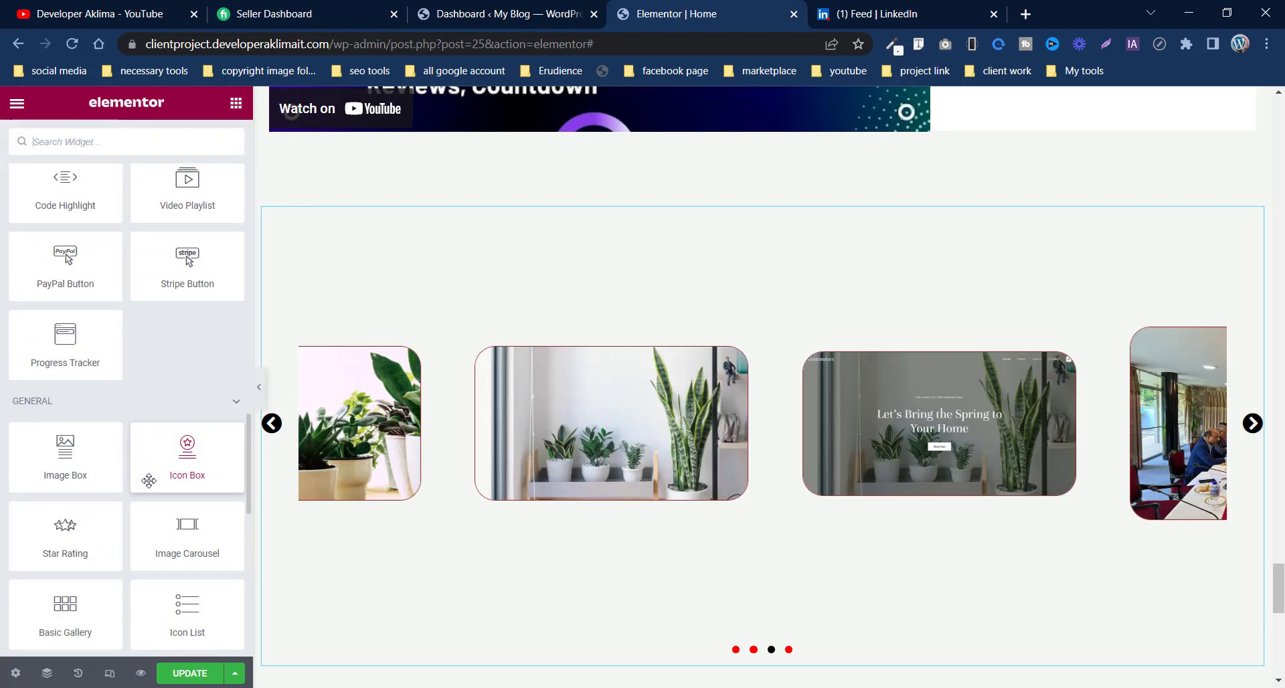
scroll(183, 474, "up", 11)
scroll(101, 454, "down", 10)
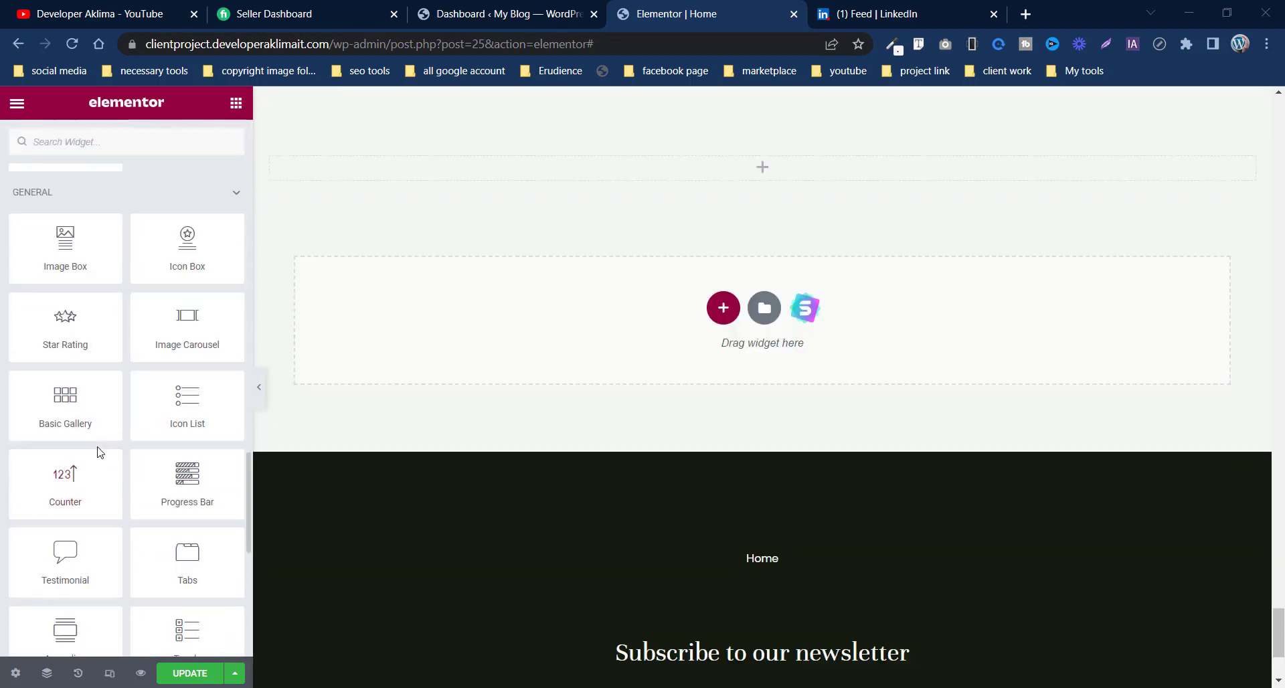
scroll(99, 451, "up", 8)
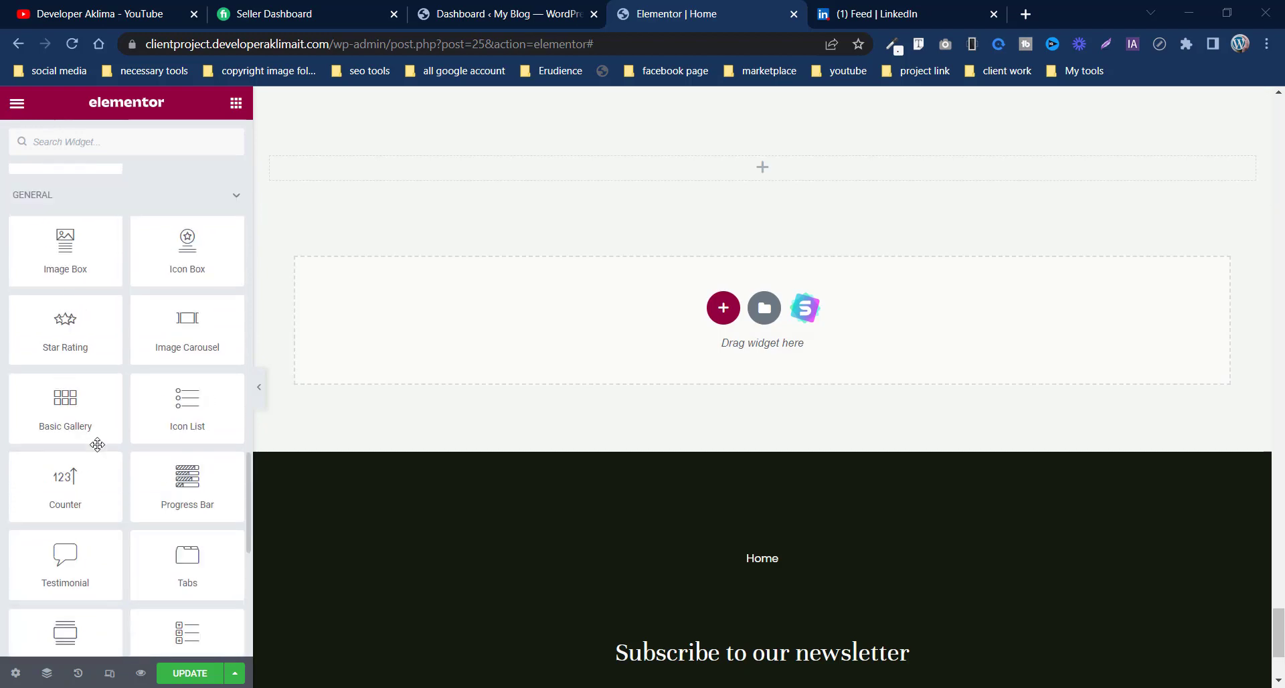
left_click_drag(58, 409, 674, 180)
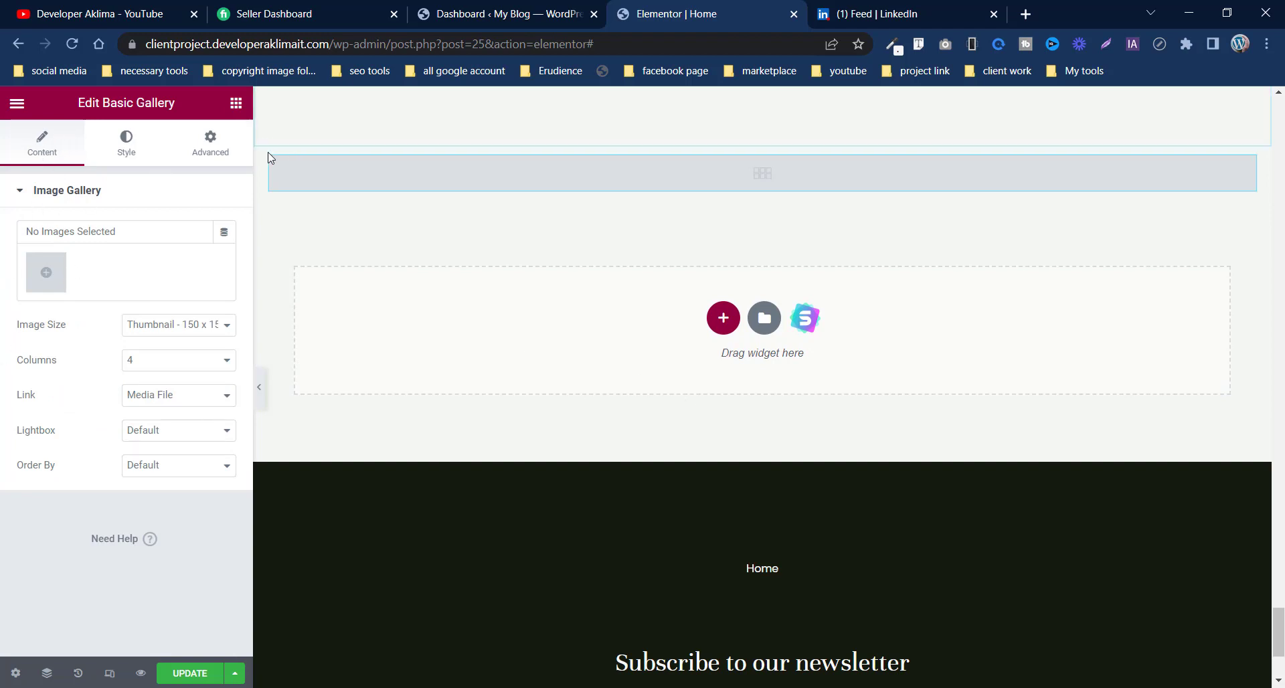
Step: Create and insert a gallery of the meeting room, sandy ground, rocket illustration, WordPress Tutorial and gardening tools images from the media library
left_click(51, 281)
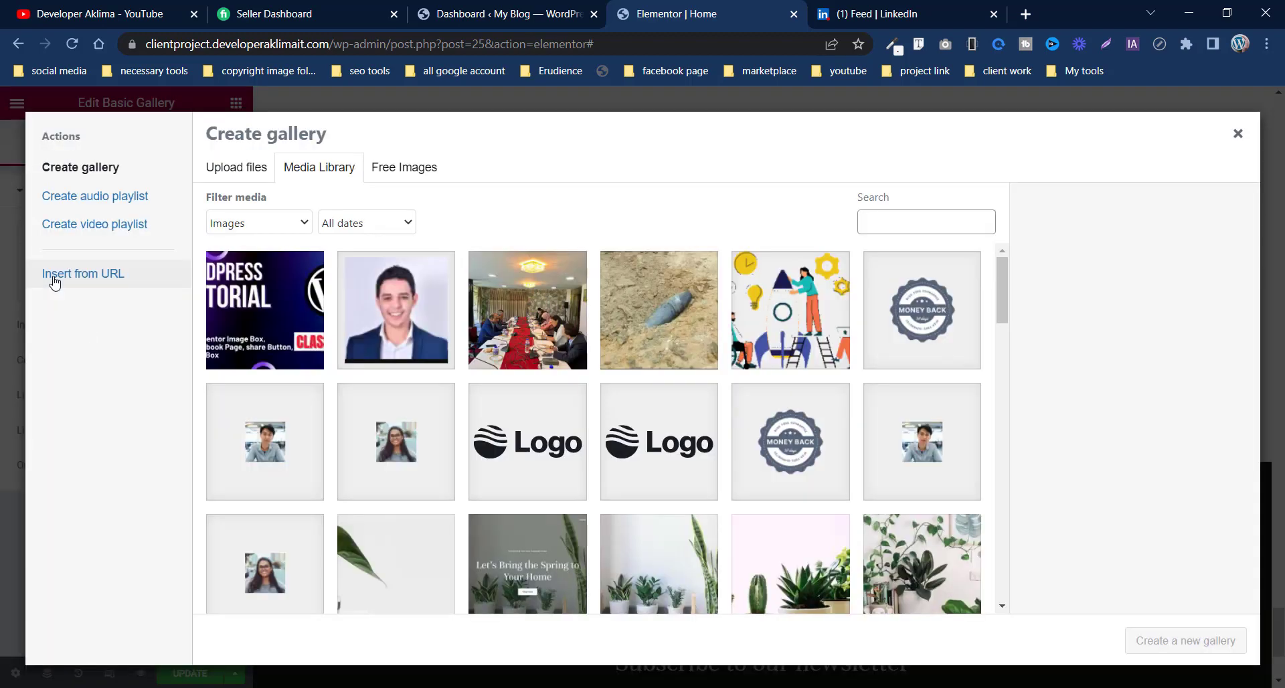
left_click(572, 309)
left_click(716, 328)
left_click(784, 328)
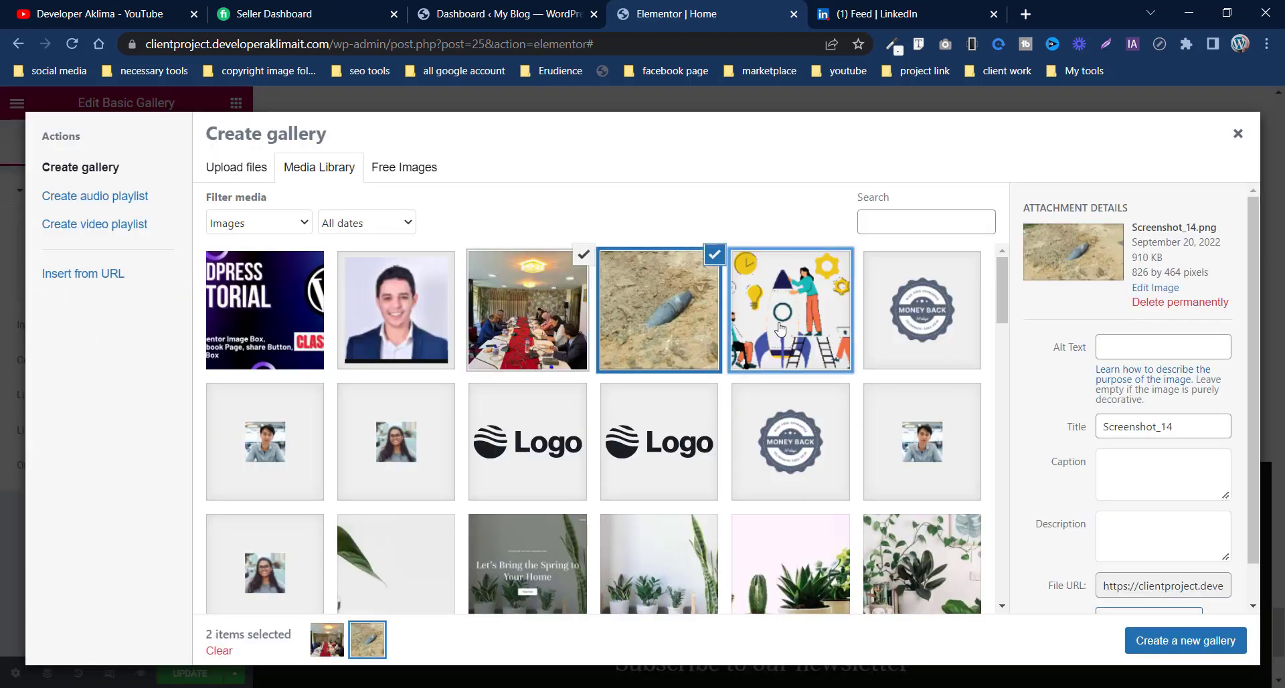
left_click(241, 338)
scroll(731, 454, "down", 4)
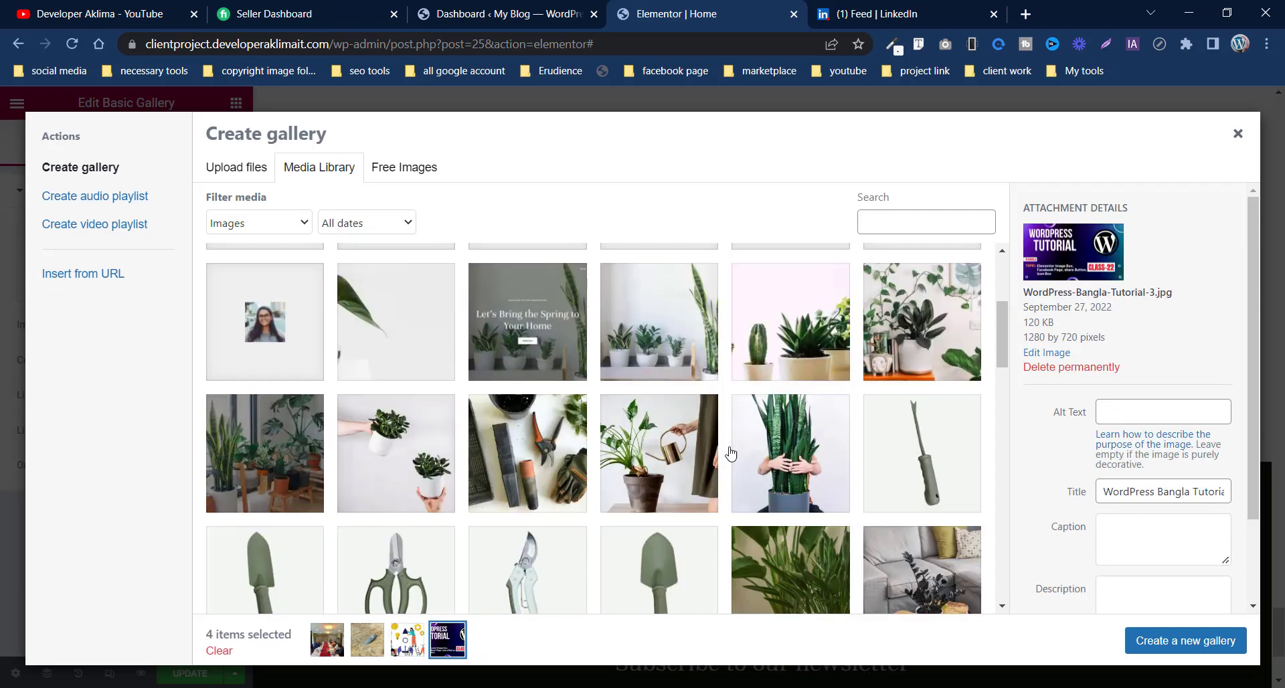
left_click(561, 449)
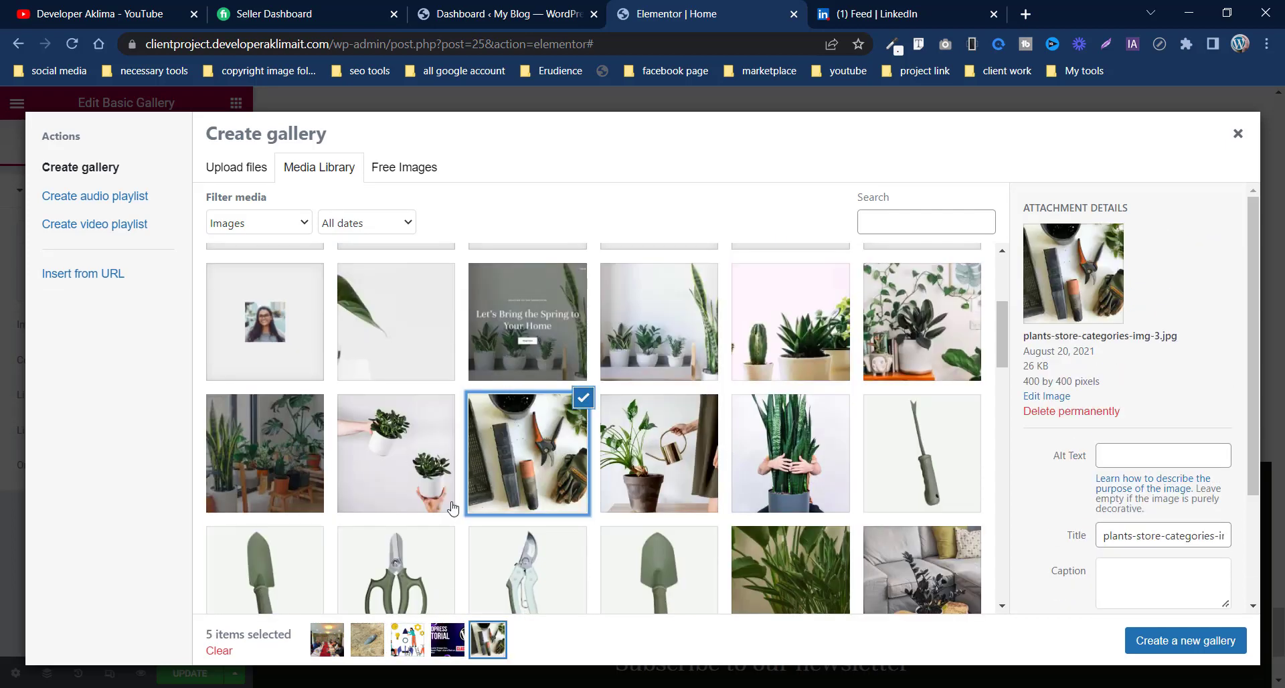
left_click(1157, 644)
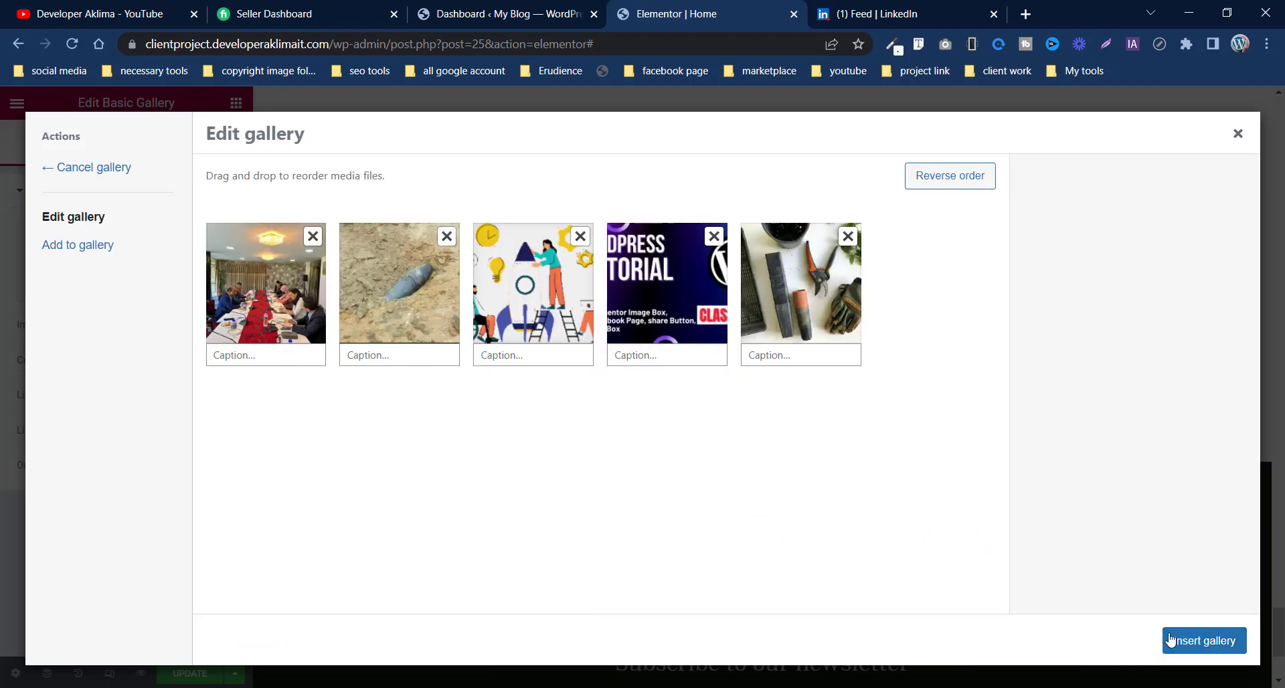
left_click(1171, 641)
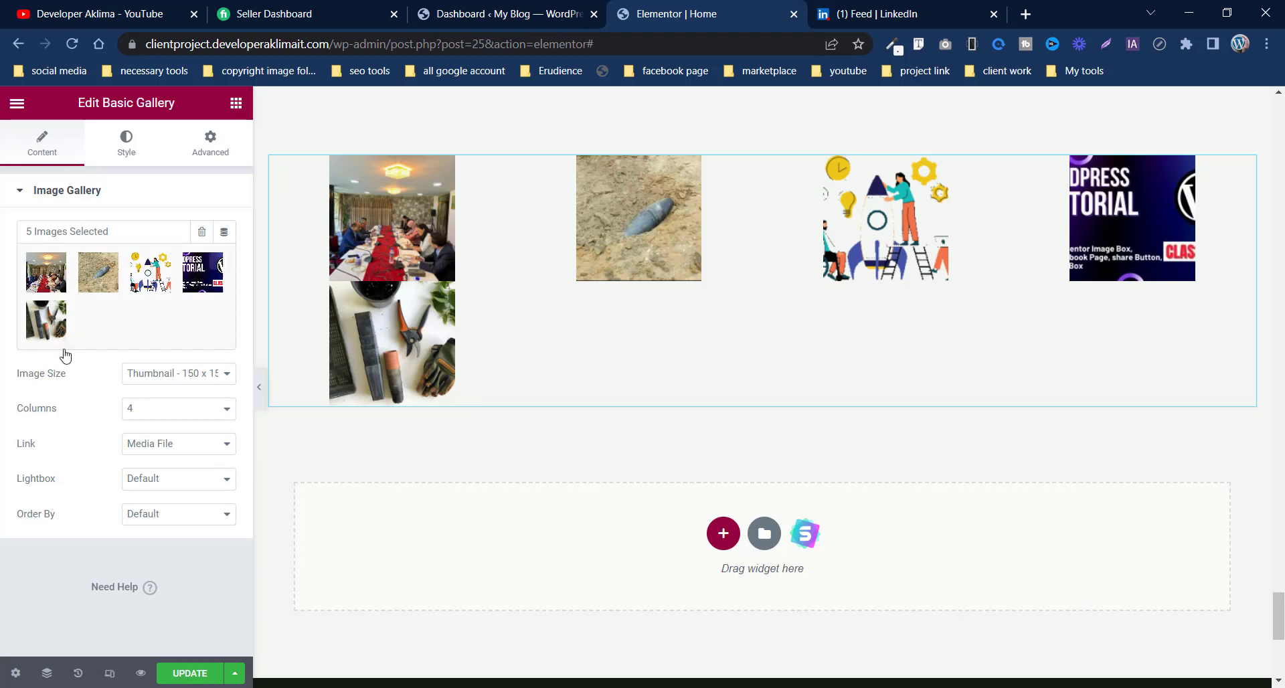
Step: Set the gallery's Image Size to Full and its Columns to 2, and check the resulting layout
left_click(143, 377)
left_click(131, 465)
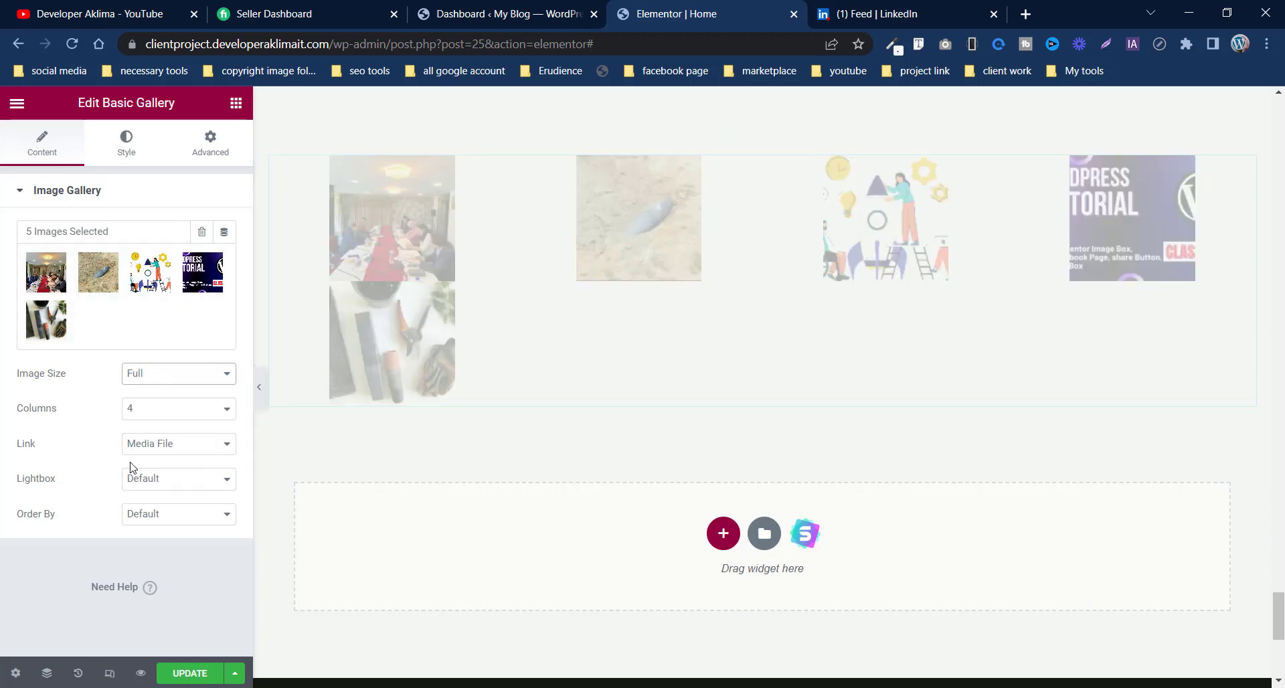
left_click(170, 416)
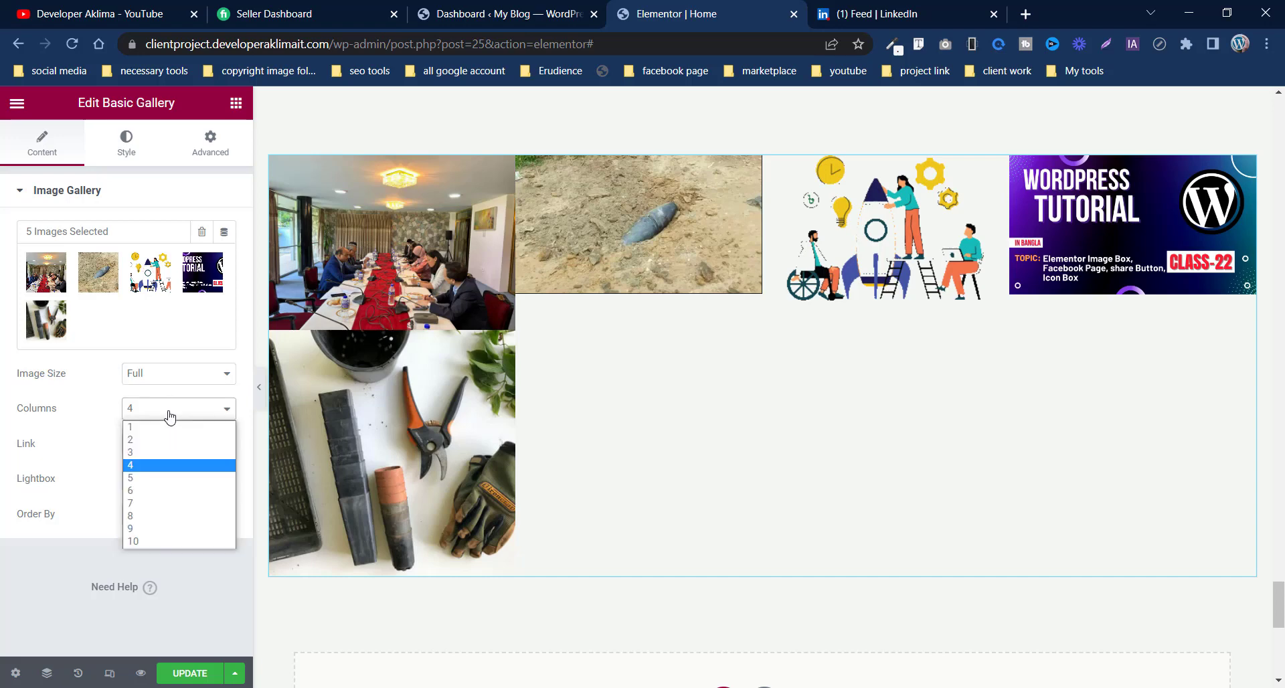
left_click(161, 440)
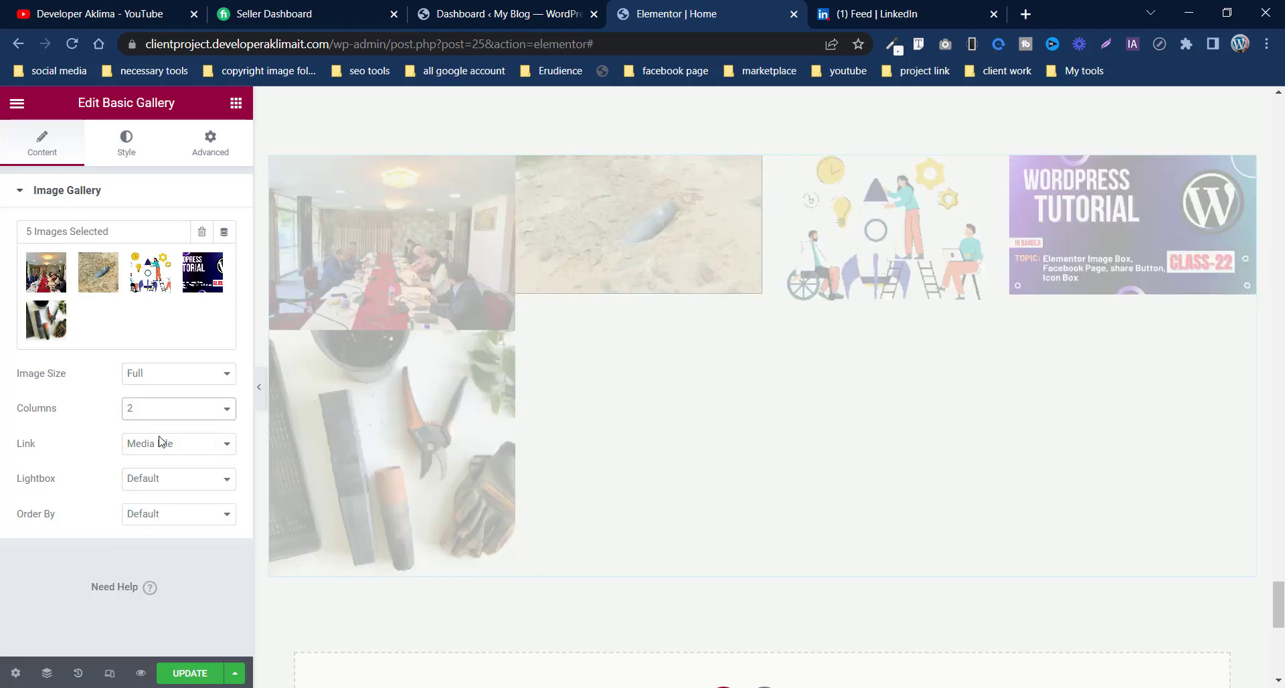
scroll(836, 428, "down", 3)
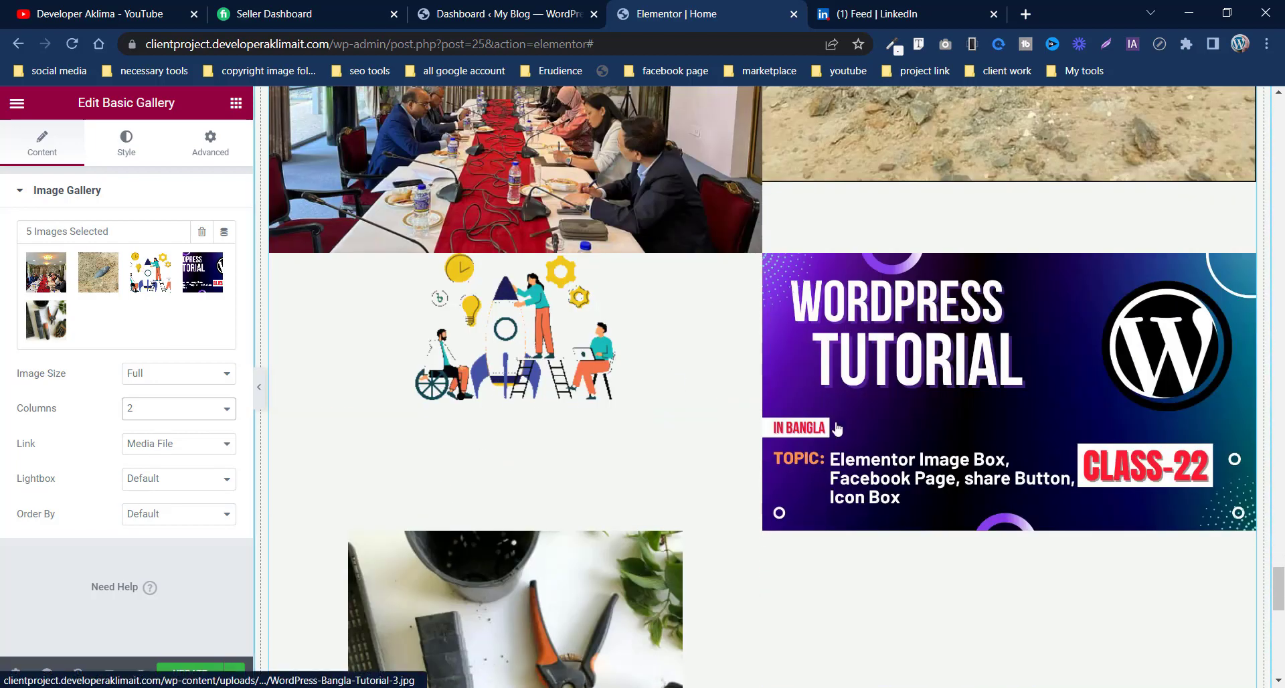
scroll(837, 428, "down", 4)
scroll(1035, 293, "up", 4)
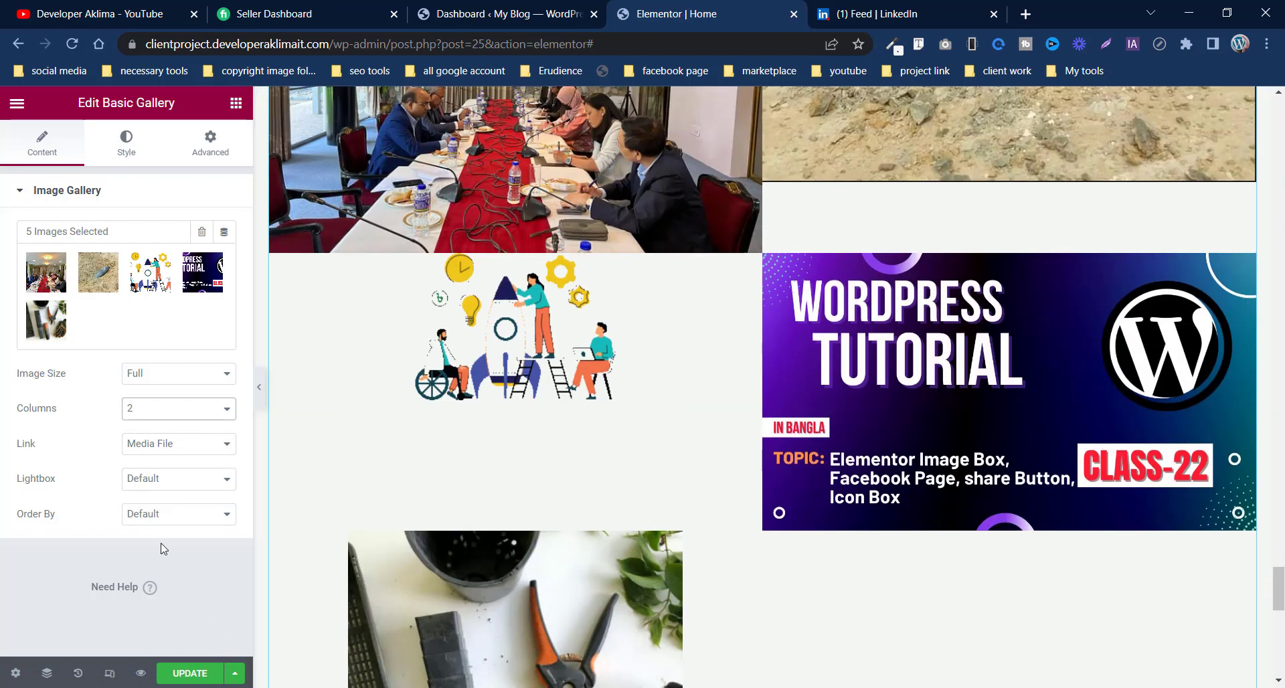
Step: Remove the rocket illustration from the gallery and insert the updated gallery
left_click(120, 311)
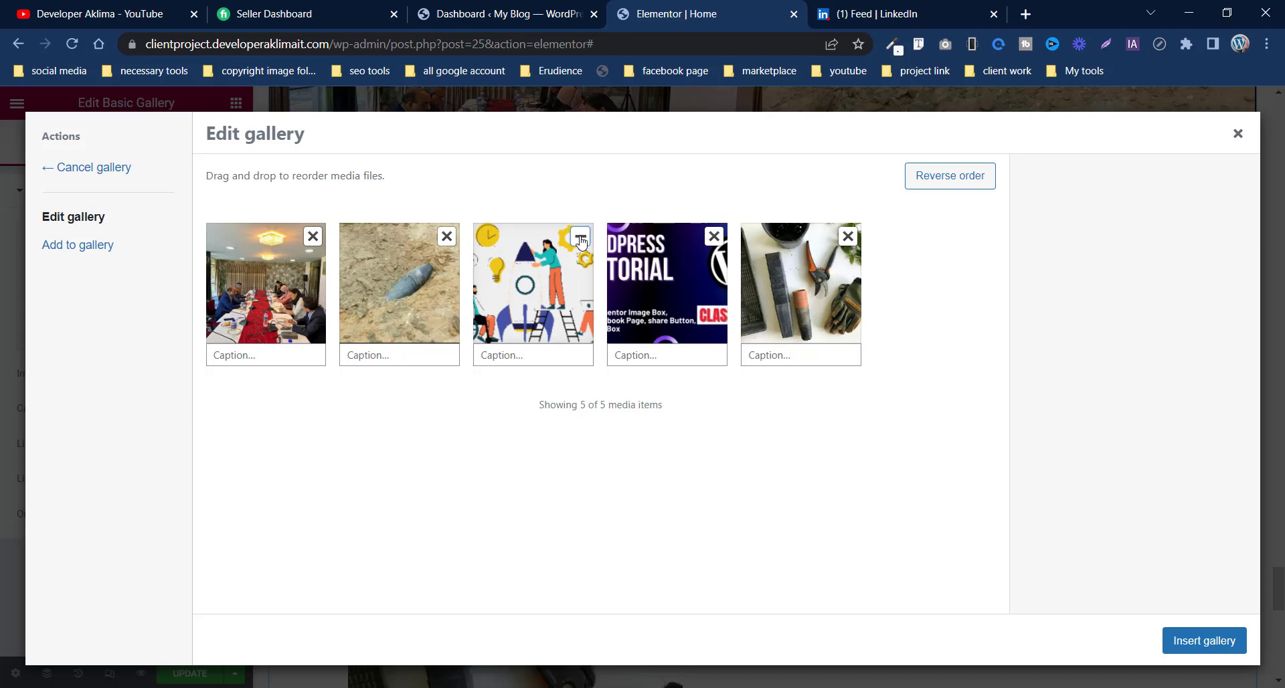
left_click(580, 238)
left_click(1203, 639)
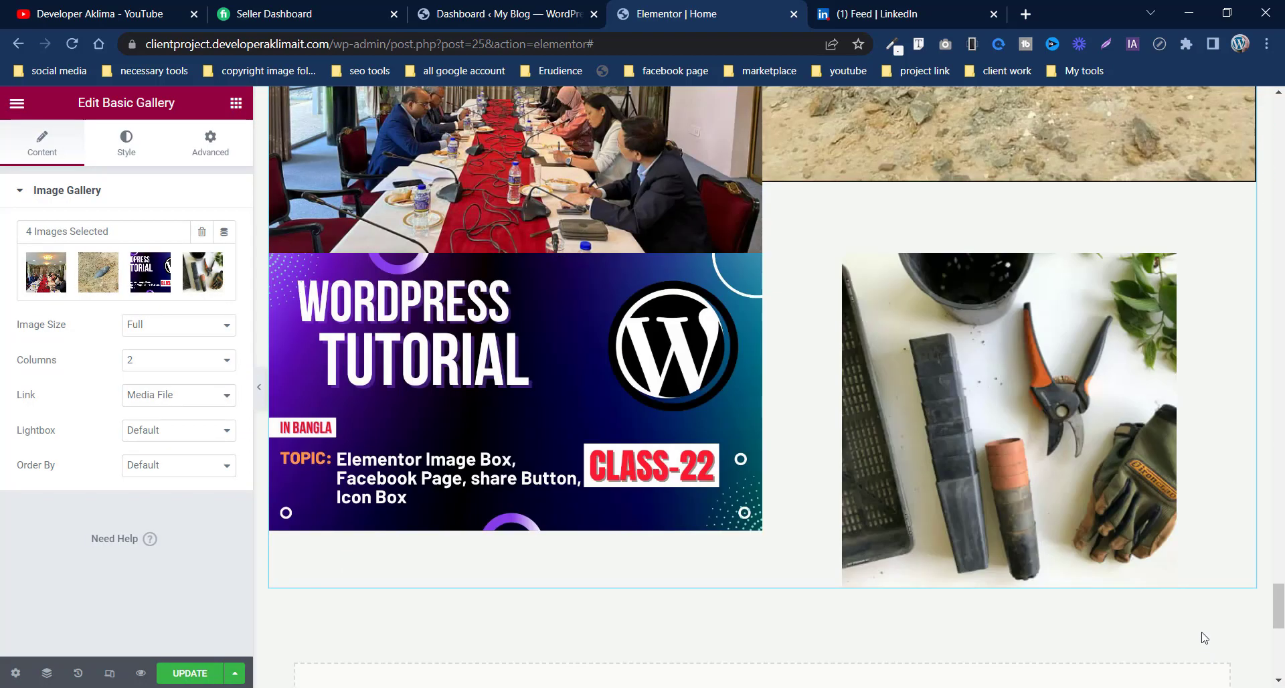
scroll(958, 641, "up", 2)
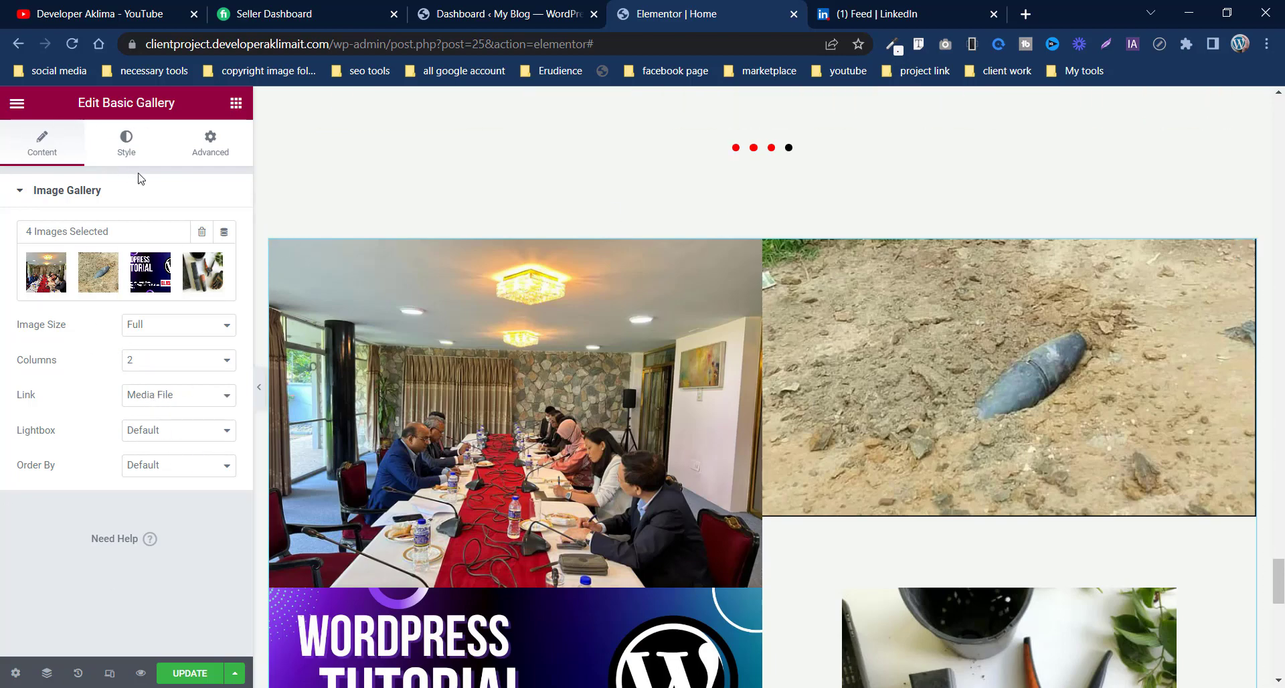
Step: Set the spacing between the gallery images to Custom with a value of 15
left_click(126, 141)
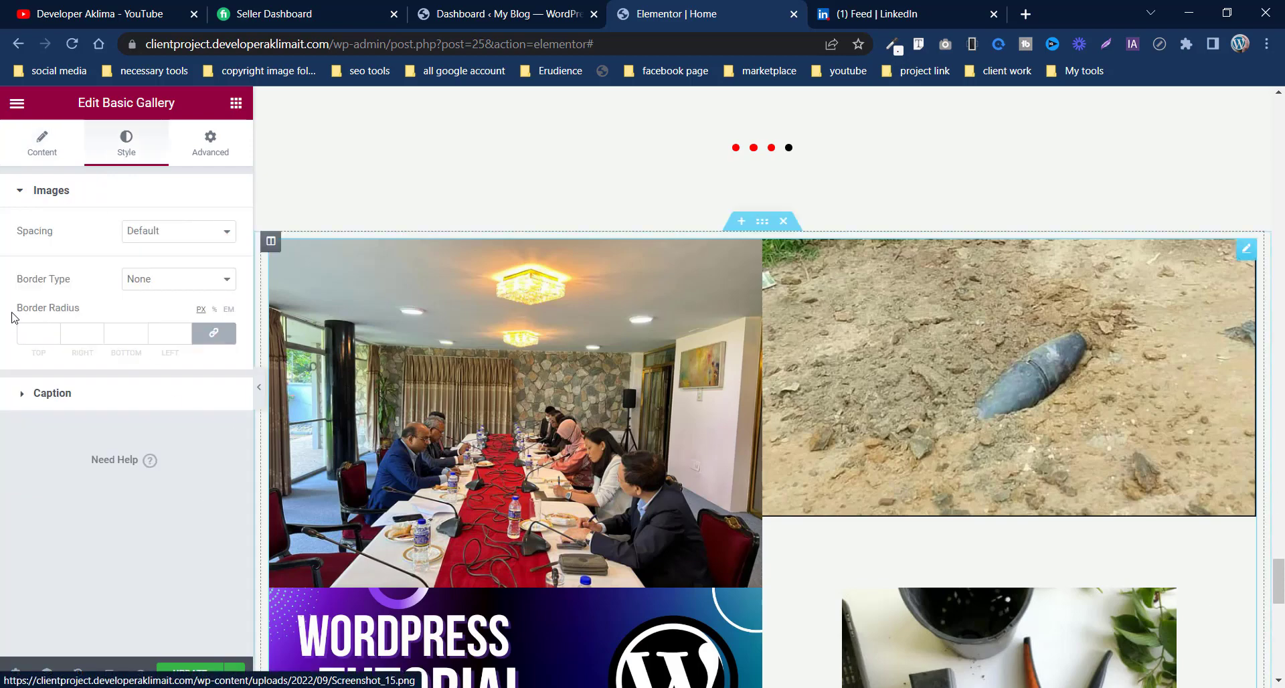
left_click(212, 238)
left_click(166, 262)
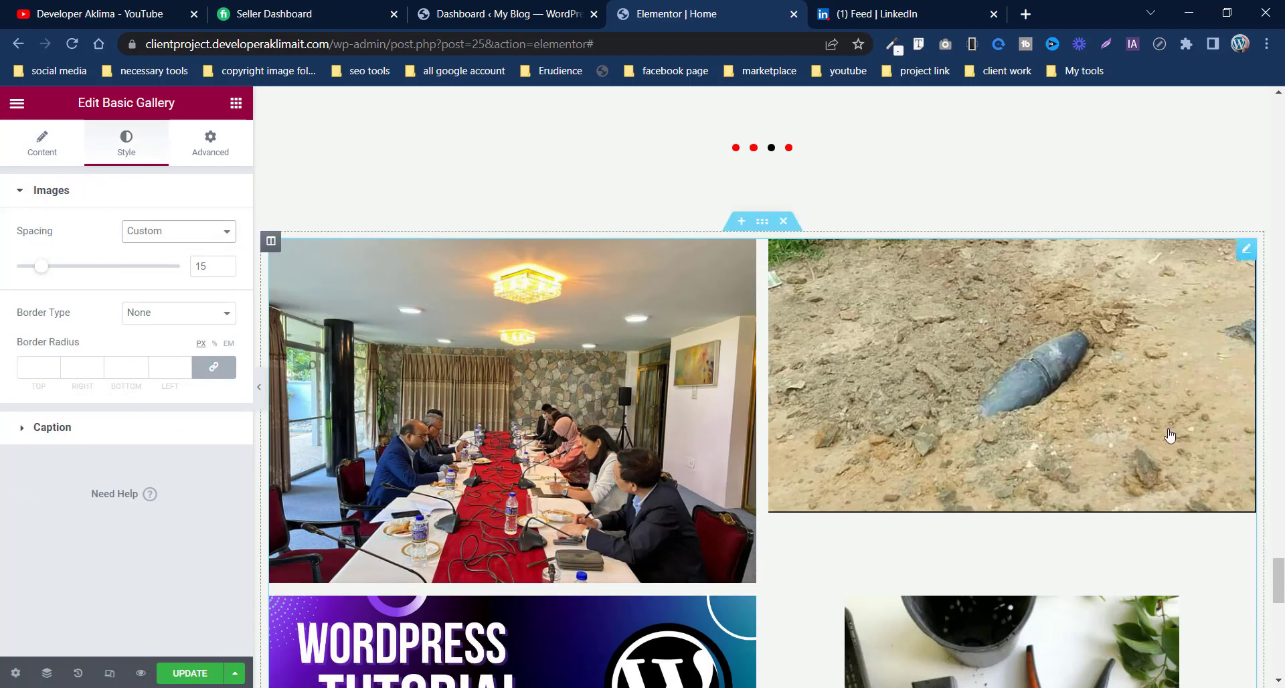
Step: Give the gallery images a Solid border with a width of 1 and a border radius of 20 px on all sides
left_click(174, 318)
left_click(162, 341)
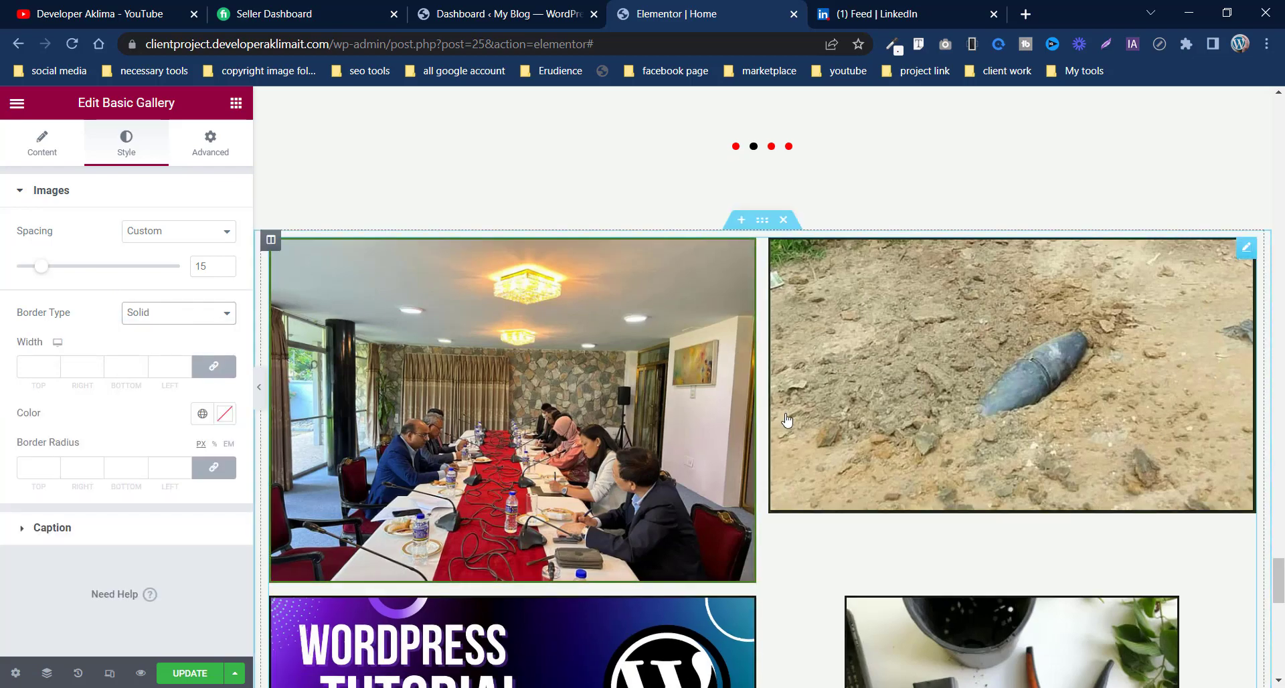
scroll(787, 419, "down", 3)
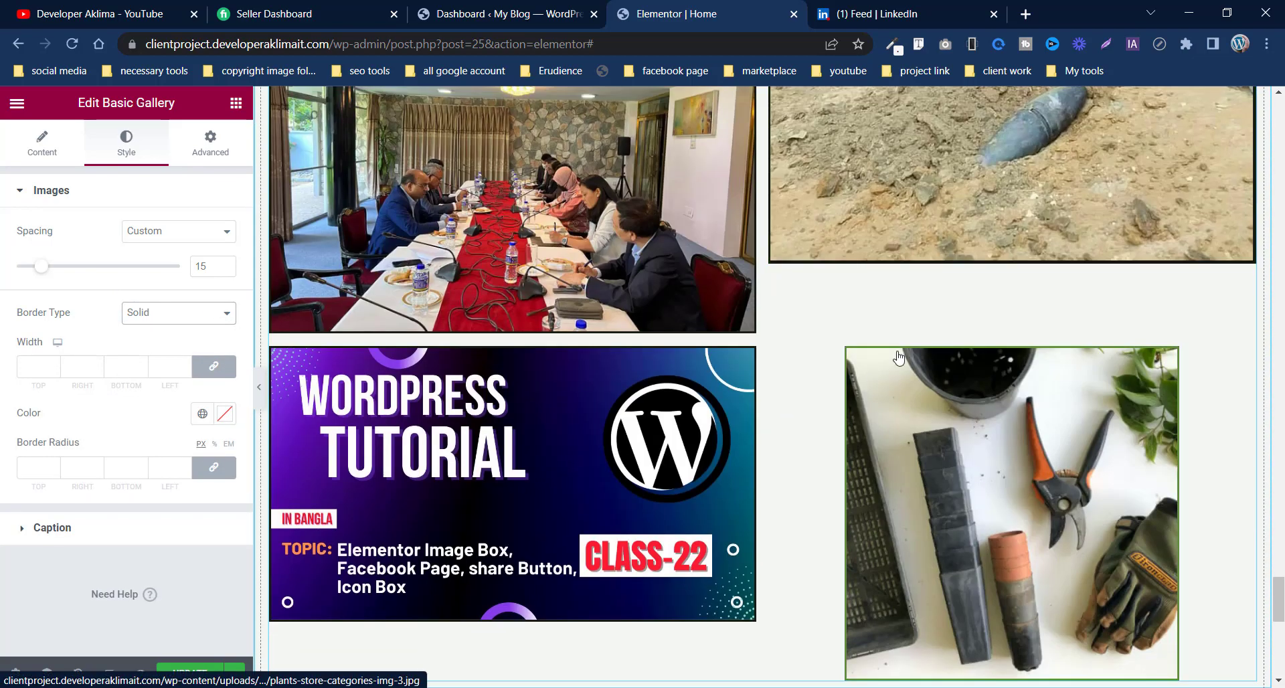
left_click(51, 365)
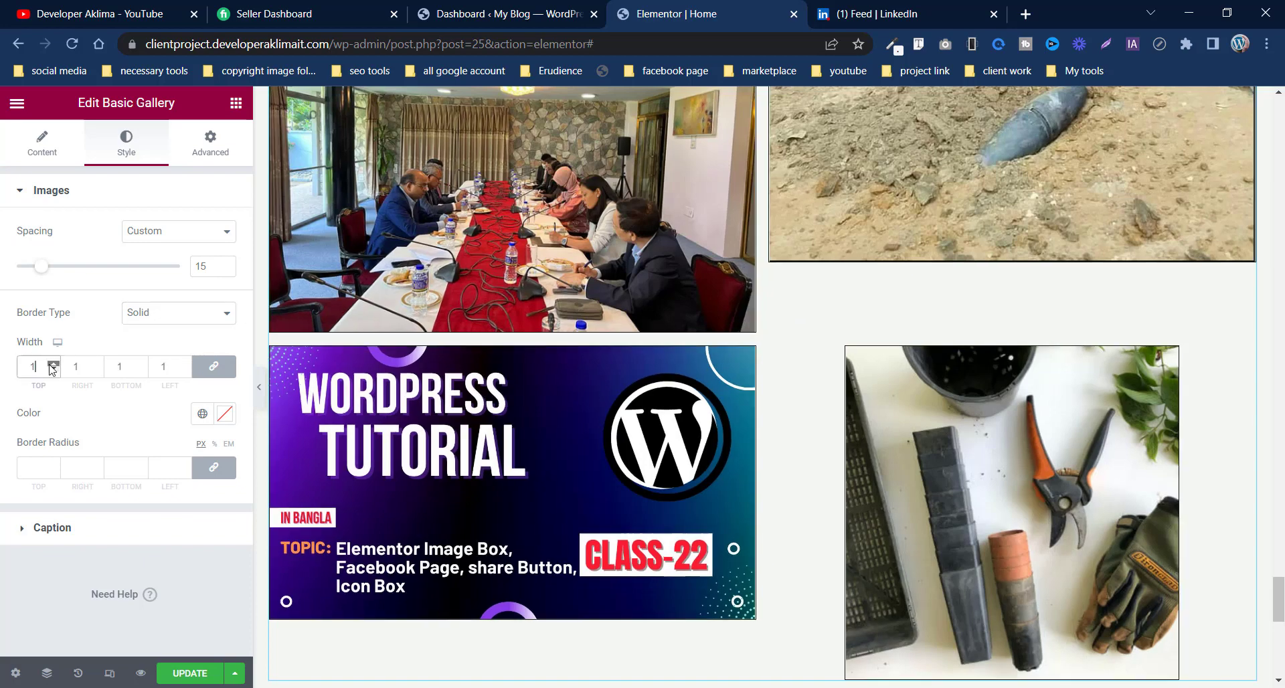
double_click(52, 466)
left_click(53, 465)
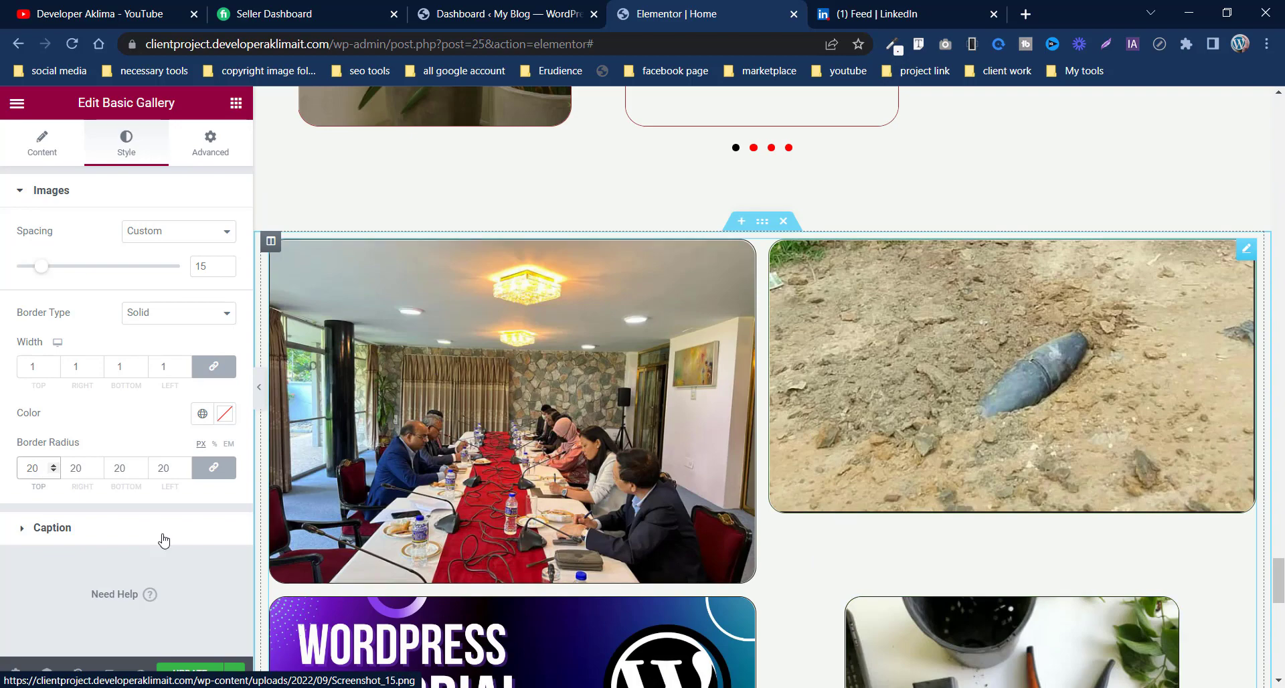
Step: Set the gallery widget's margin to 4 px on all sides and check the resulting layout
left_click(69, 532)
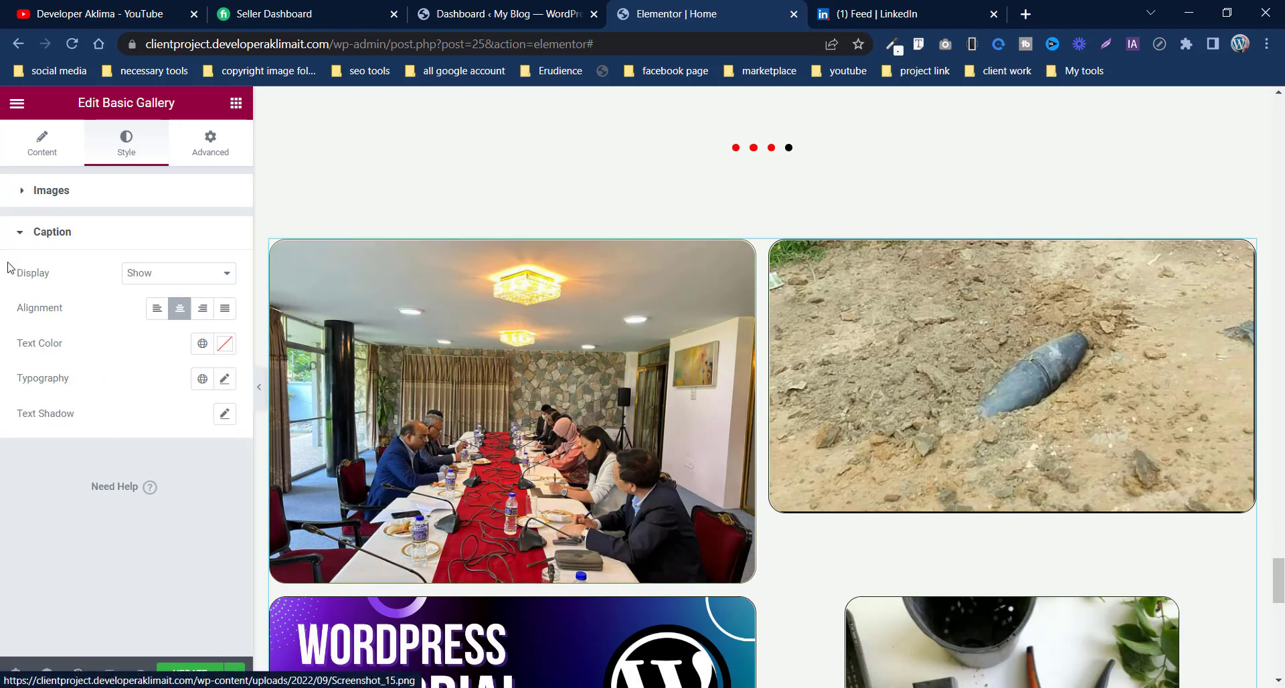
left_click(208, 142)
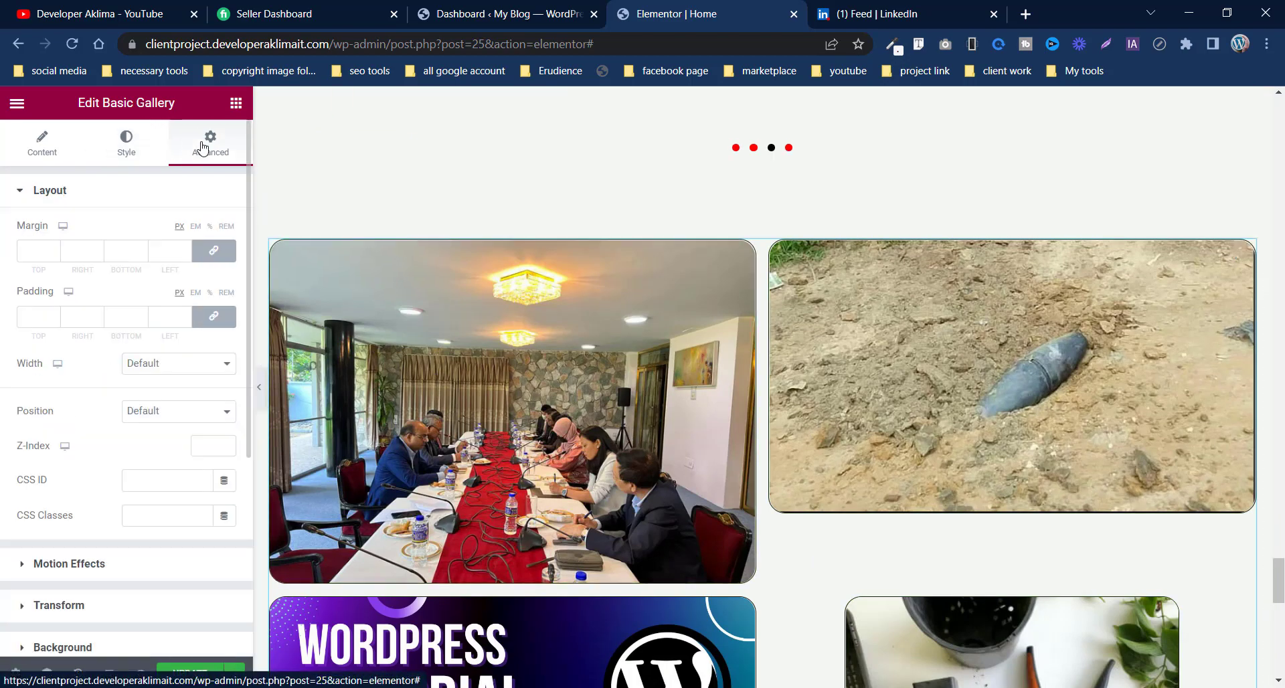
left_click(54, 251)
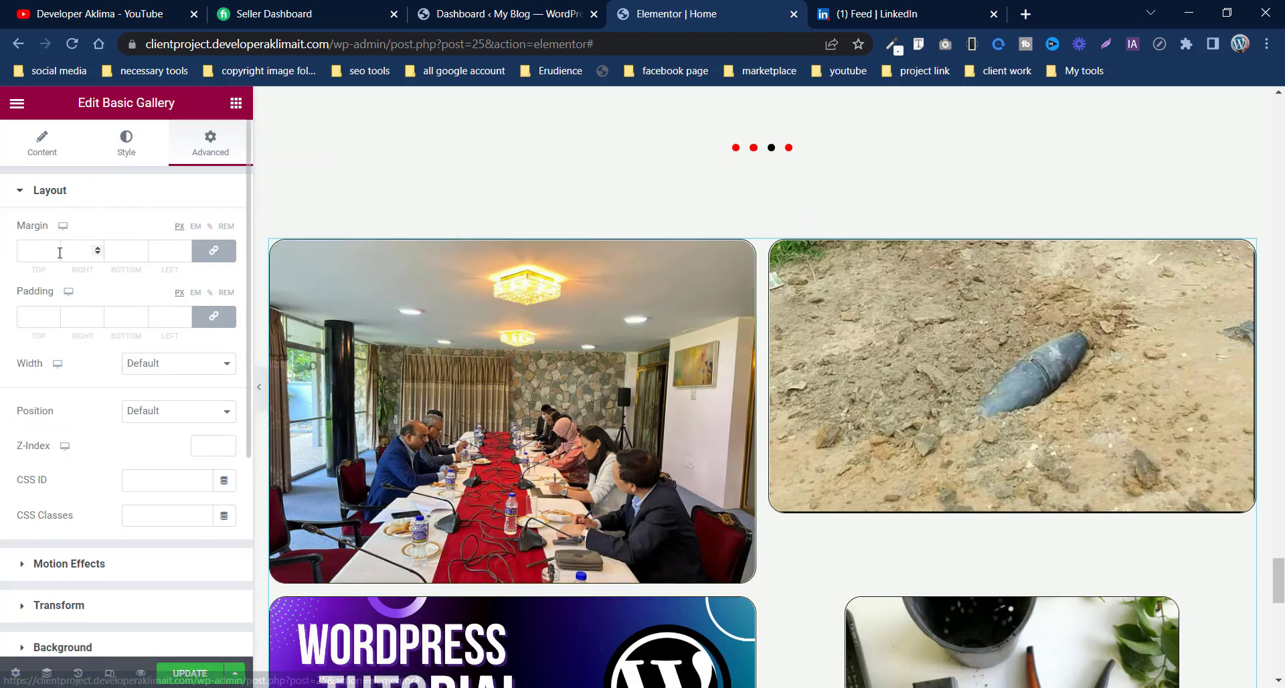
type("3")
scroll(763, 367, "down", 4)
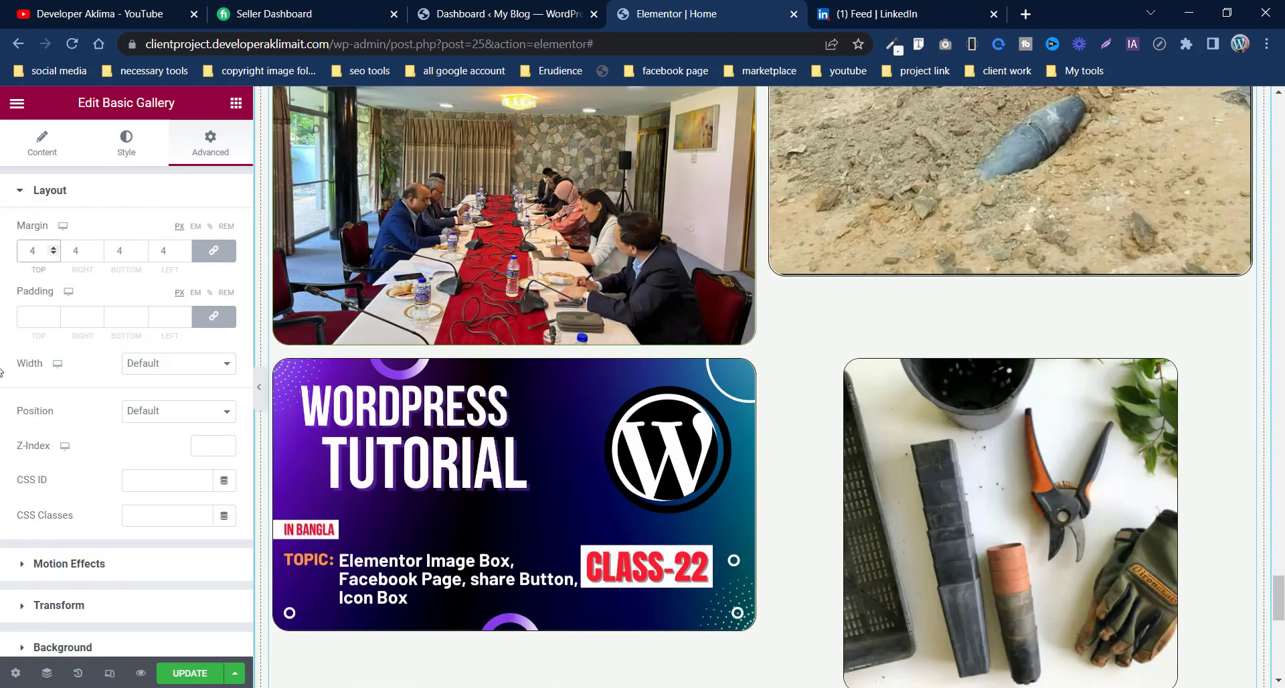
scroll(75, 479, "down", 3)
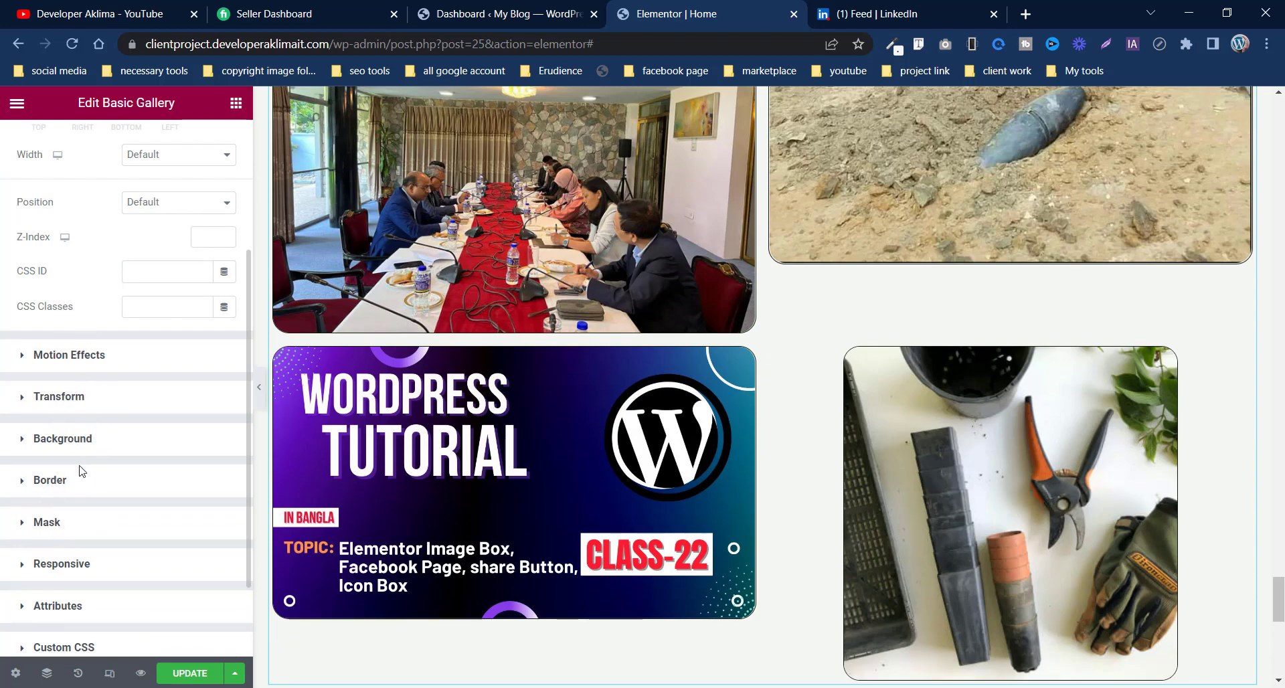
Step: Try a Solid border around the whole gallery widget and set its Border Type back to None
left_click(50, 480)
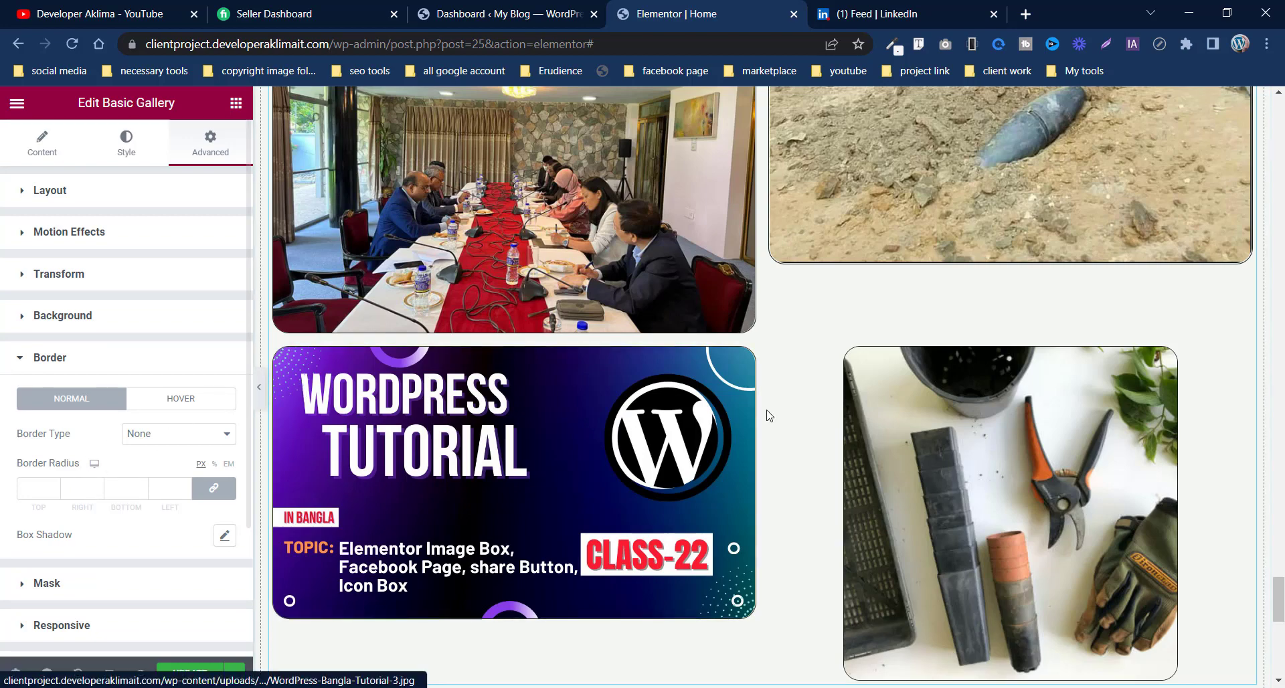
scroll(763, 416, "up", 1)
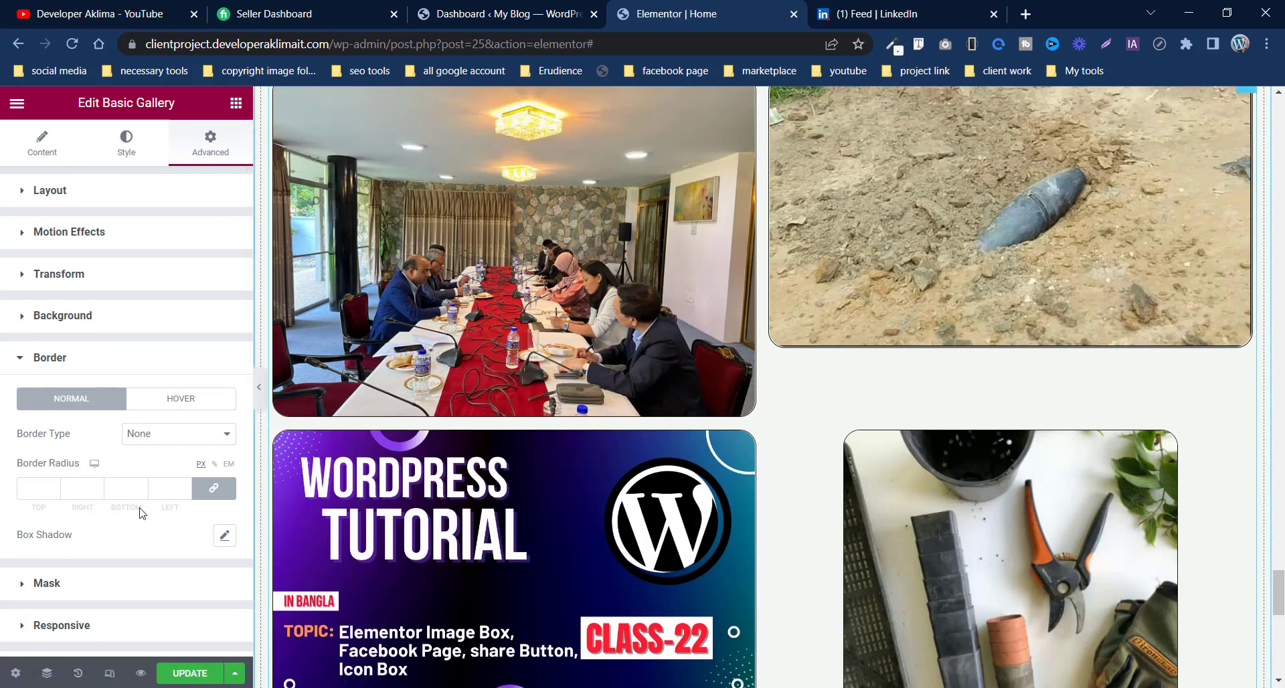
left_click(155, 434)
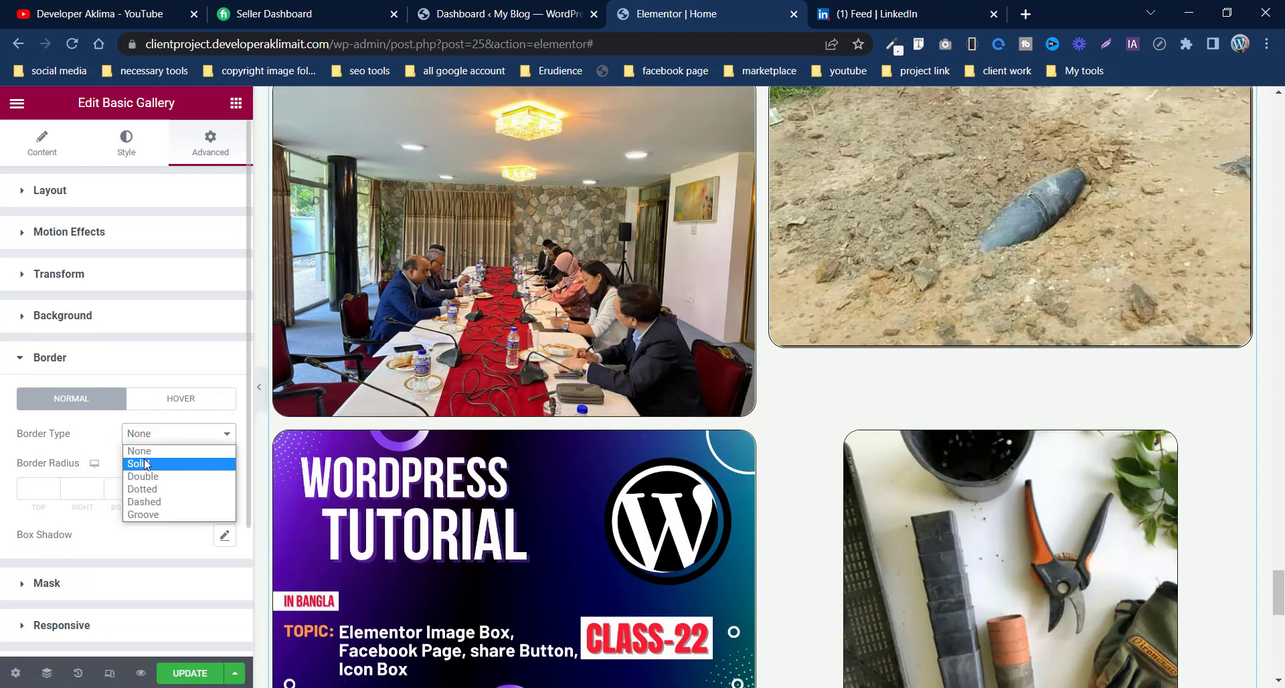
left_click(144, 456)
scroll(719, 378, "up", 4)
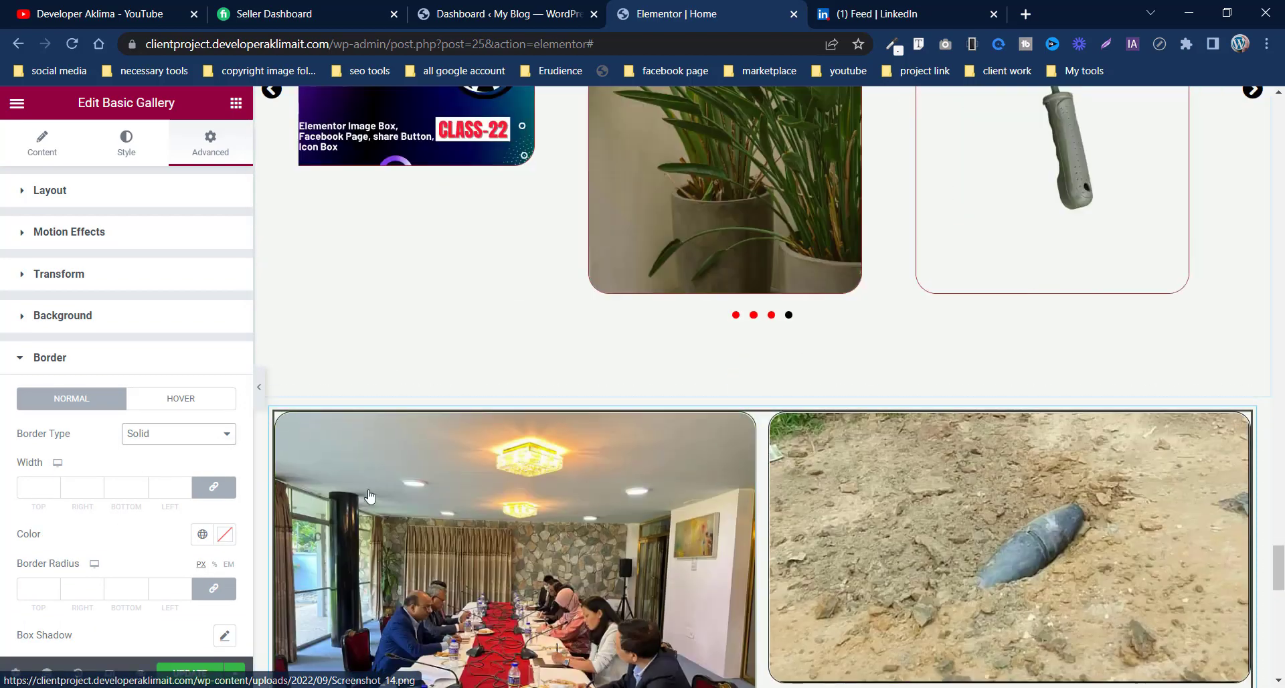
left_click(185, 437)
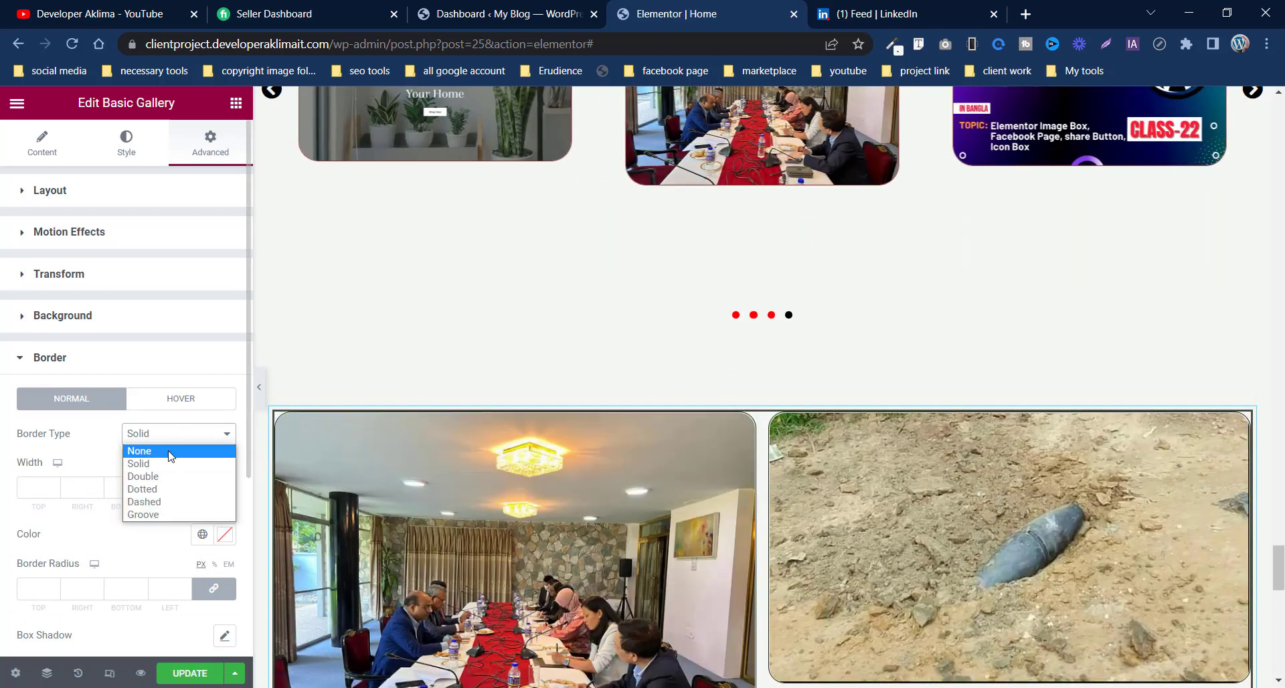
left_click(166, 451)
scroll(165, 445, "down", 3)
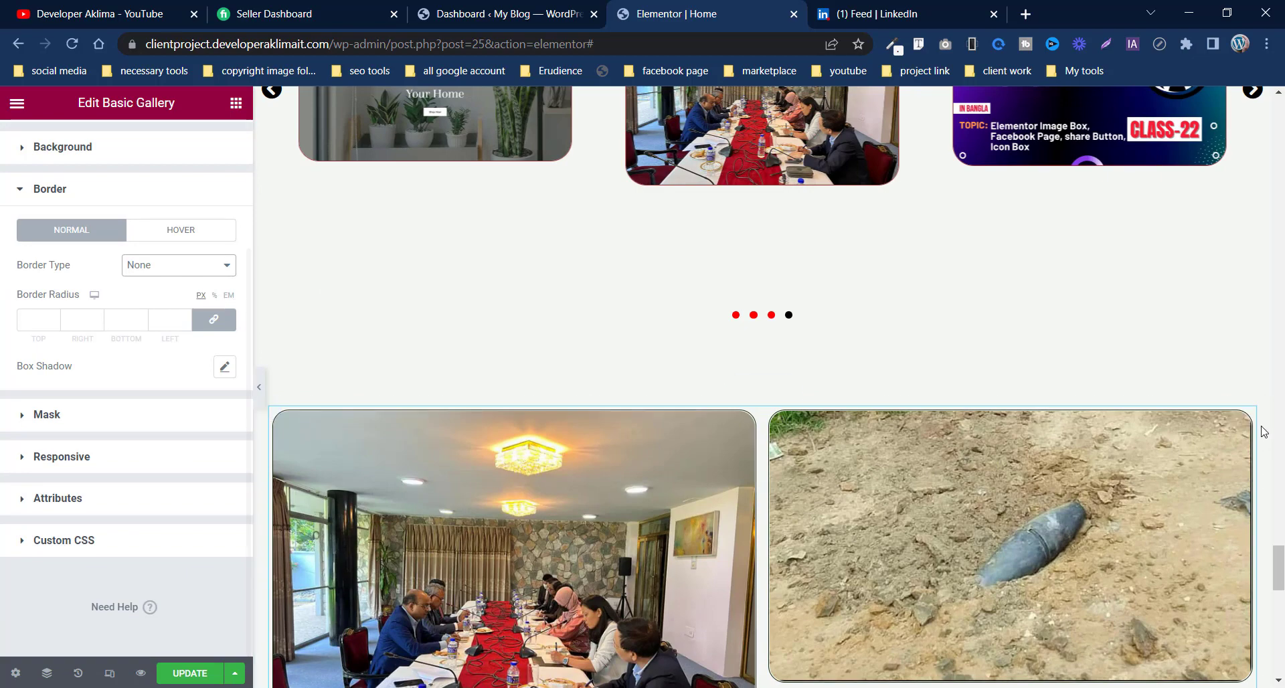
scroll(146, 457, "up", 3)
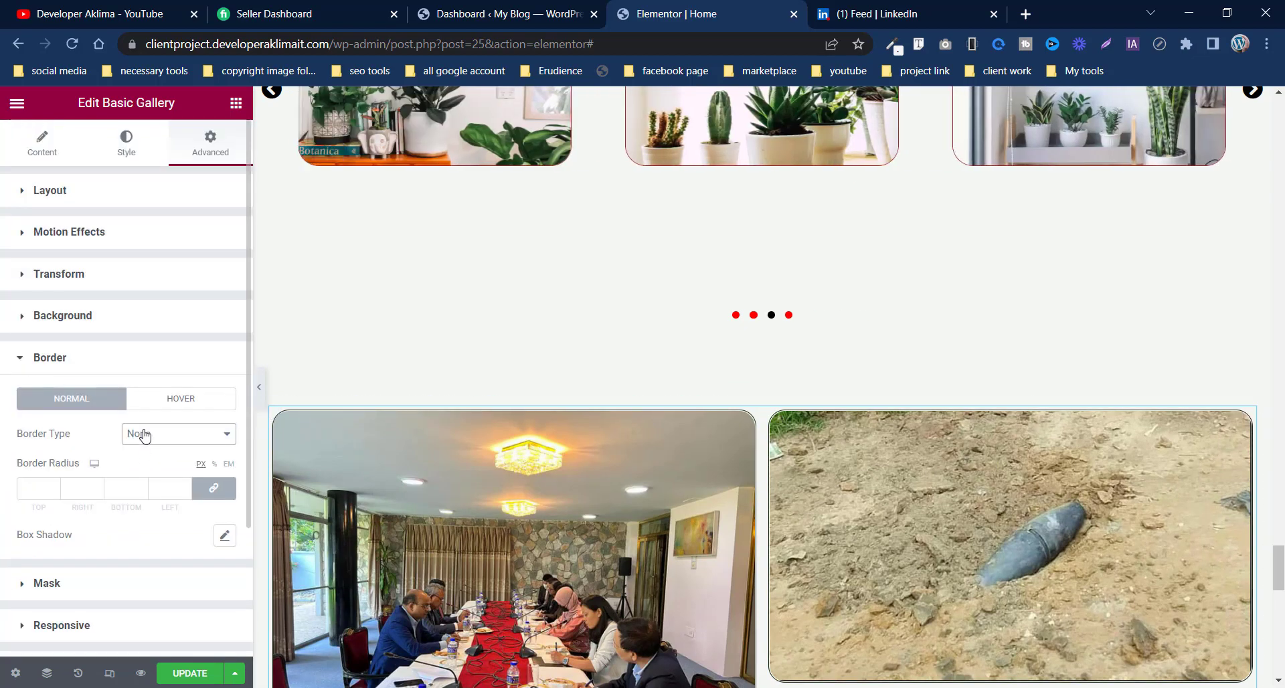
scroll(1056, 296, "down", 6)
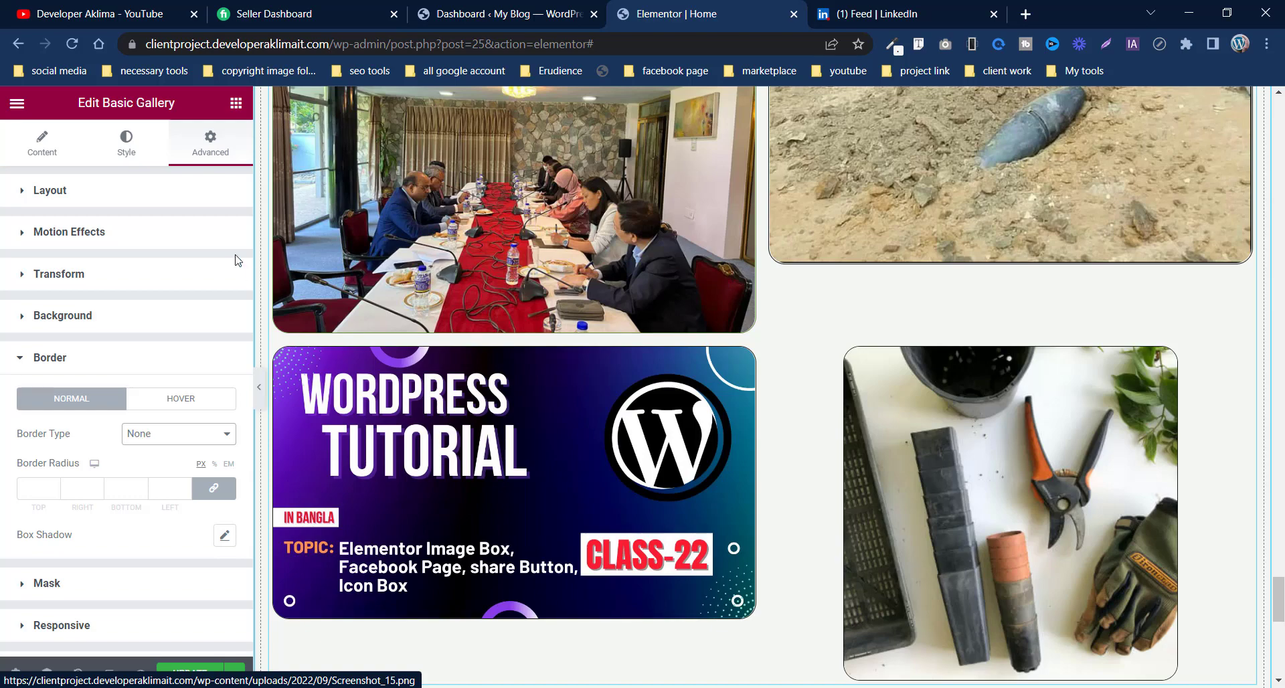
Step: Delete the section containing the Basic Gallery from the page
left_click(235, 103)
scroll(77, 529, "down", 10)
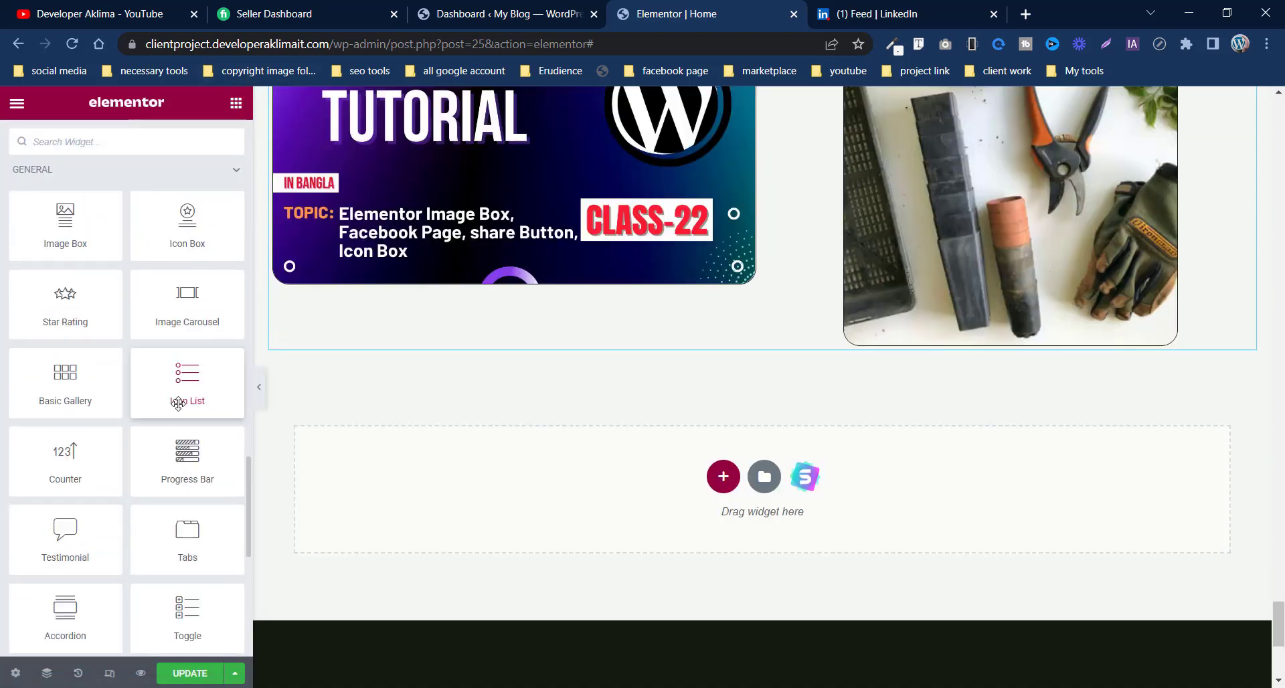
mouse_move(175, 396)
left_mouse_down()
mouse_move(261, 435)
mouse_move(191, 401)
left_mouse_up()
scroll(728, 407, "up", 10)
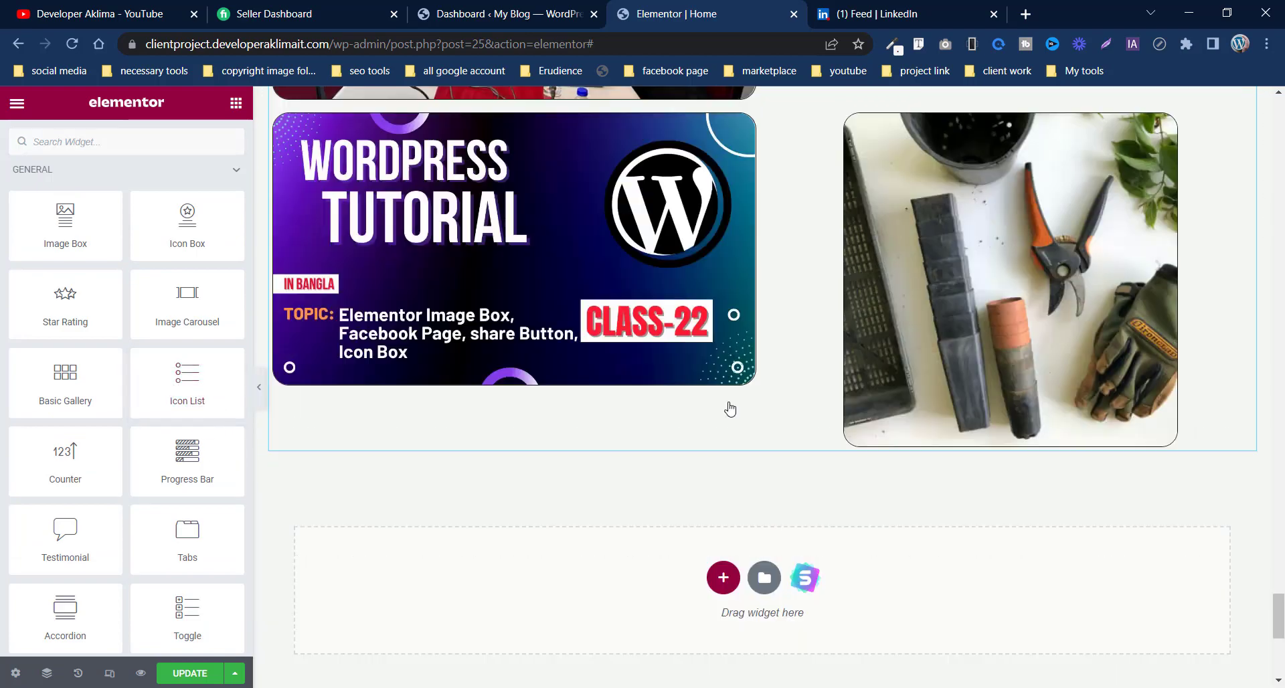
left_click(787, 395)
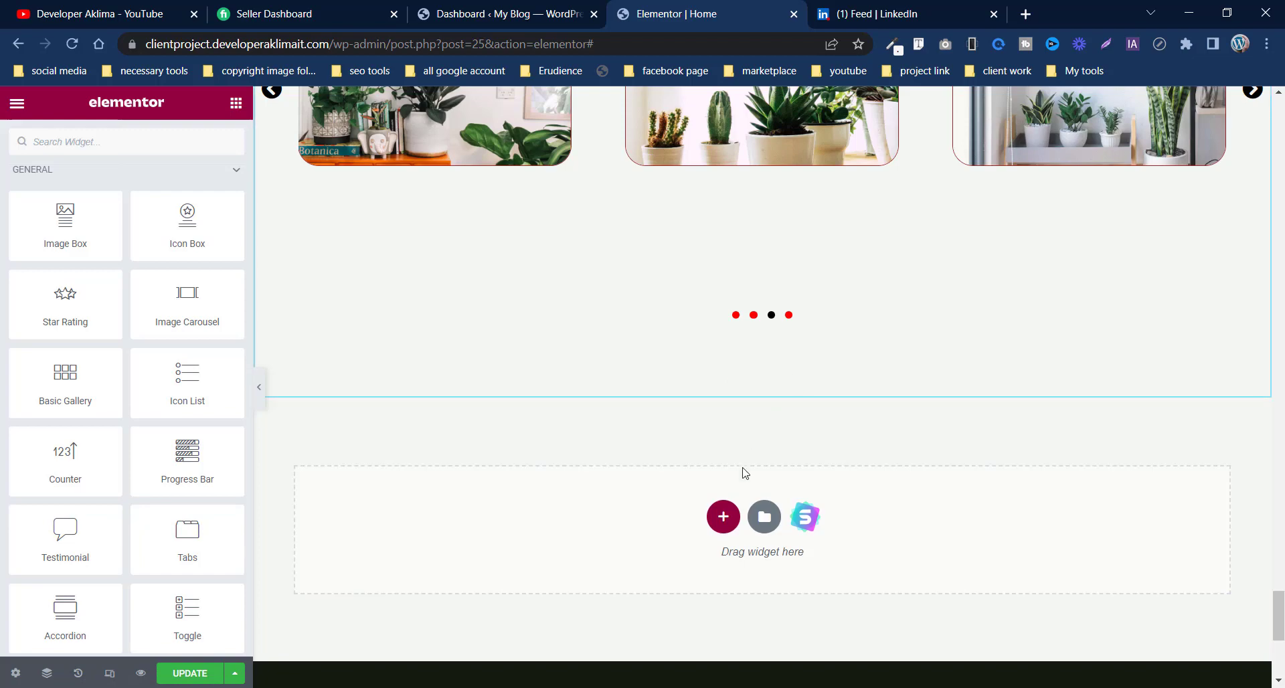
Step: Add a new section with four equal columns and place an Icon List widget in its first column
left_click(723, 516)
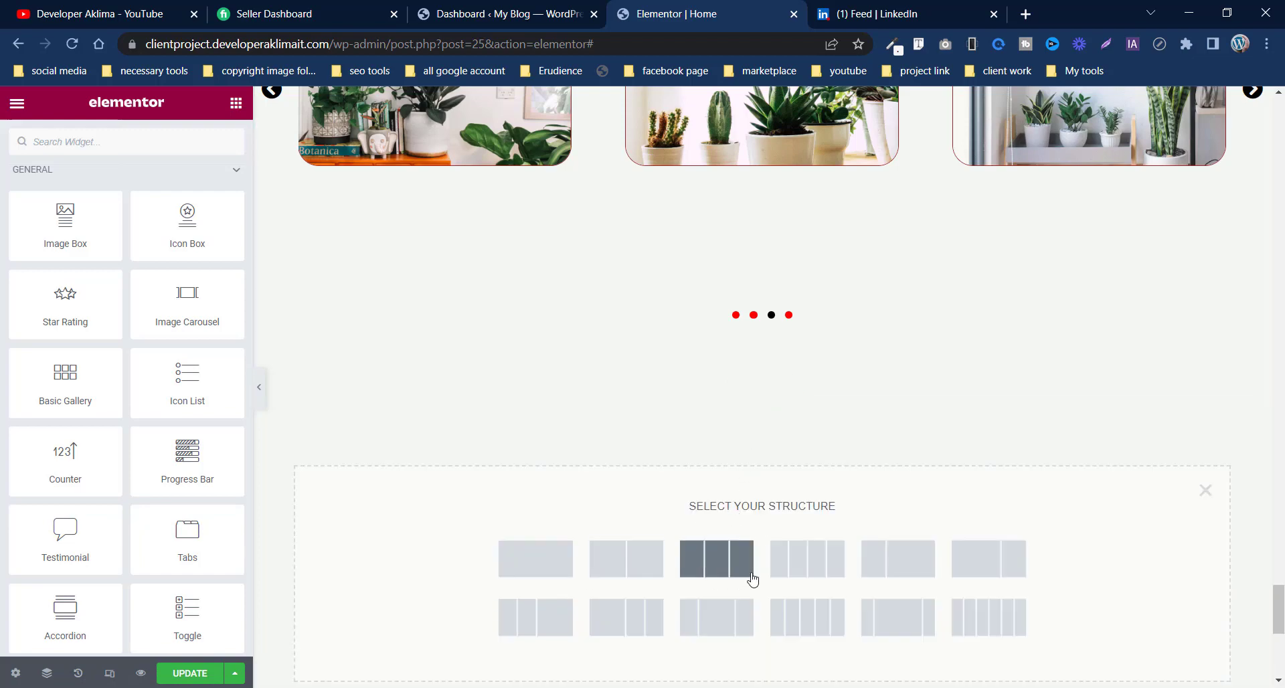
left_click(804, 584)
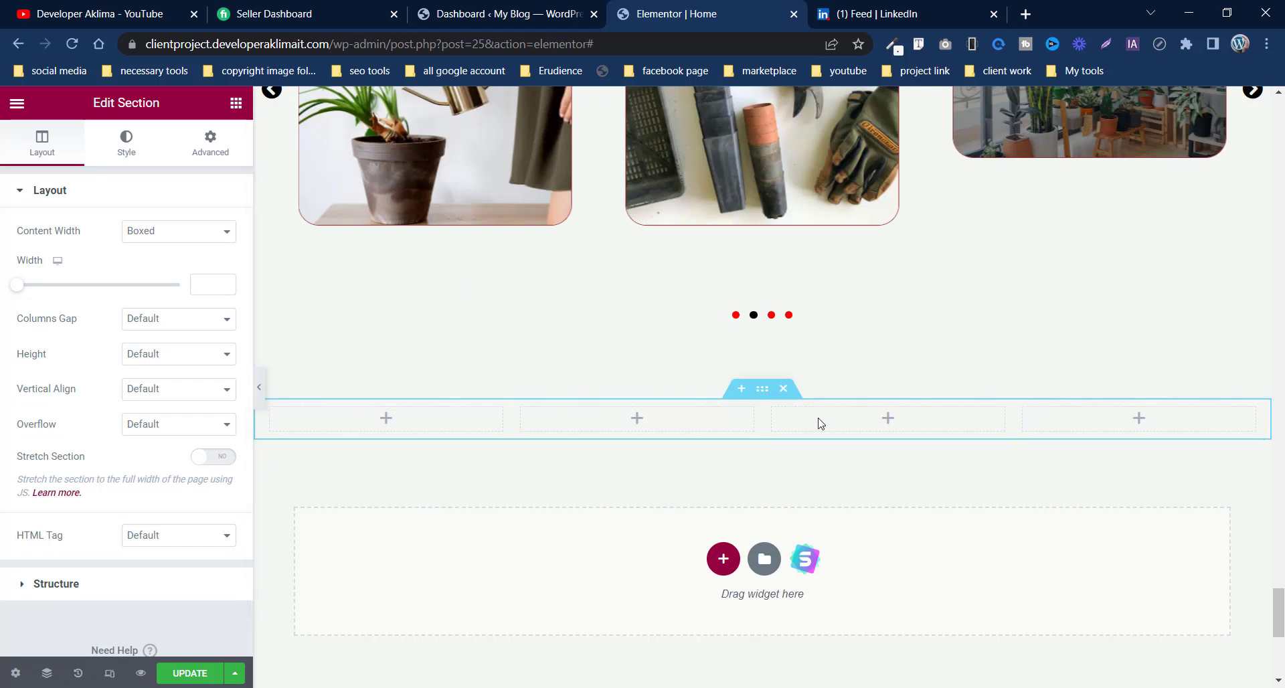
left_click(235, 102)
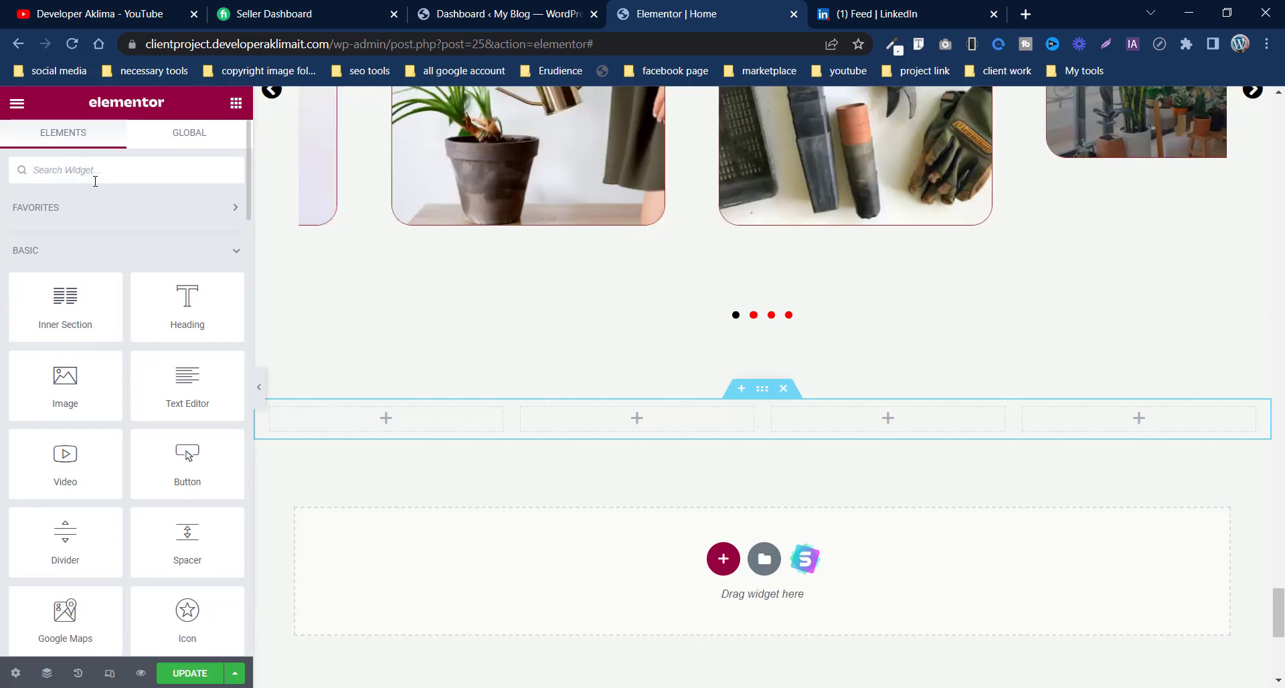
type("icon")
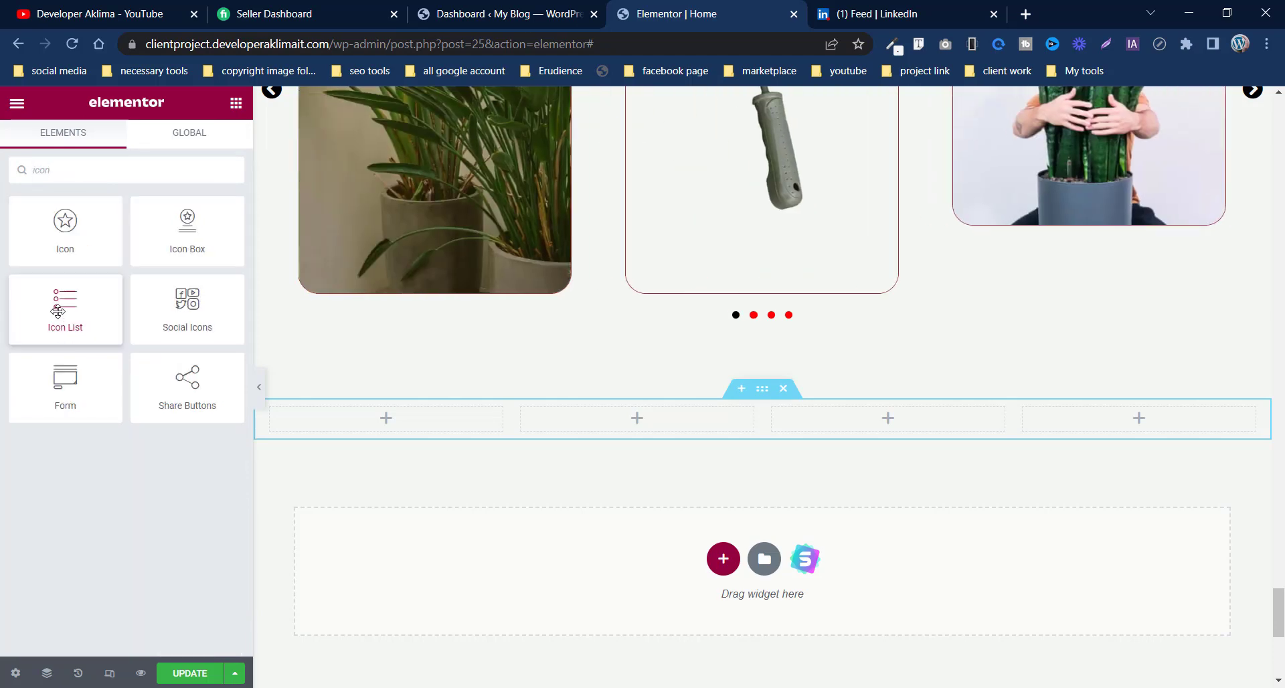
left_click_drag(57, 310, 376, 424)
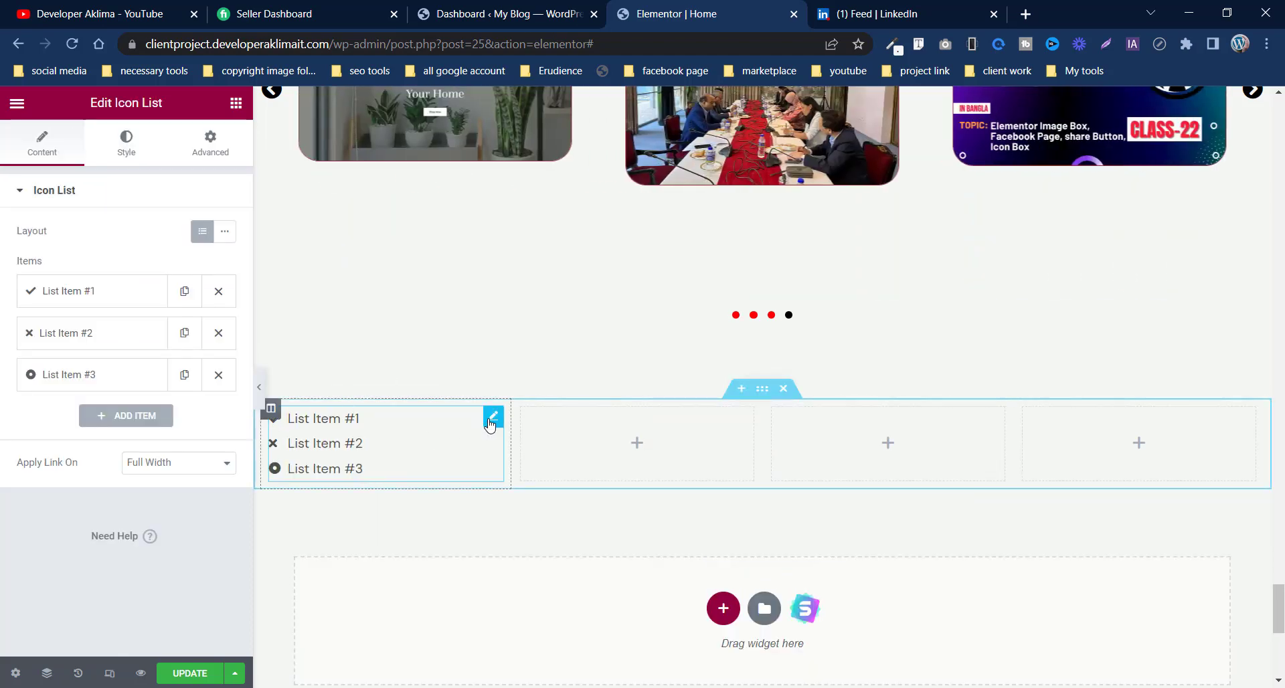
Step: Open workiz.com in a new browser tab and copy "Scheduling" from the Product list in its footer
left_click(1025, 14)
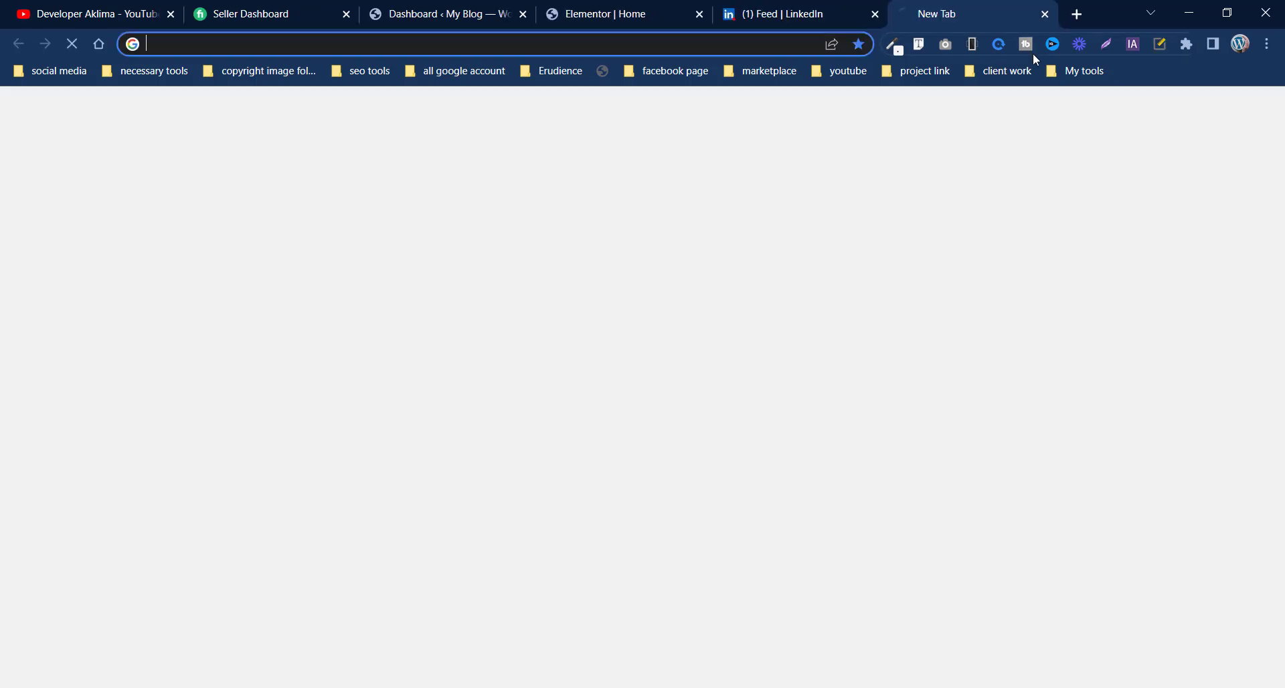
left_click(1004, 70)
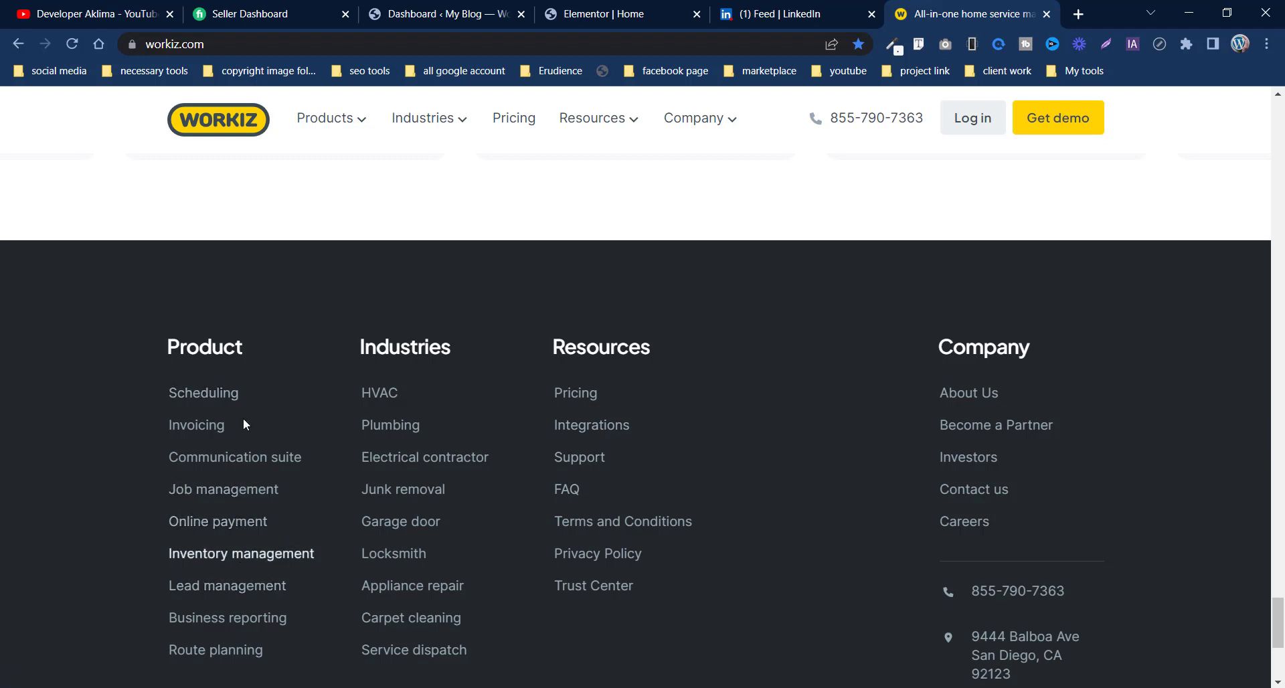
left_click_drag(206, 392, 169, 394)
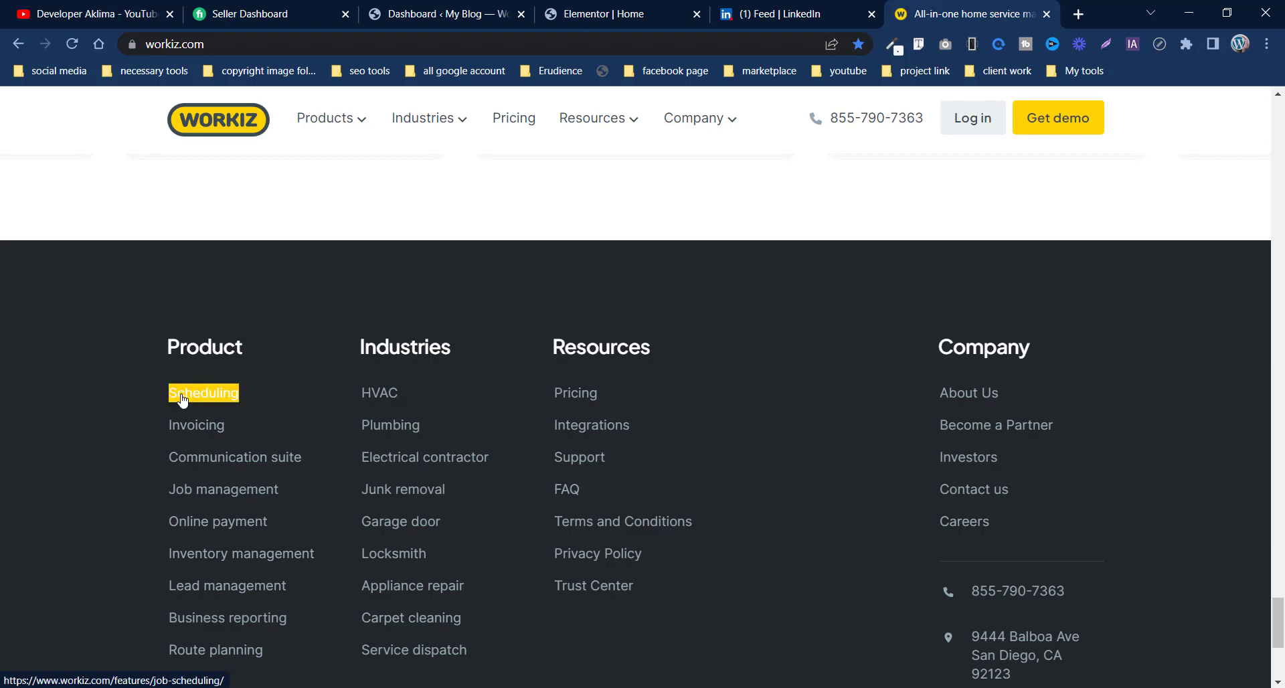
right_click(178, 394)
left_click(224, 523)
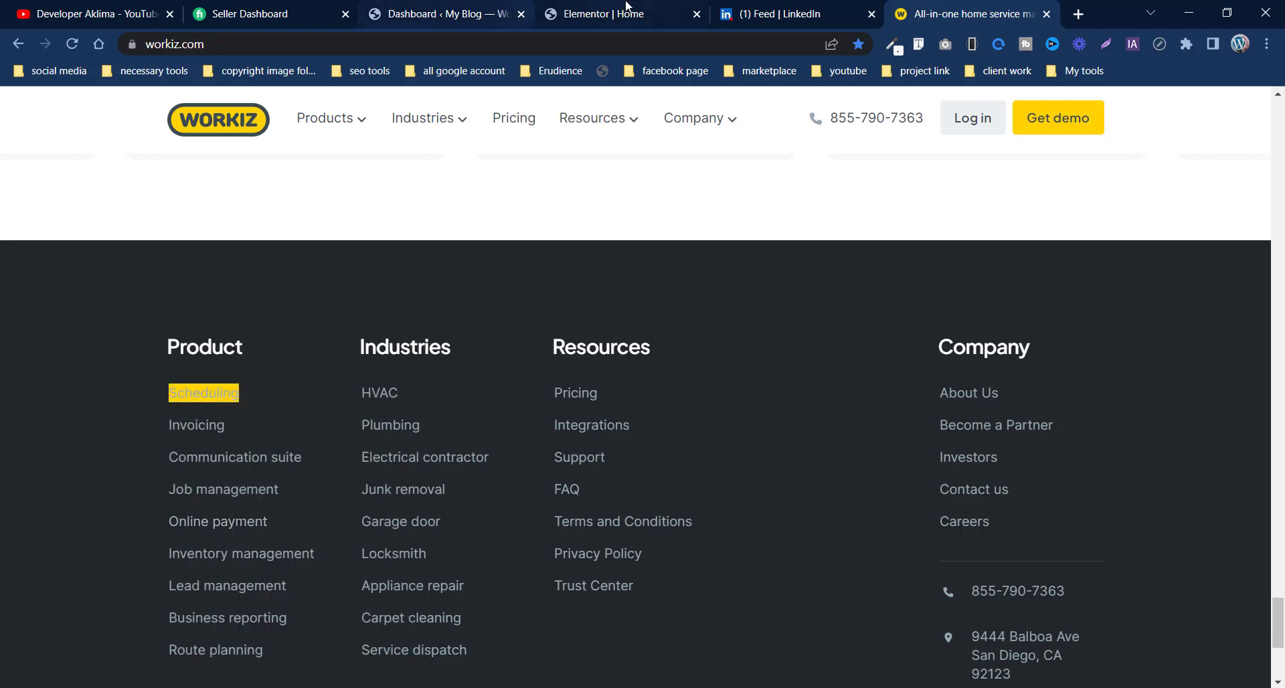
Step: Return to the Elementor page and replace the text of List Item #1 with the copied "Scheduling"
left_click(626, 7)
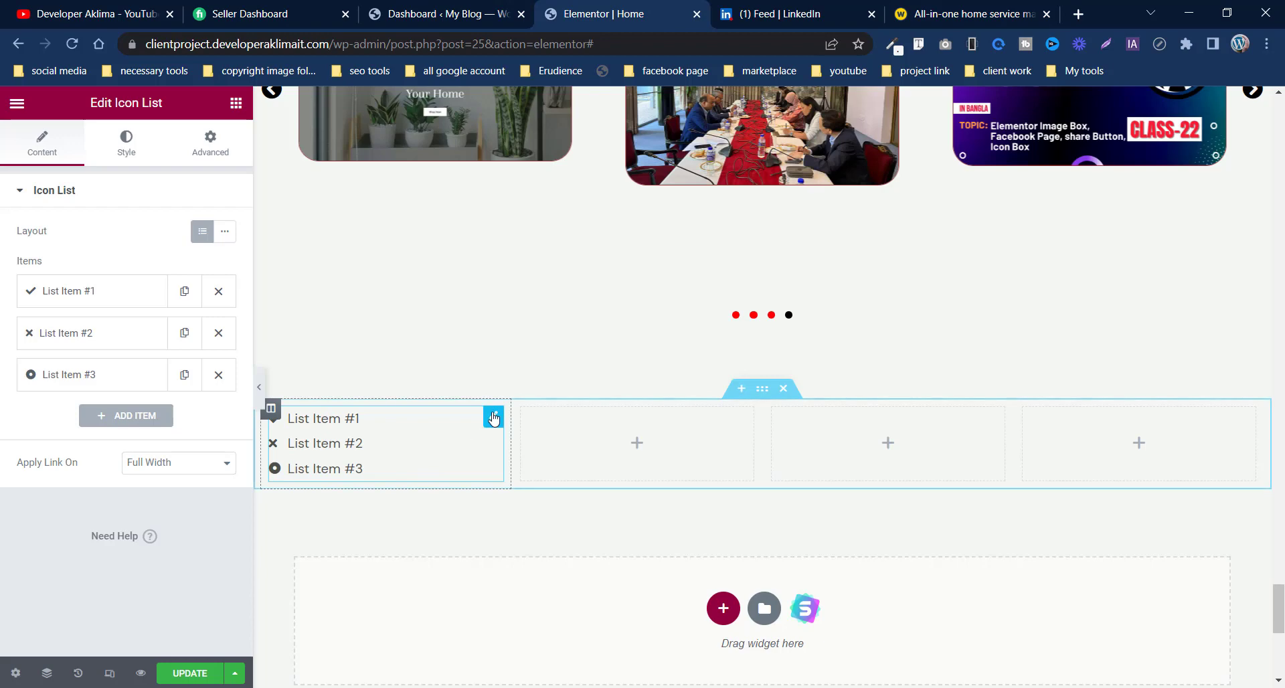
left_click(97, 294)
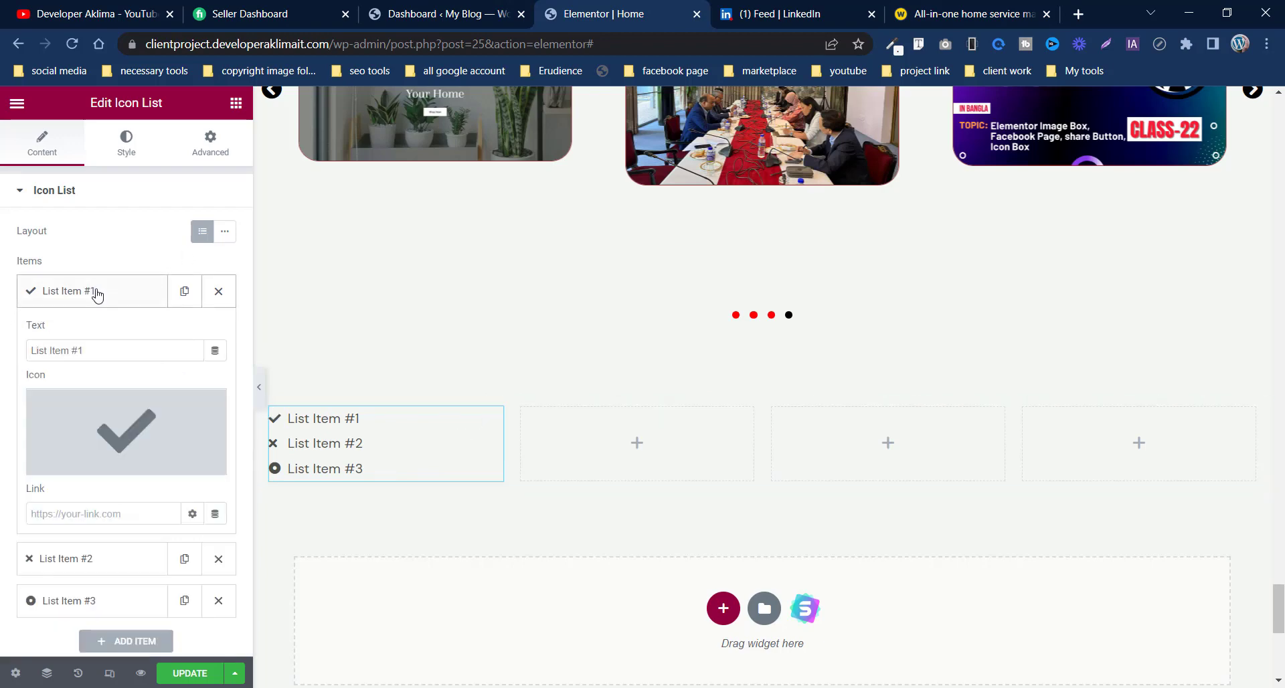
triple_click(104, 350)
right_click(38, 352)
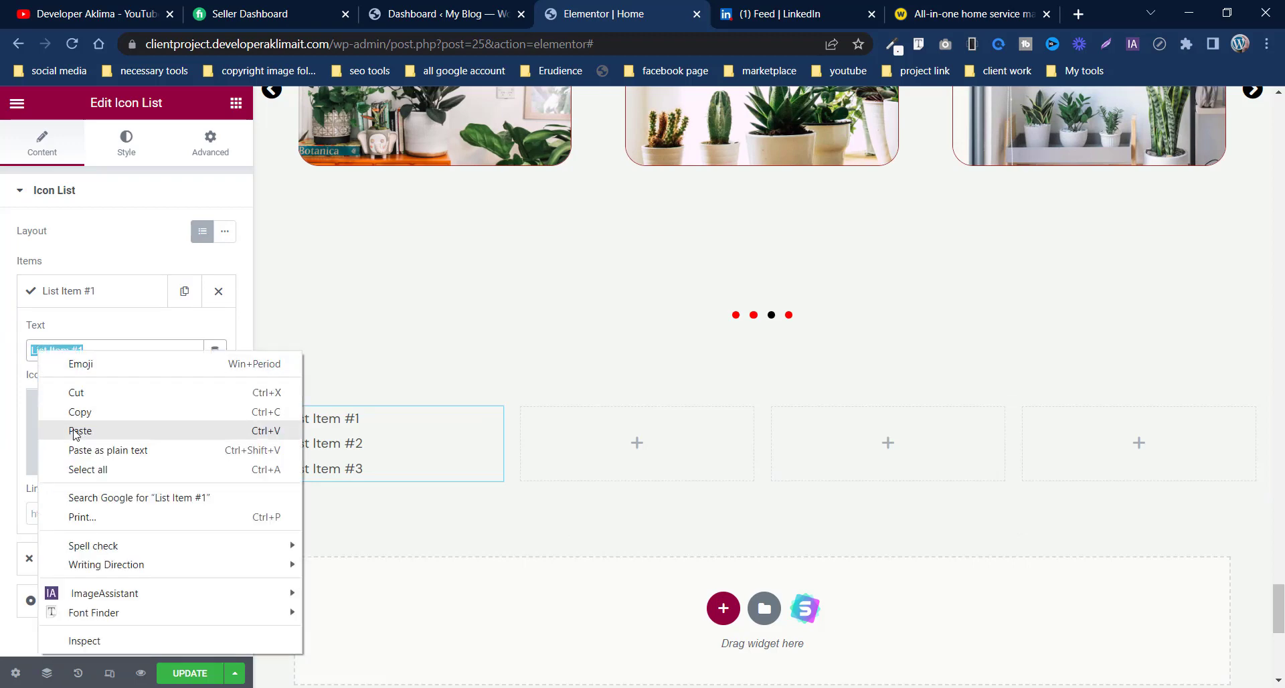
left_click(75, 432)
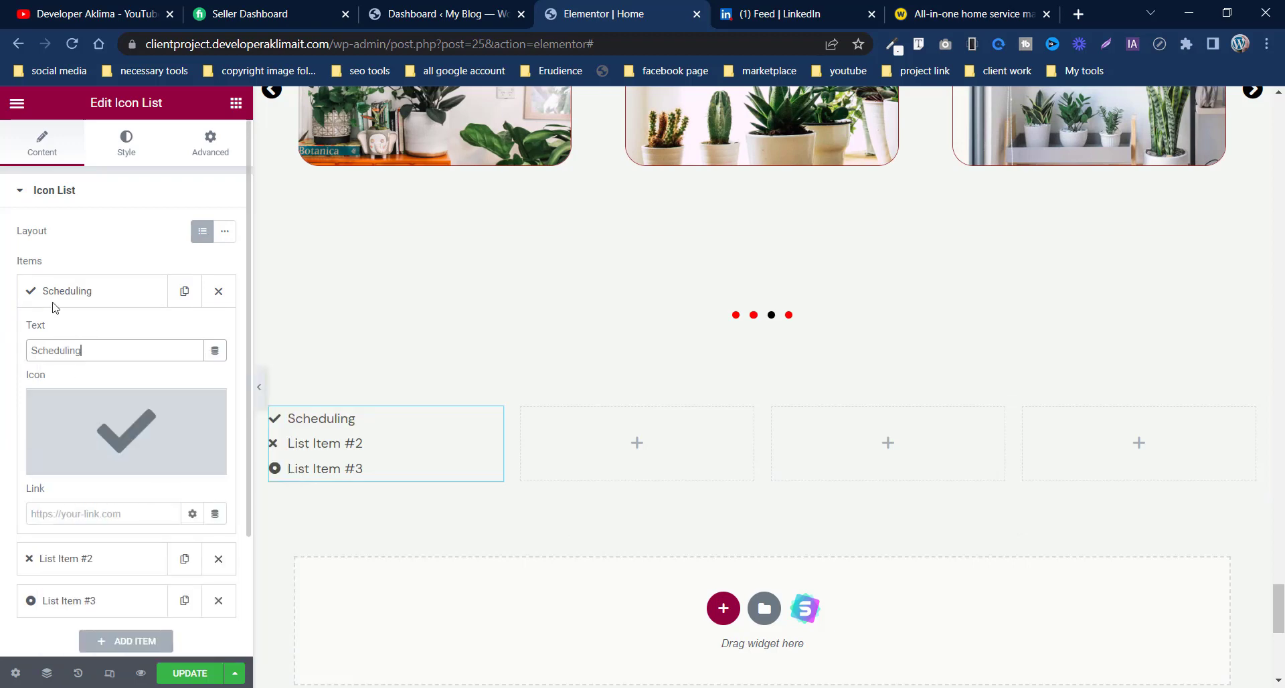
Step: Remove the check icon from the Scheduling item and browse the icon library without choosing a replacement
left_click(214, 414)
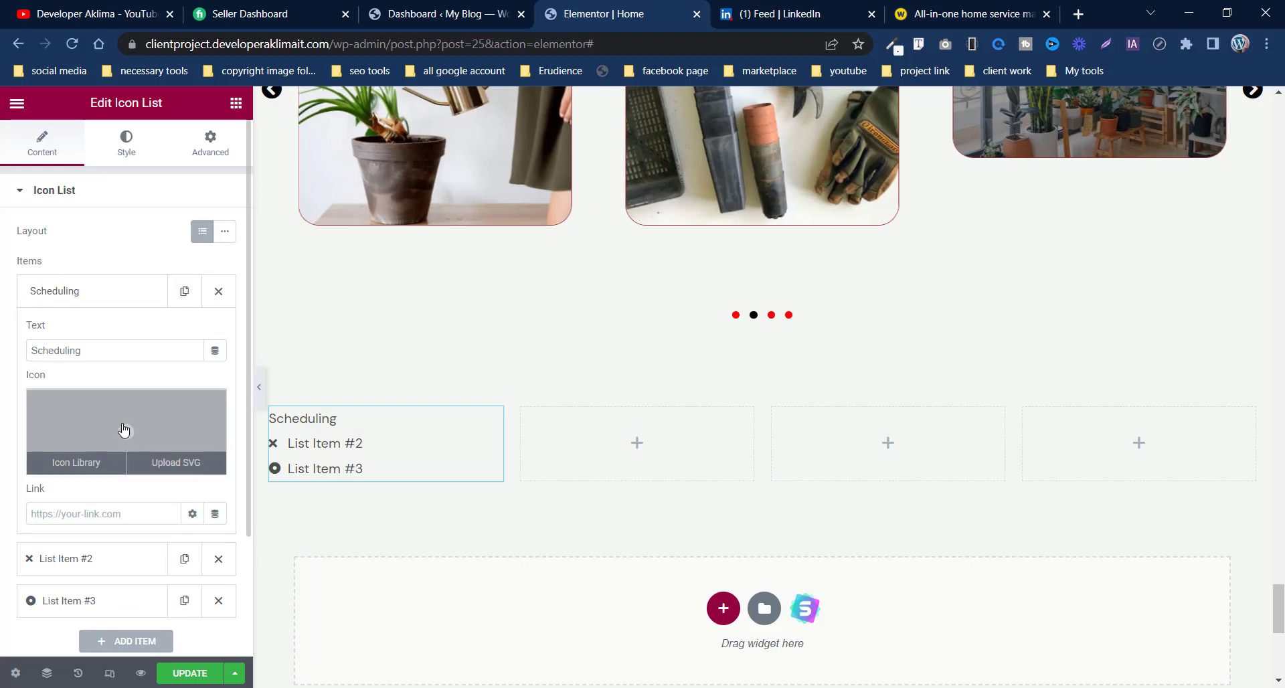
left_click(65, 466)
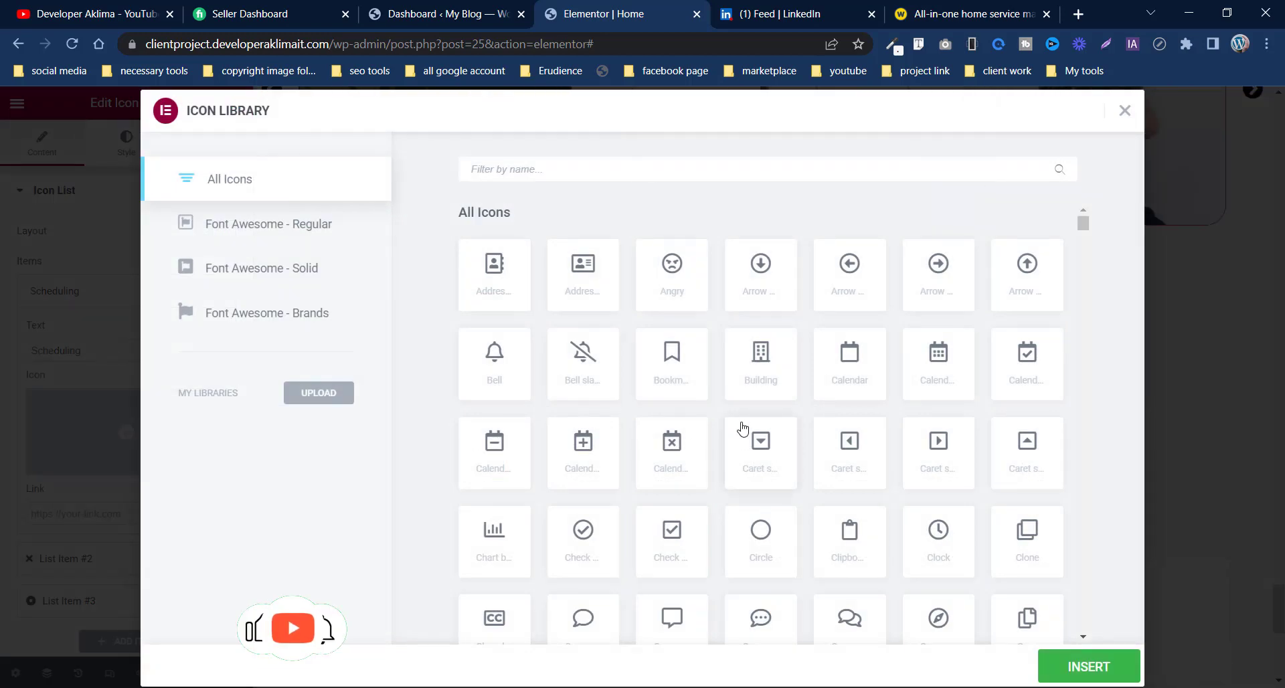
scroll(740, 428, "down", 10)
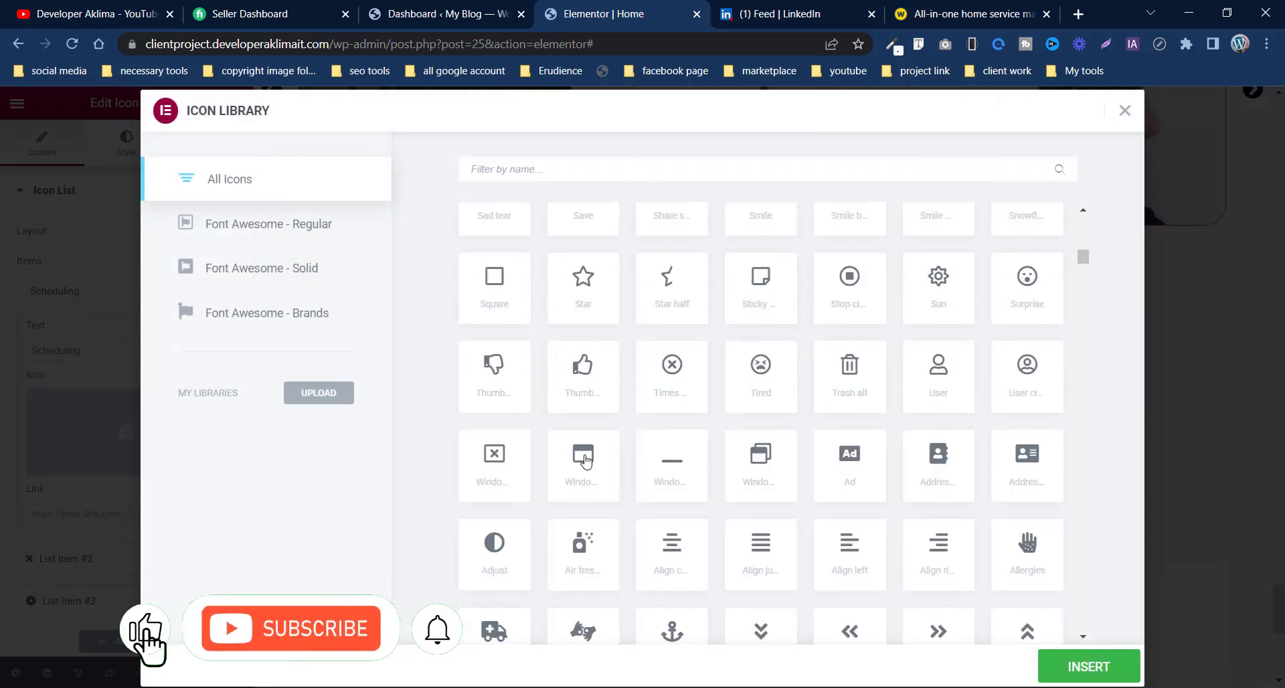
scroll(896, 380, "down", 5)
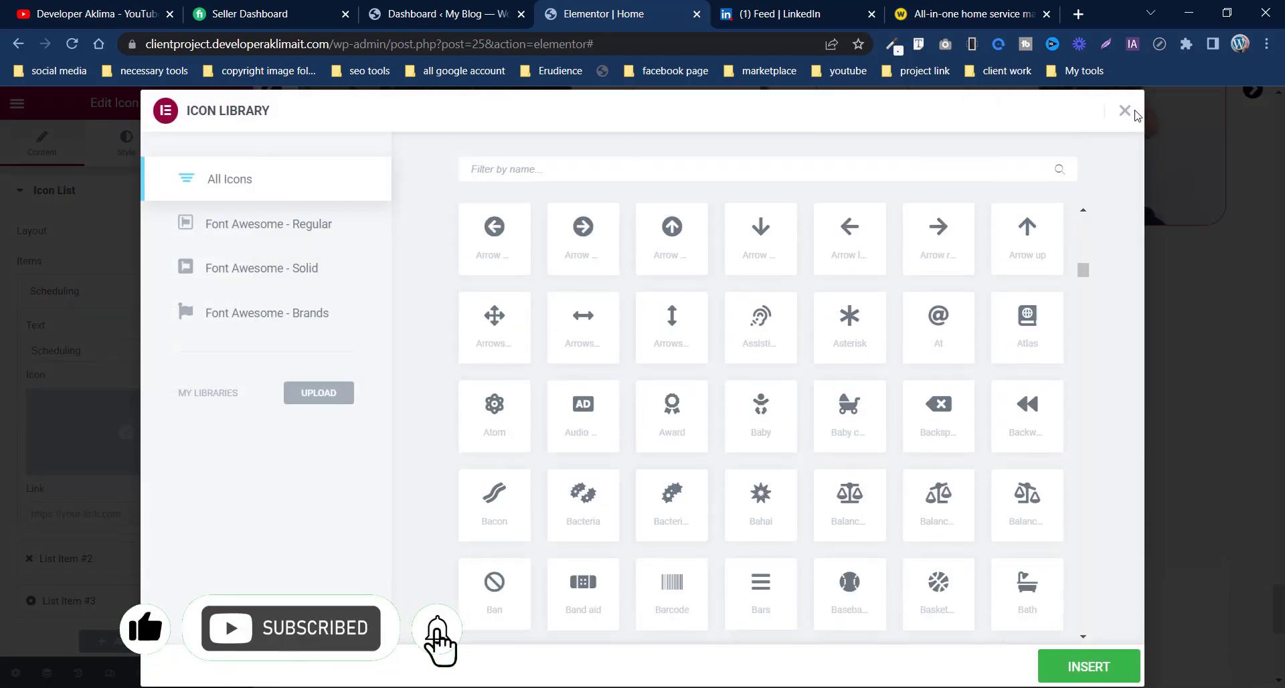
Step: Delete List Item #2 and List Item #3 from the icon list
left_click(123, 562)
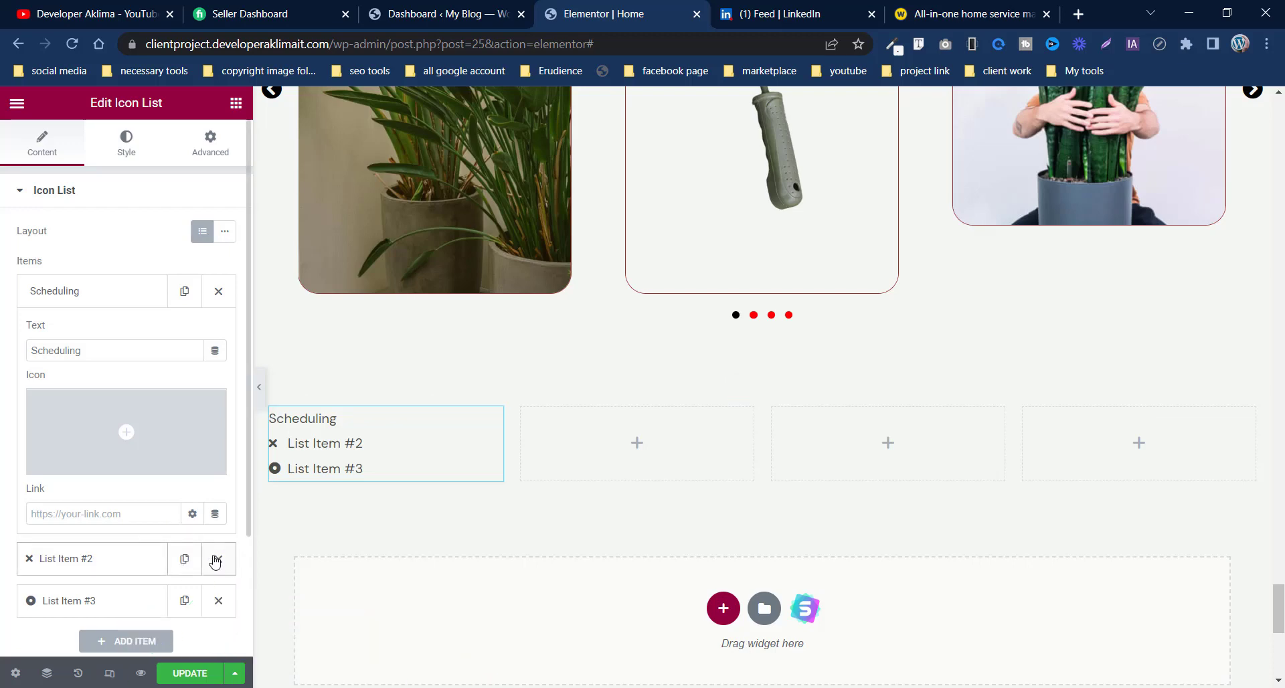
left_click(218, 565)
left_click(219, 560)
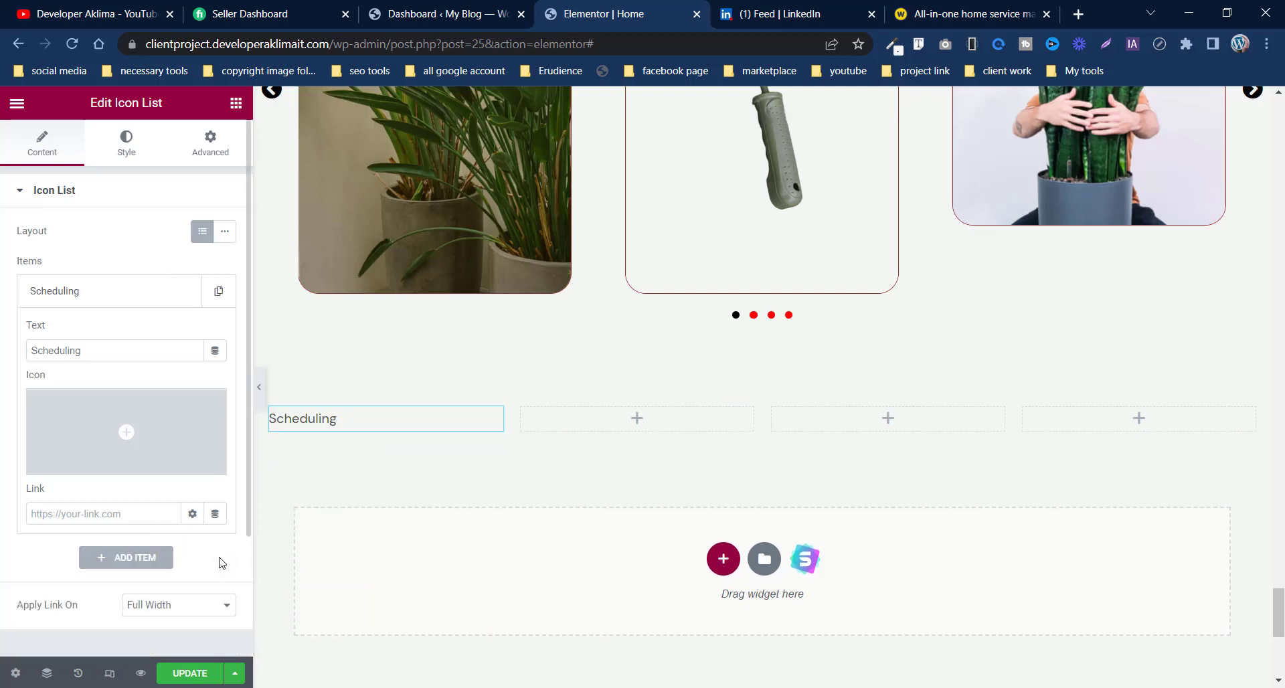
Step: Duplicate the Scheduling item until the icon list holds seven Scheduling entries
left_click(134, 291)
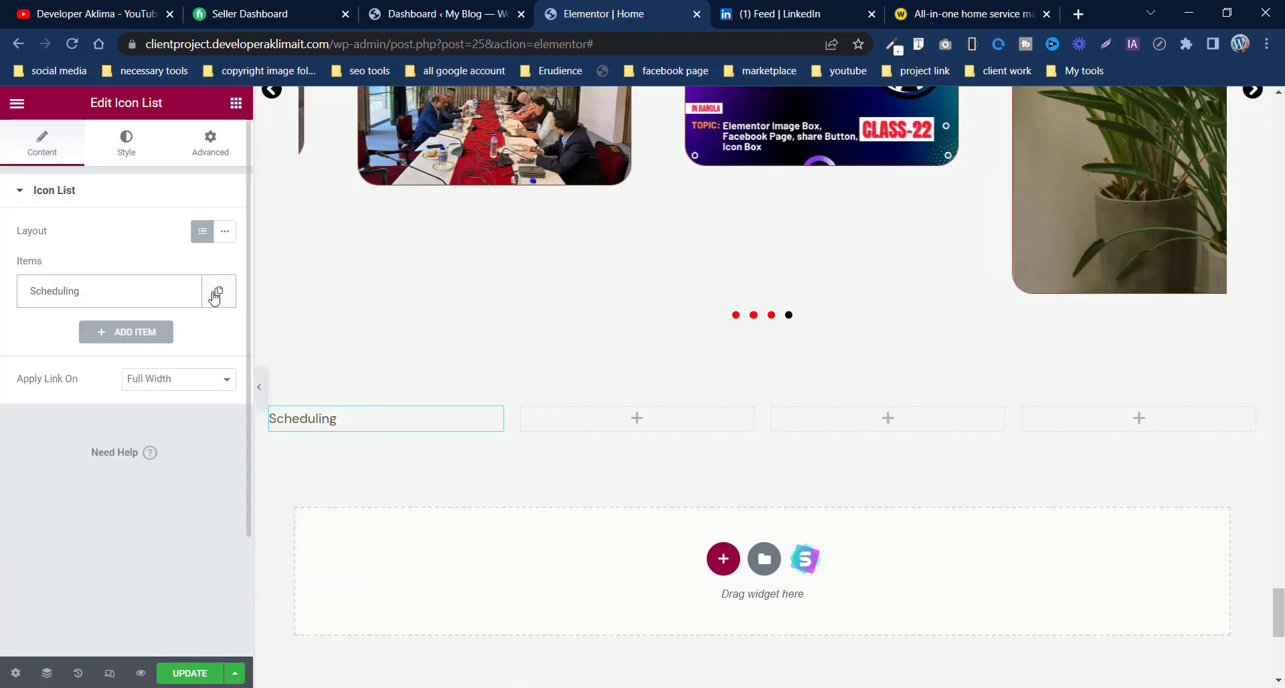
left_click(217, 291)
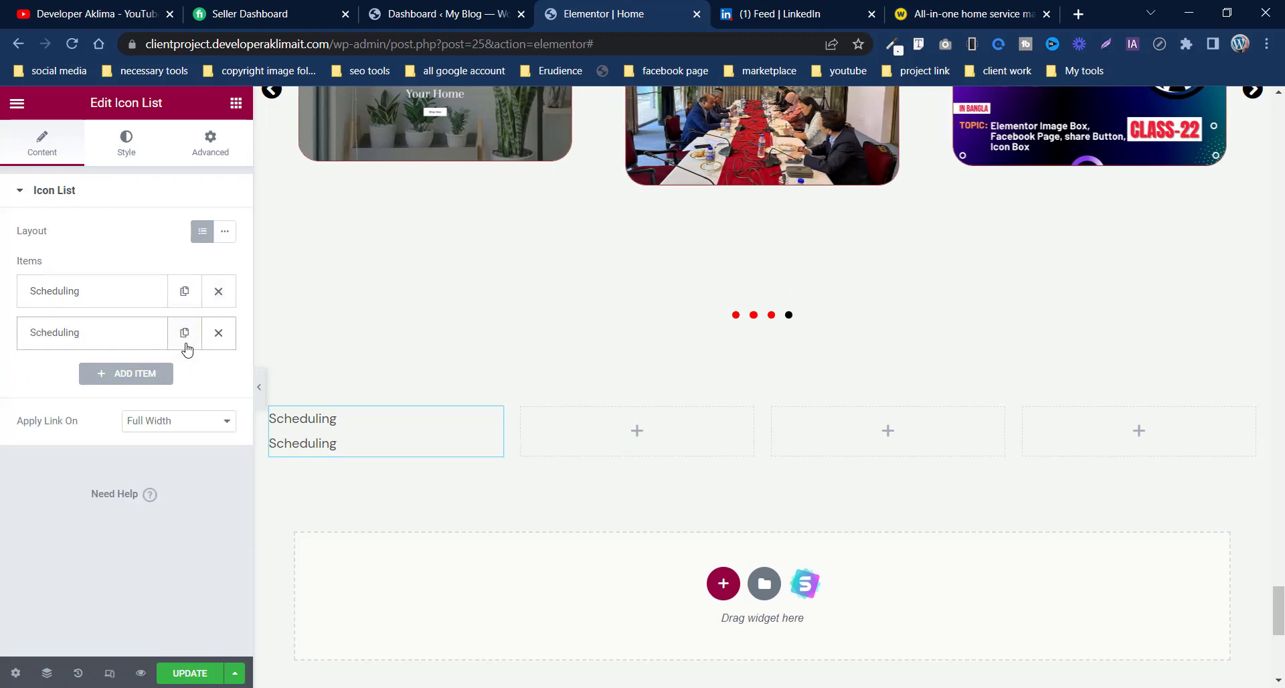
left_click(186, 343)
left_click(185, 375)
left_click(184, 416)
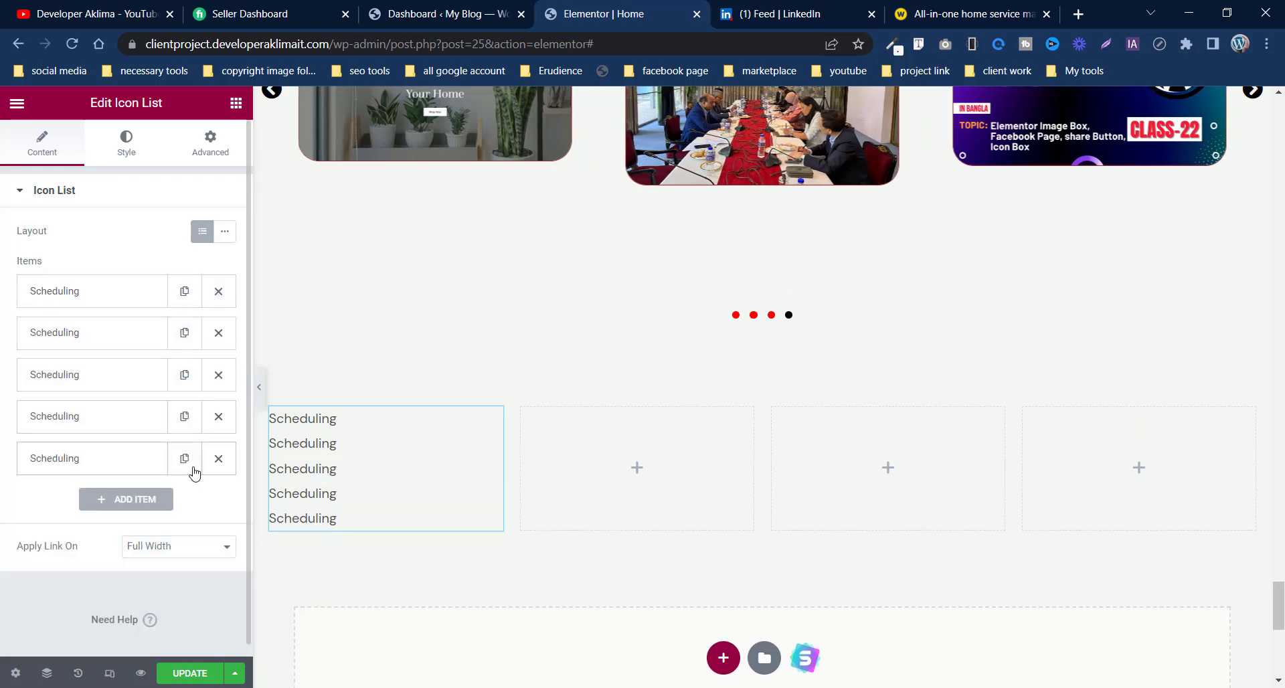
left_click(184, 460)
left_click(185, 508)
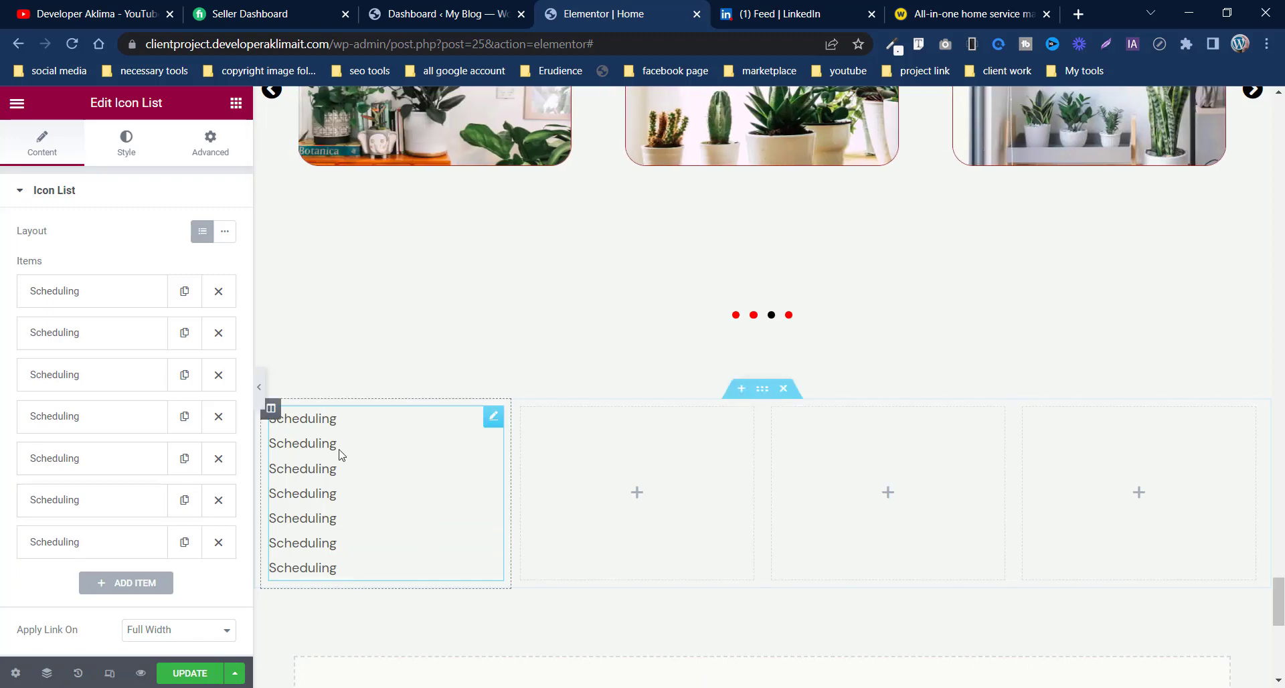
Step: Copy "Invoicing" from the Product list in the Workiz footer and use it as the second icon list item's text
left_click(850, 13)
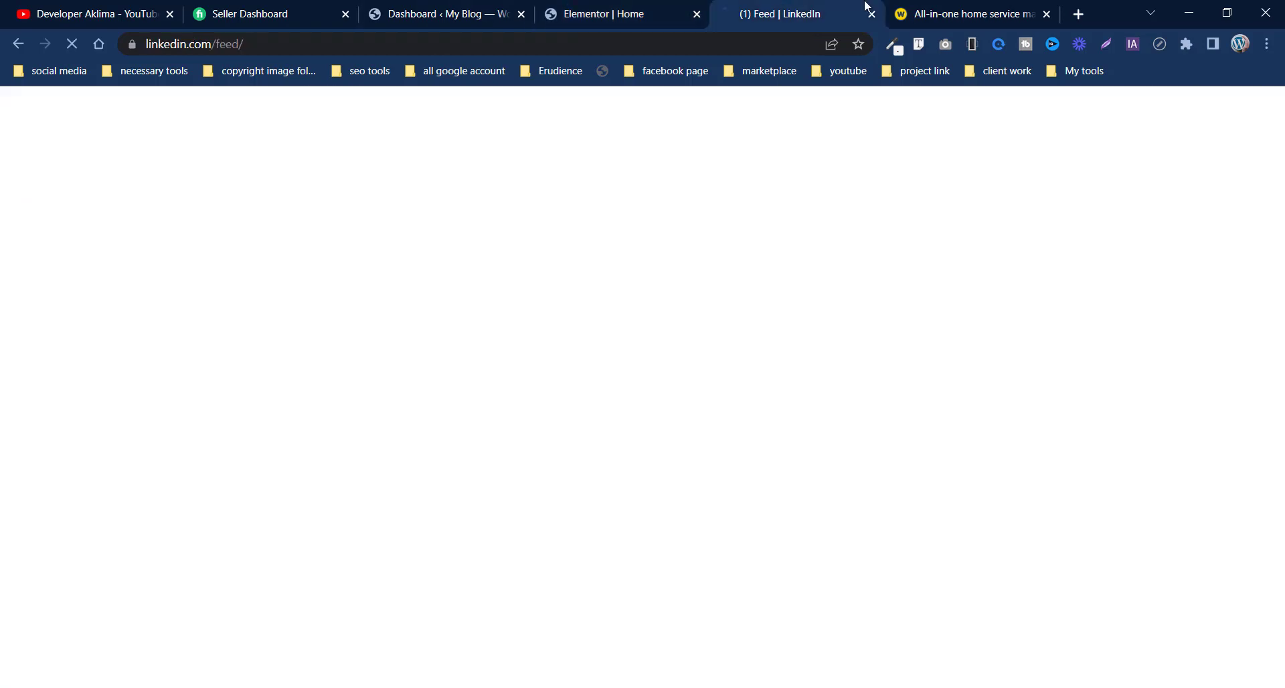
left_click(910, 13)
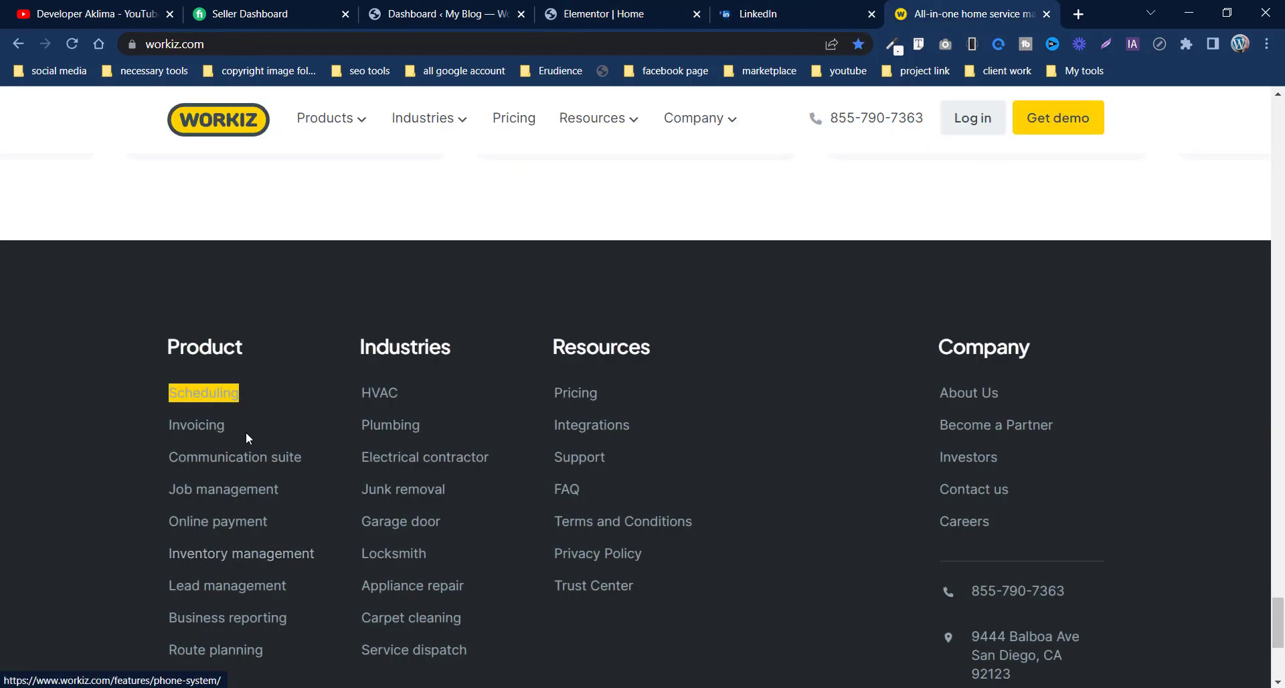
right_click(170, 432)
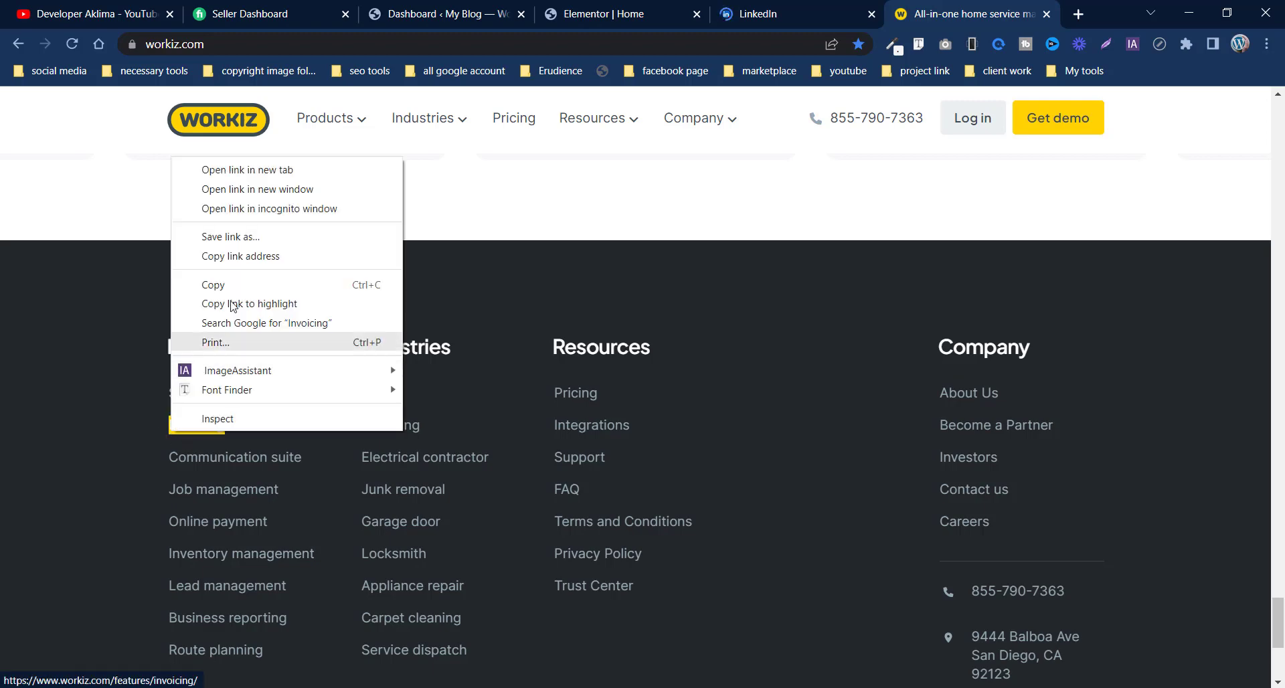
left_click(227, 287)
left_click(555, 10)
right_click(94, 392)
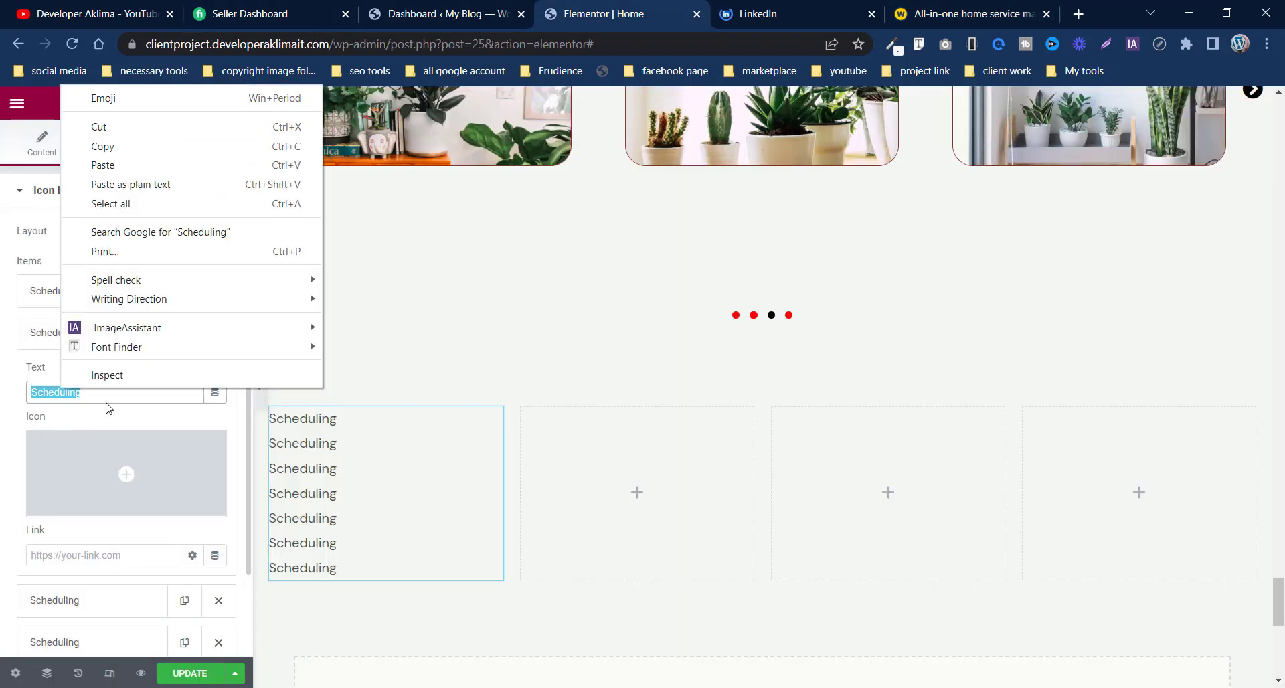
left_click(119, 165)
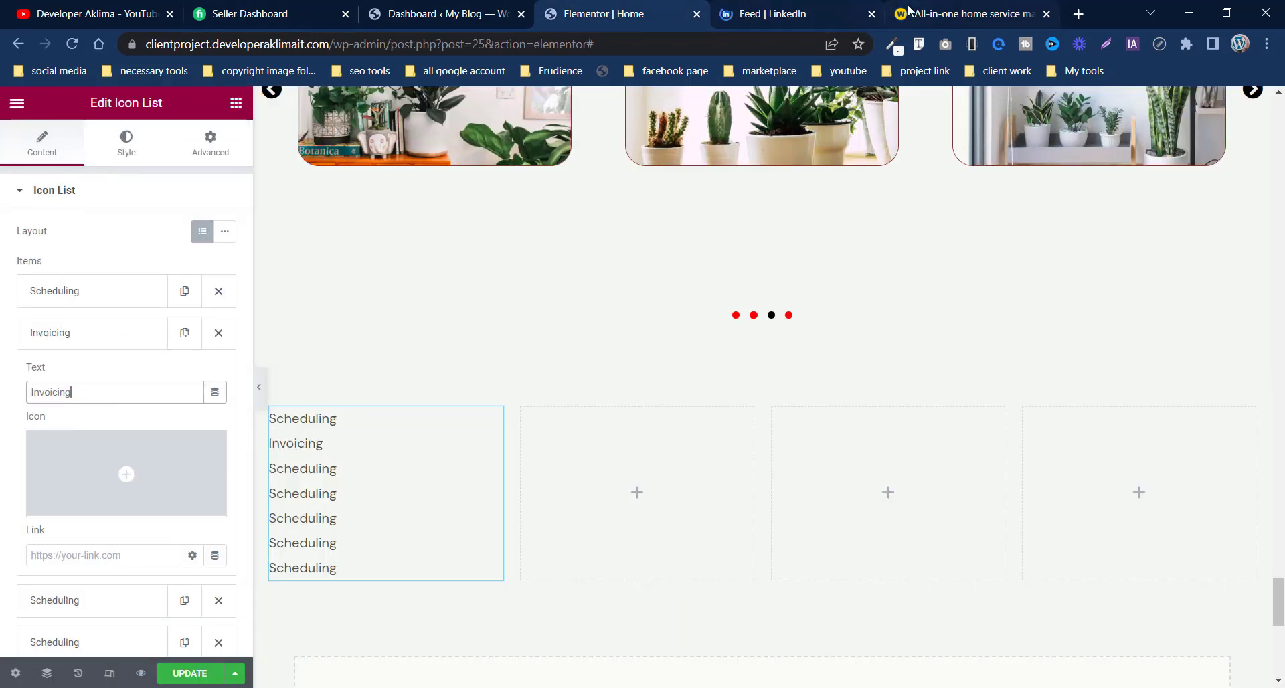
Step: Replace the third icon list item's text with "Communication suite" copied from the Workiz footer
left_click(55, 599)
double_click(64, 432)
right_click(64, 428)
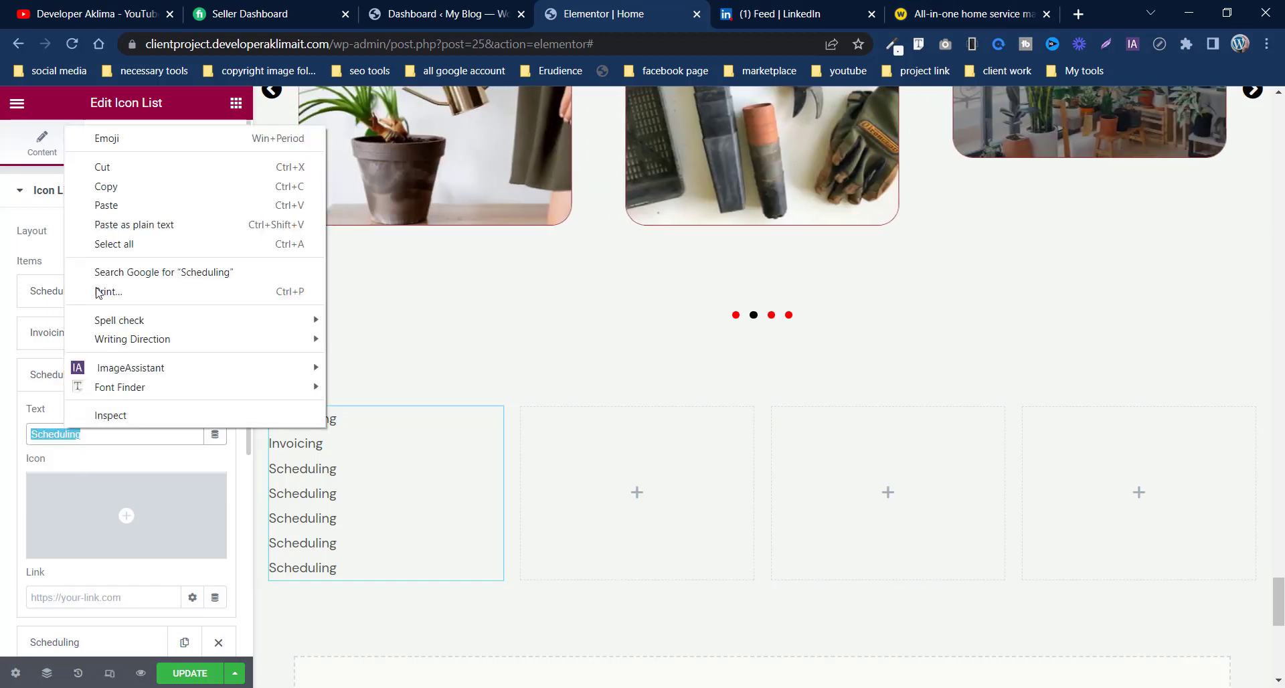
left_click(100, 204)
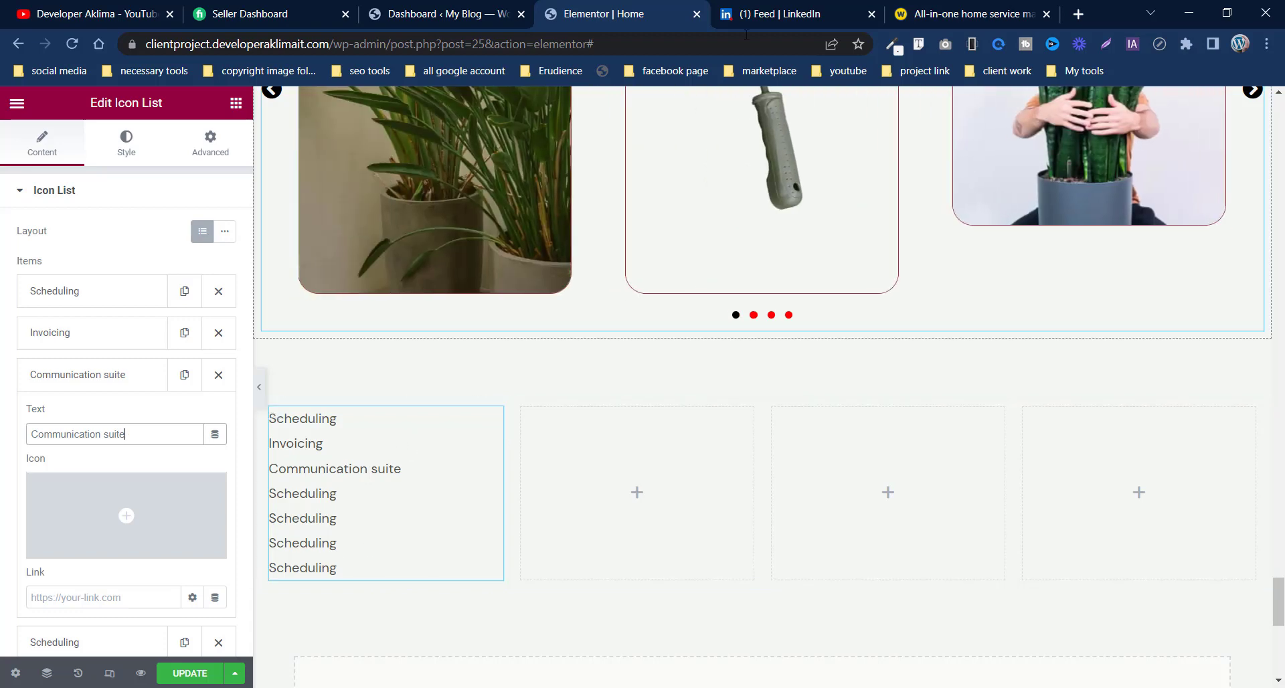
Step: Add a Heading widget above the icon list in the first column of the Elementor page
left_click(971, 14)
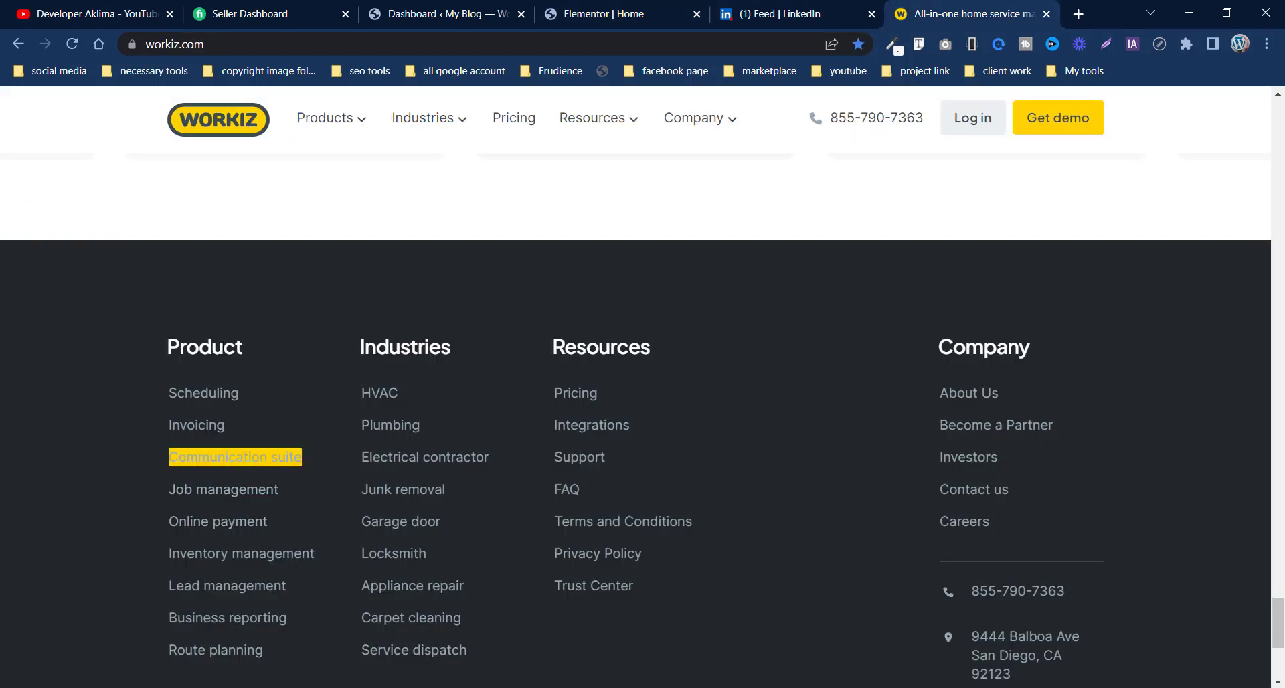
left_click(615, 15)
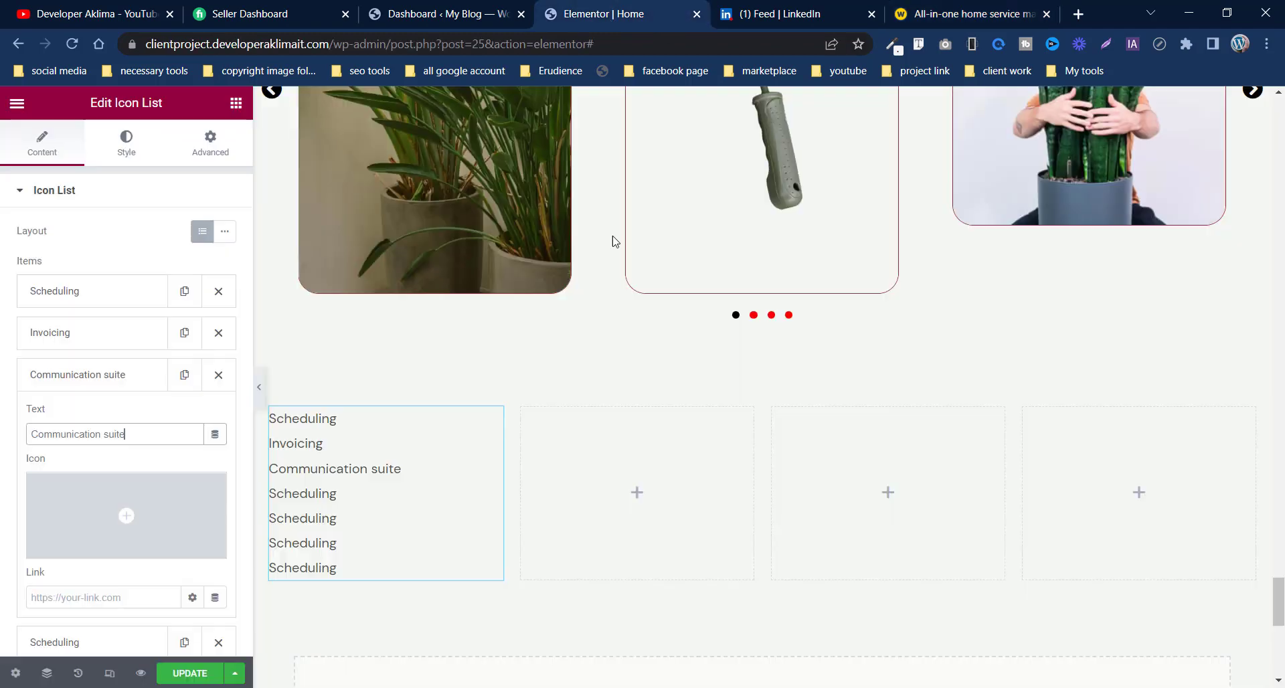
left_click(236, 102)
left_click_drag(192, 306, 306, 438)
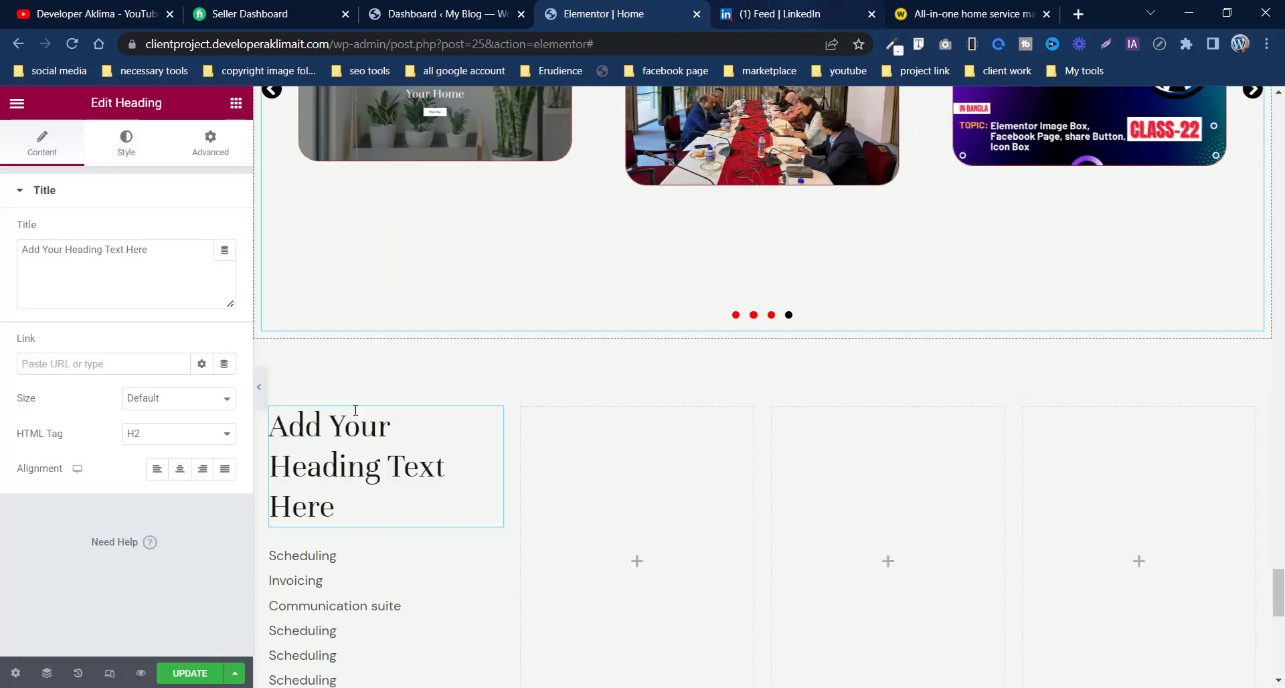
Step: Copy "Product" from the Workiz footer and use it as the new heading's title in Elementor
left_click(957, 21)
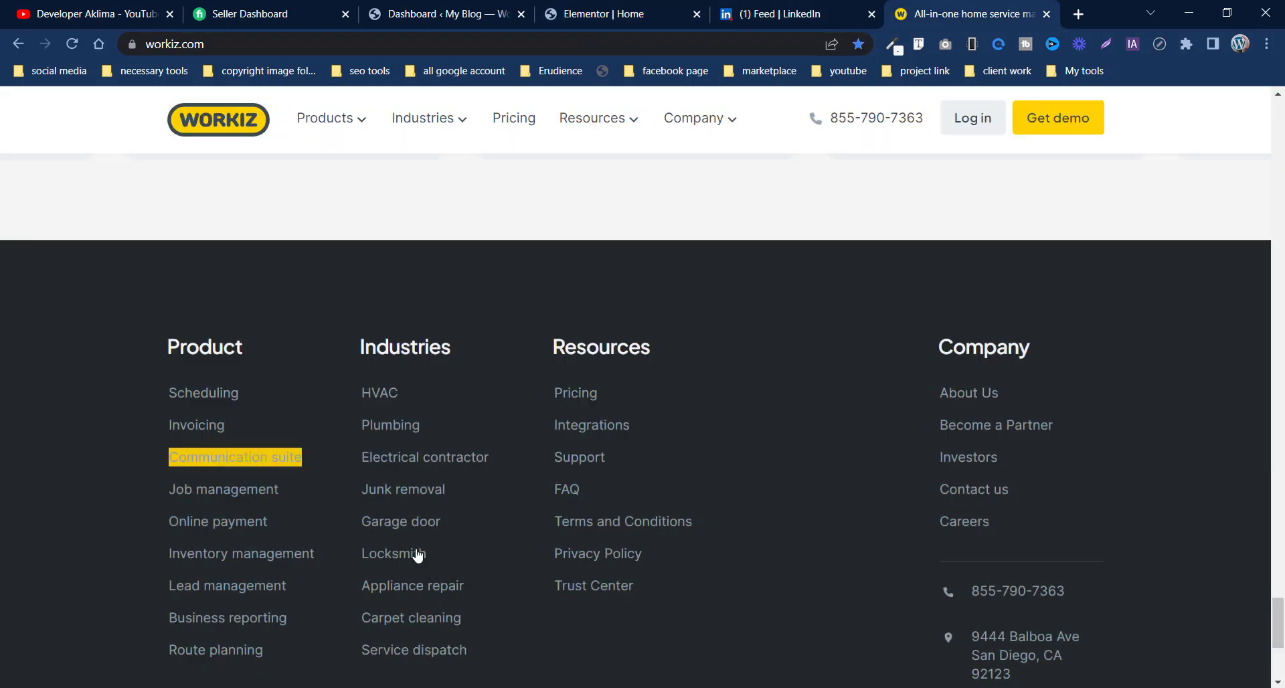
left_click_drag(286, 338, 187, 341)
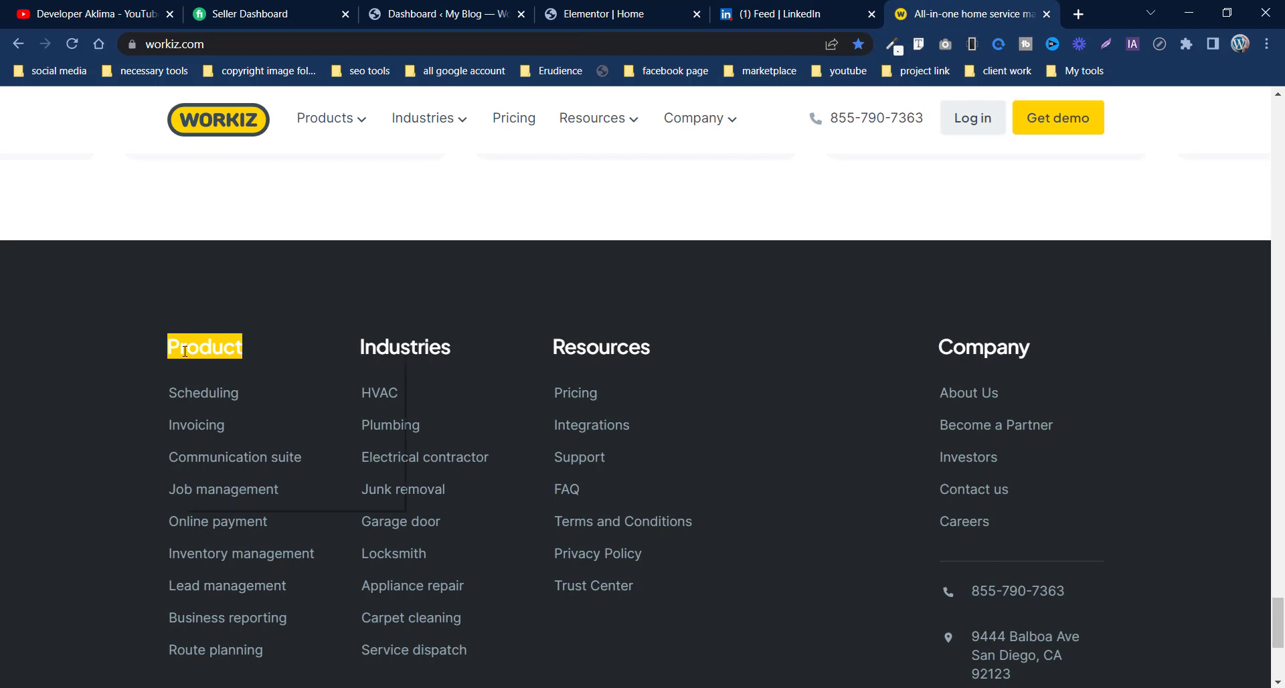
right_click(185, 351)
left_click(209, 369)
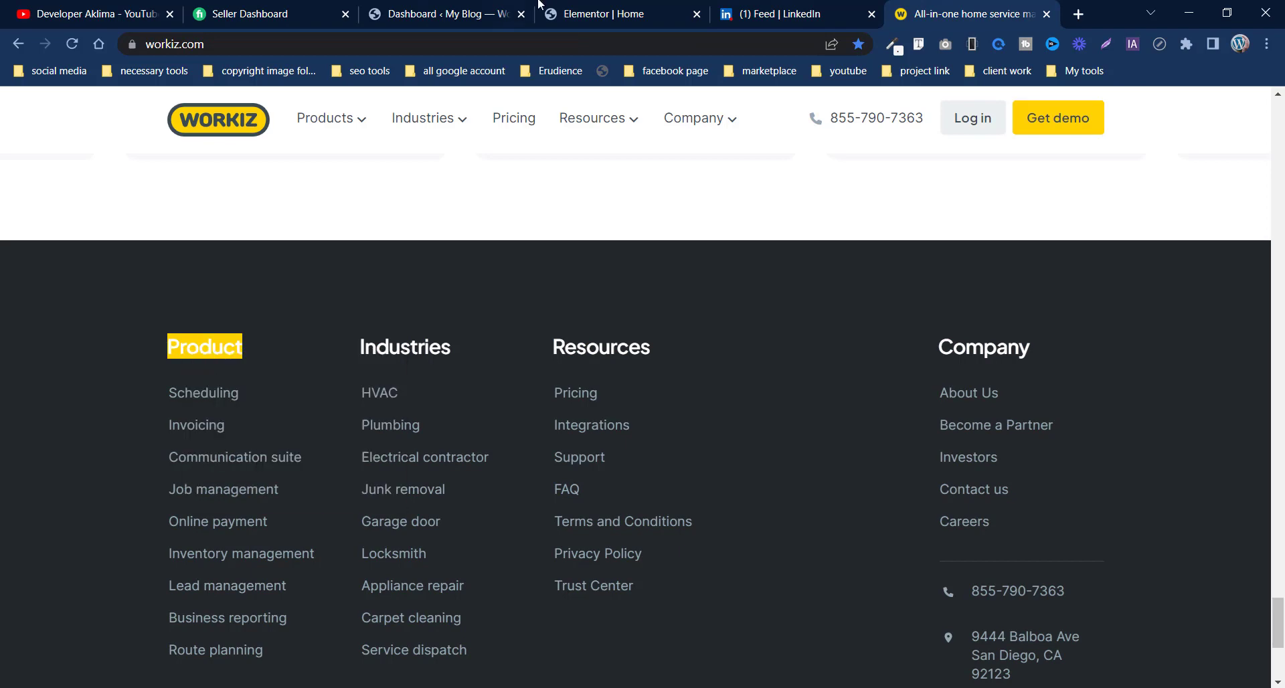
left_click(575, 12)
left_click_drag(203, 265, 0, 268)
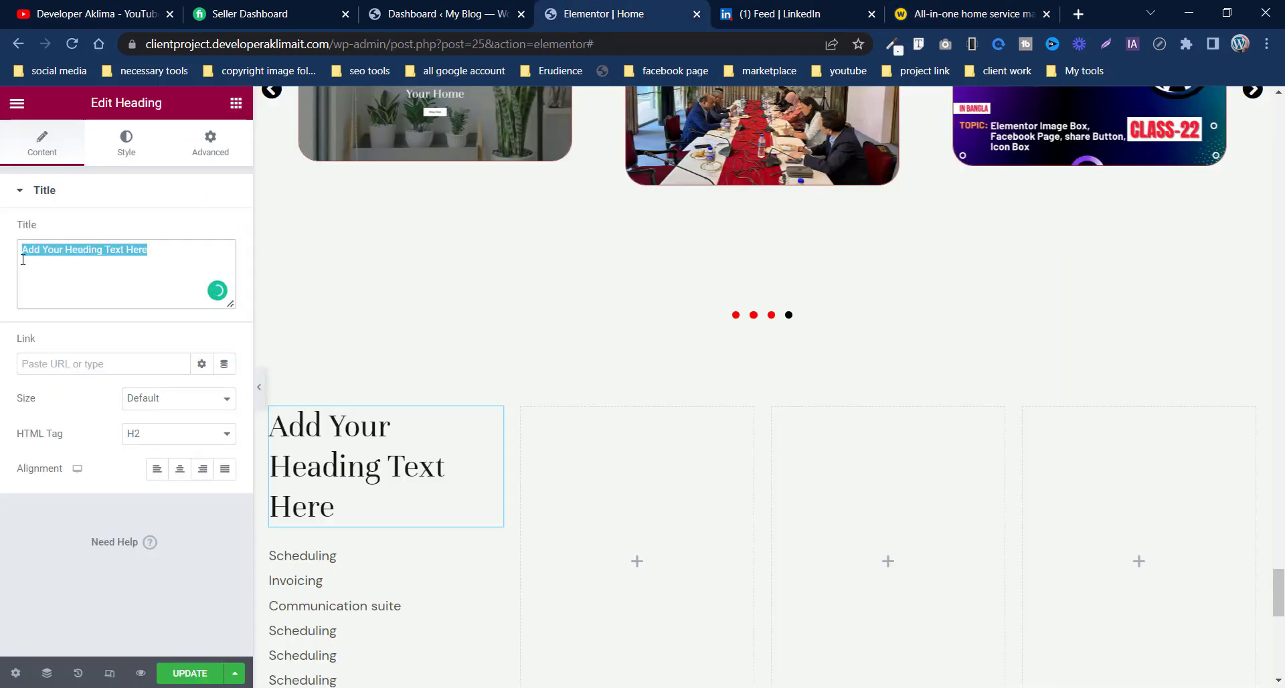
right_click(23, 259)
left_click(69, 334)
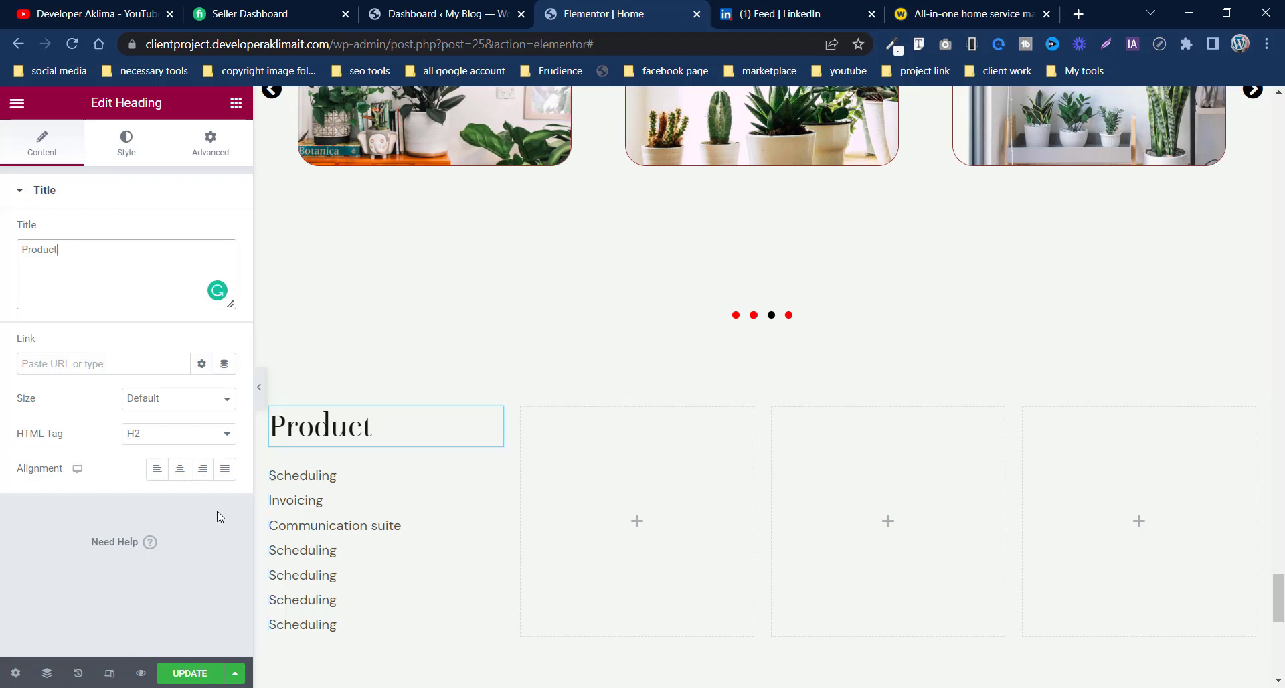
left_click(315, 436)
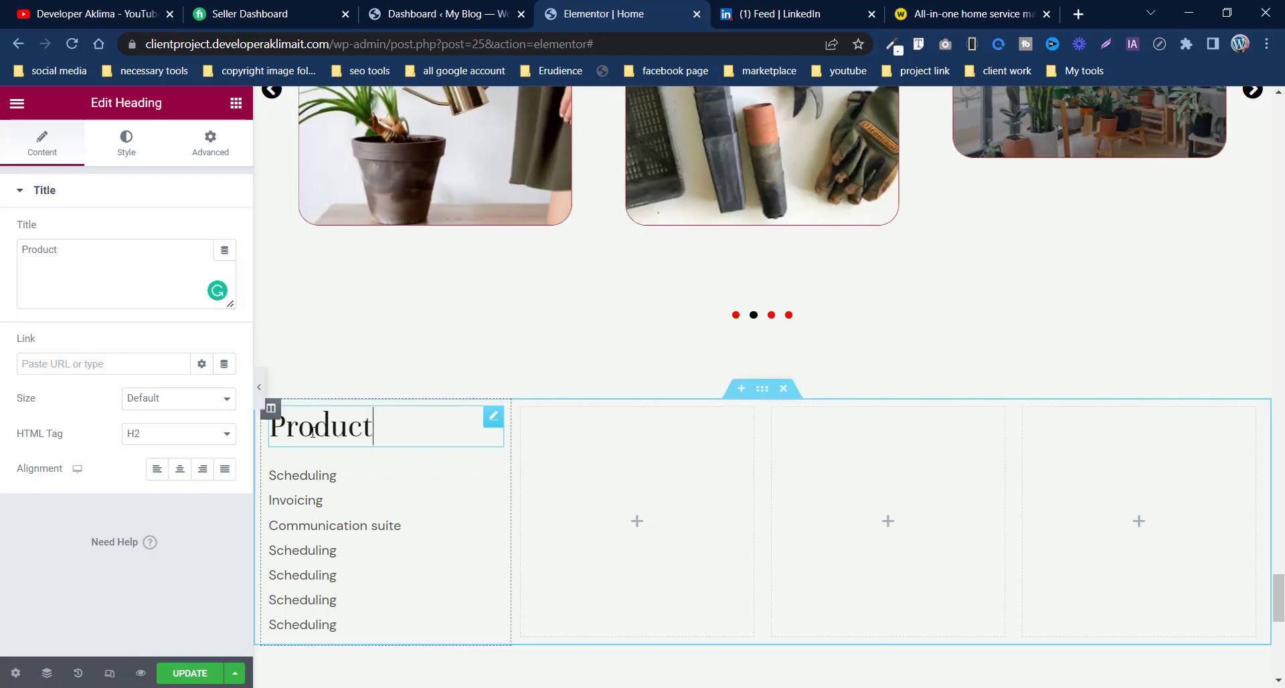
Step: Switch to the Workiz page, inspect the footer's Product heading with Font Finder and copy "sans-serif" from its font-family value
left_click(937, 14)
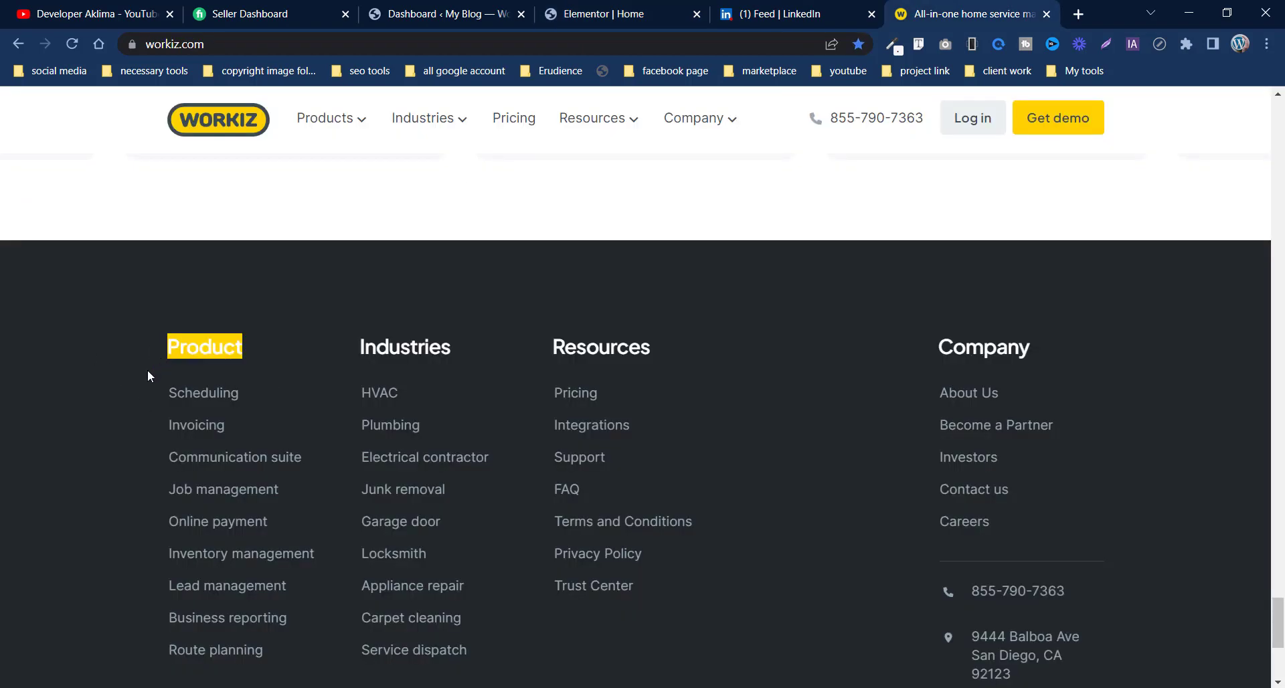
left_click(265, 337)
left_click_drag(158, 364, 181, 351)
left_click(161, 353)
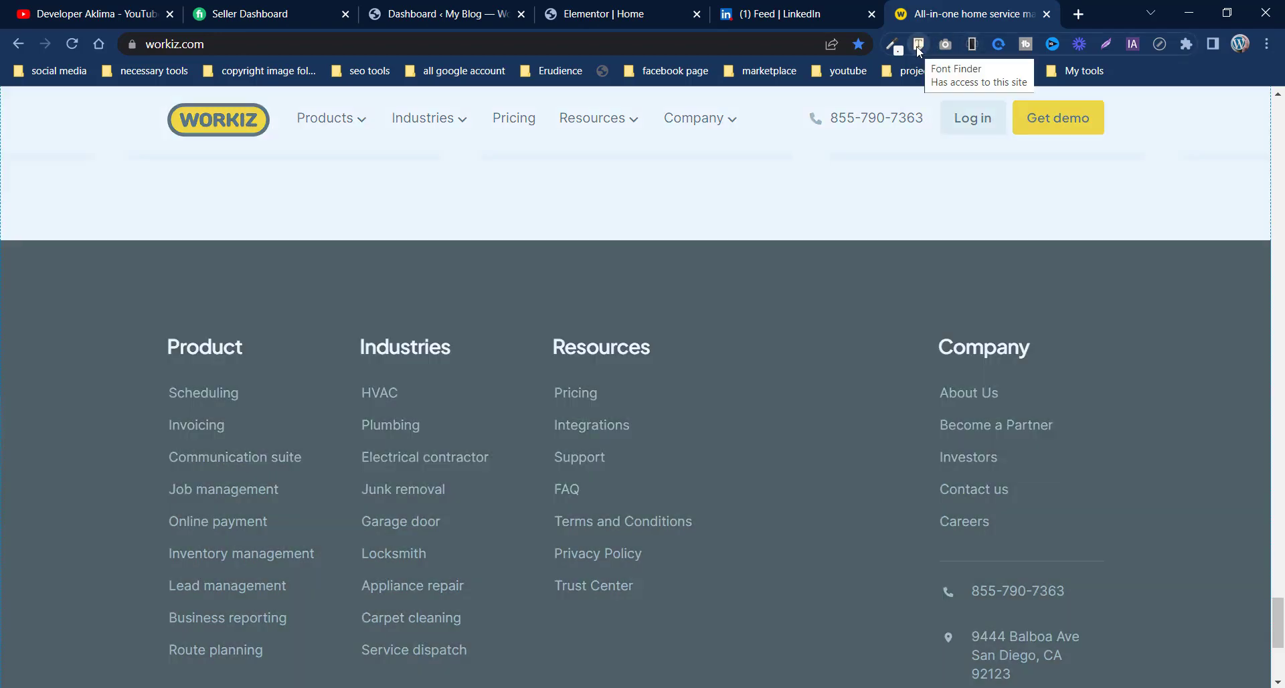
left_click(919, 46)
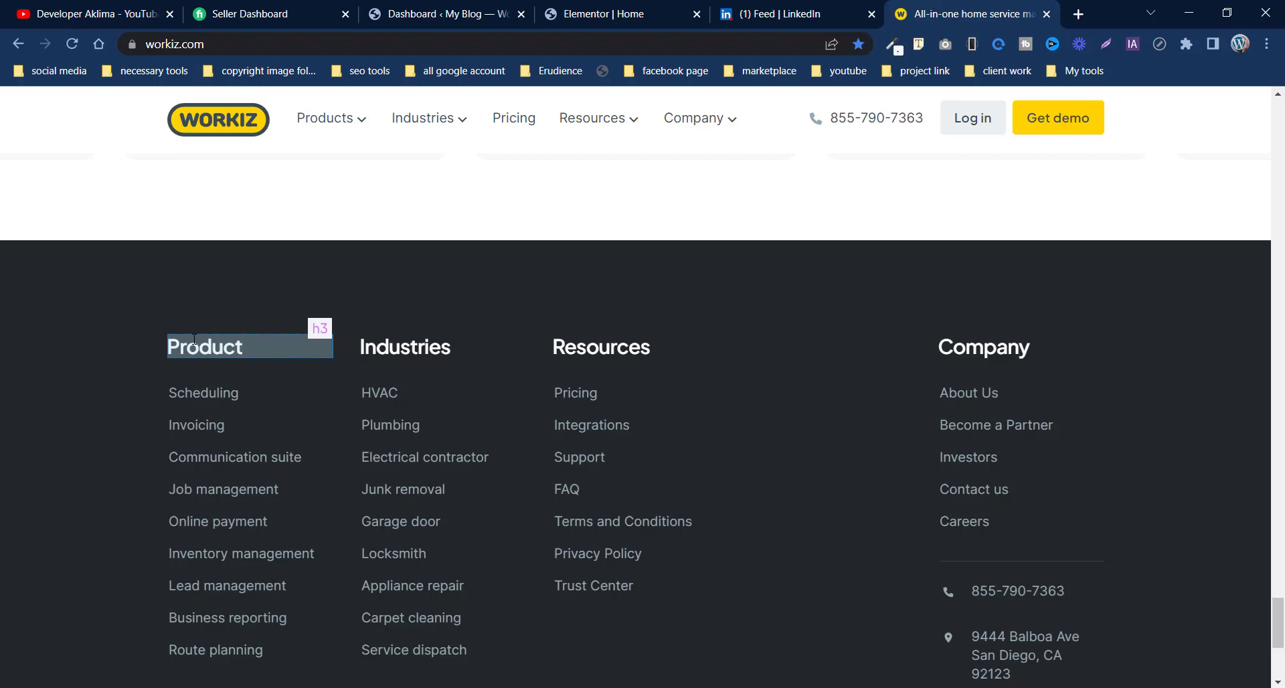
left_click(194, 339)
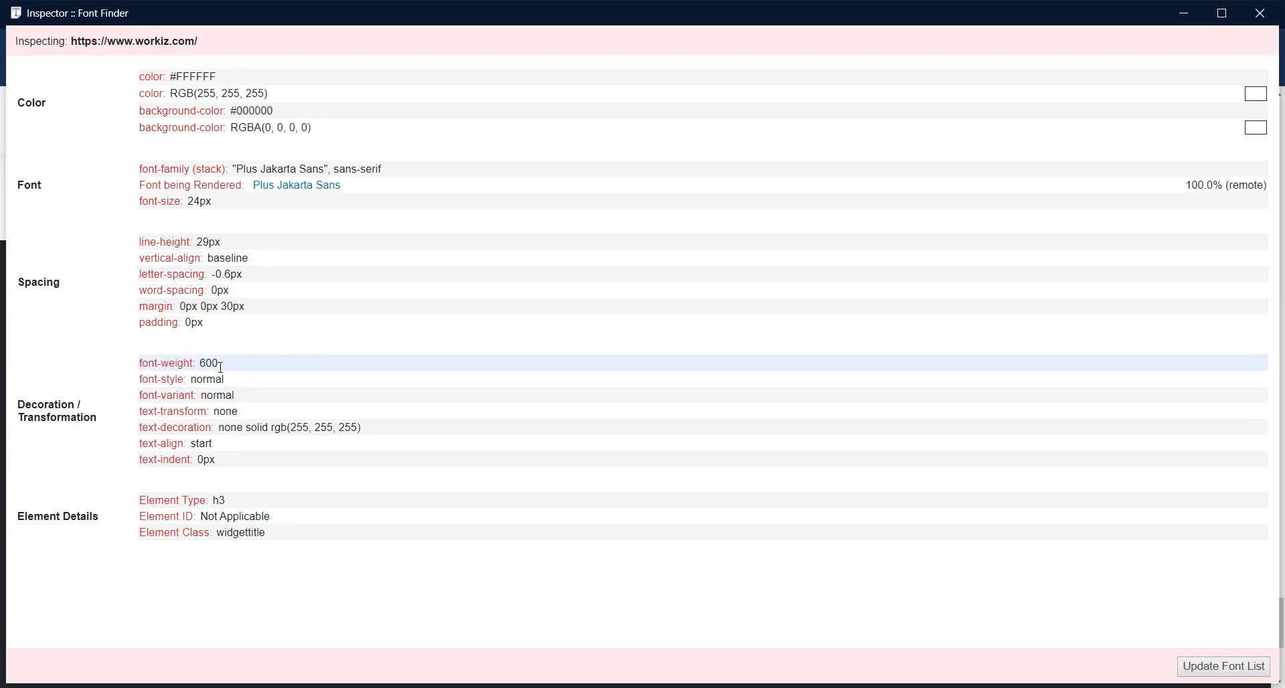
right_click(342, 172)
left_click(356, 187)
Step: Return to the Elementor page and search the Product heading's typography font families for the copied "sans-serif"
key("alt+Tab")
left_click(593, 9)
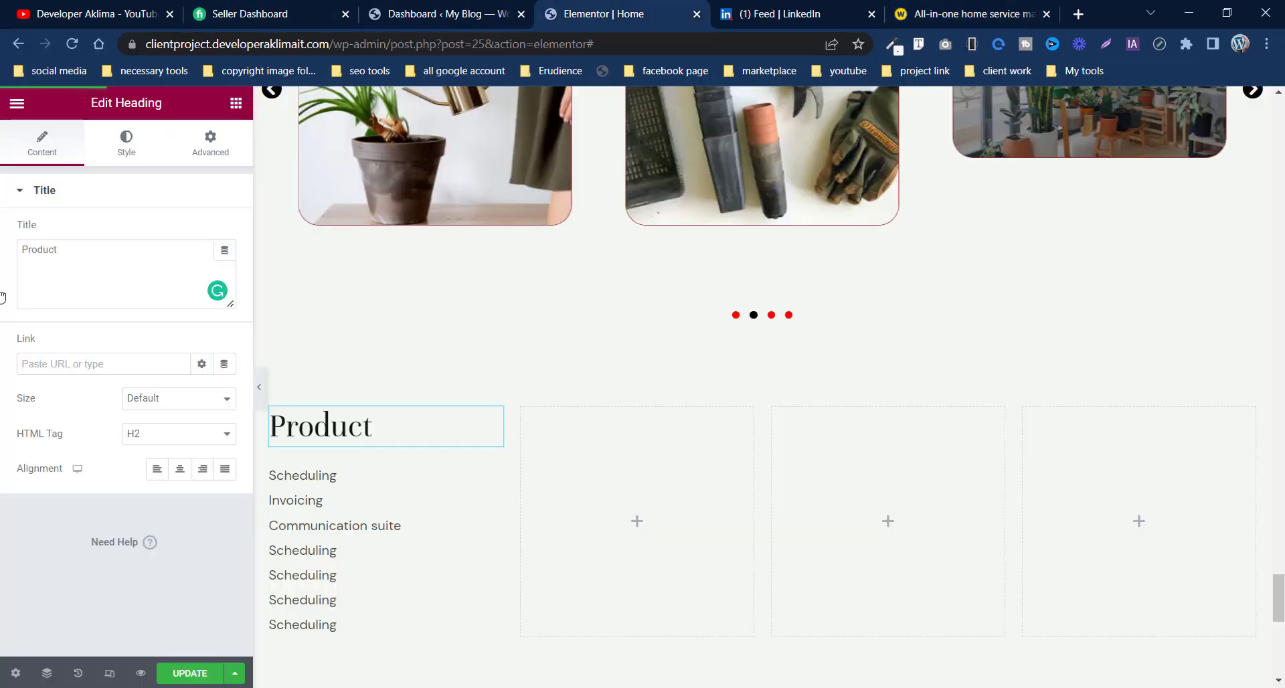
left_click(127, 144)
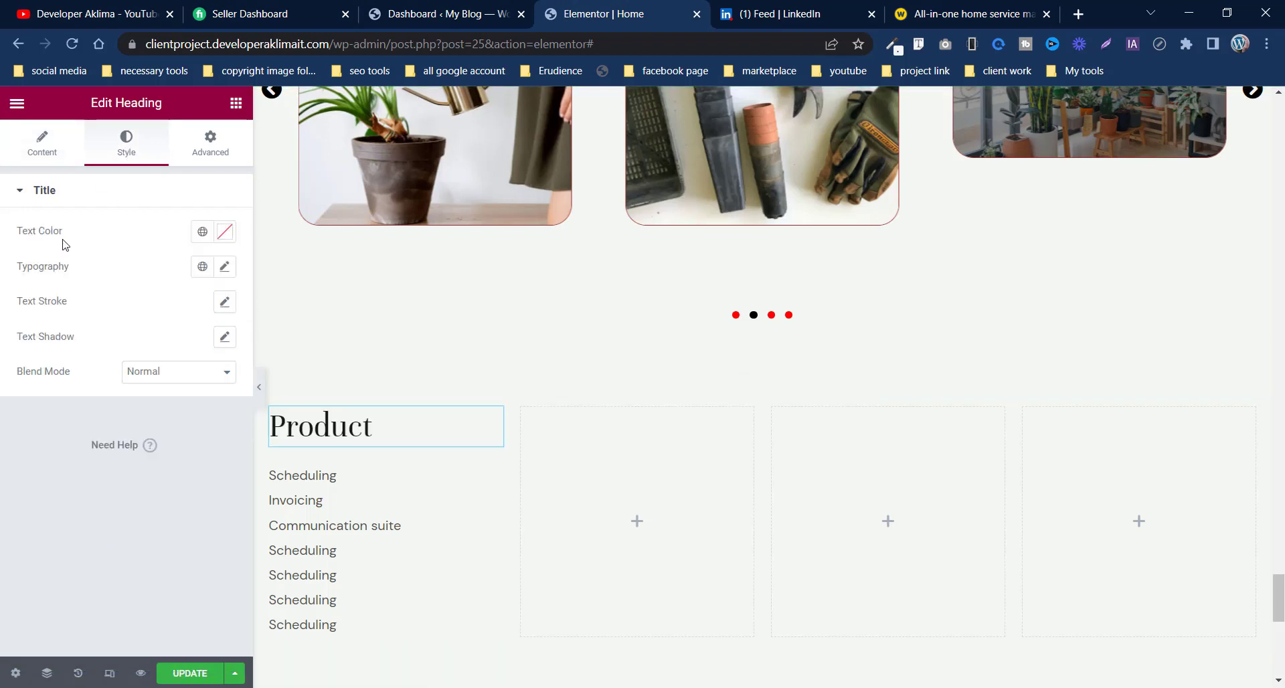
left_click(225, 267)
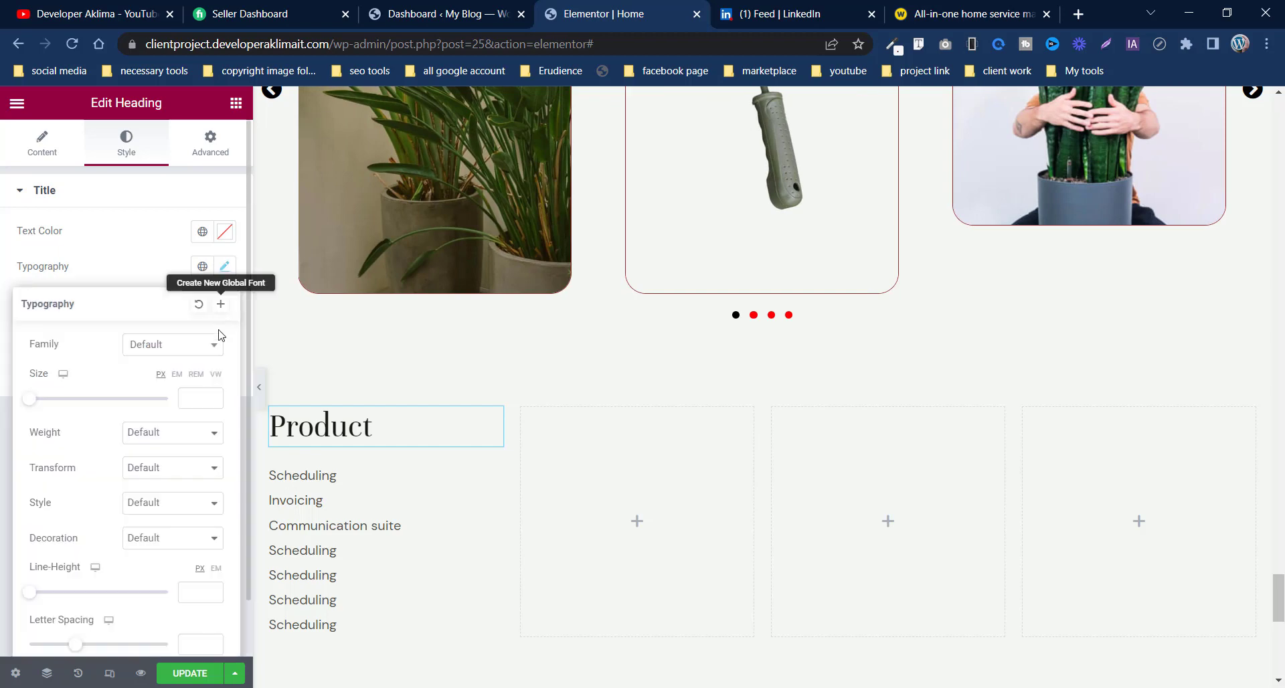
left_click(177, 353)
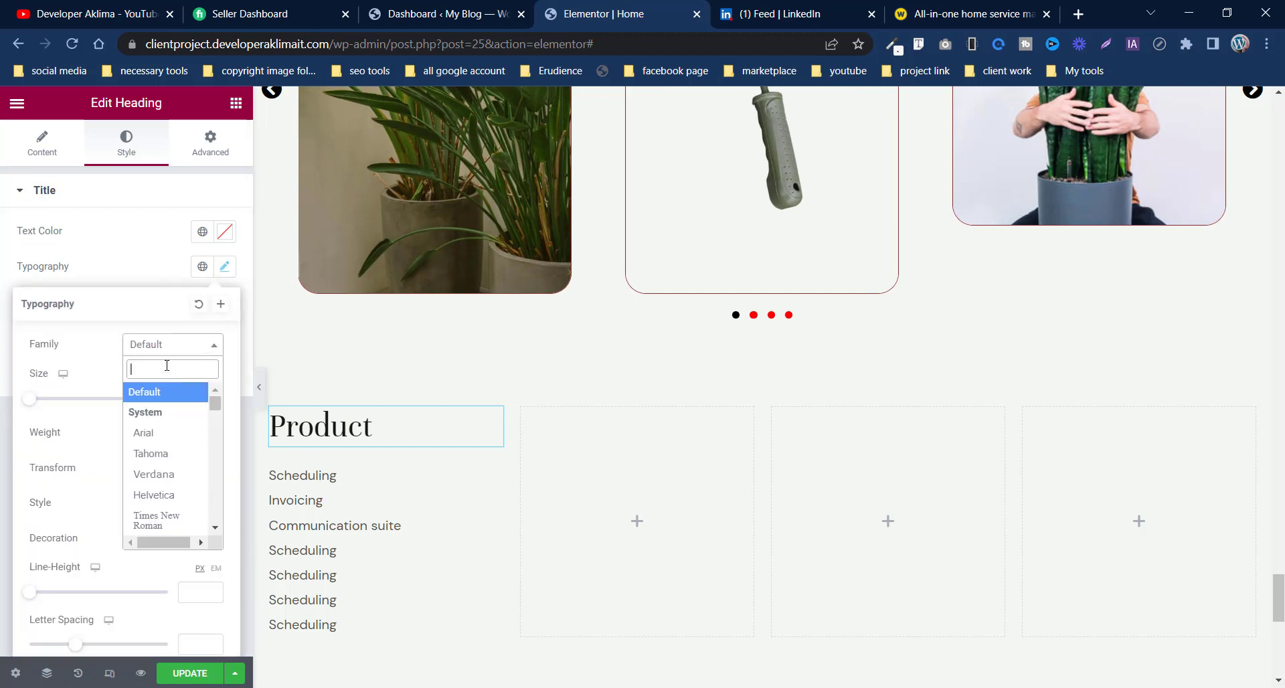
right_click(167, 366)
left_click(202, 494)
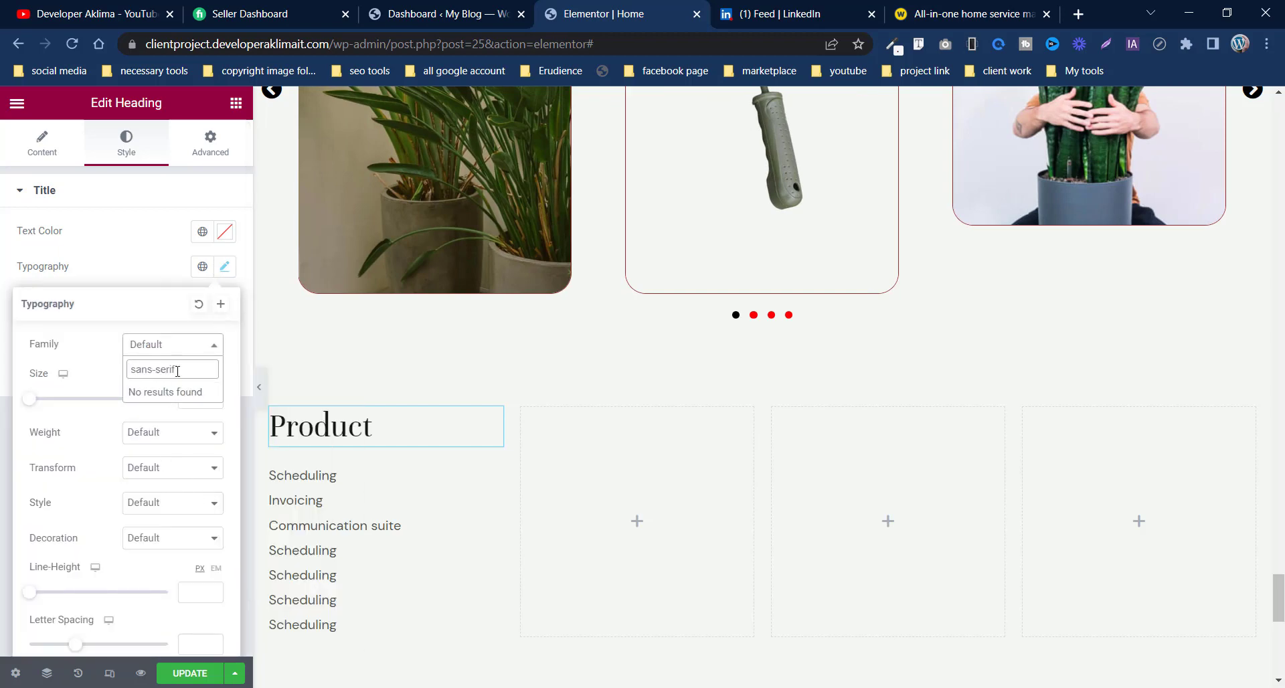
Step: Search the Product heading's font families for "sans" and browse the matching fonts
key("ctrl+a")
key("BackSpace")
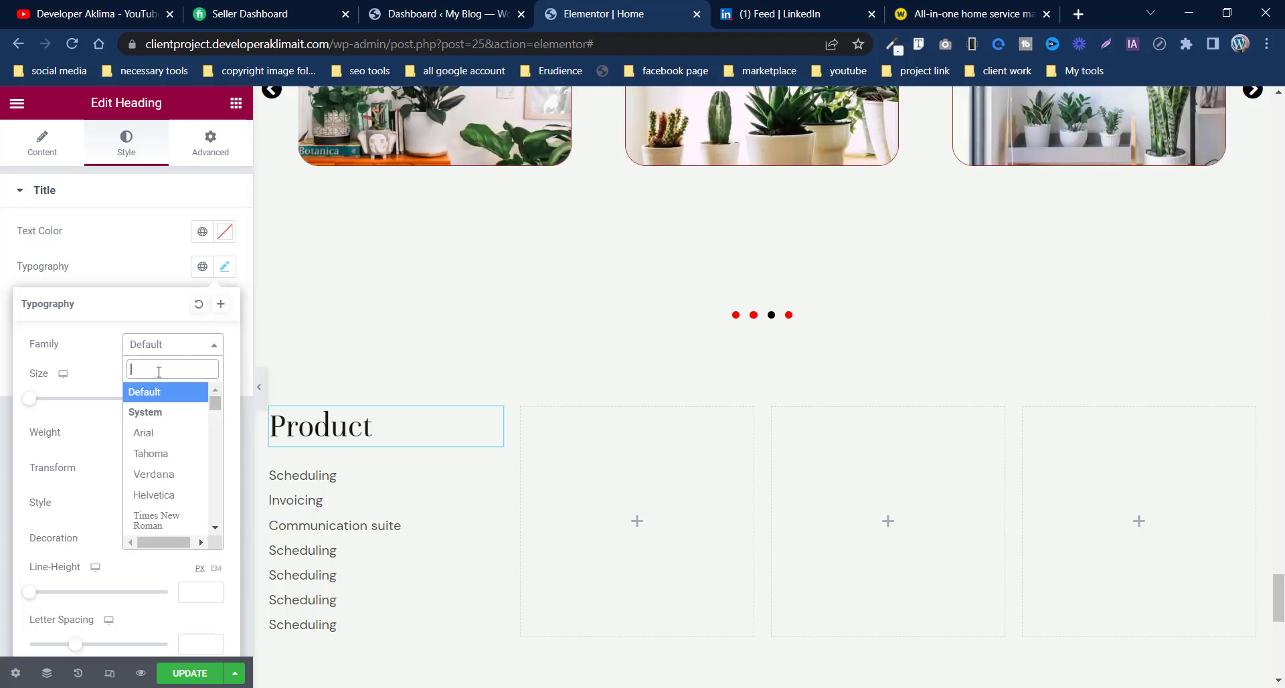
type("san")
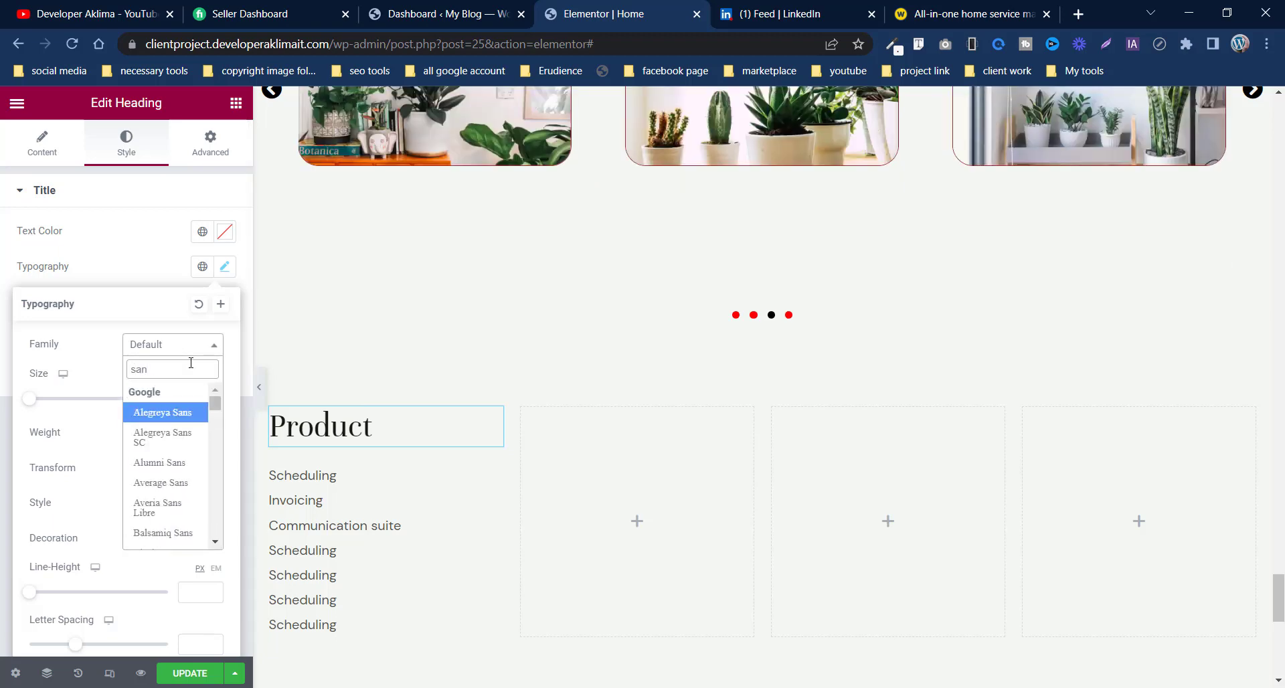
type("s")
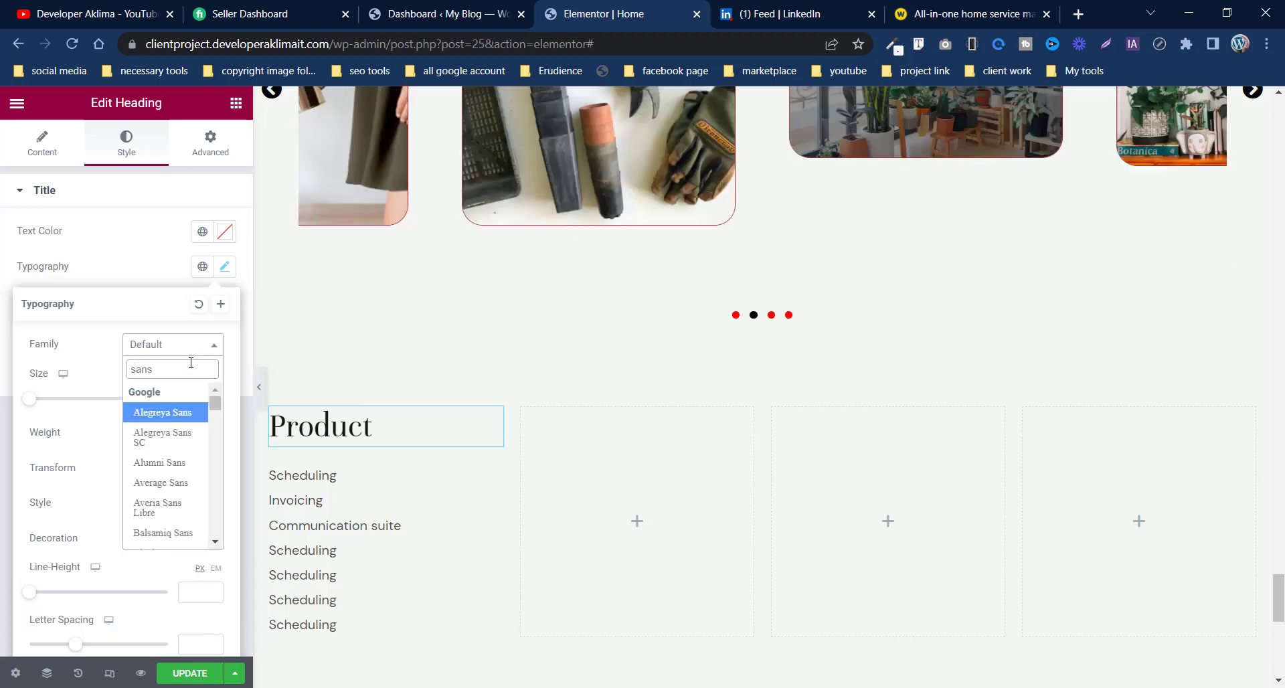
type("-")
key("BackSpace")
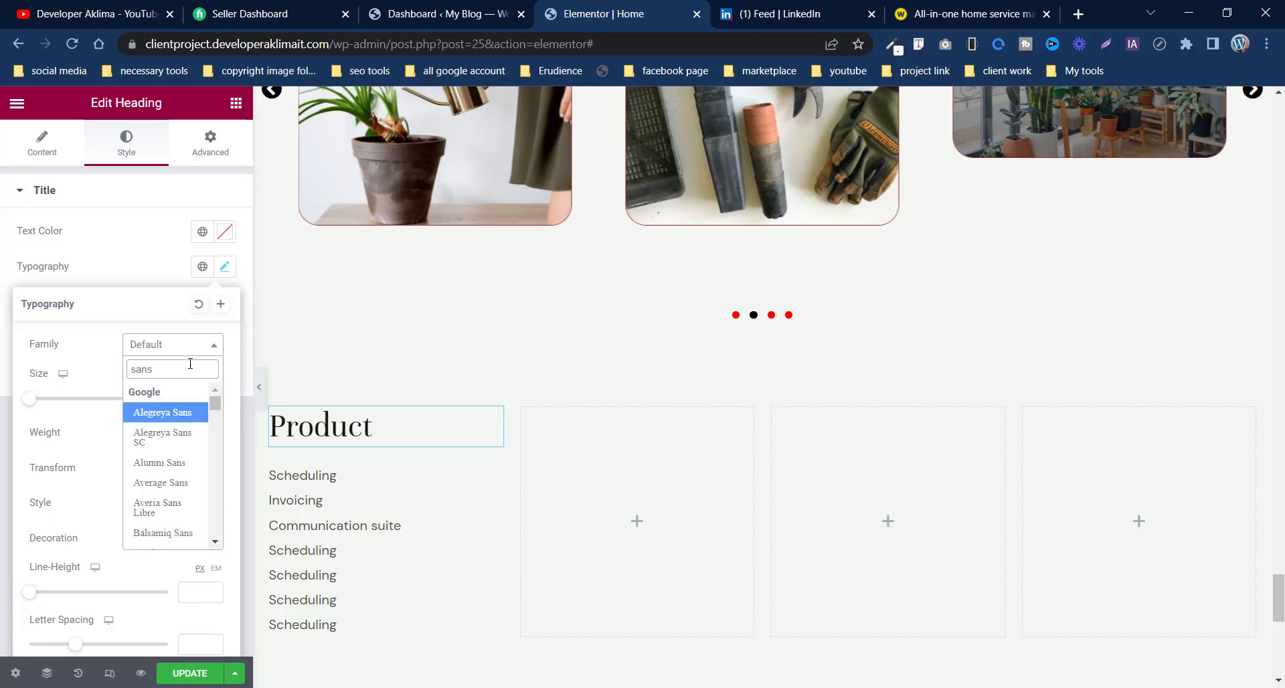
scroll(178, 488, "down", 15)
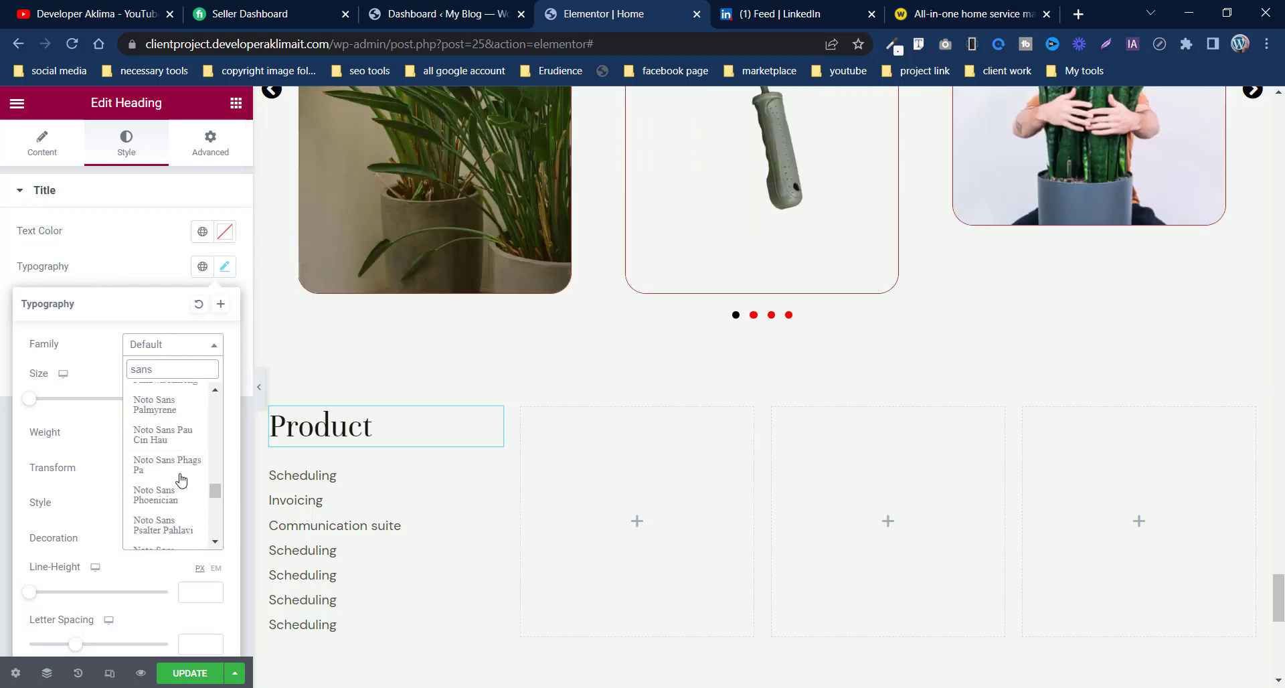
scroll(181, 479, "down", 10)
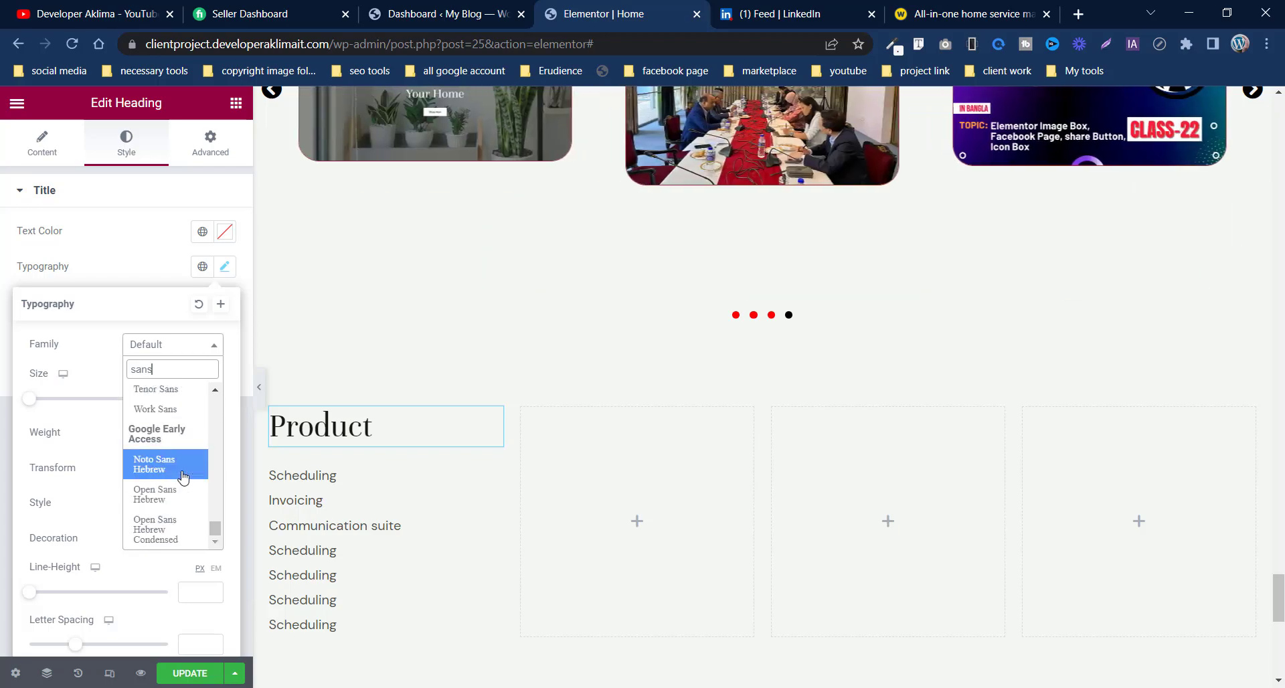
scroll(181, 480, "up", 5)
Step: Check the font name in Font Finder and search the heading's font families for "Plus Jakarta Sans"
key("alt+Tab")
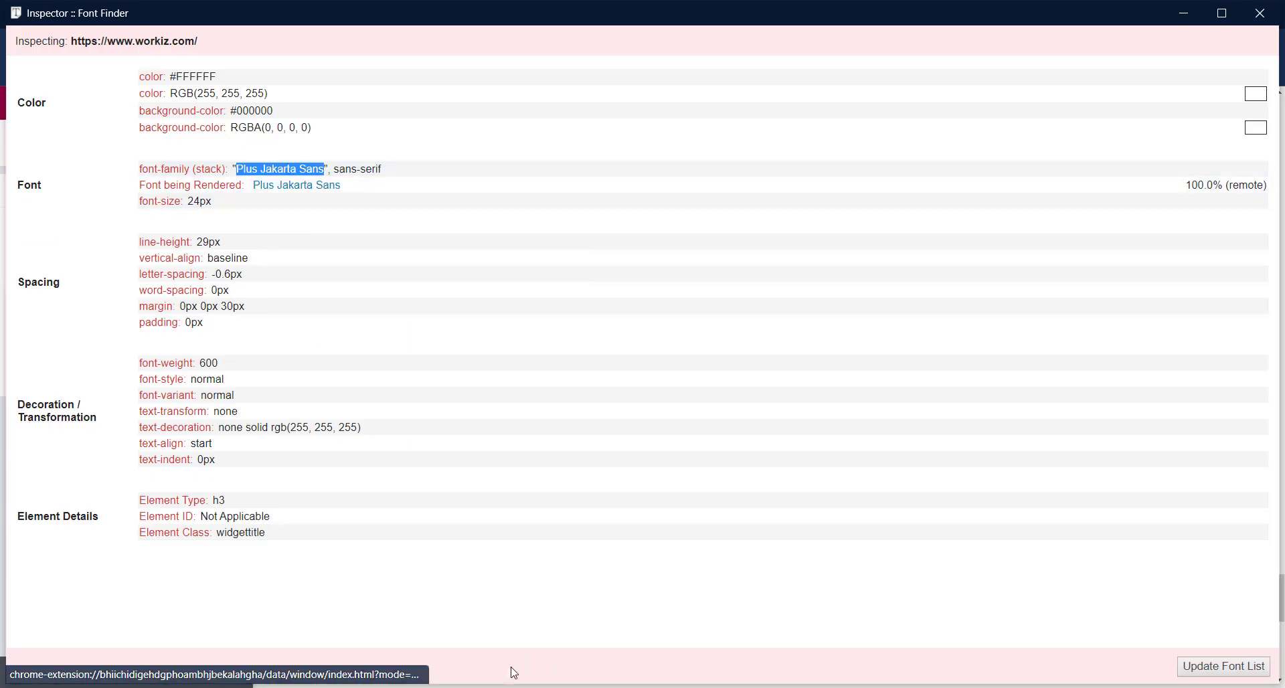
key("alt+Tab")
double_click(138, 370)
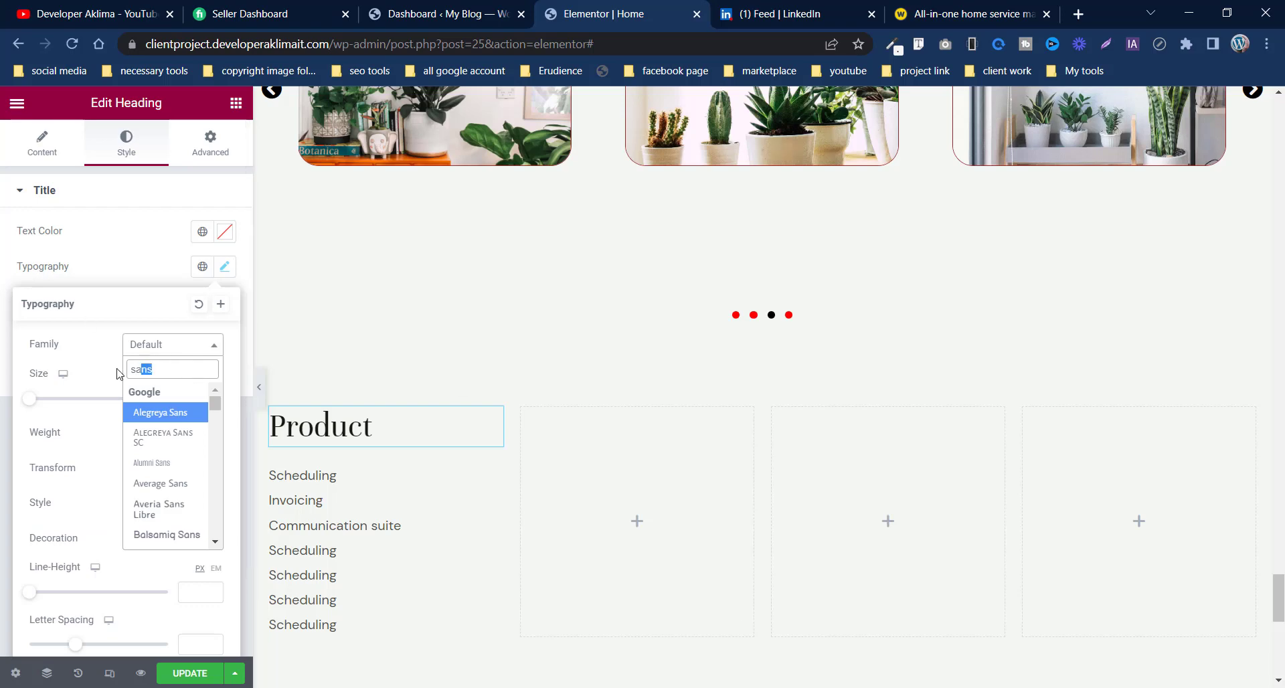
left_click(225, 268)
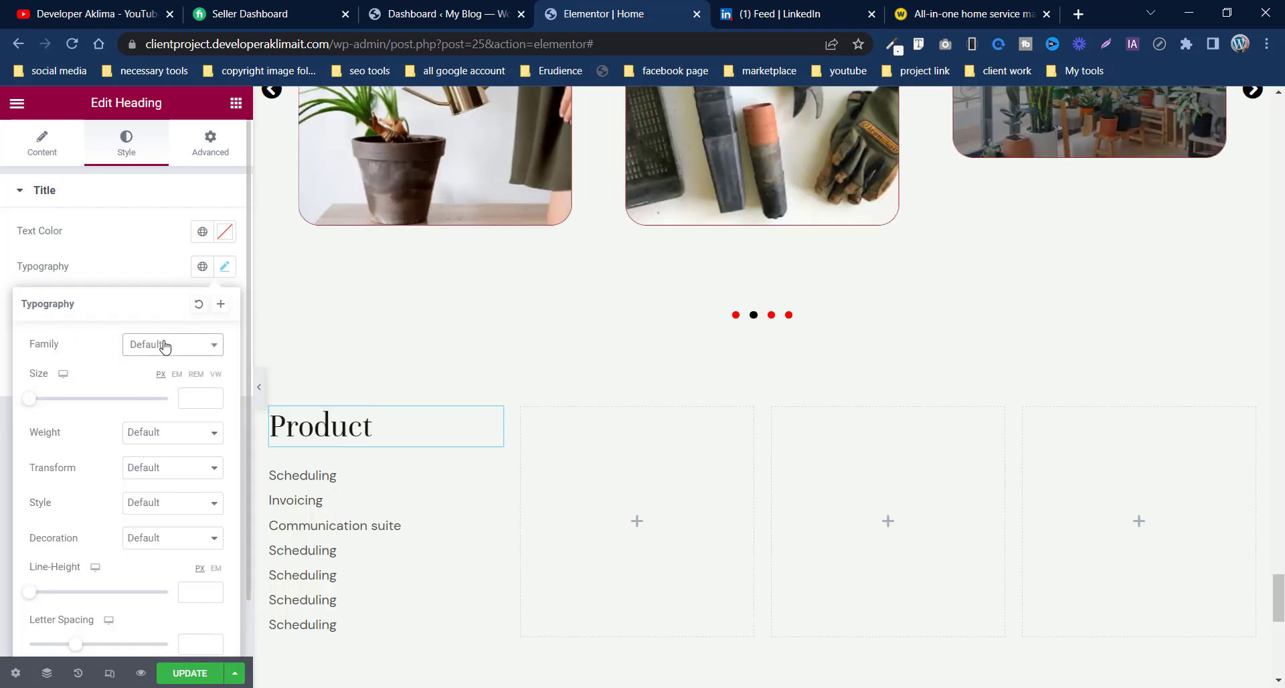
left_click(169, 344)
right_click(151, 376)
left_click(196, 496)
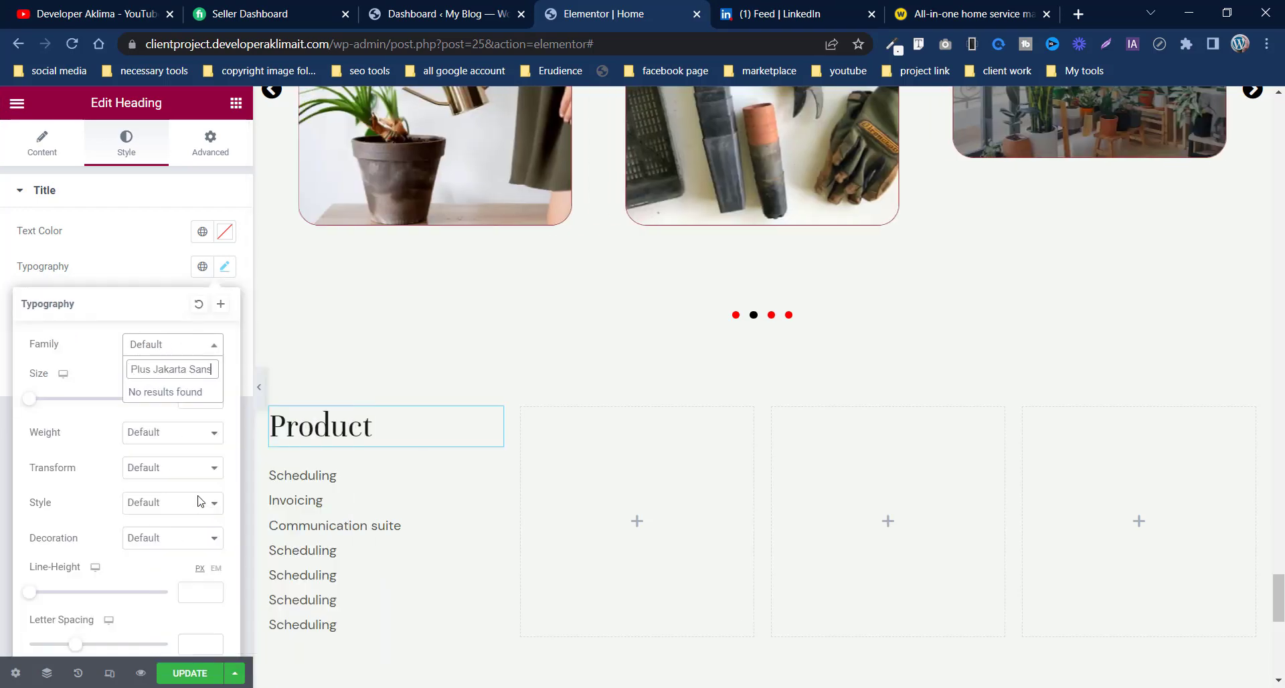
left_click(186, 359)
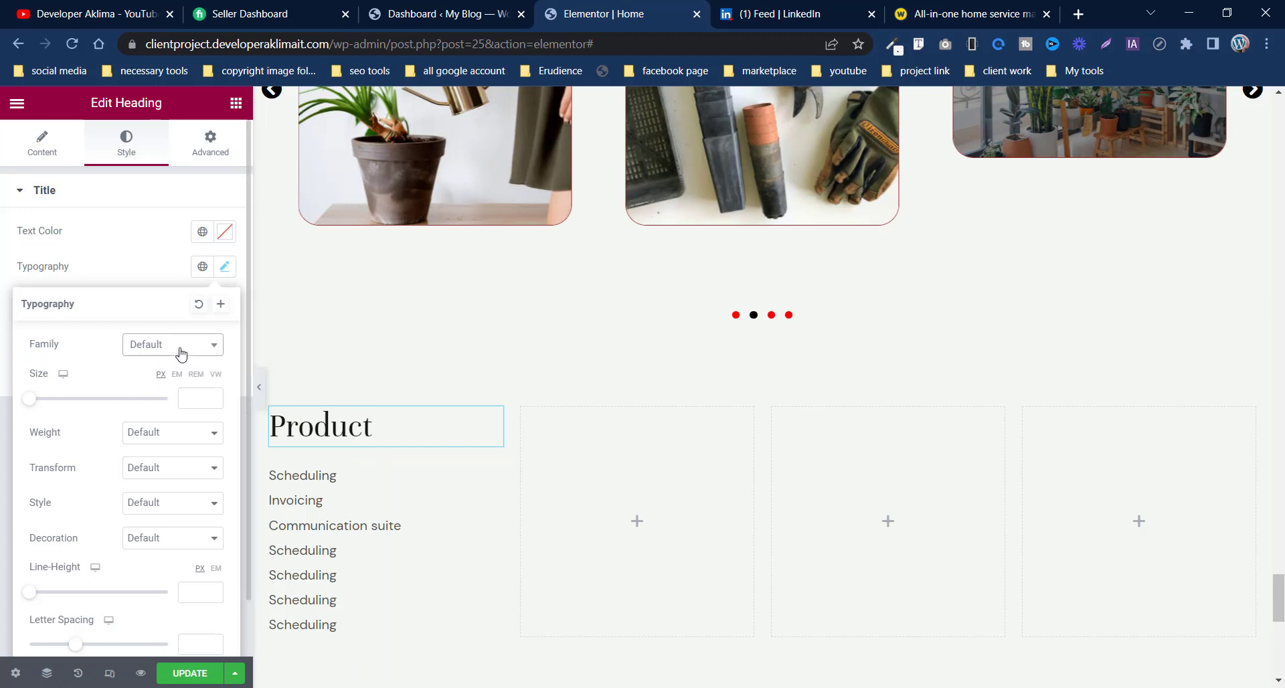
Step: Recheck the font details in Font Finder and set the Product heading's font family to Arial
left_click(181, 355)
key("alt+Tab")
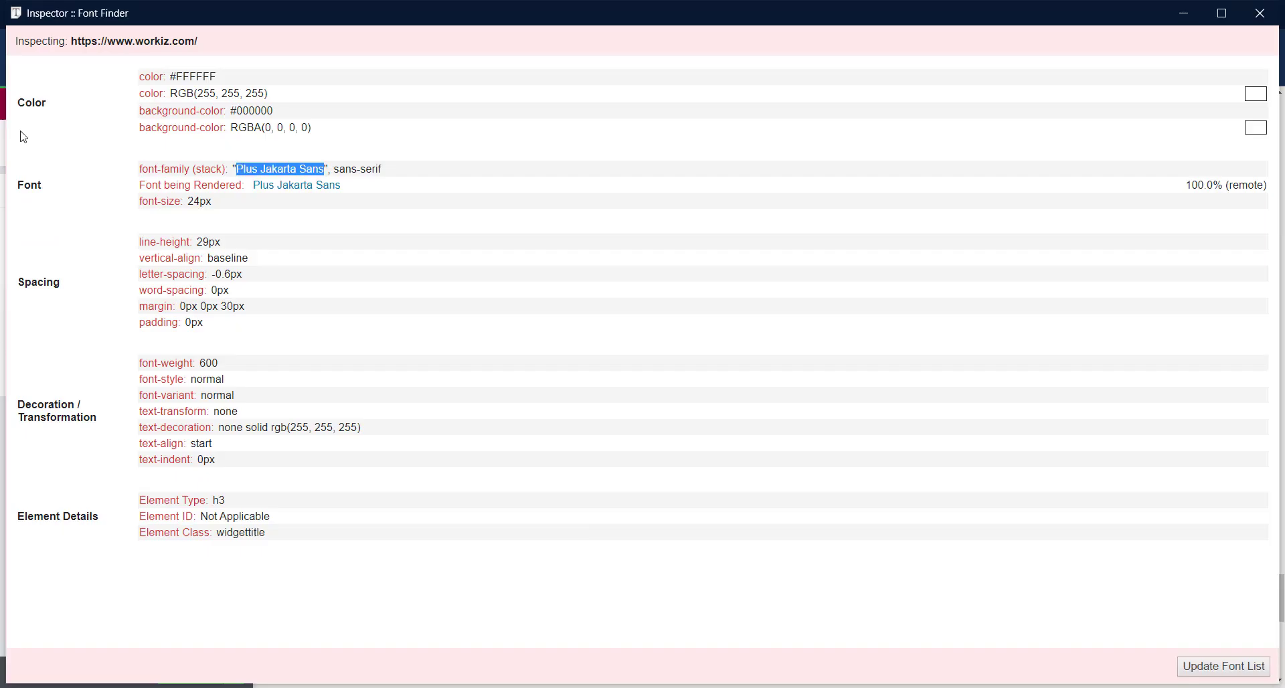
key("alt+Tab")
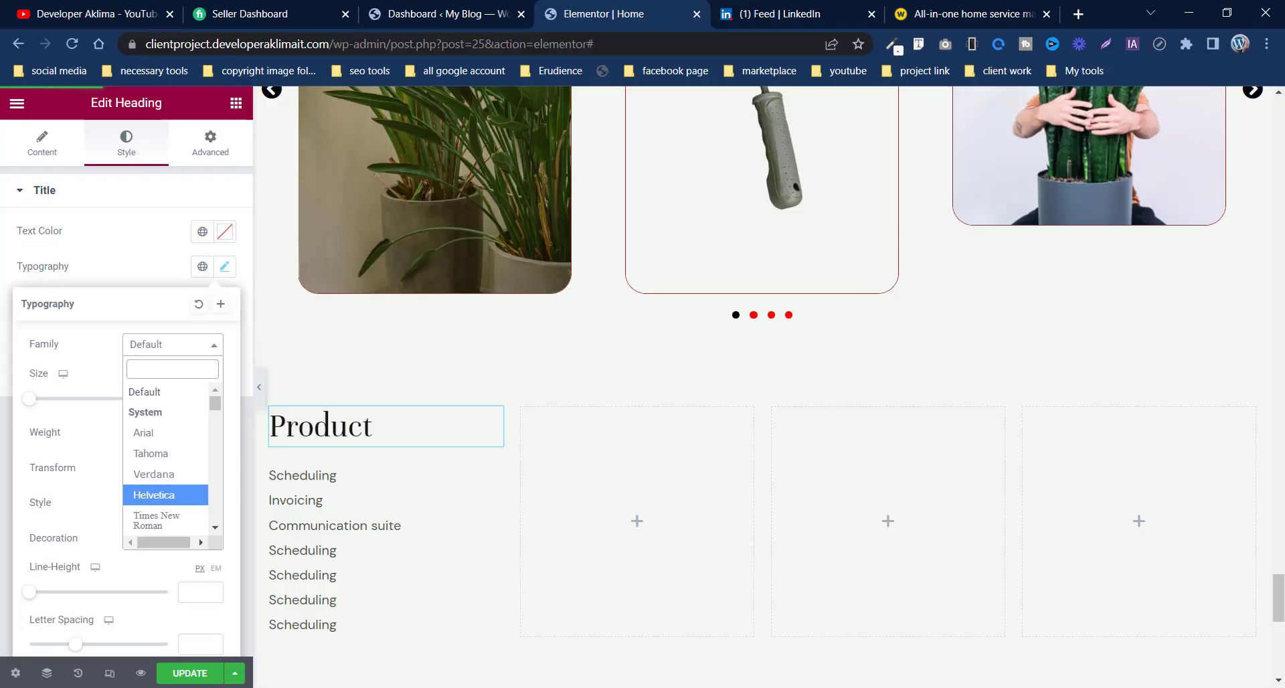
left_click(144, 443)
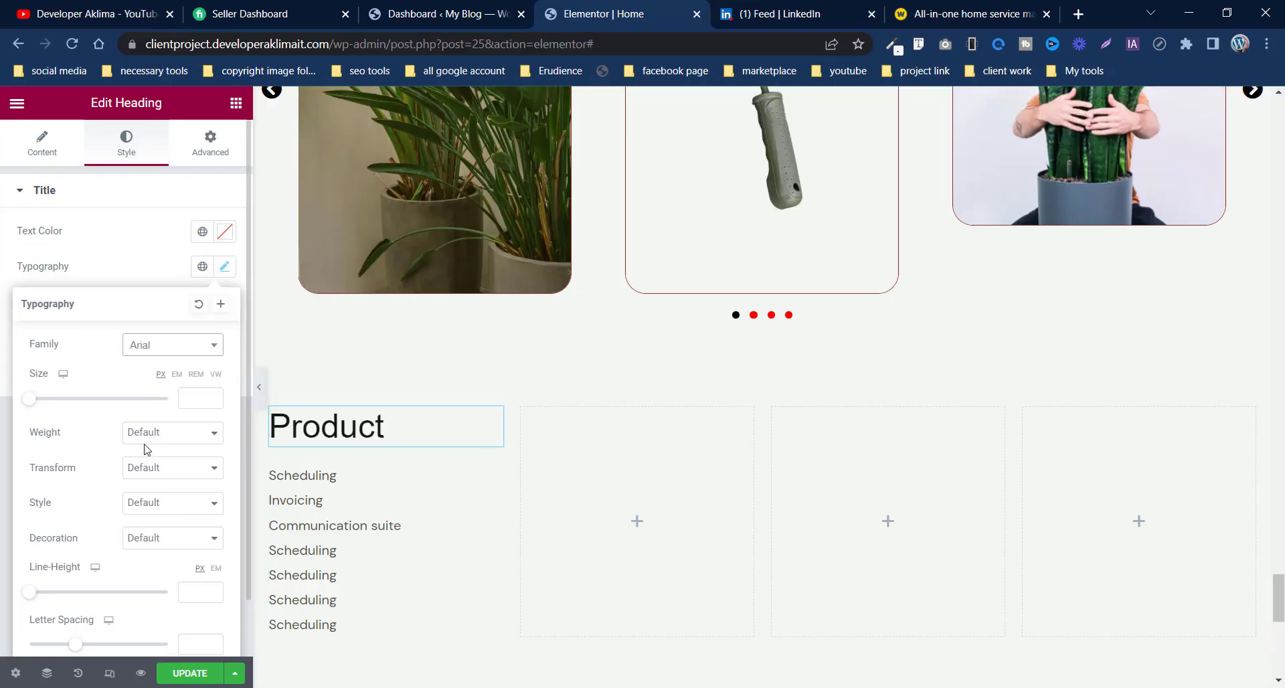
Step: Set the Product heading's font weight to 600 and its size to 24 px
left_click(172, 435)
key("Escape")
left_click(145, 519)
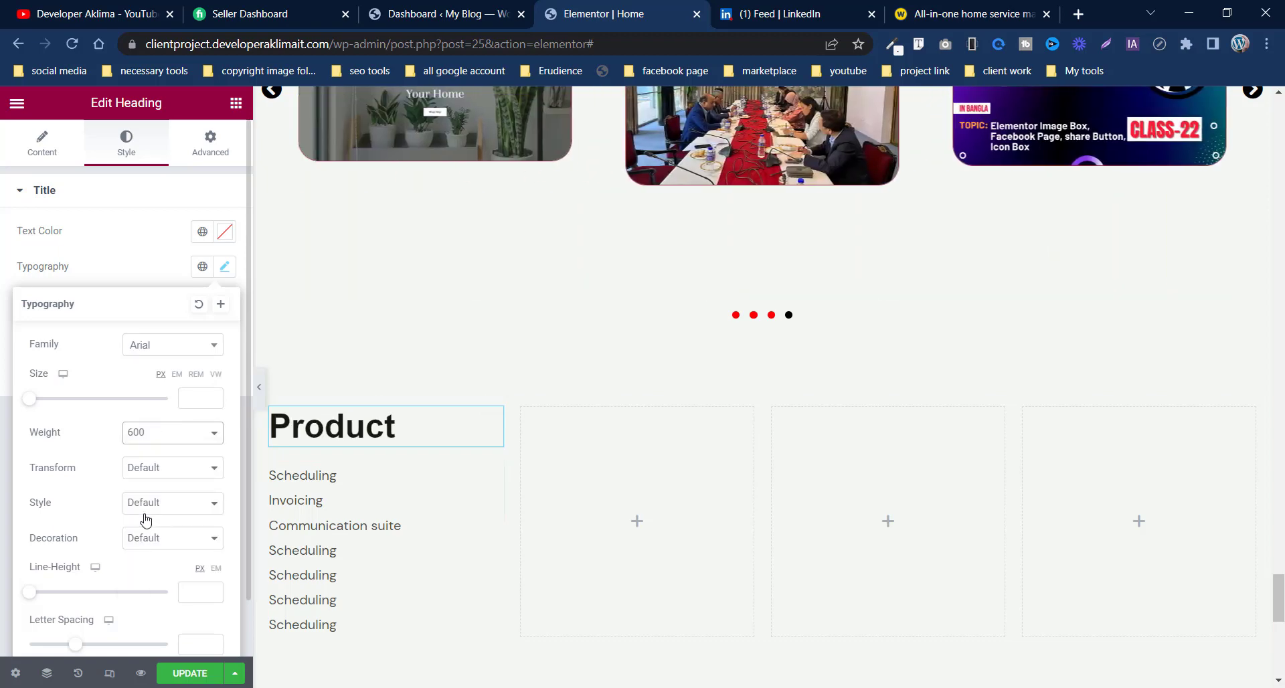
left_click(198, 400)
type("24")
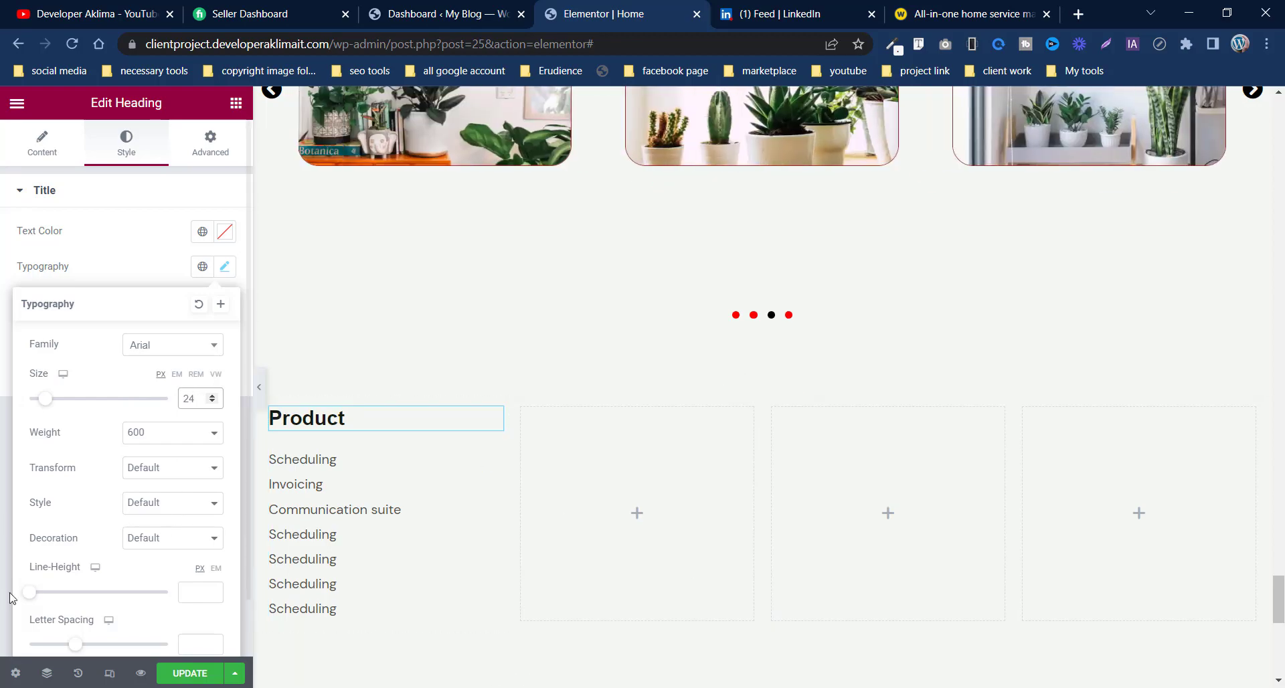
Step: Copy the line-height value 29 from Font Finder into the Product heading's line height and close the Font Finder inspector
key("alt+Tab")
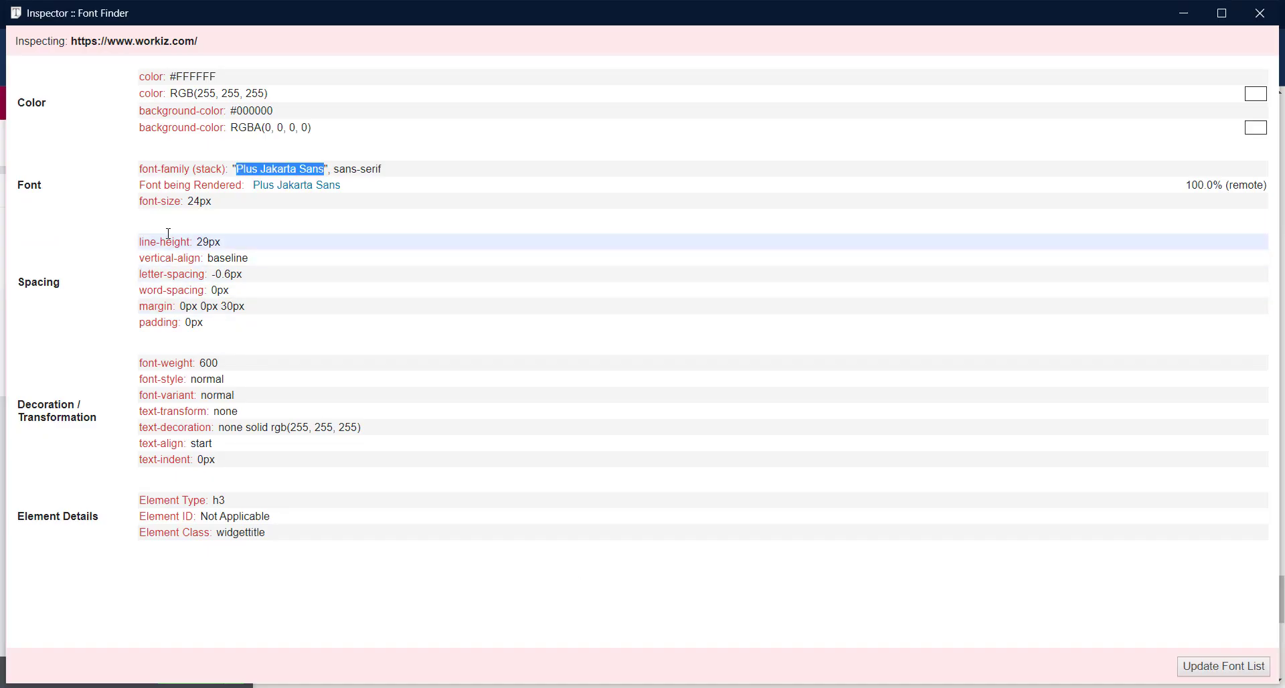
left_click_drag(198, 242, 205, 241)
right_click(209, 241)
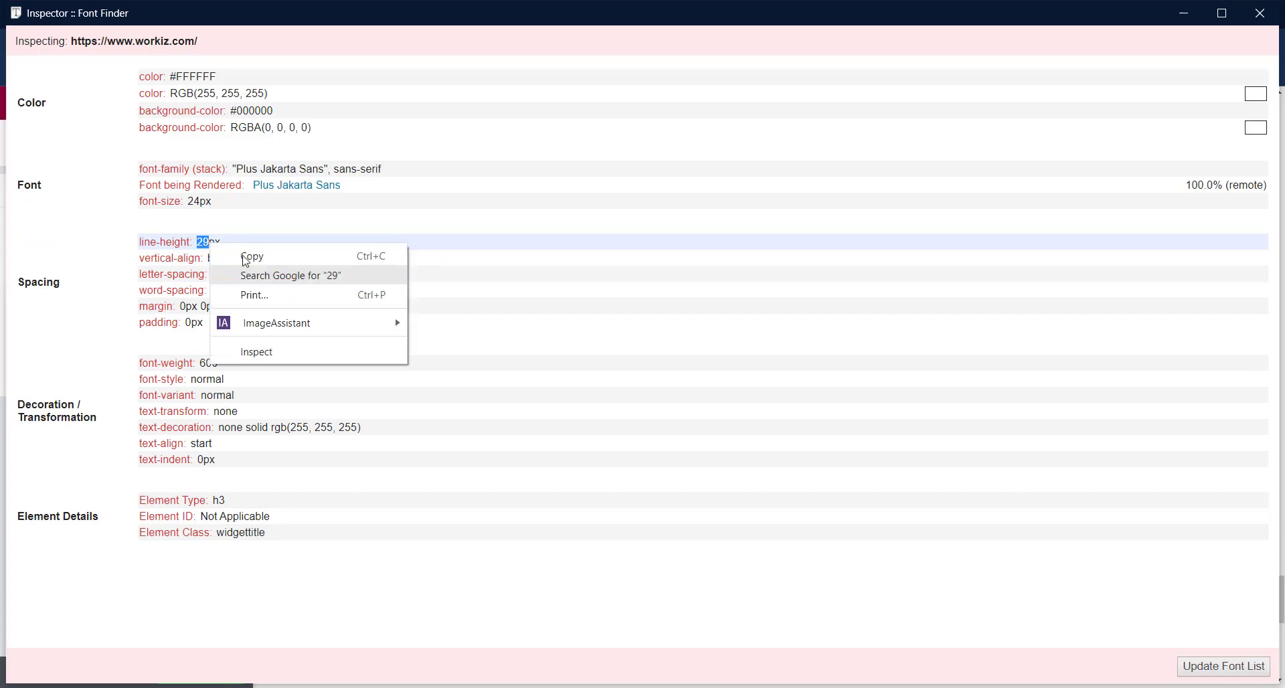
left_click(244, 255)
key("alt+Tab")
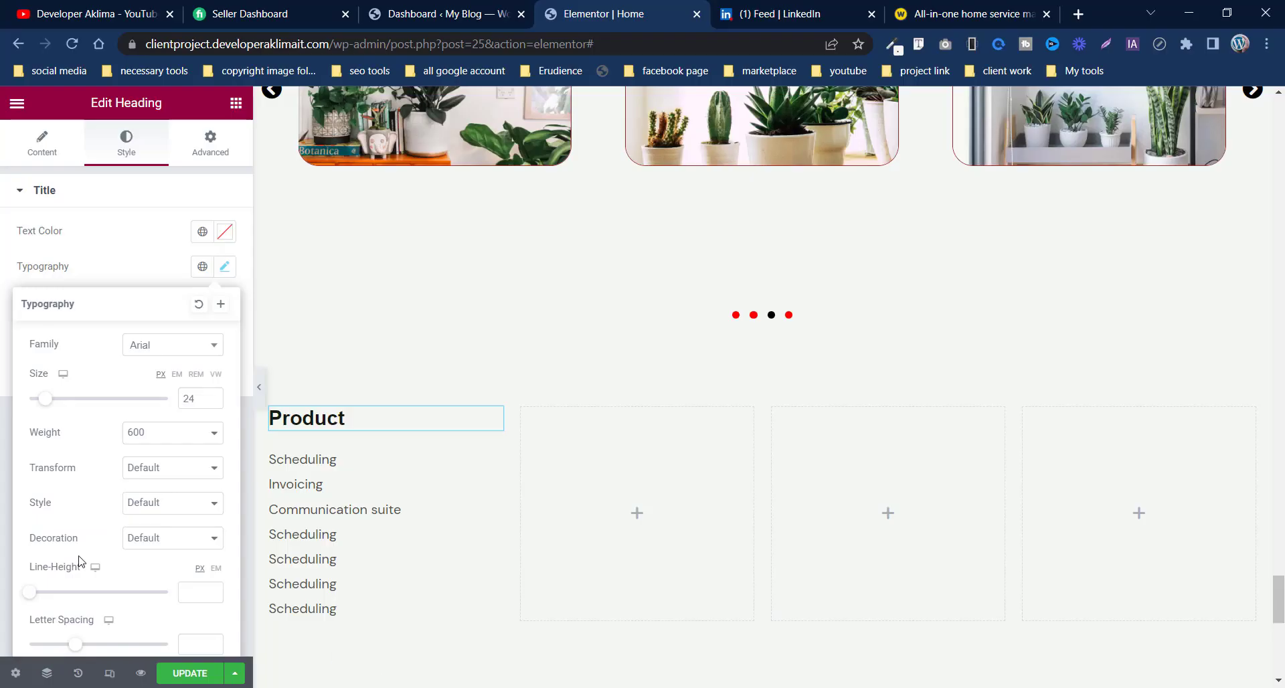
right_click(196, 592)
left_click(235, 438)
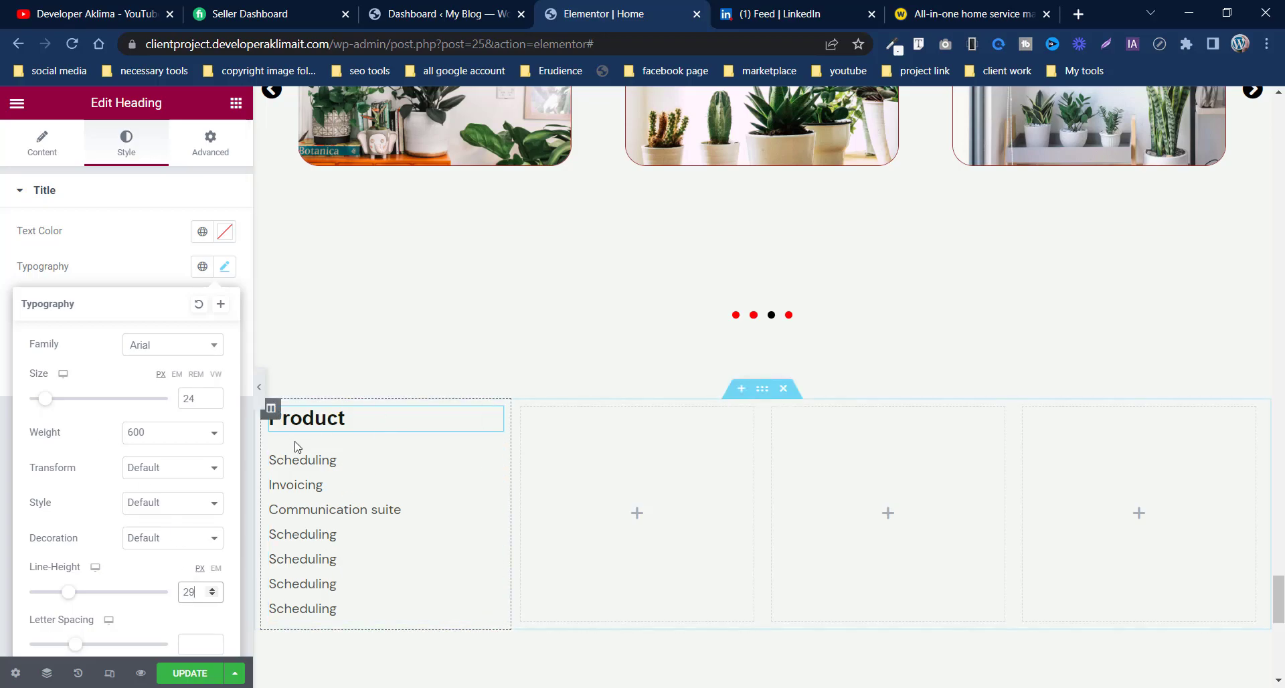
key("alt+Tab")
left_click(1266, 10)
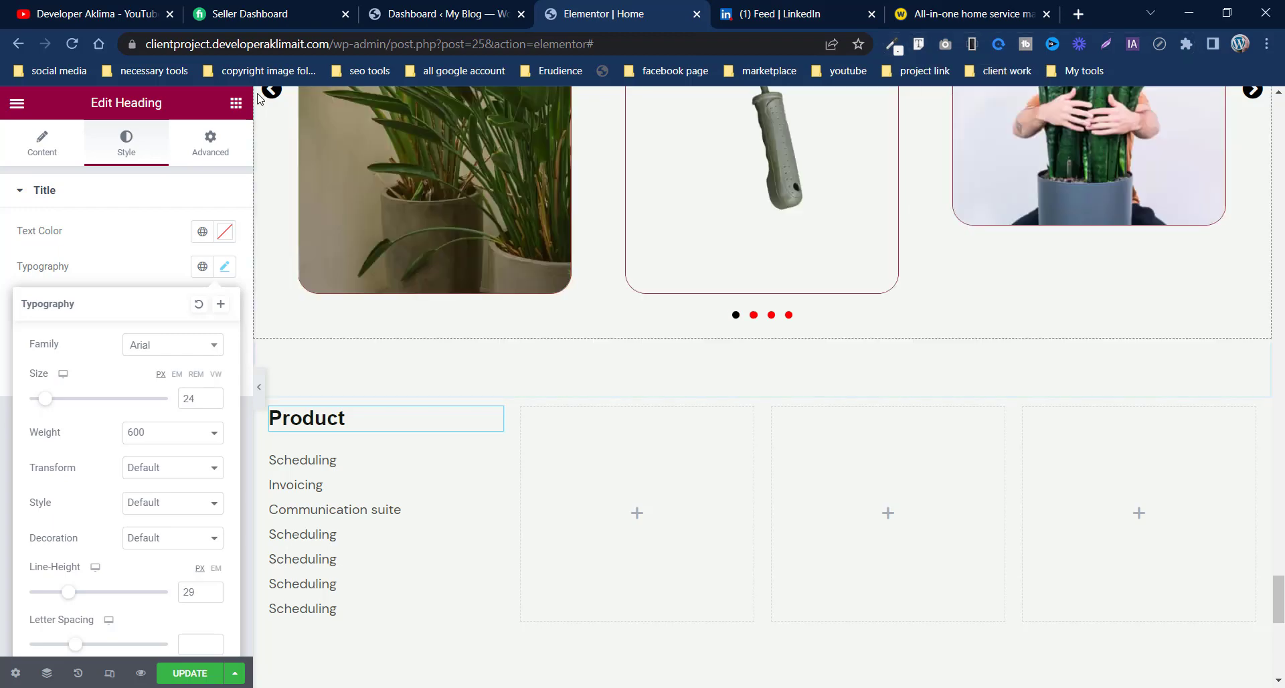
Step: Add a Heading widget to the second column and replace its title with "Product" copied from the first column's heading
left_click(236, 102)
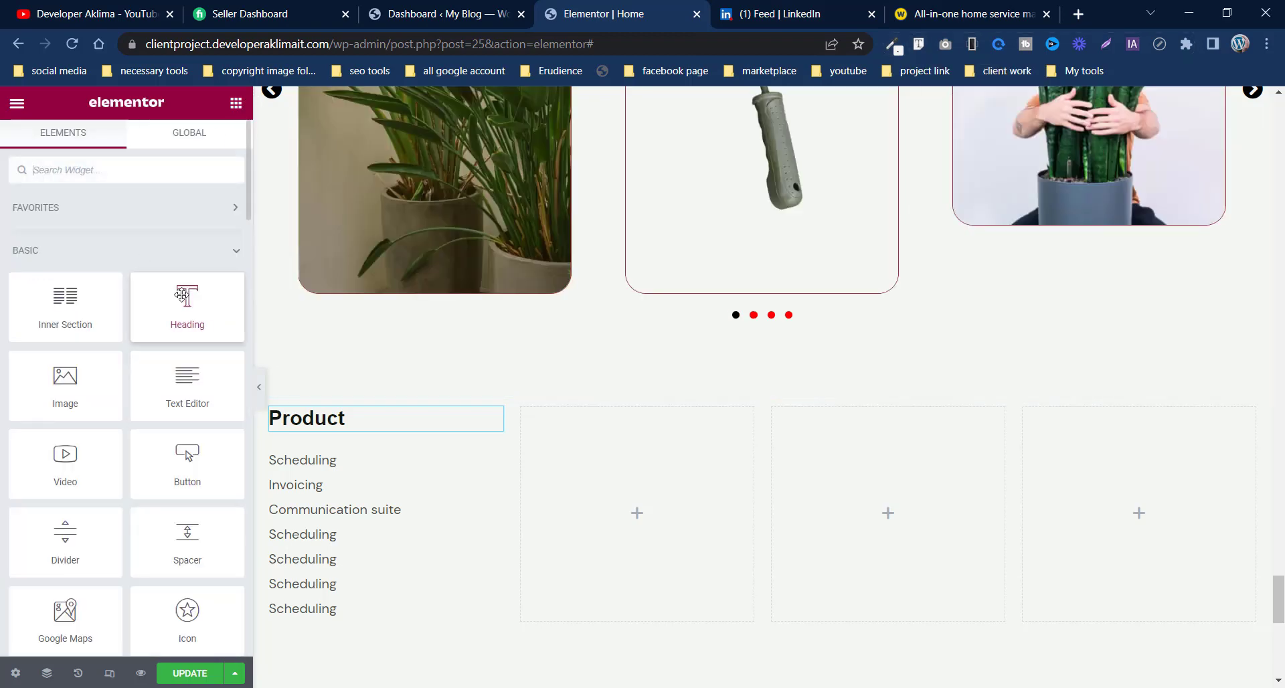
left_click_drag(188, 305, 621, 500)
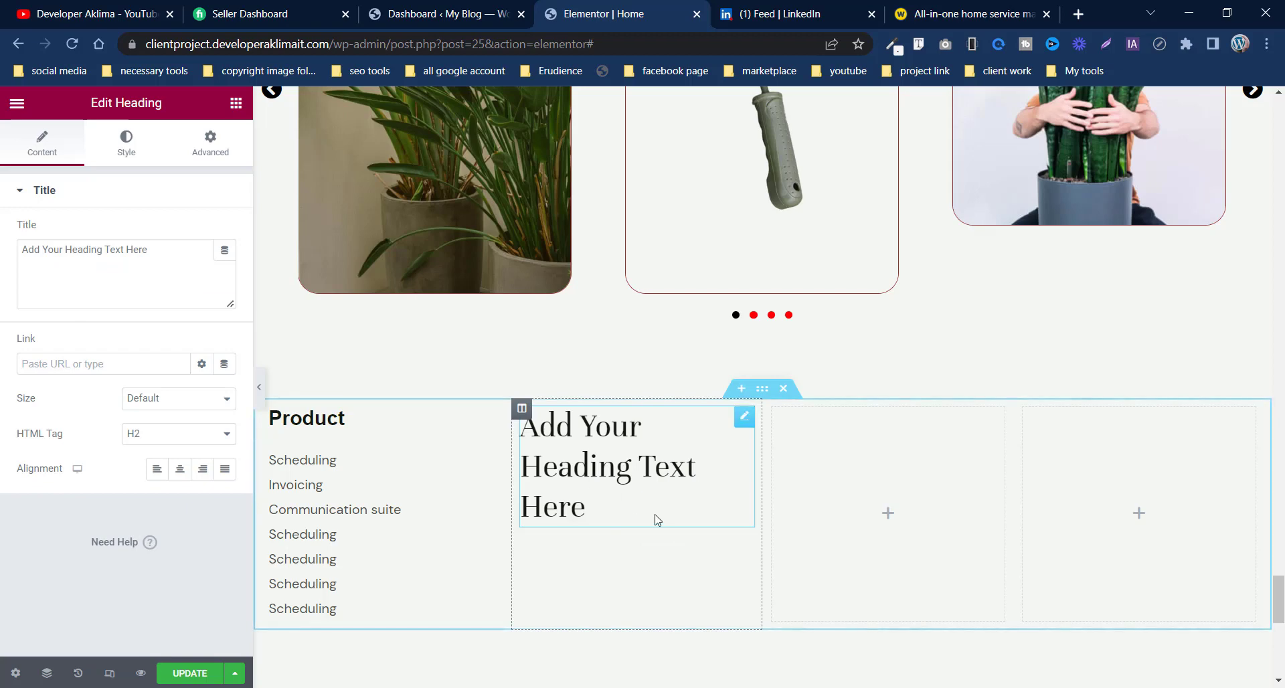
left_click(359, 424)
left_click(127, 142)
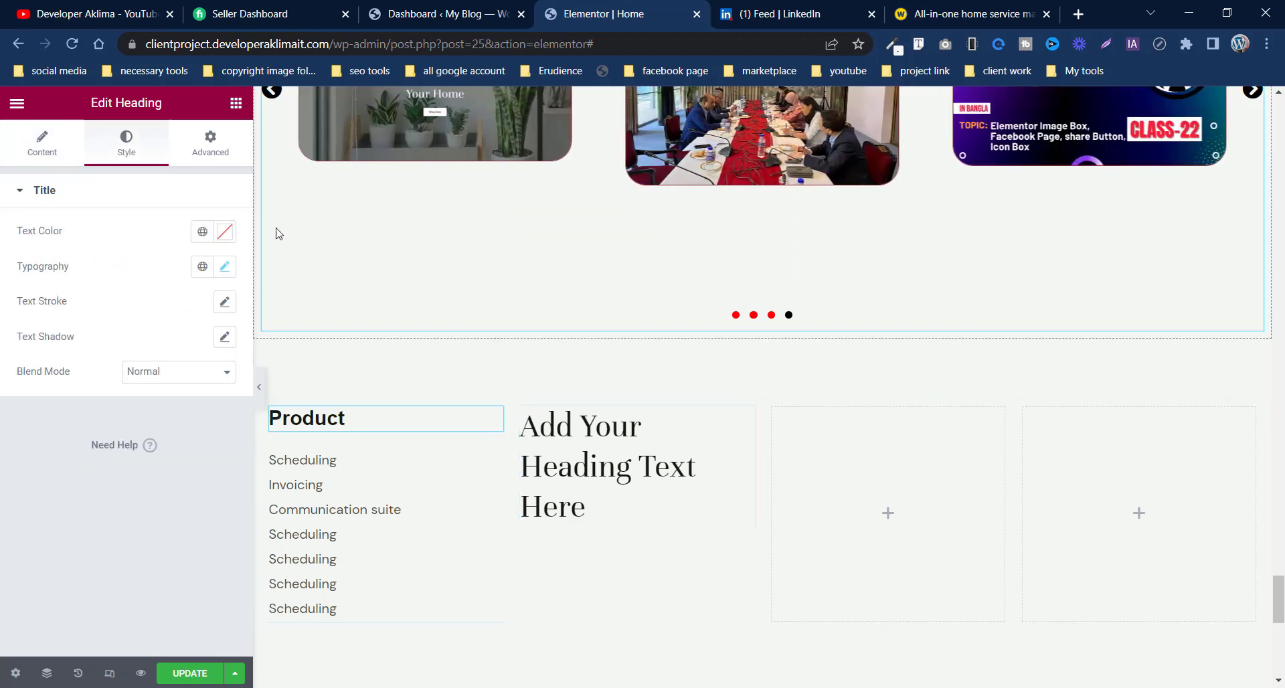
left_click(43, 143)
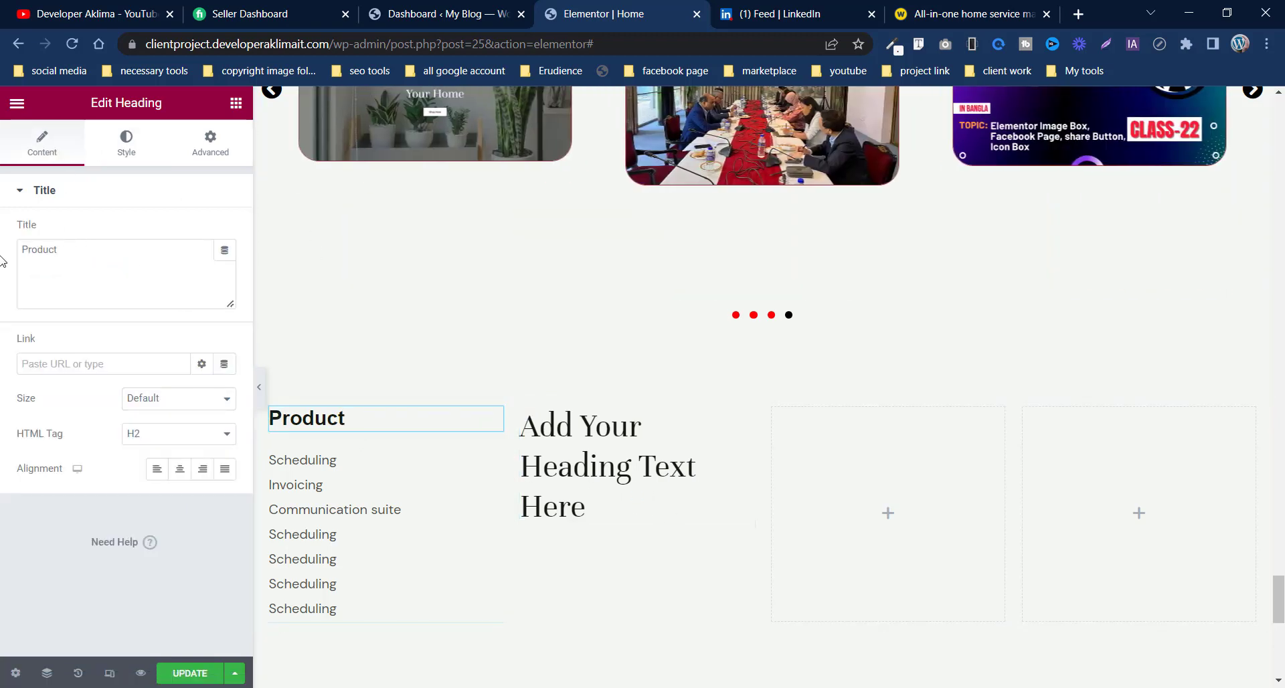
double_click(56, 265)
right_click(55, 265)
left_click(62, 315)
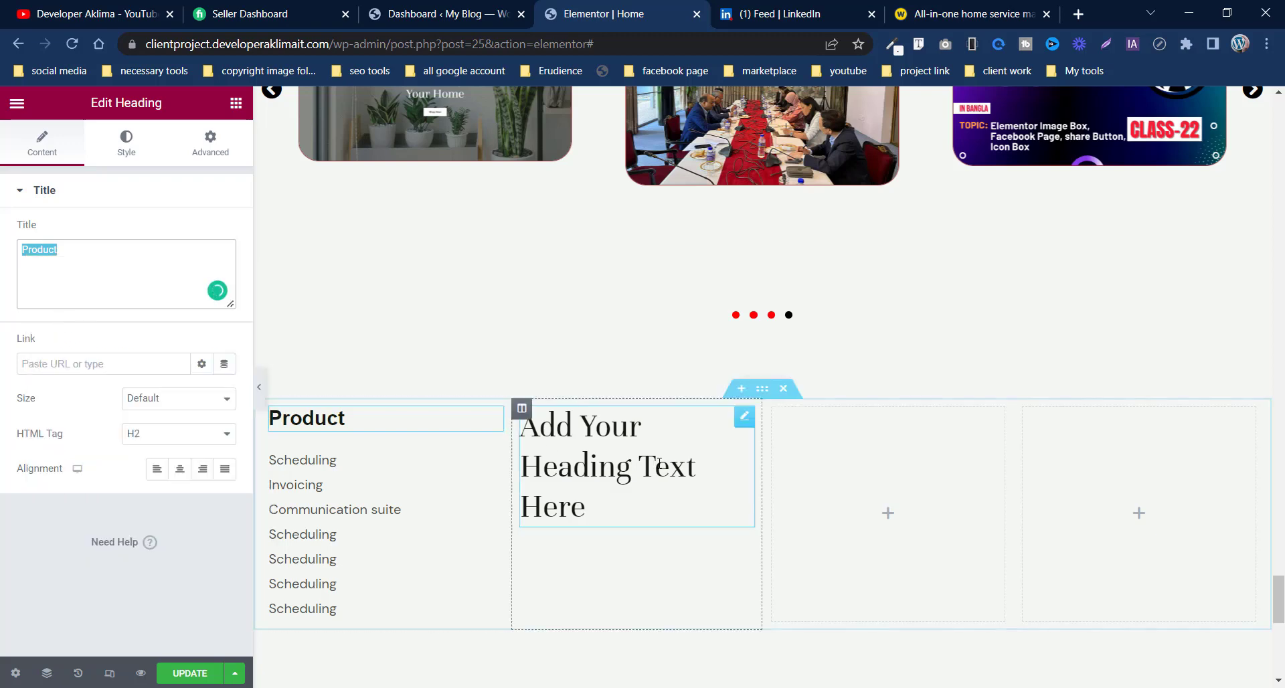
left_click(585, 507)
triple_click(64, 266)
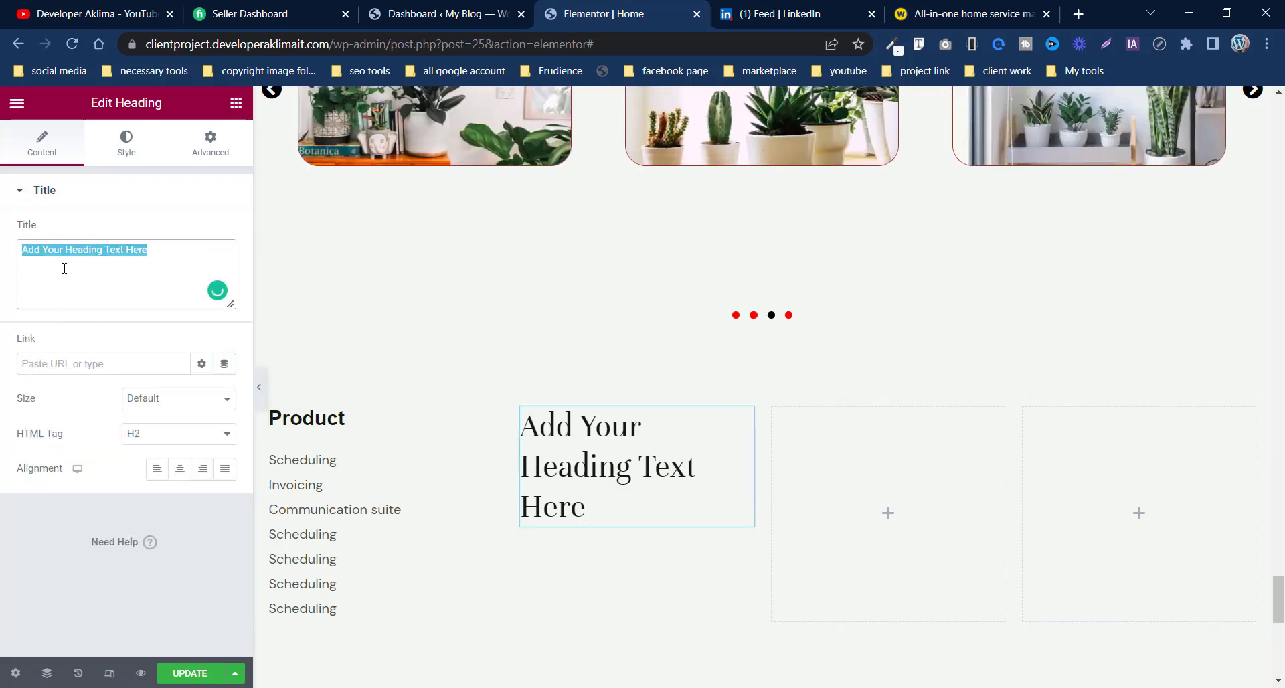
right_click(66, 266)
left_click(107, 336)
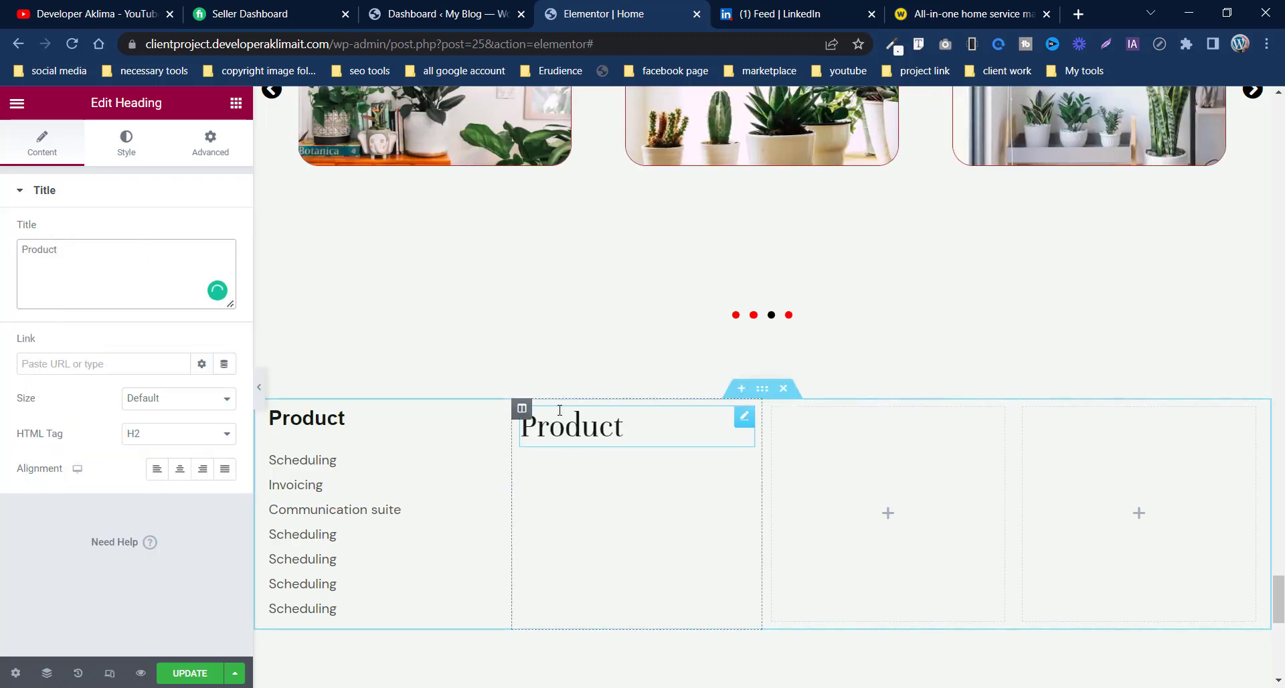
Step: Review the Workiz footer's columns, and dismiss the notification after returning to the Elementor page
left_click(970, 14)
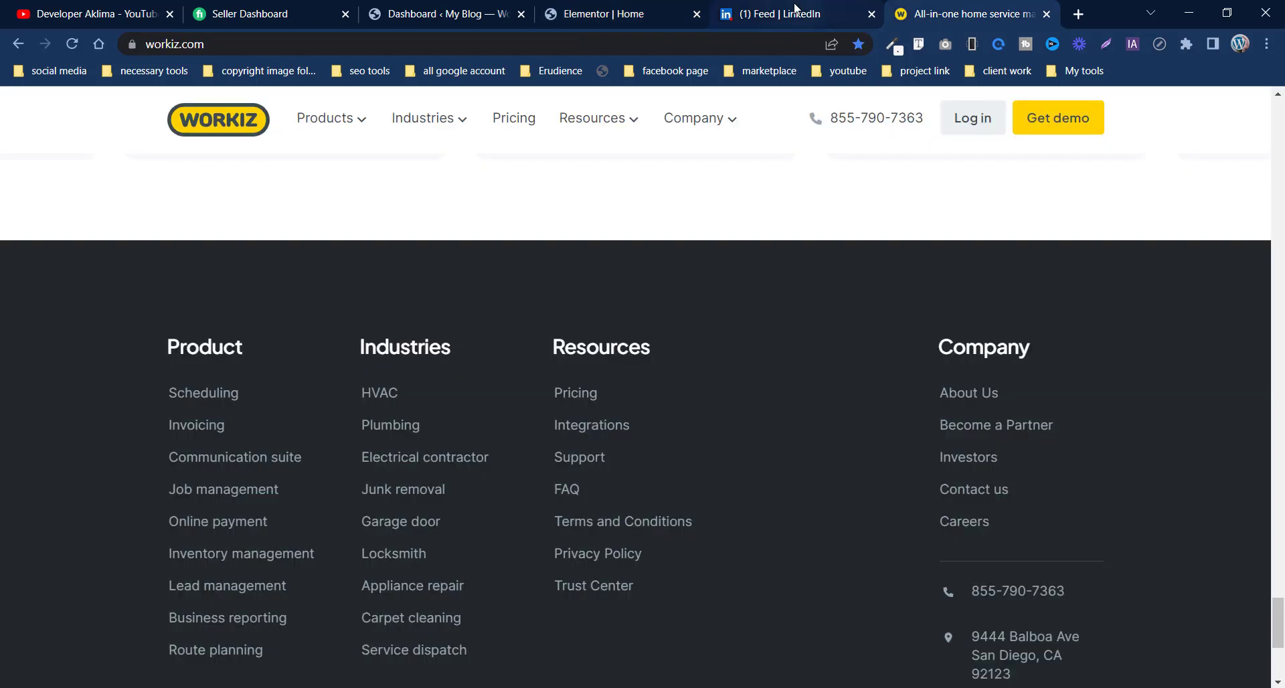
left_click(602, 13)
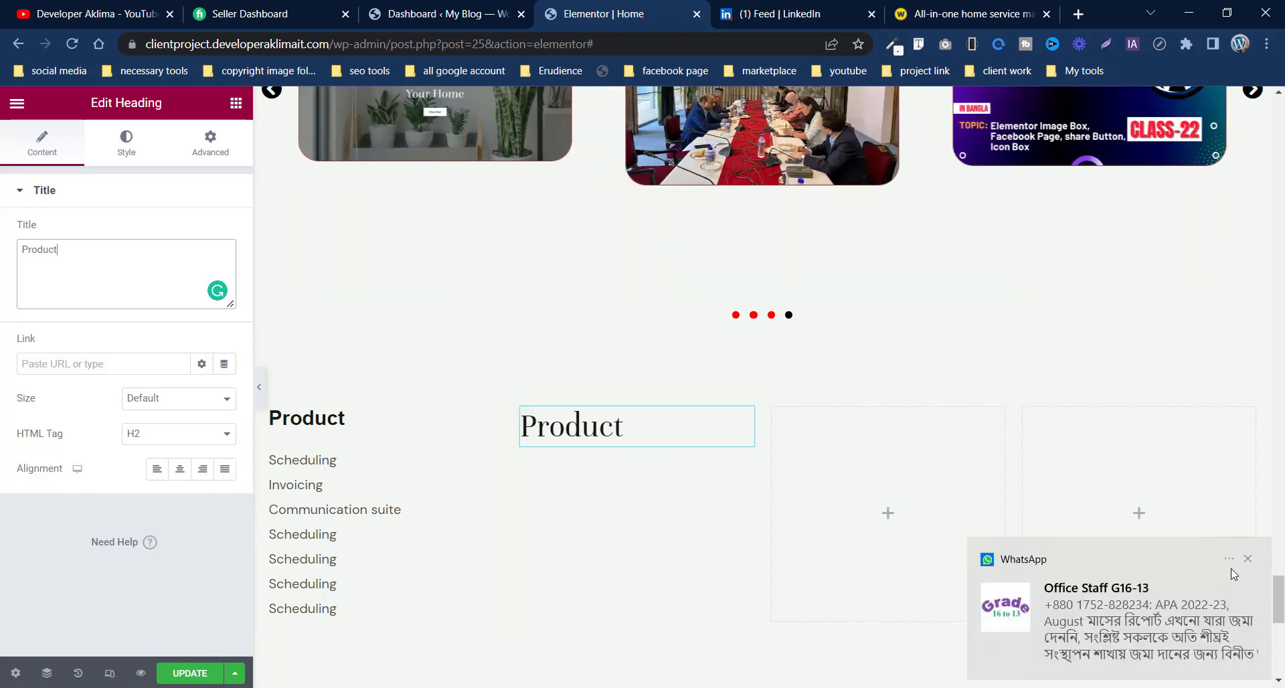
left_click(1247, 560)
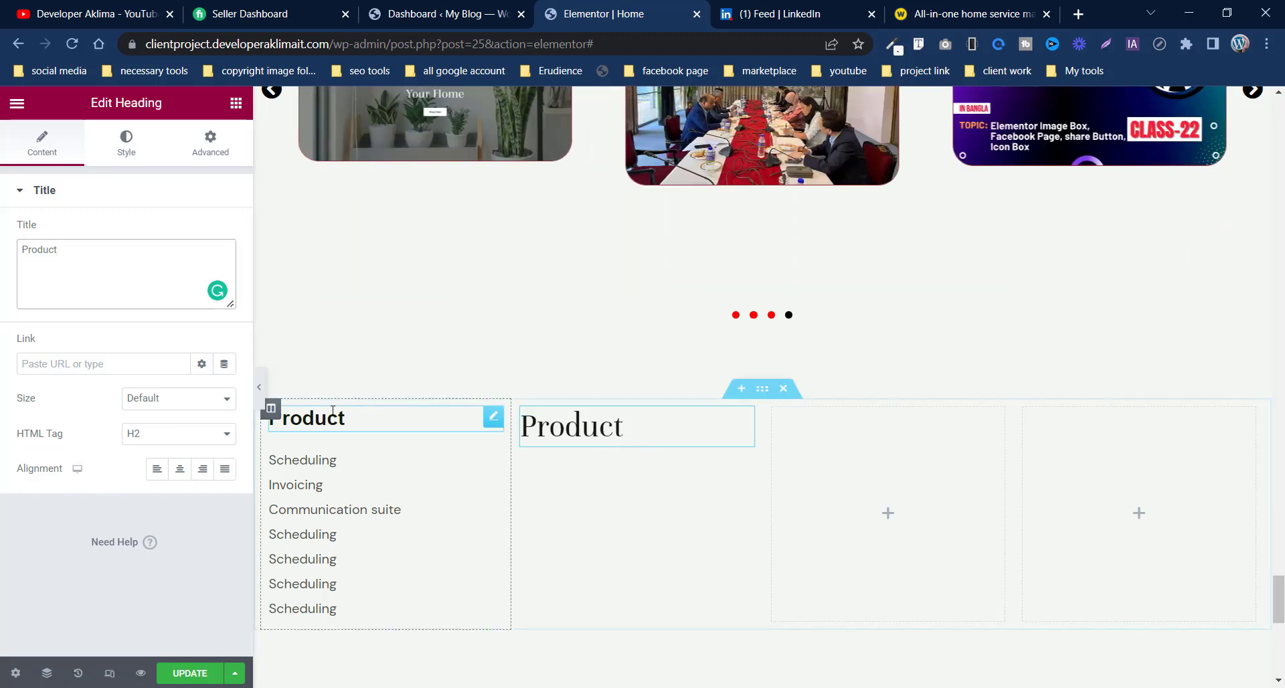
Step: Copy the first column's Product heading and paste its style onto the second column's heading
right_click(494, 425)
left_click(519, 489)
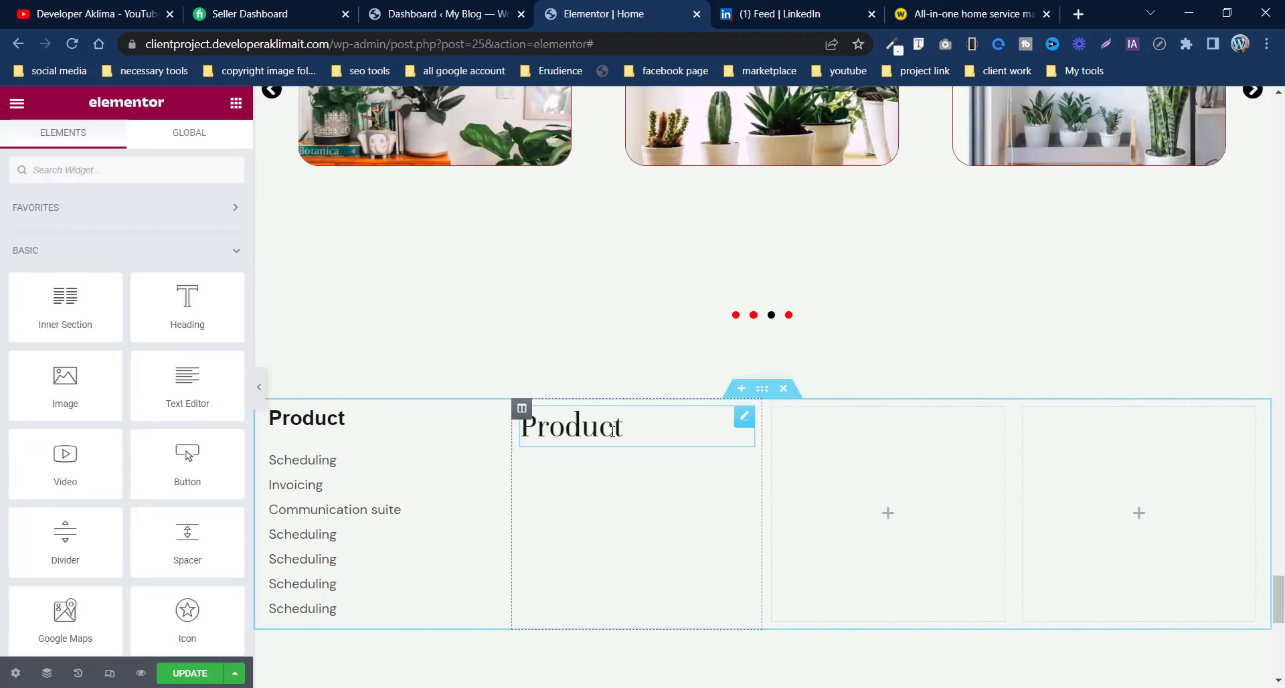
right_click(748, 425)
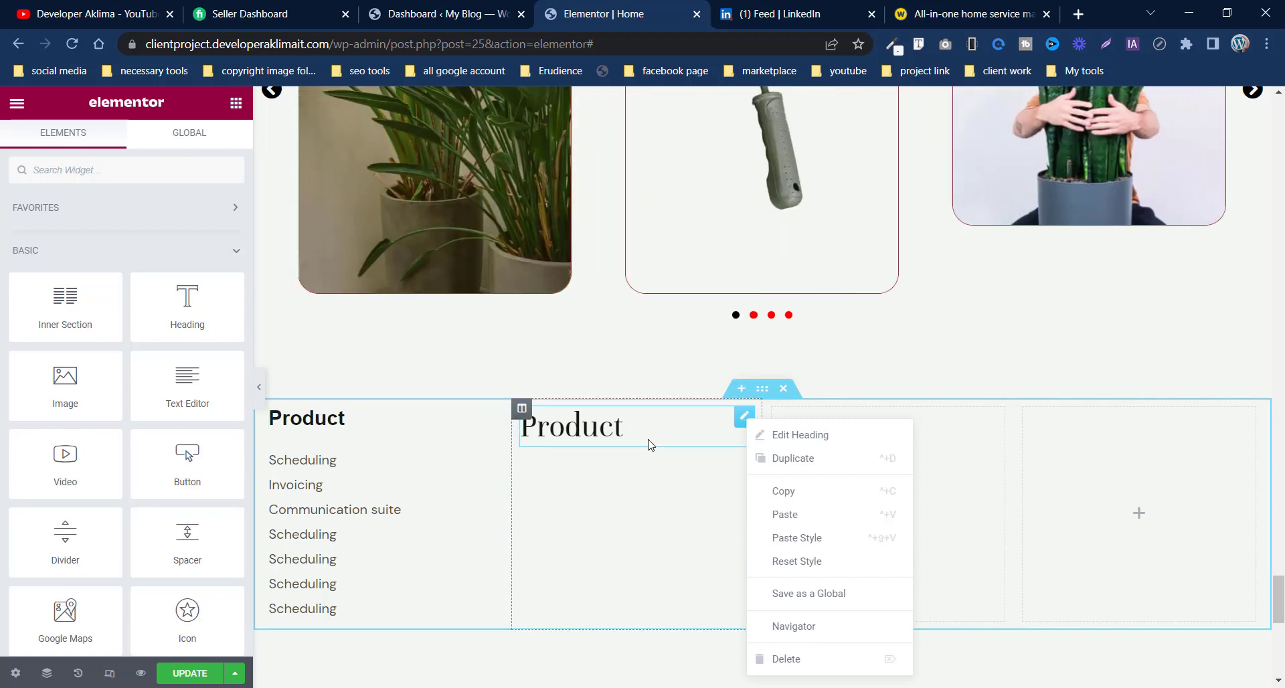
left_click(813, 537)
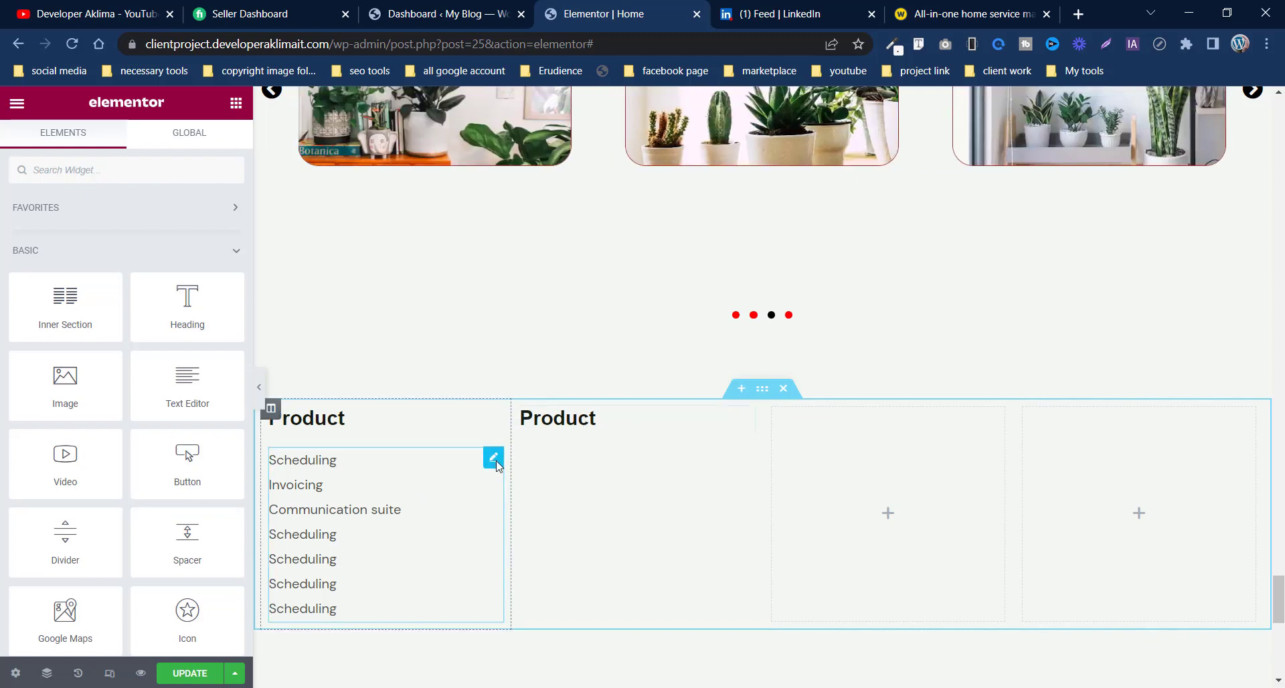
Step: Copy the first column's Icon List and paste it below the Product heading in the second column
right_click(496, 464)
left_click(620, 502)
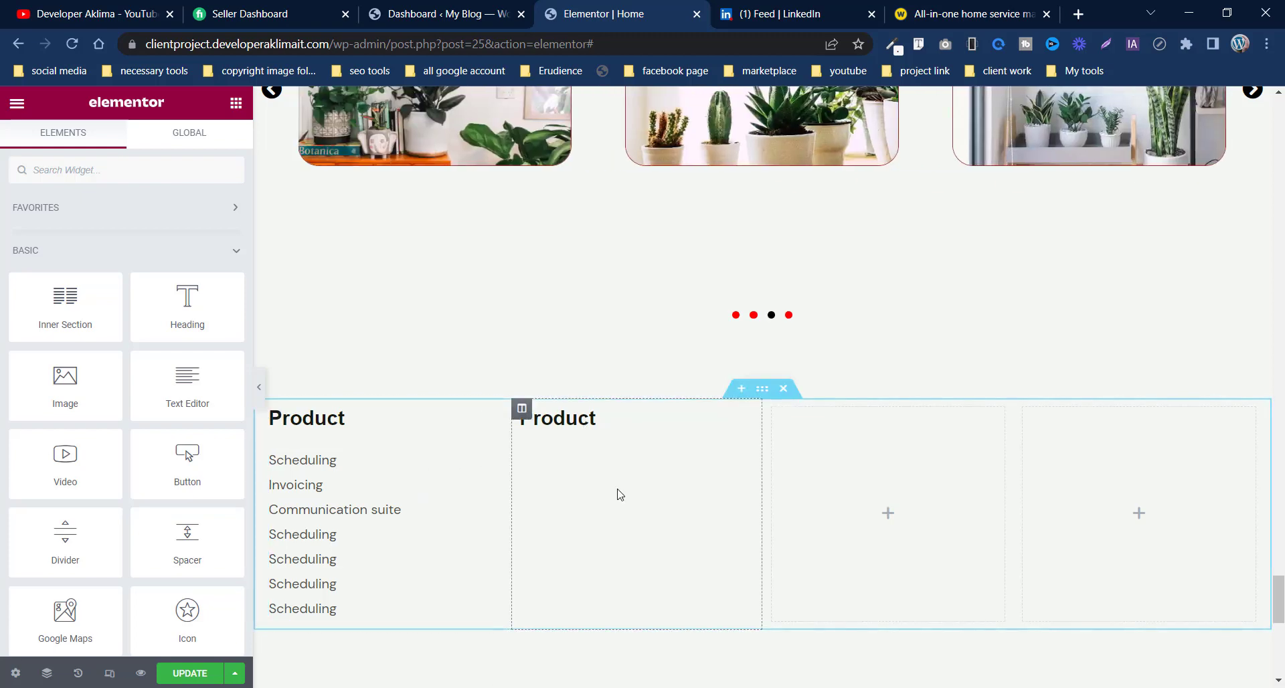
right_click(521, 414)
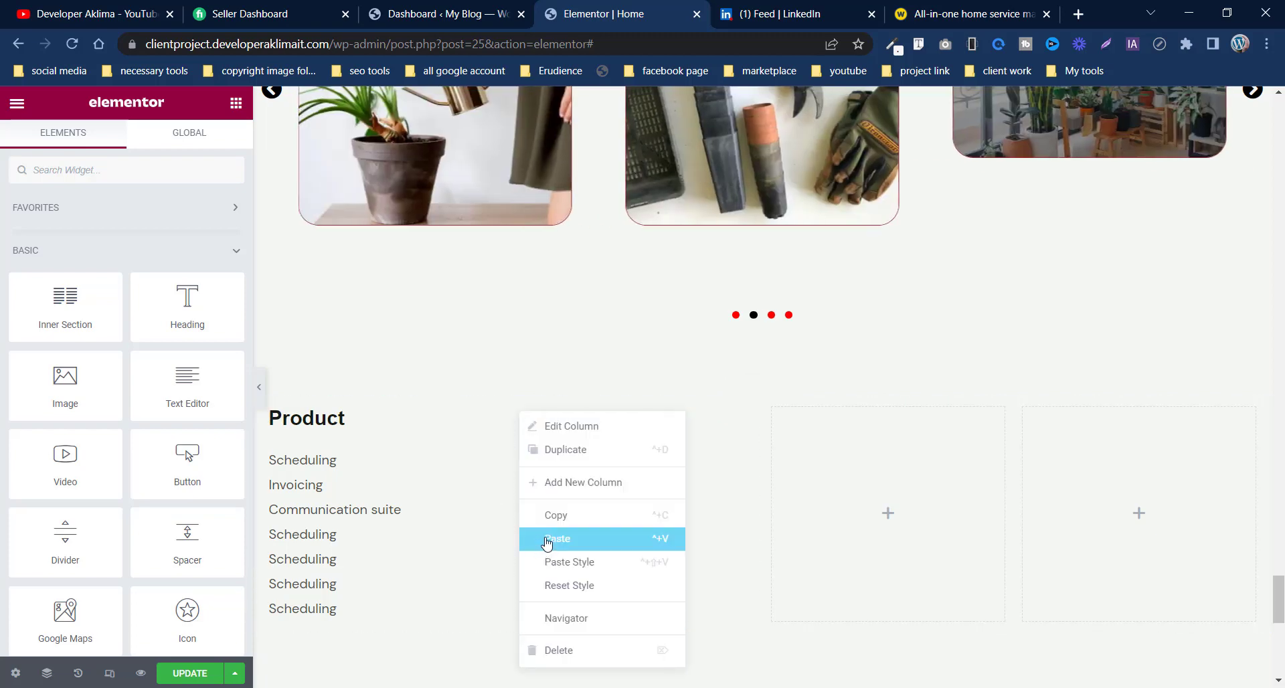
left_click(548, 543)
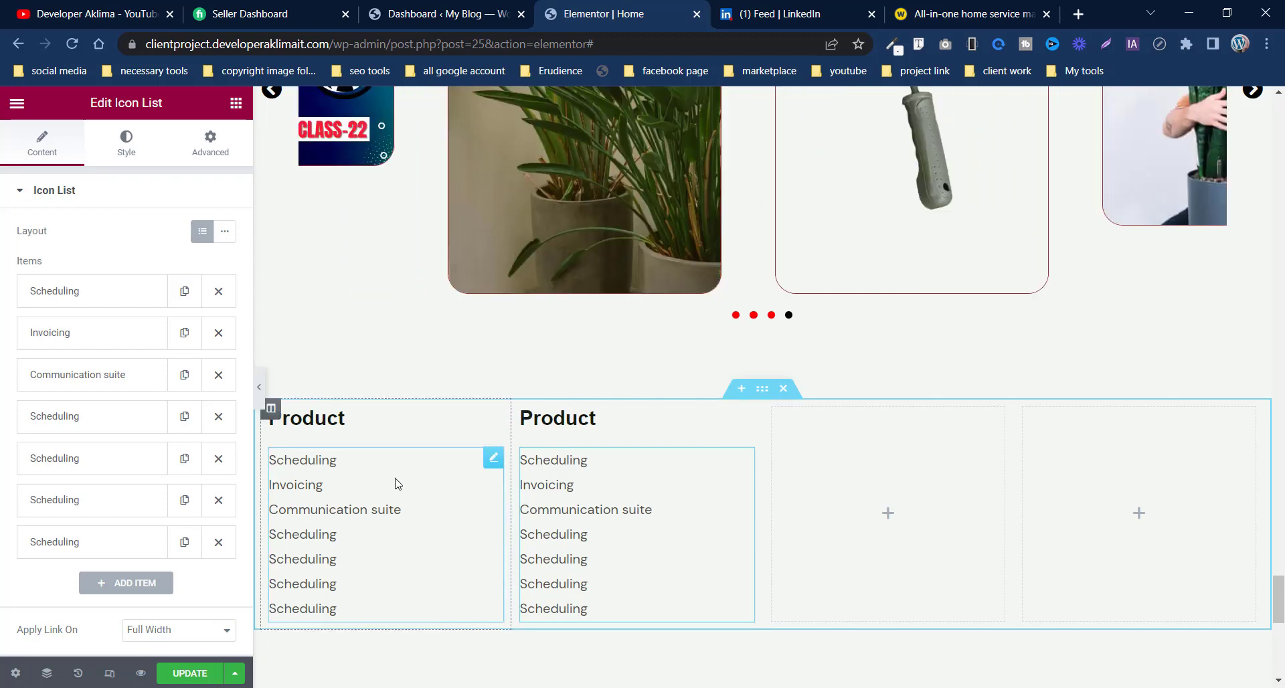
Step: Copy the first column's Icon List and paste its style onto the second column's list
right_click(492, 520)
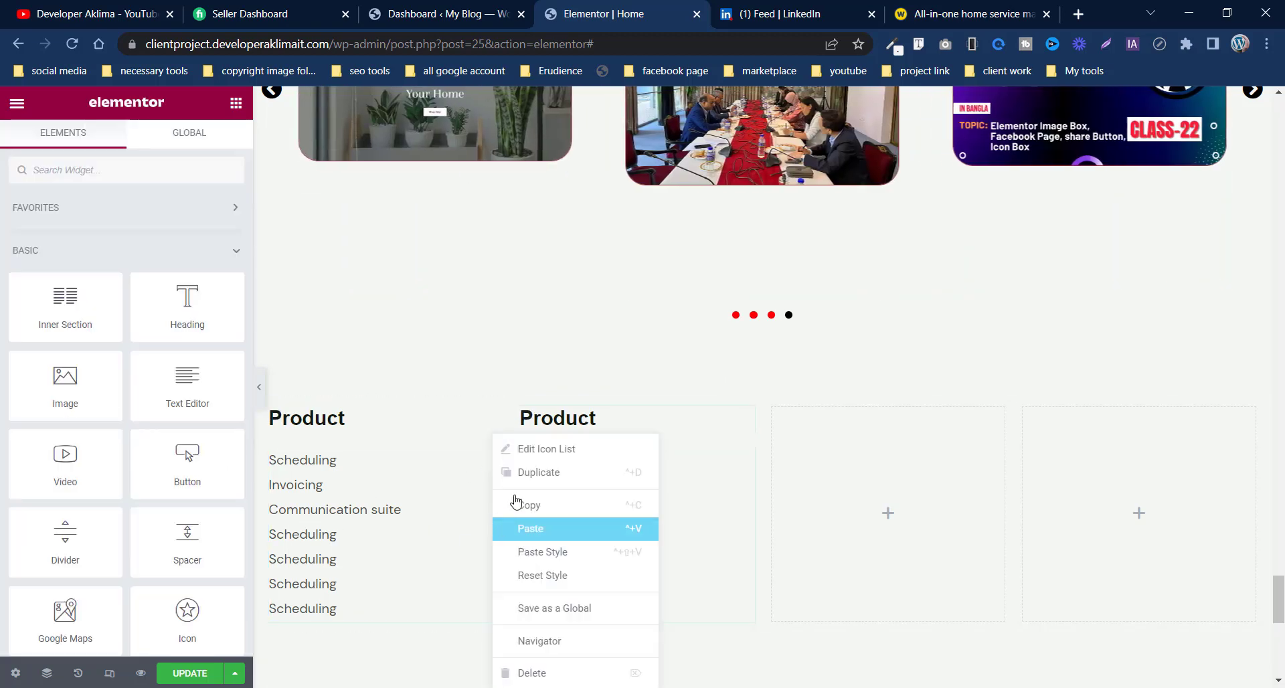
left_click(519, 528)
right_click(743, 534)
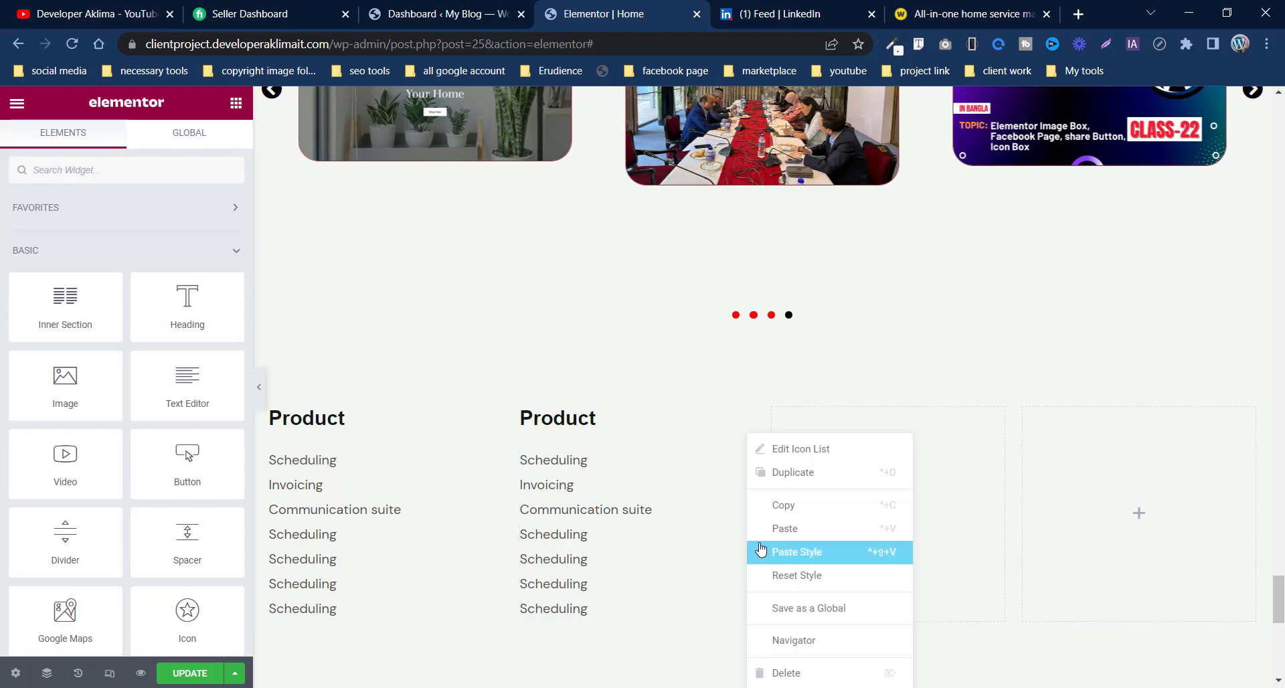
left_click(761, 551)
Step: Copy the plant-image Call to Action widget in the row below the price list and paste it into that row's empty third column
scroll(927, 395, "up", 20)
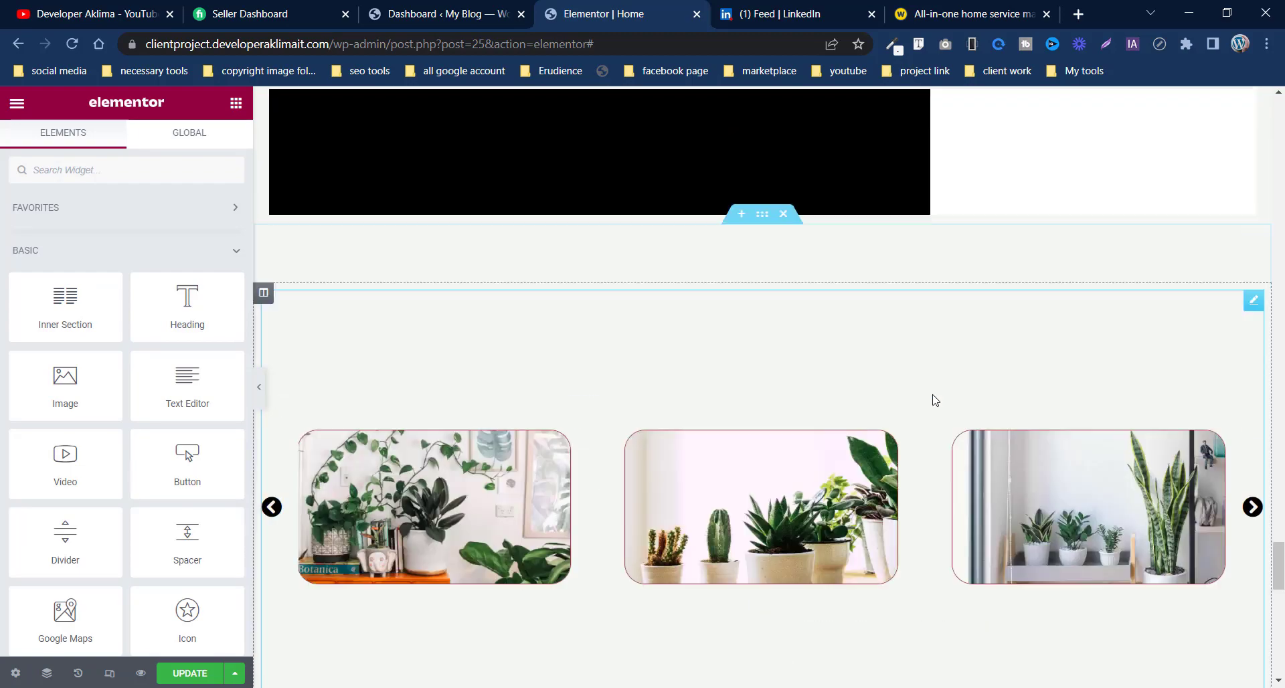
scroll(636, 459, "up", 12)
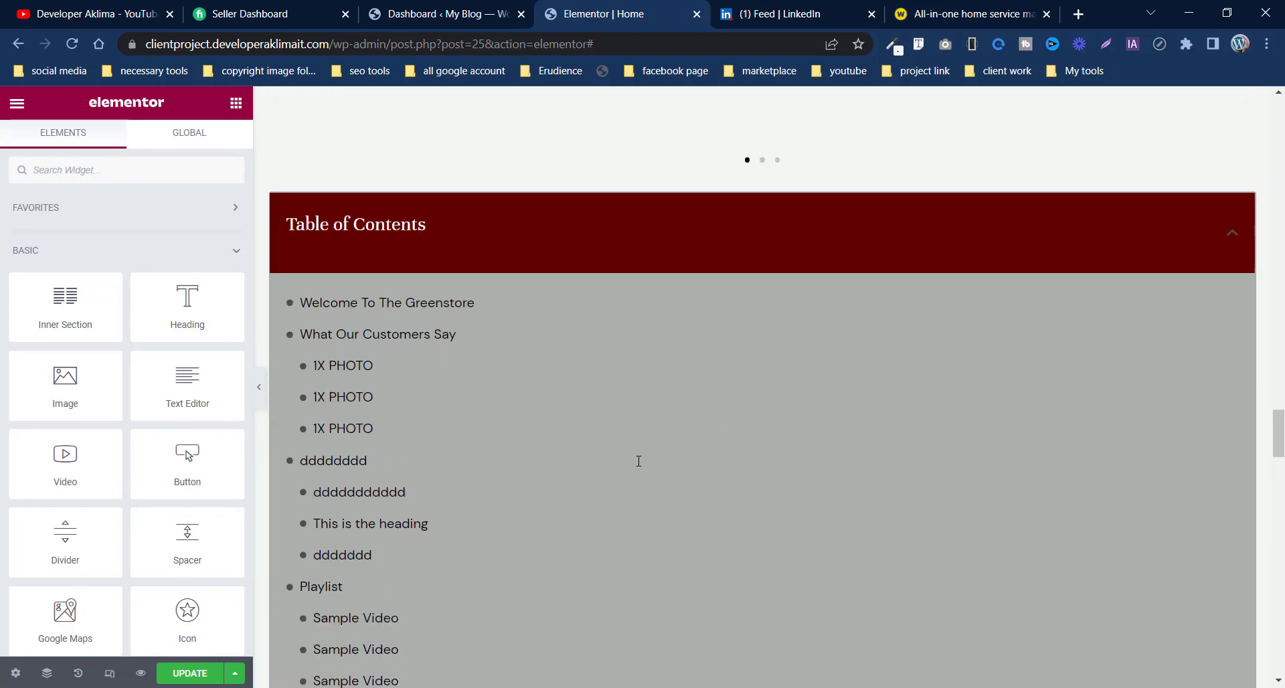
scroll(587, 535, "up", 15)
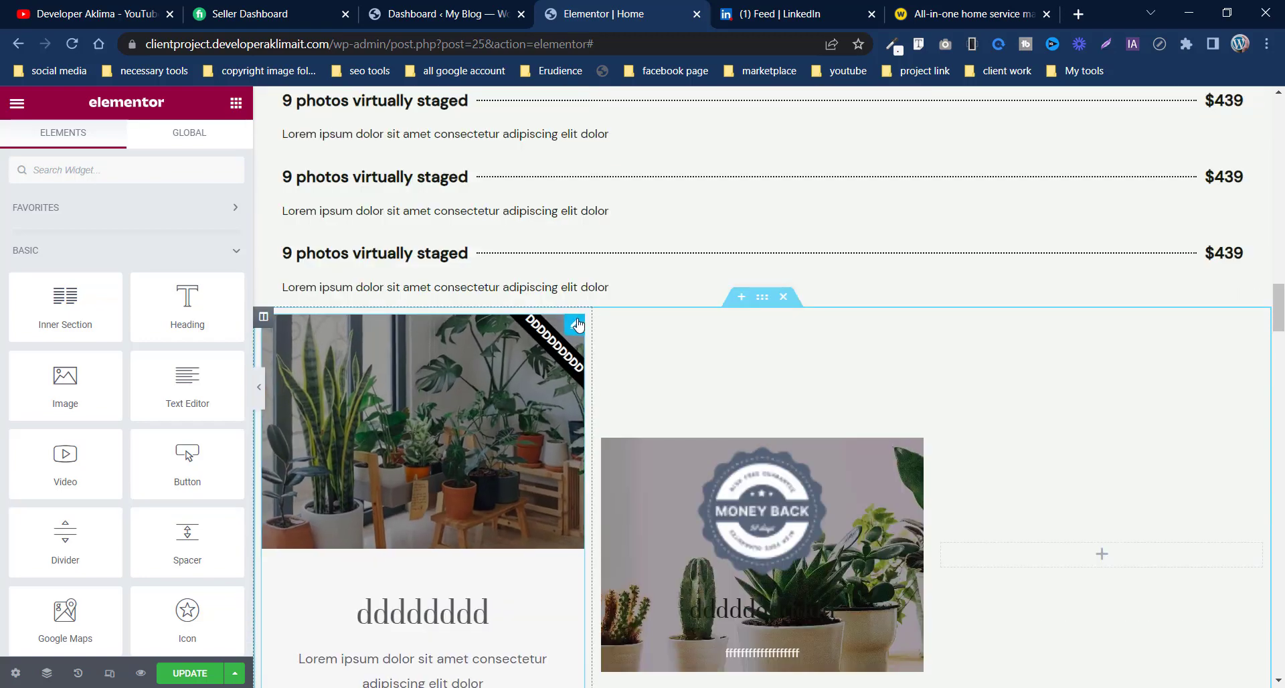
left_click(574, 325)
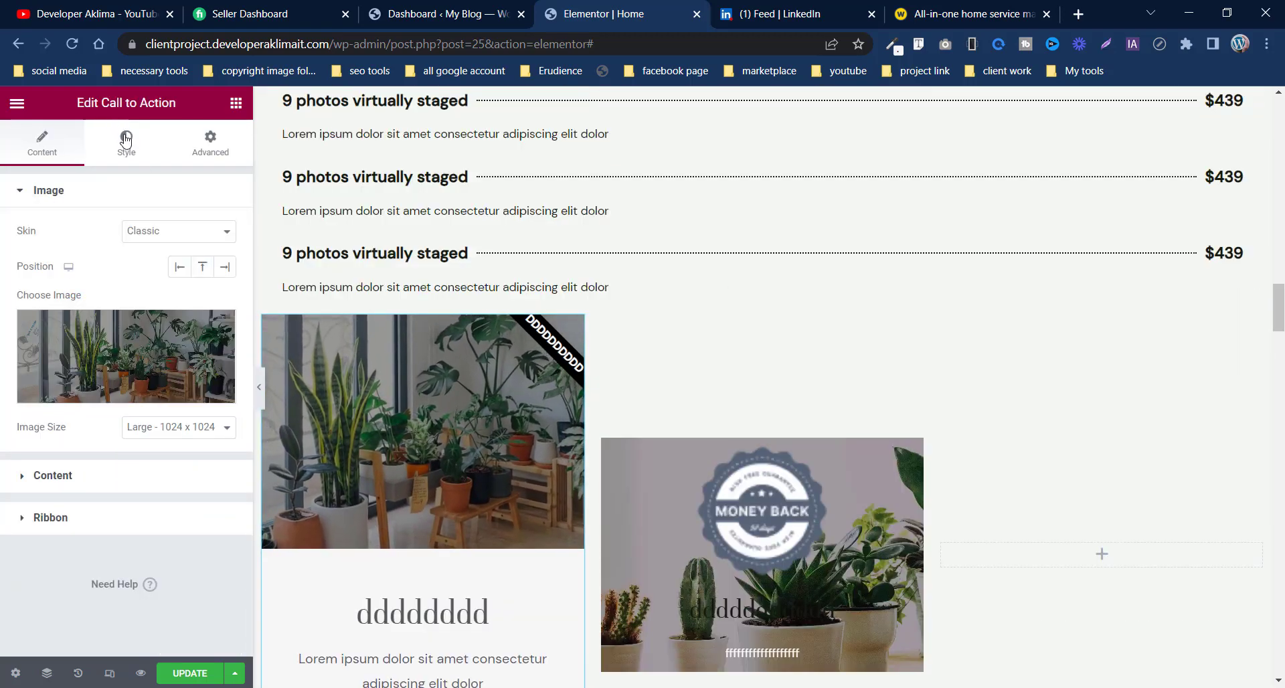
scroll(339, 462, "down", 2)
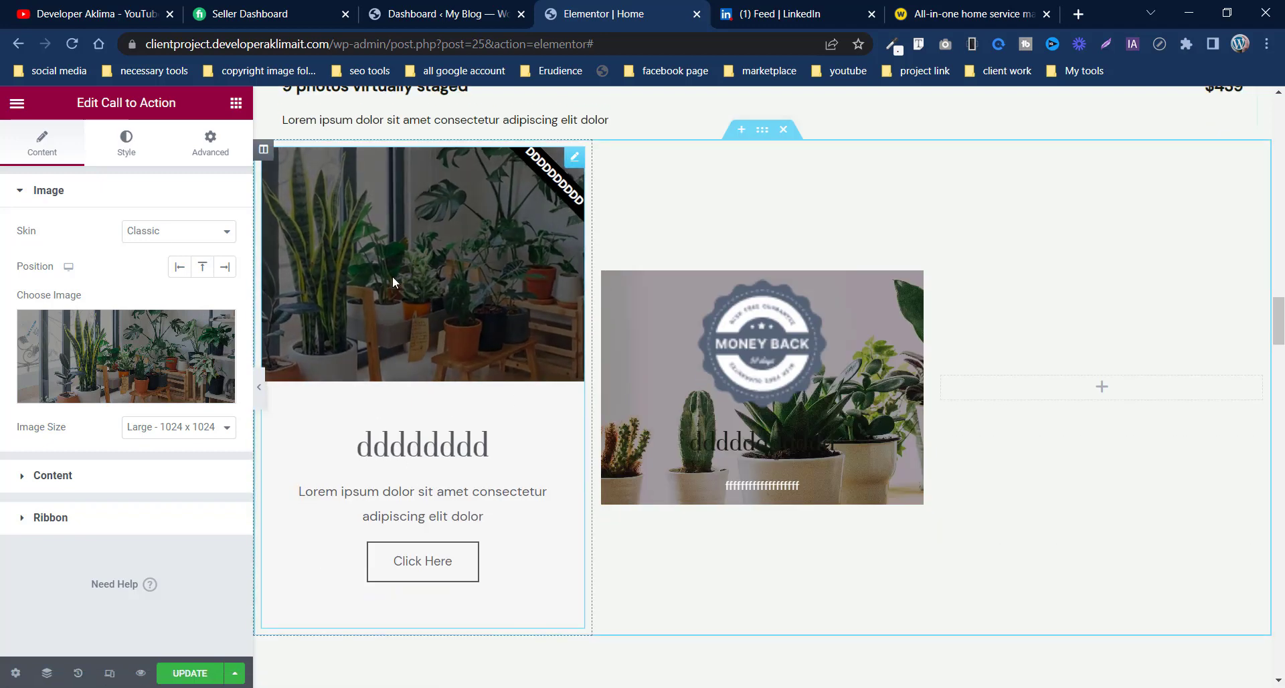
right_click(580, 169)
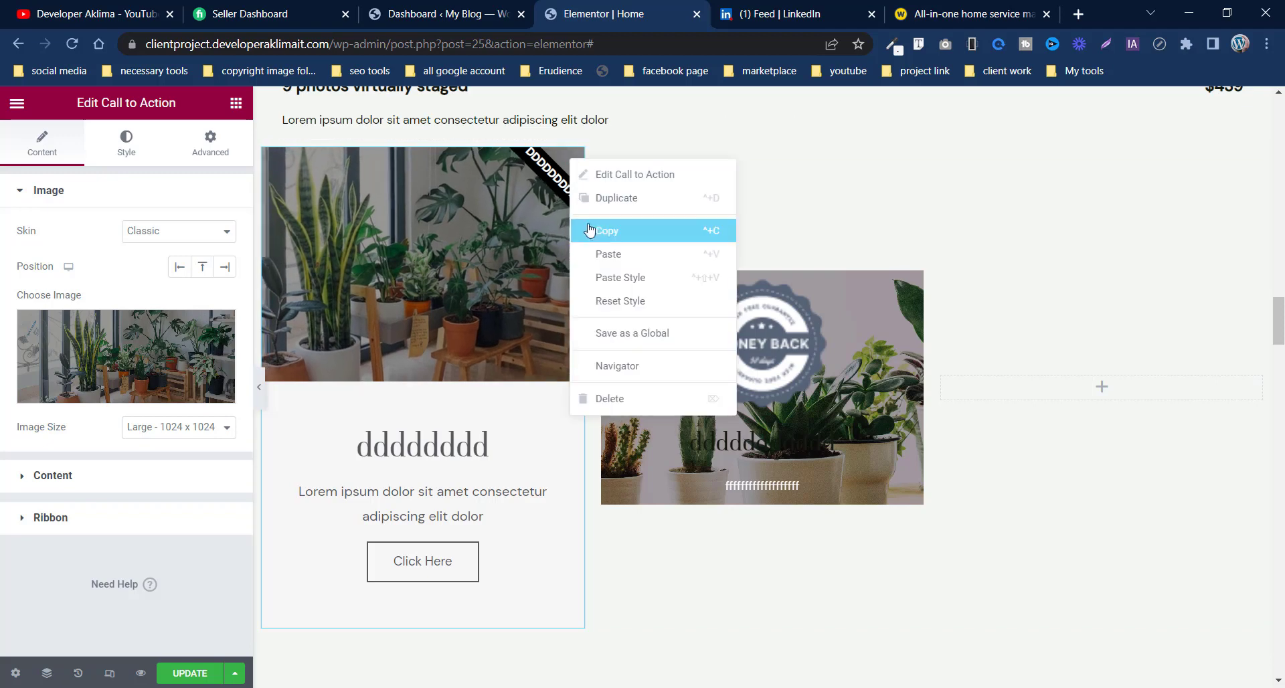
left_click(591, 230)
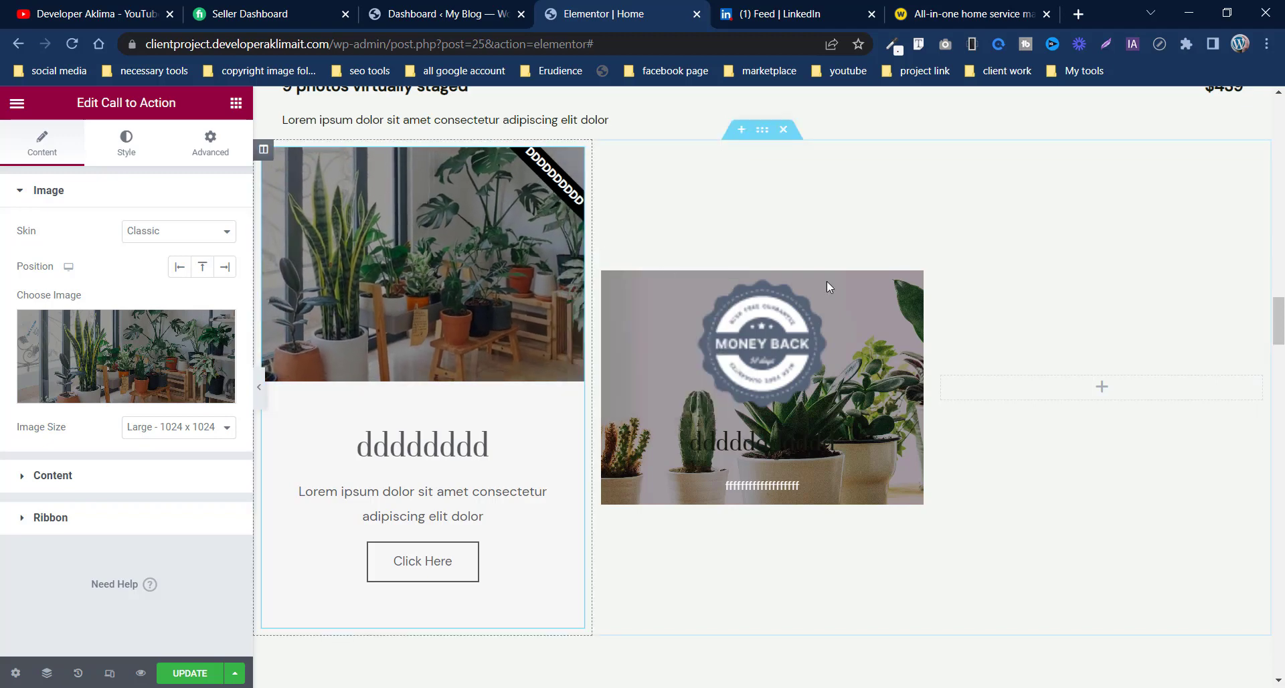
right_click(969, 200)
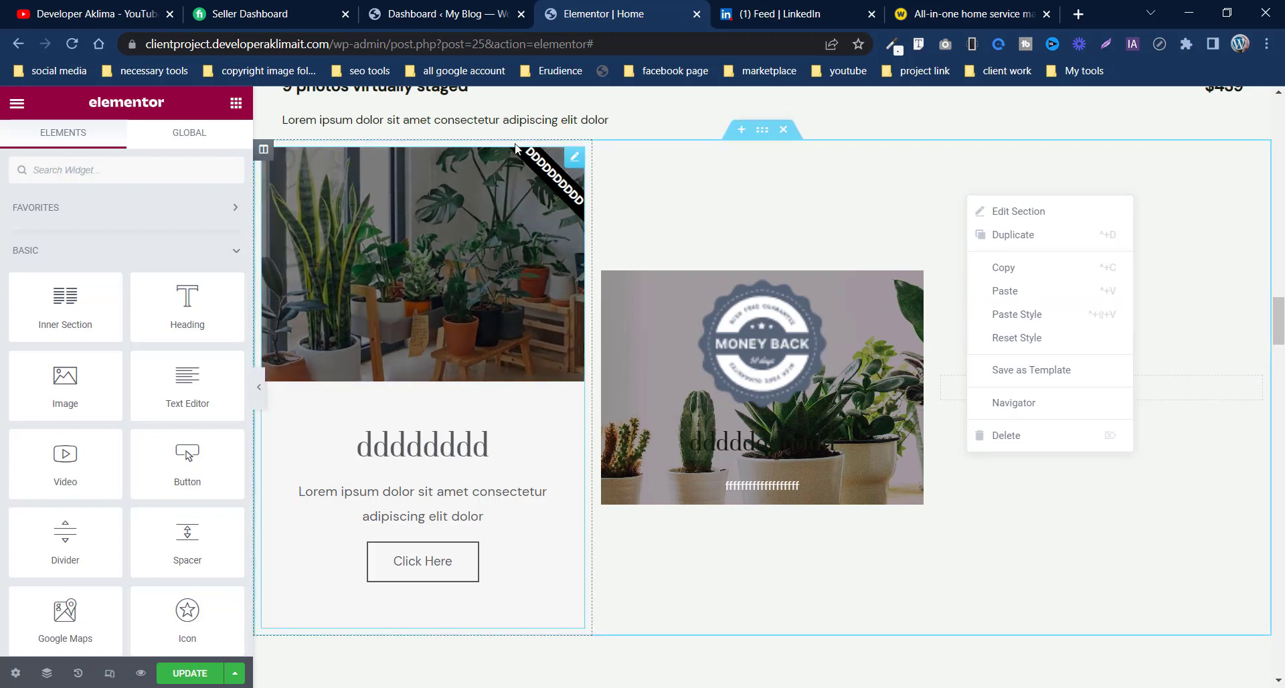
right_click(571, 162)
left_click(606, 229)
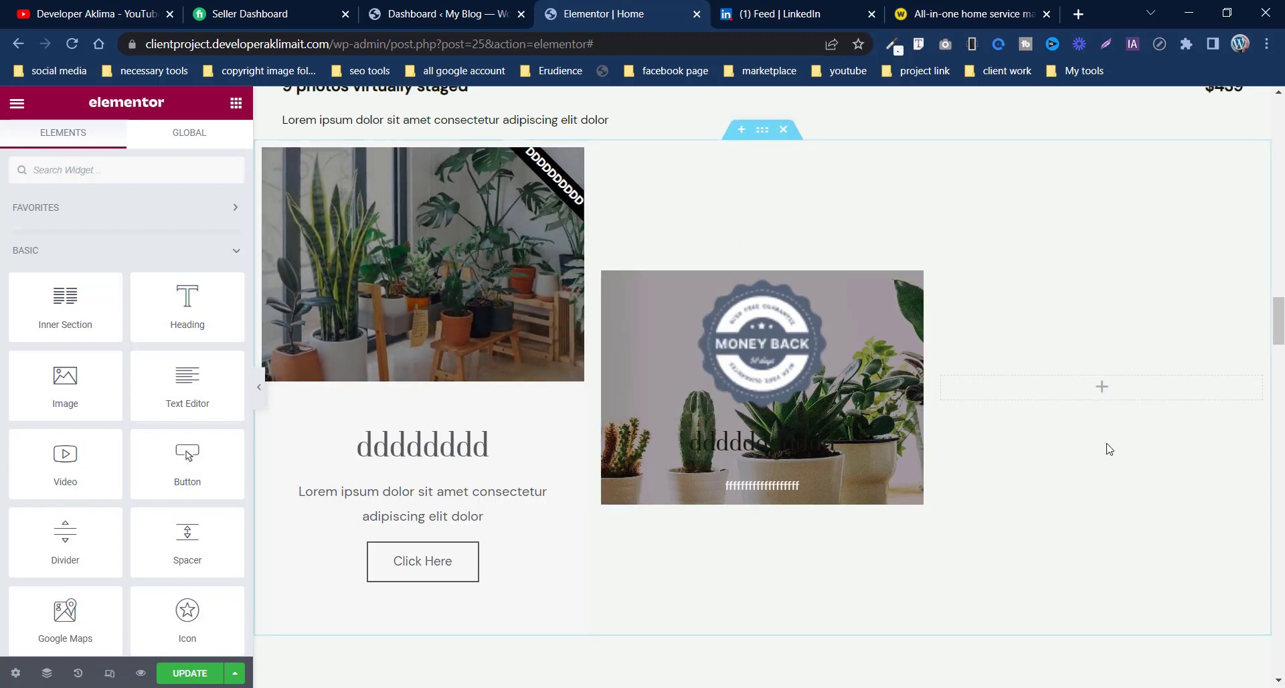
right_click(944, 383)
left_click(982, 510)
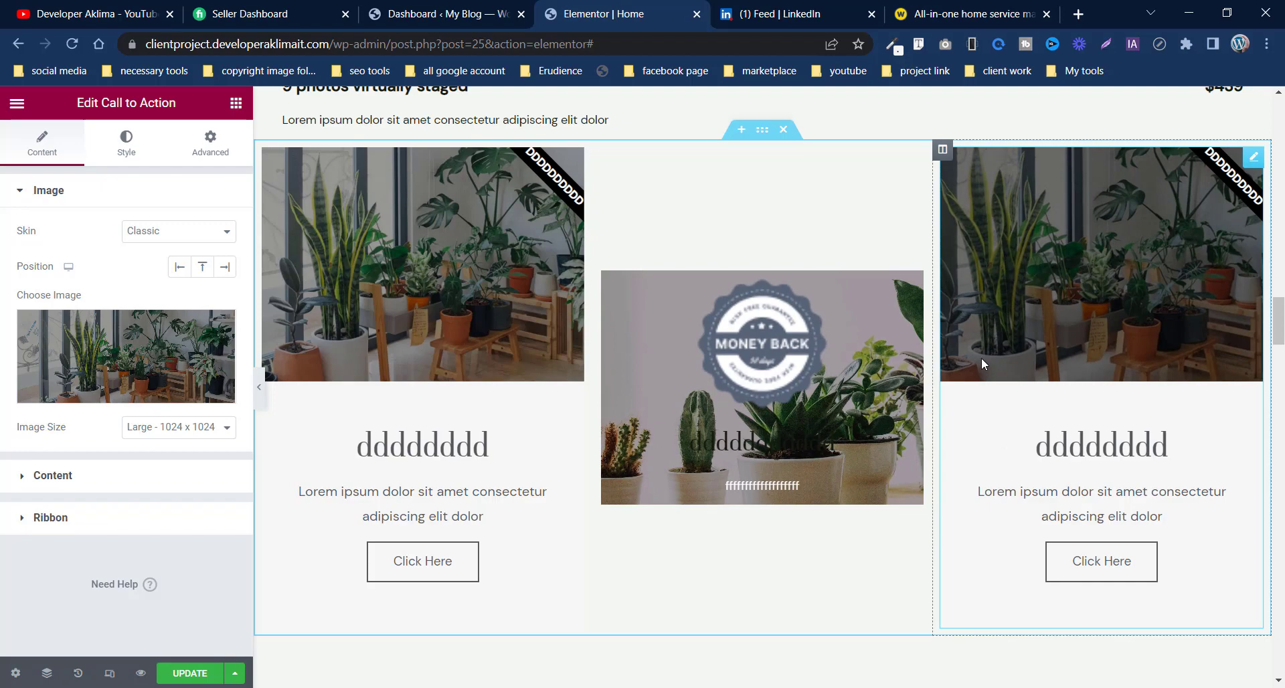
Step: Review the page sections from the price list down to the footer columns, and bring back the widget list
scroll(773, 438, "up", 5)
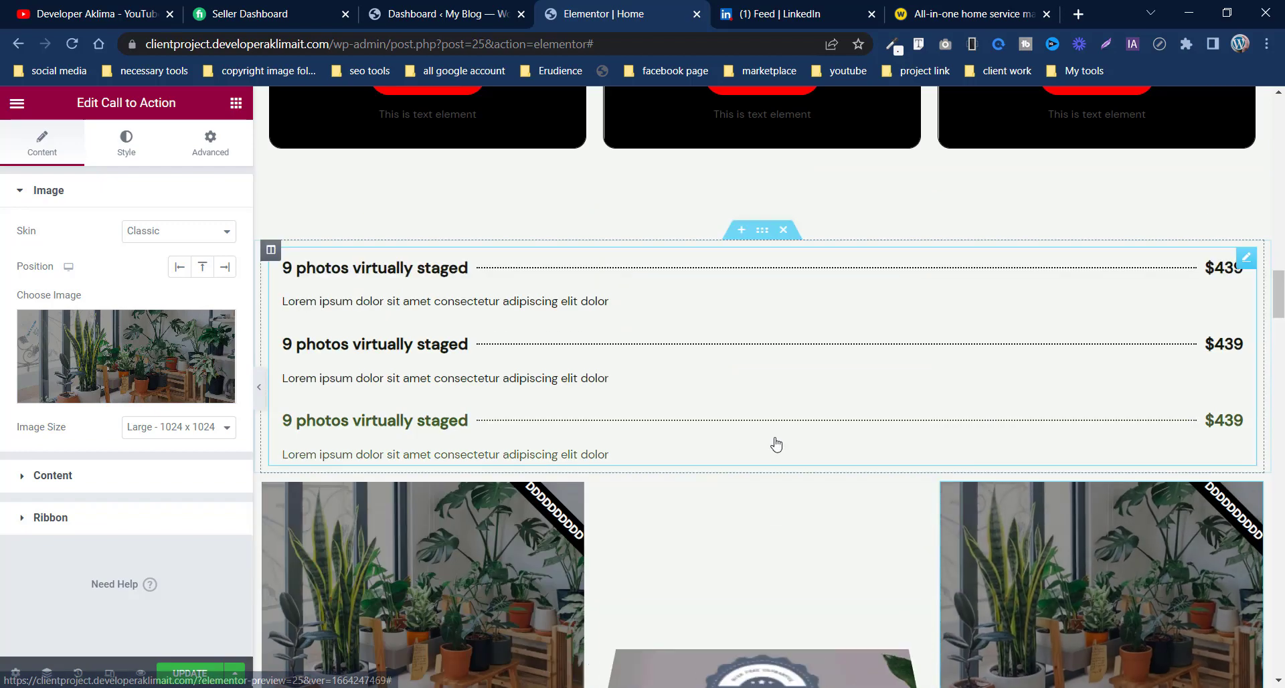
scroll(776, 434, "down", 6)
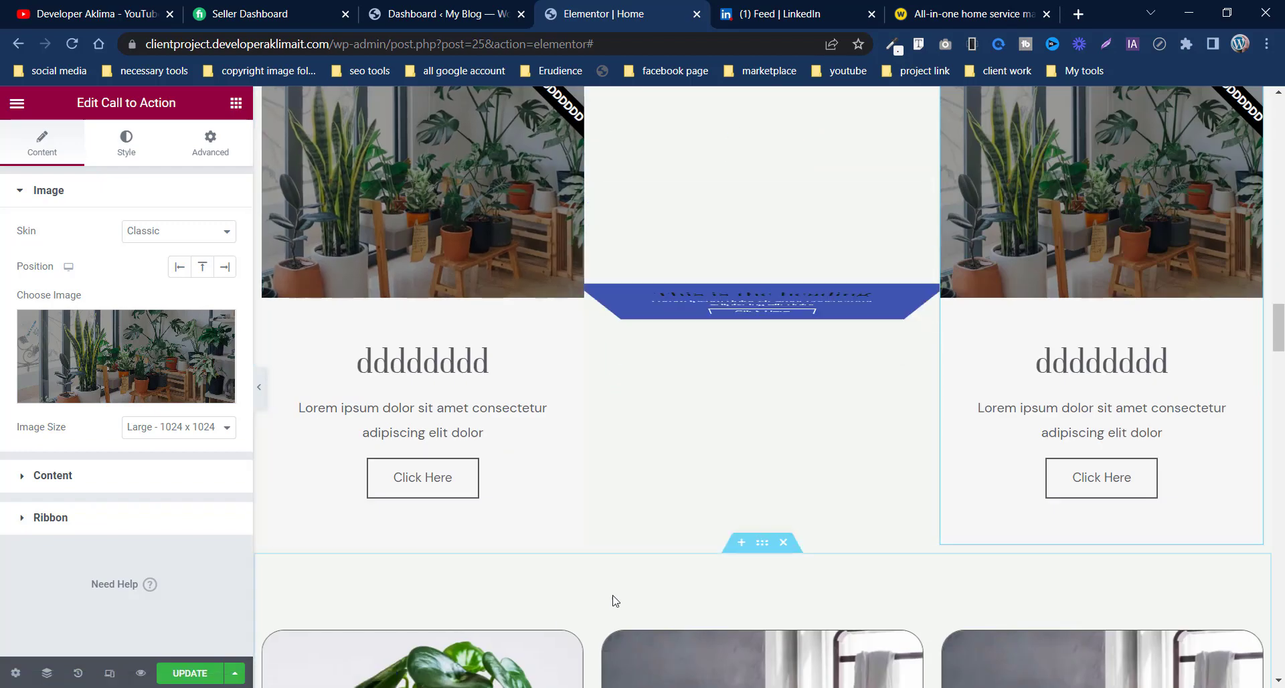
scroll(613, 599, "up", 4)
scroll(612, 599, "up", 5)
scroll(612, 596, "down", 10)
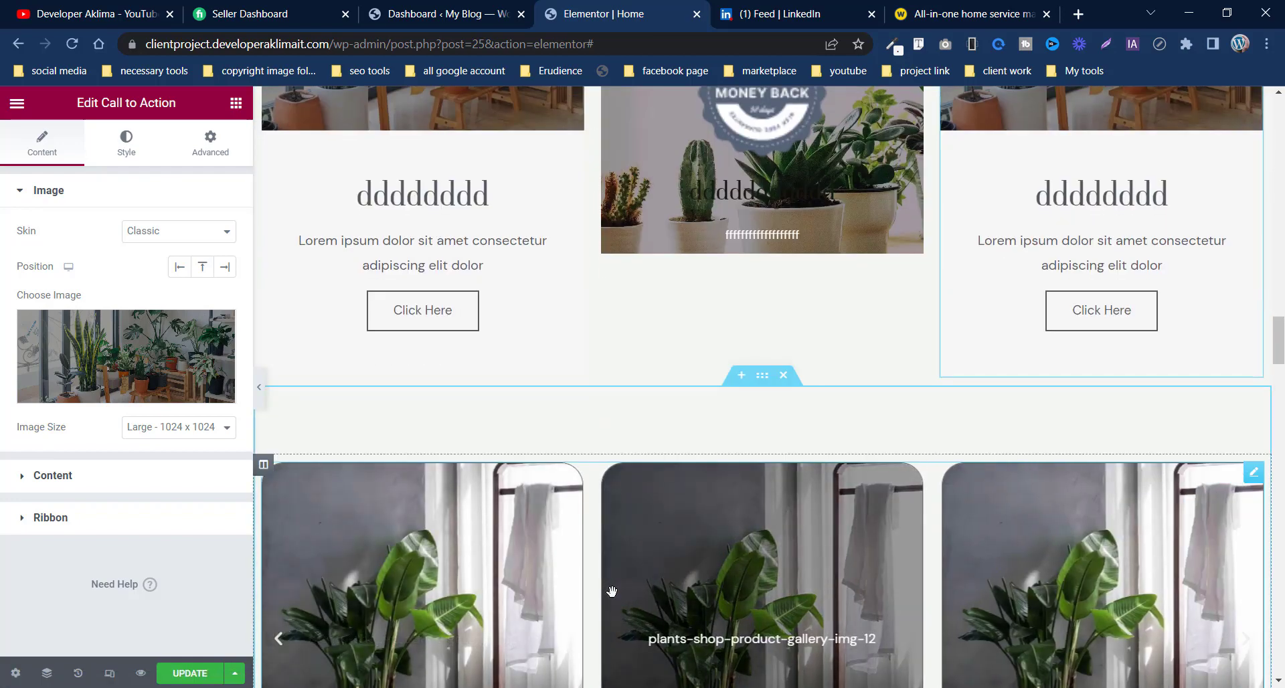
scroll(612, 591, "down", 10)
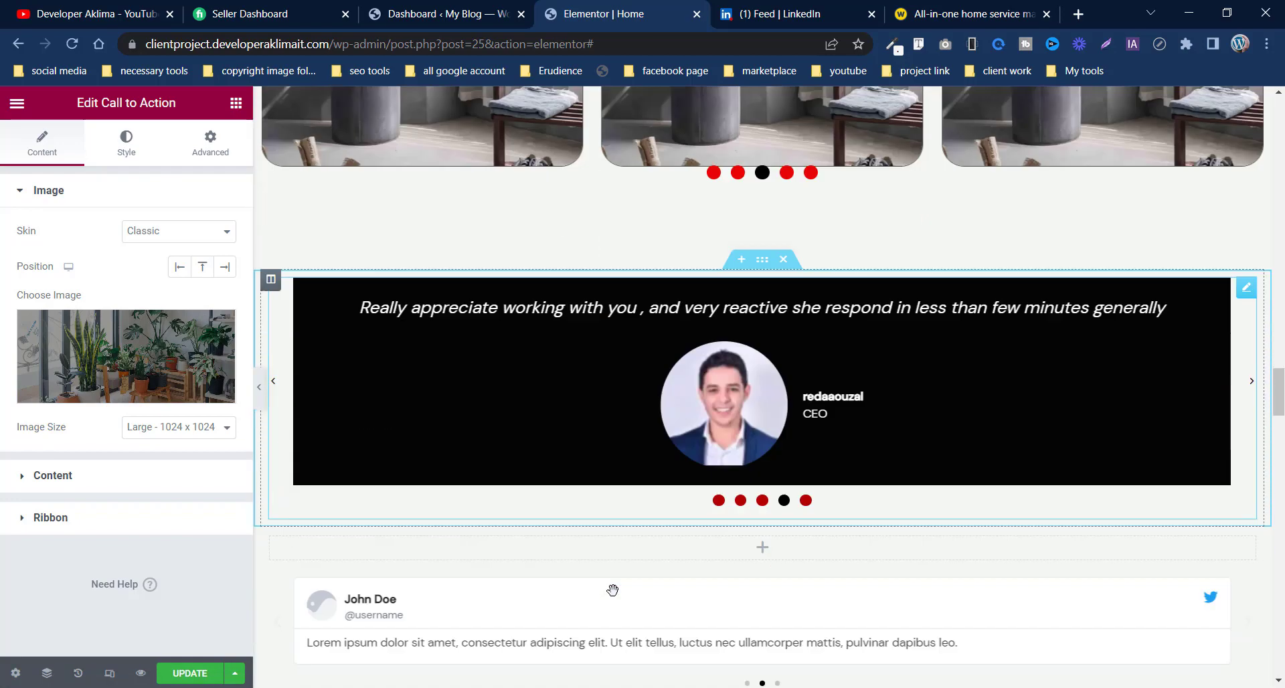
scroll(612, 589, "down", 15)
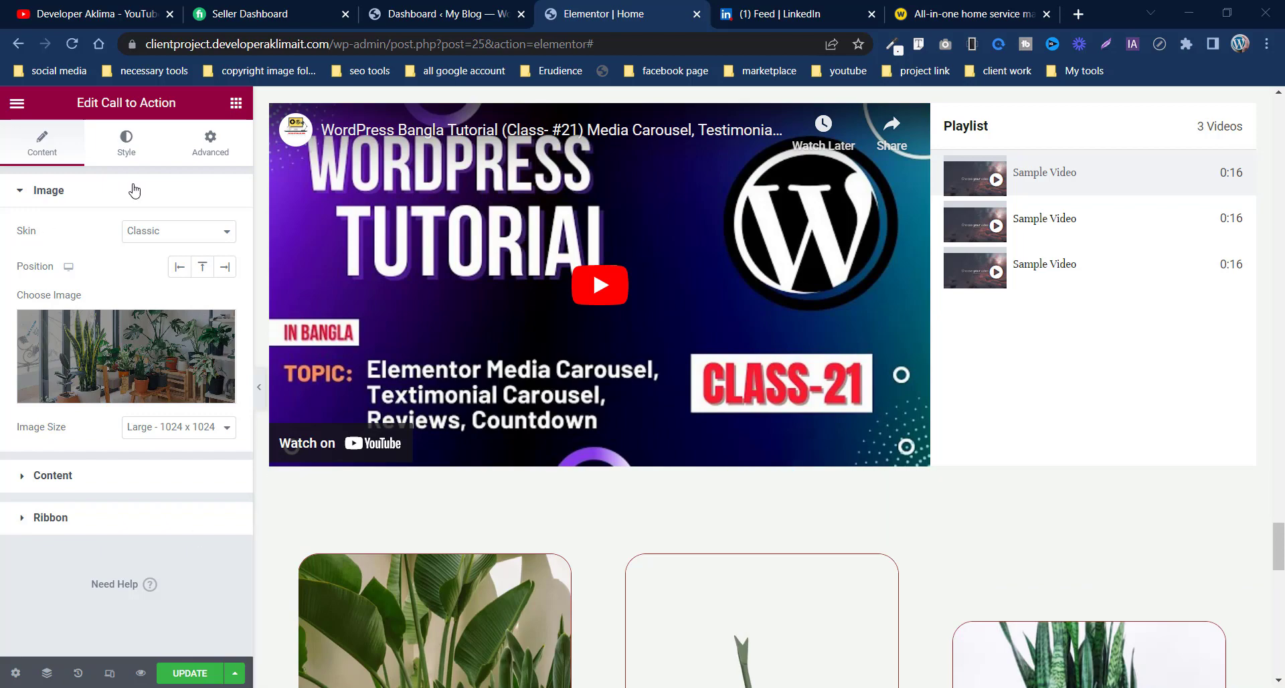
left_click(235, 103)
scroll(217, 560, "down", 5)
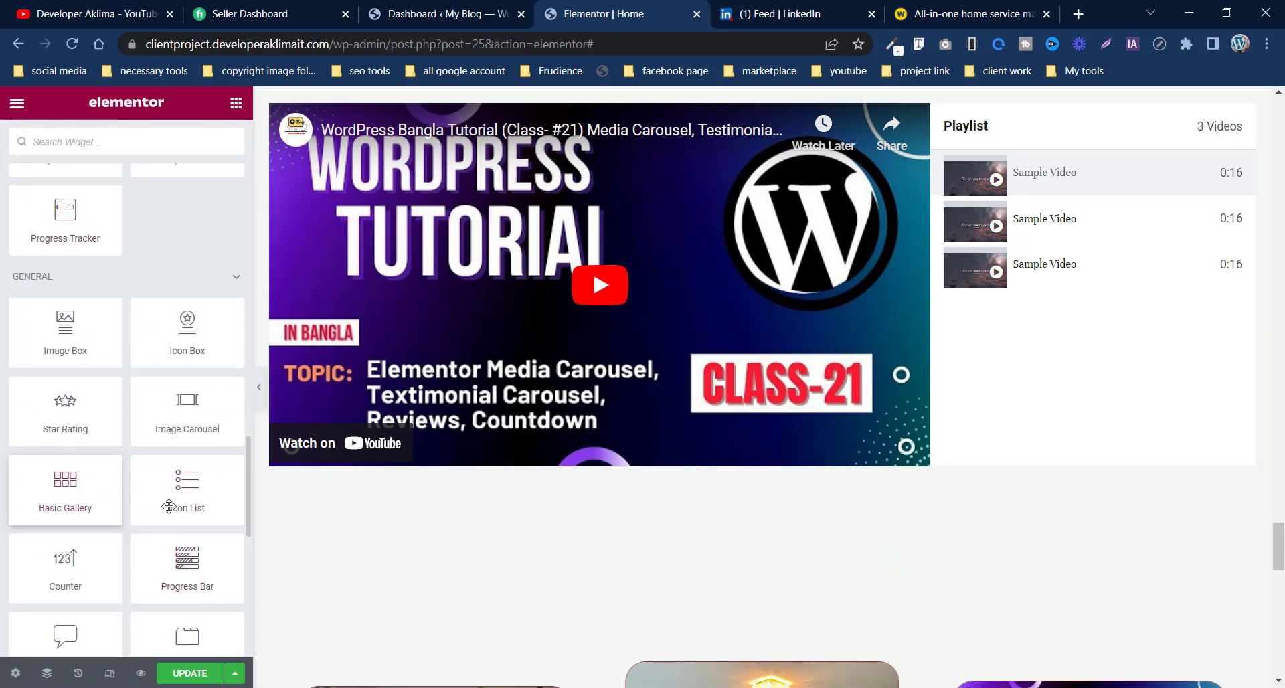
scroll(593, 496, "down", 15)
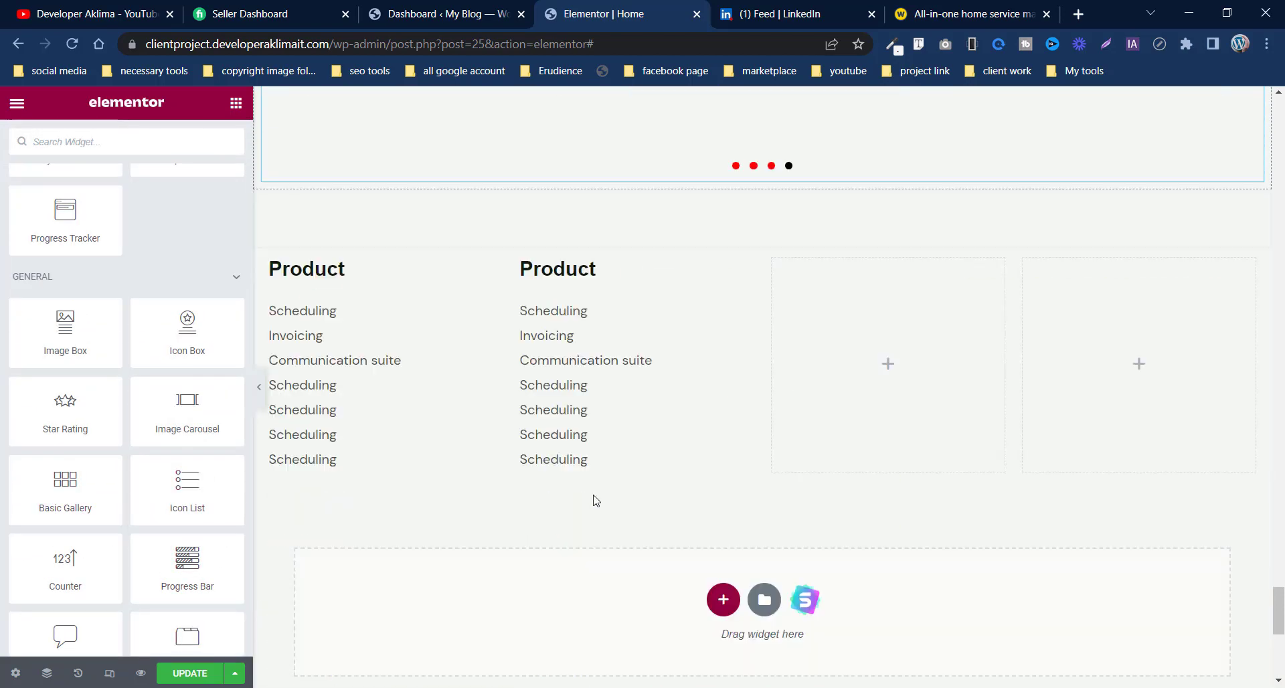
Step: Give the first Scheduling item in the first column's Icon List a right arrow icon from the Icon Library
scroll(593, 496, "up", 4)
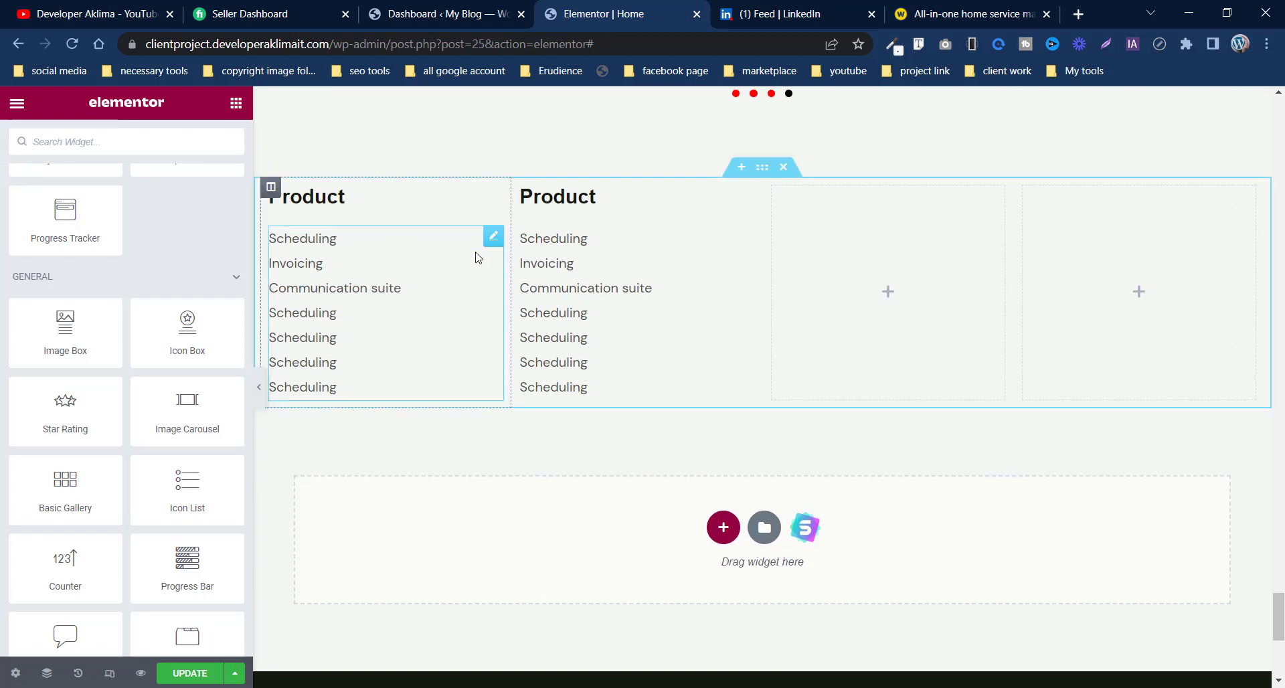
left_click(492, 238)
left_click(108, 293)
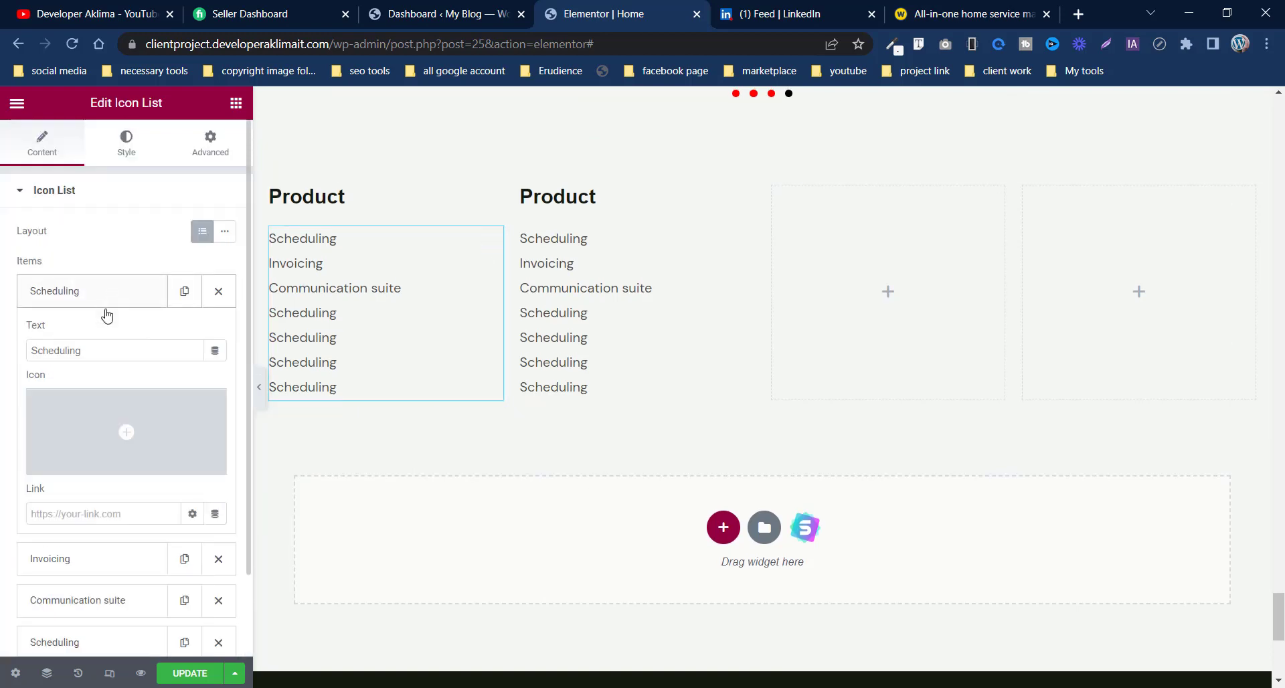
left_click(151, 411)
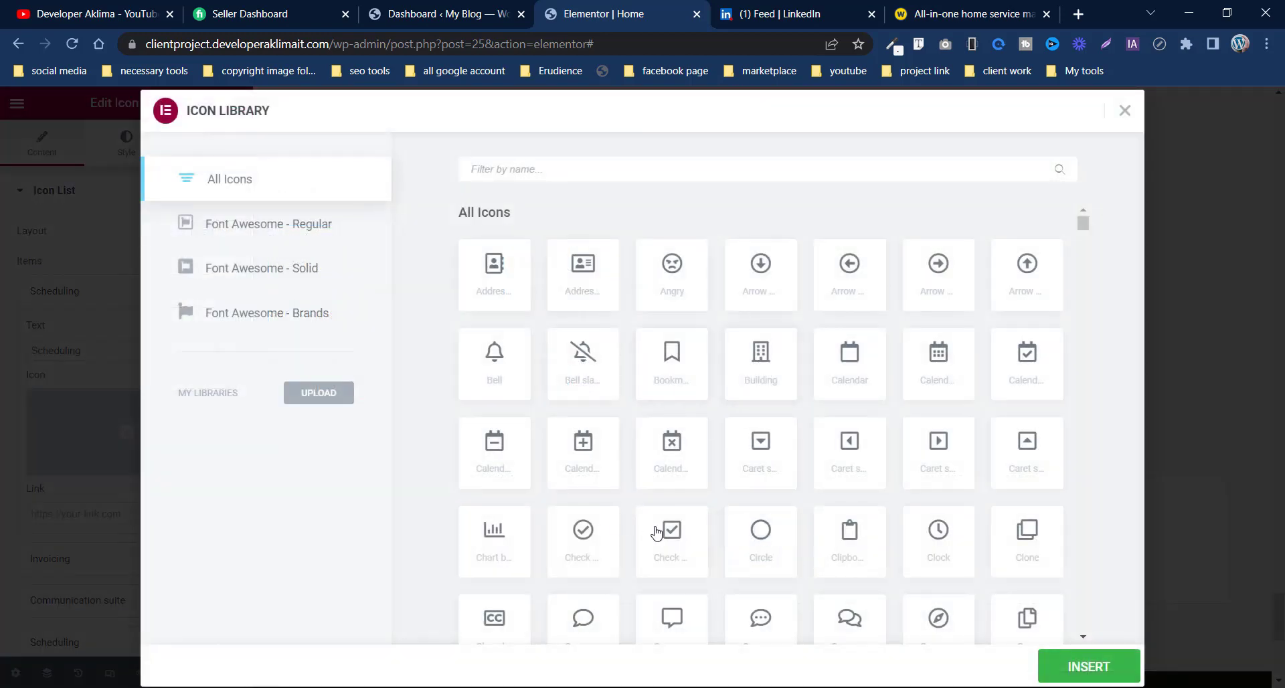
scroll(656, 532, "down", 20)
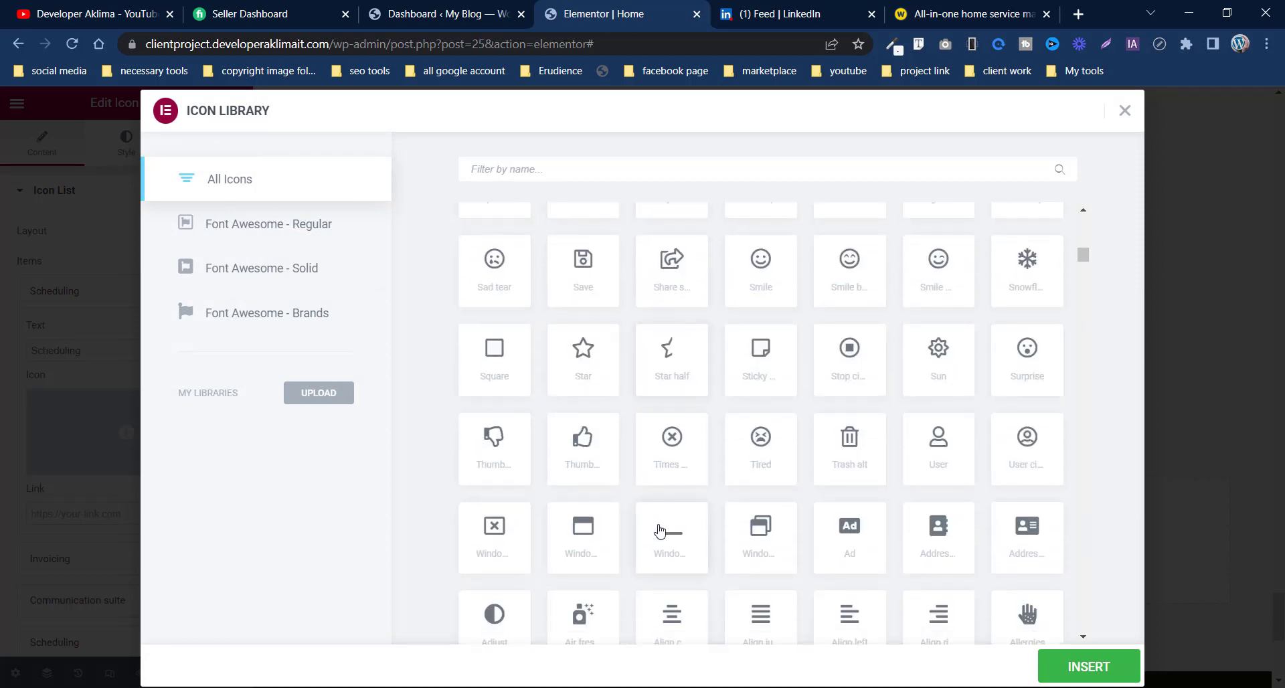
scroll(660, 531, "down", 5)
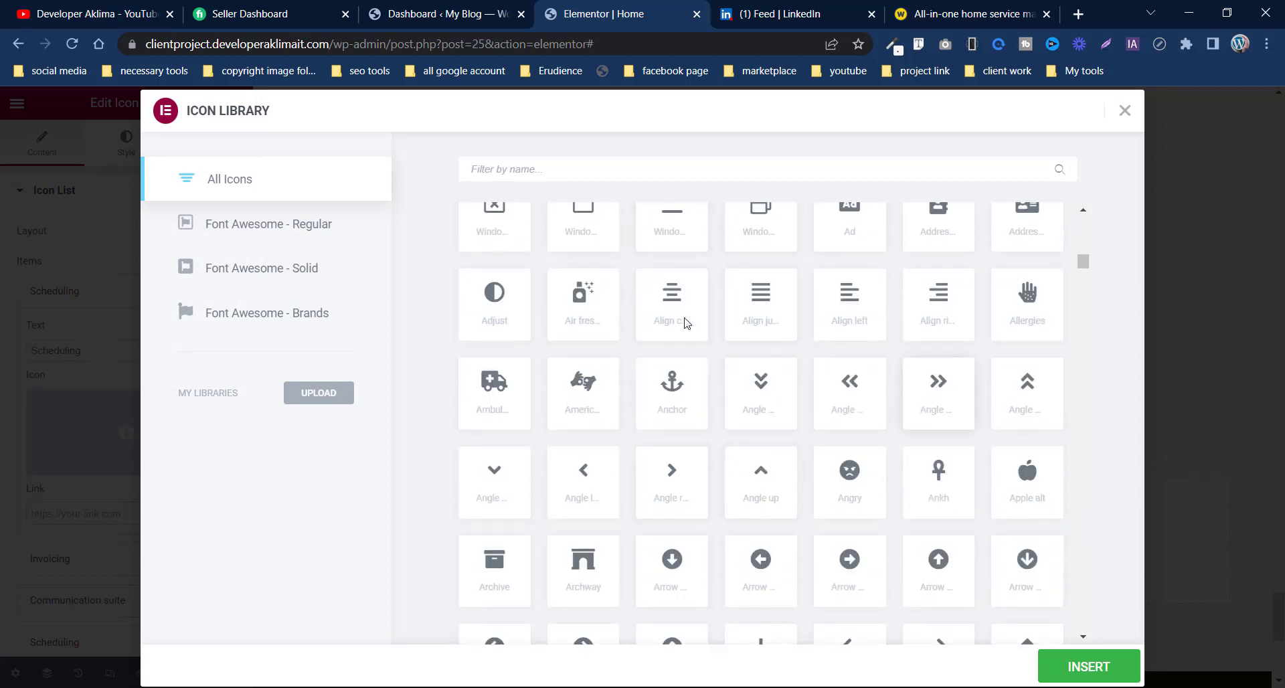
left_click(672, 235)
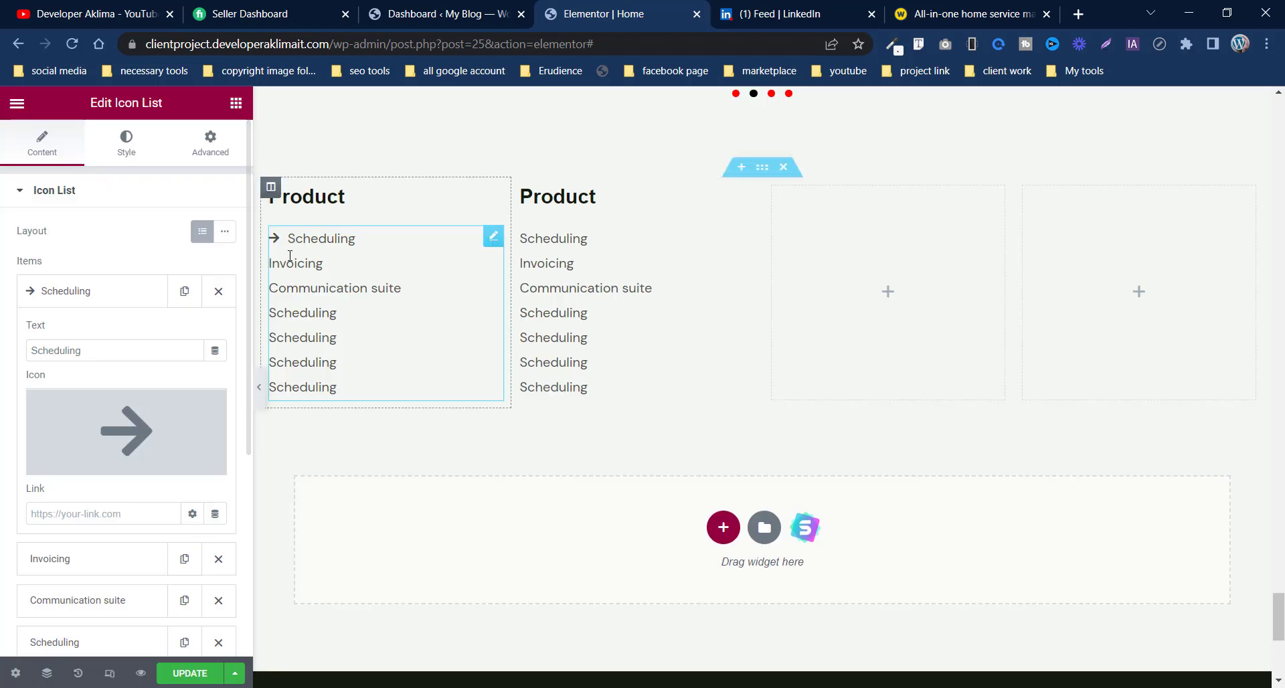
Step: Replace the first Scheduling item's icon with the horizontal double-headed arrow from the Icon Library
left_click(74, 459)
scroll(712, 427, "down", 5)
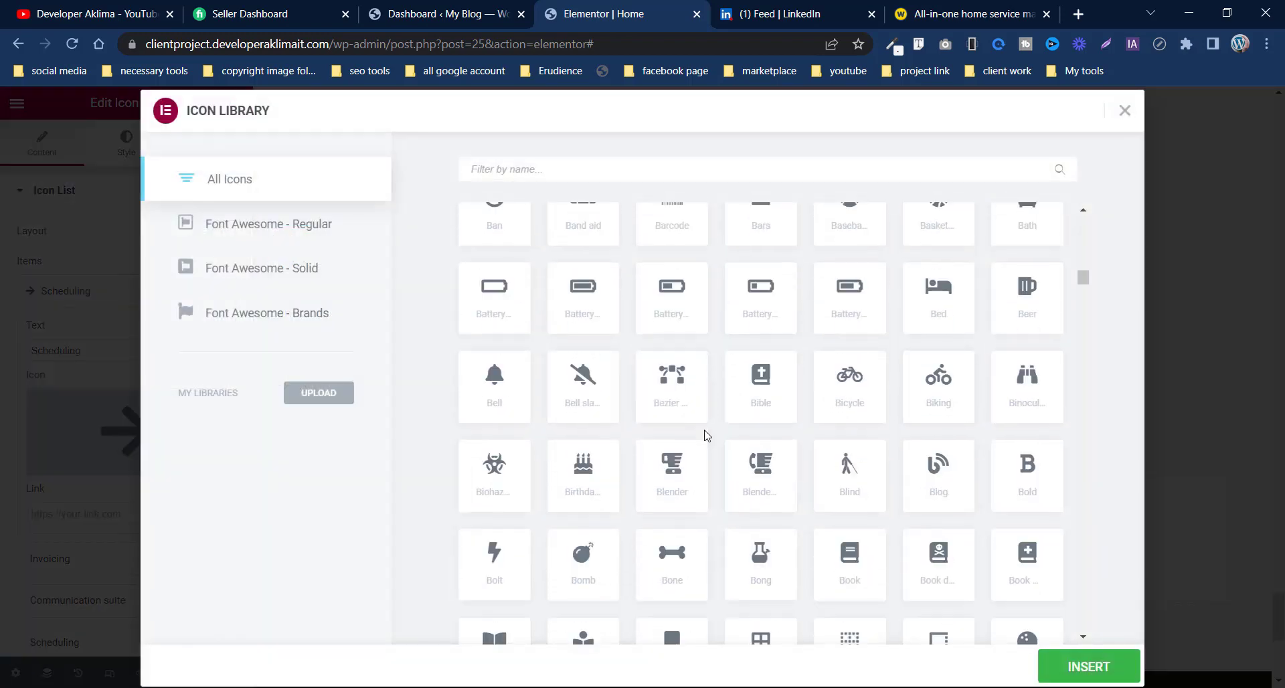
scroll(788, 498, "up", 5)
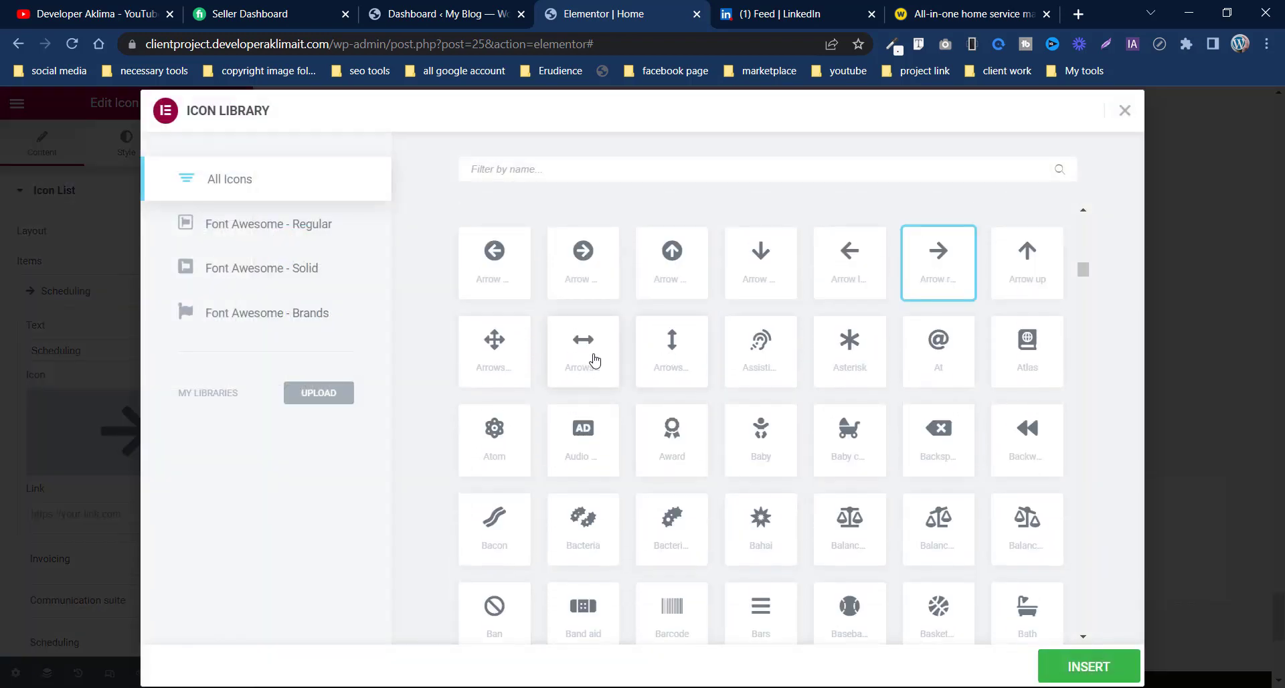
left_click(594, 360)
left_click(1048, 666)
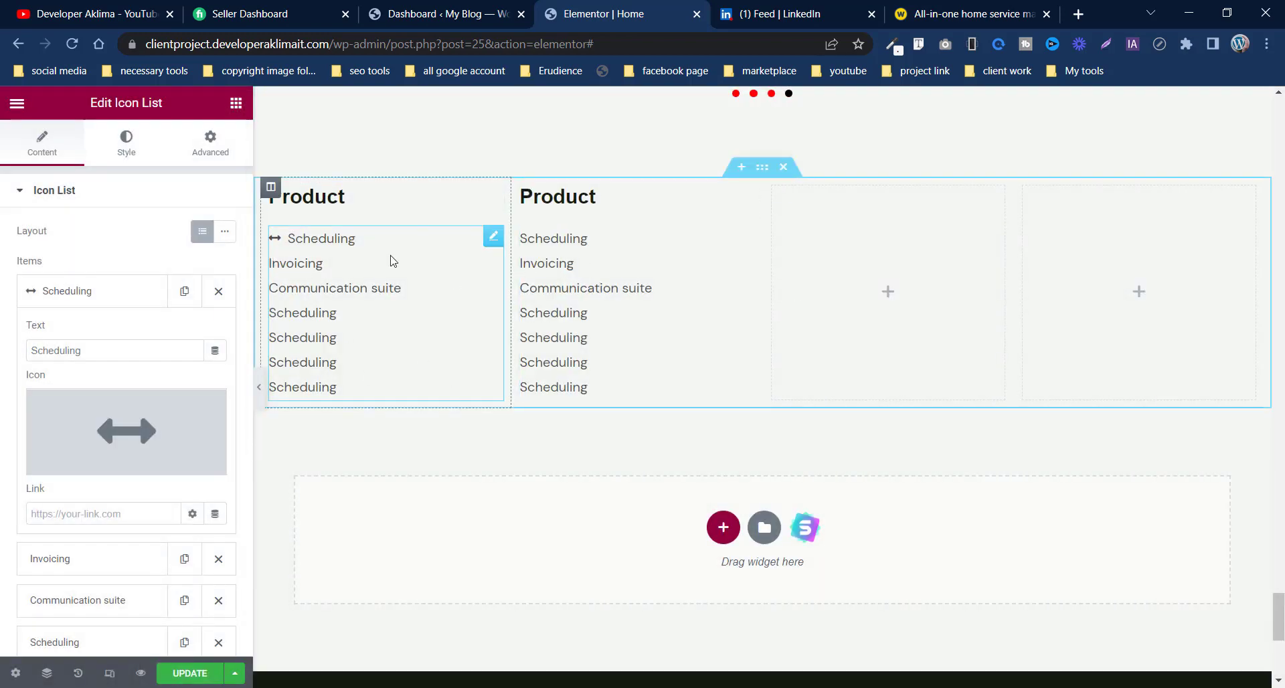
Step: Return to the widget list and examine the General widgets, from Image Box to Menu Anchor, and the two Product columns
left_click(235, 102)
scroll(75, 364, "down", 15)
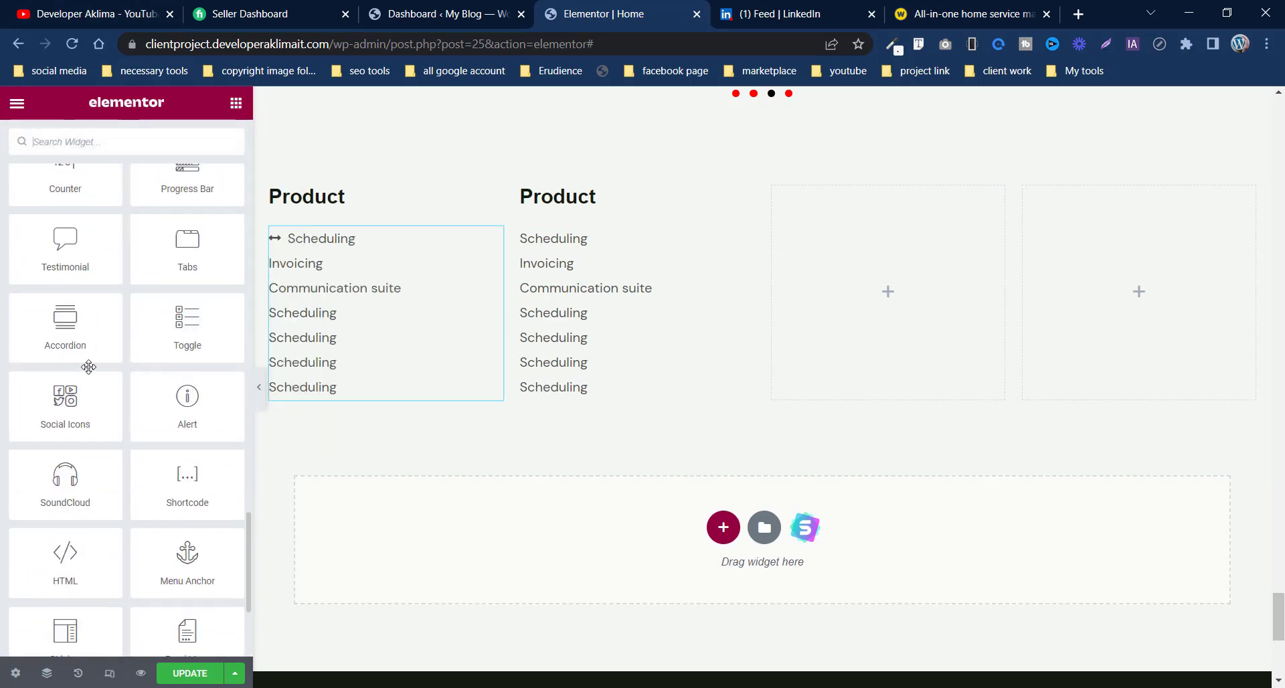
scroll(89, 367, "down", 3)
scroll(86, 364, "up", 5)
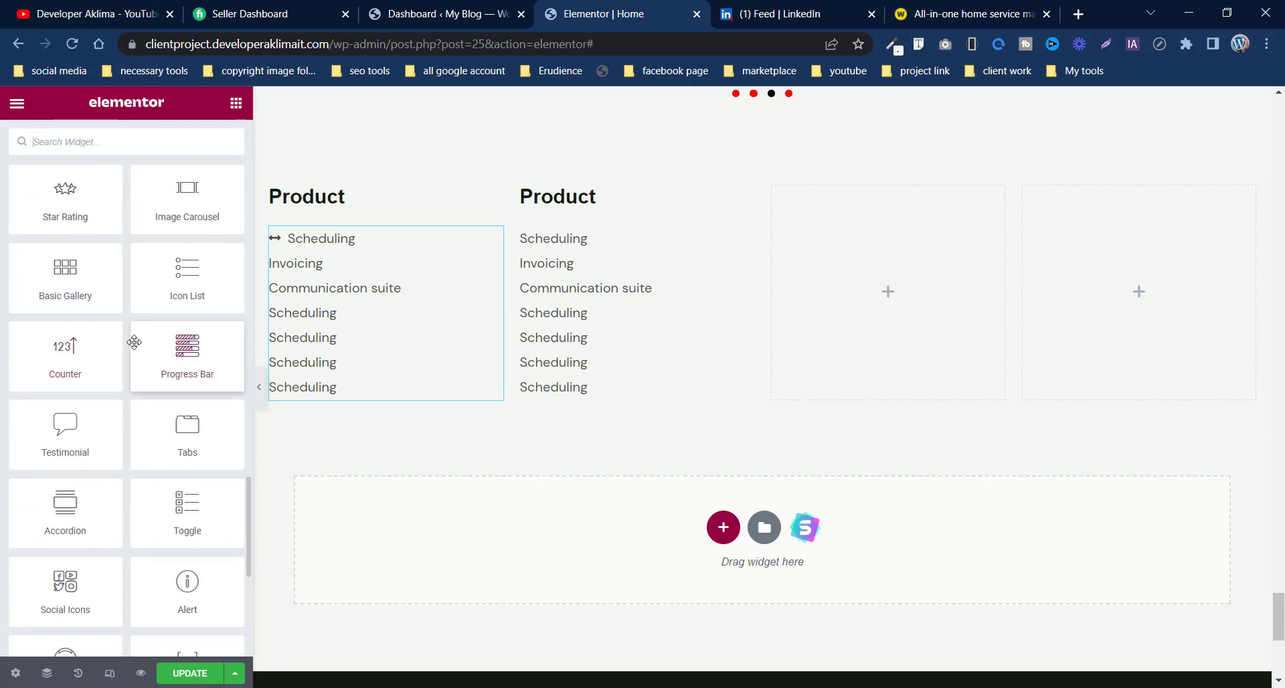
scroll(132, 348, "up", 2)
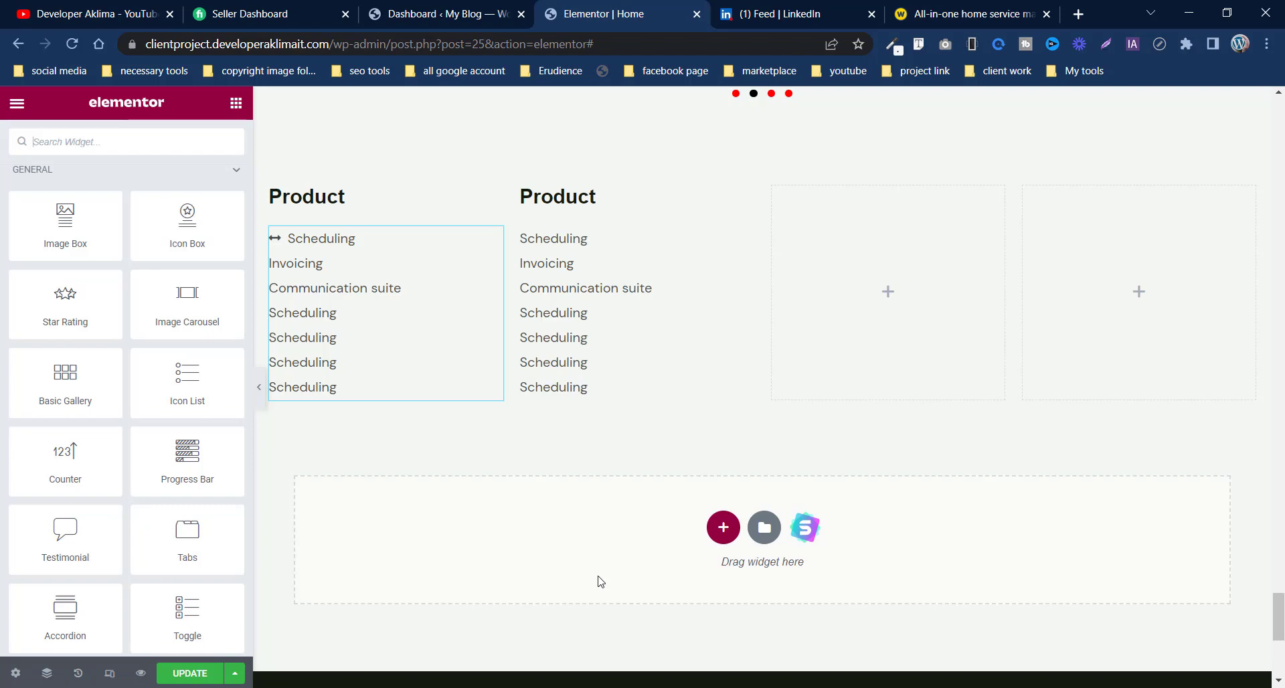
scroll(600, 581, "up", 4)
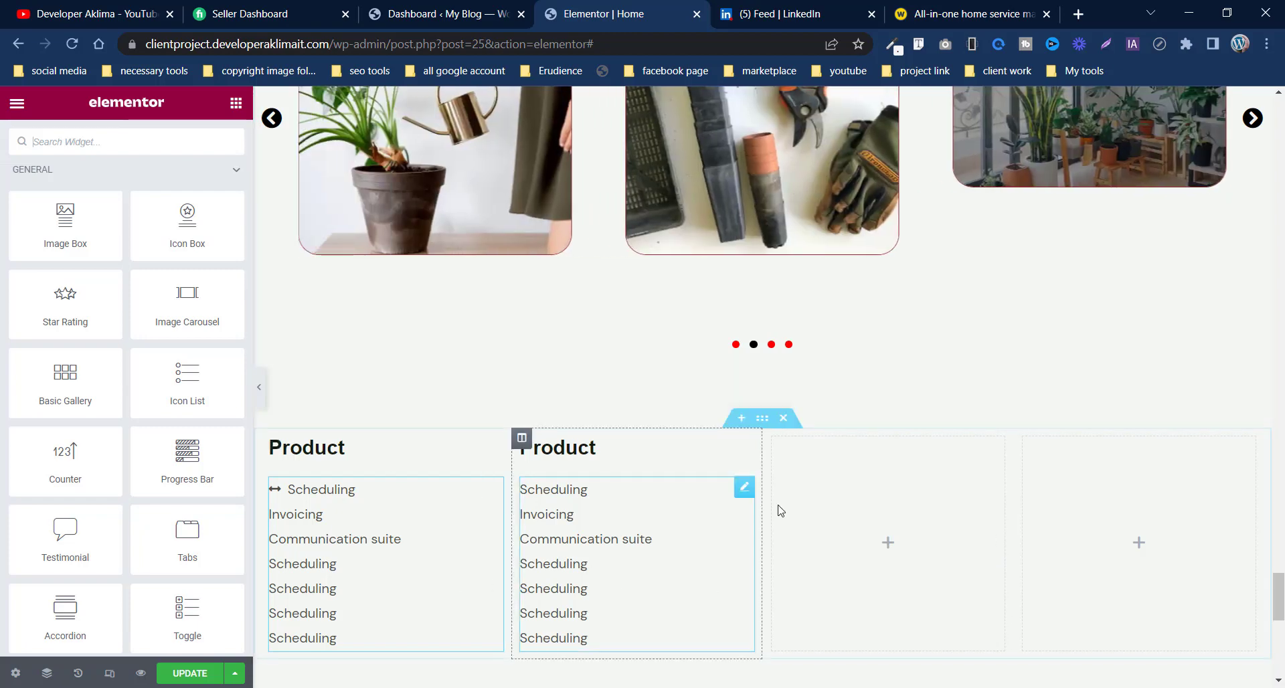
Step: Switch to the Fiverr seller dashboard and examine the response and delivery ratings and the amount earned in September
scroll(779, 510, "up", 4)
scroll(780, 510, "up", 3)
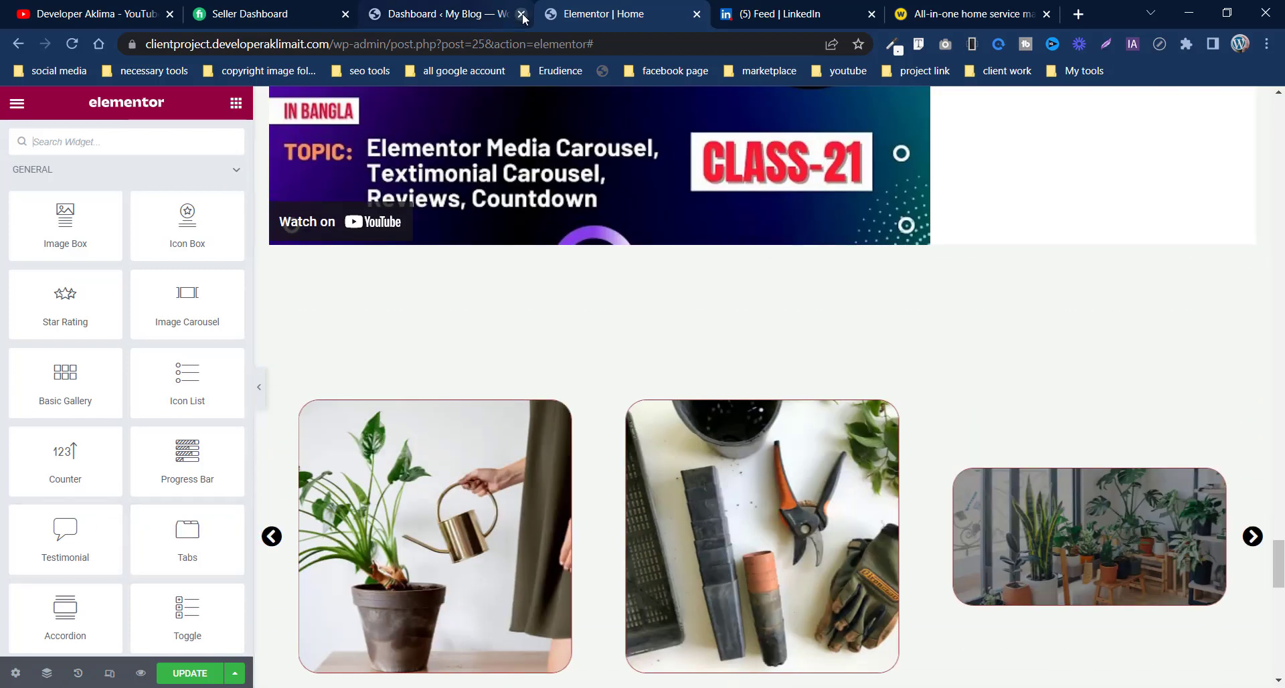
left_click(303, 14)
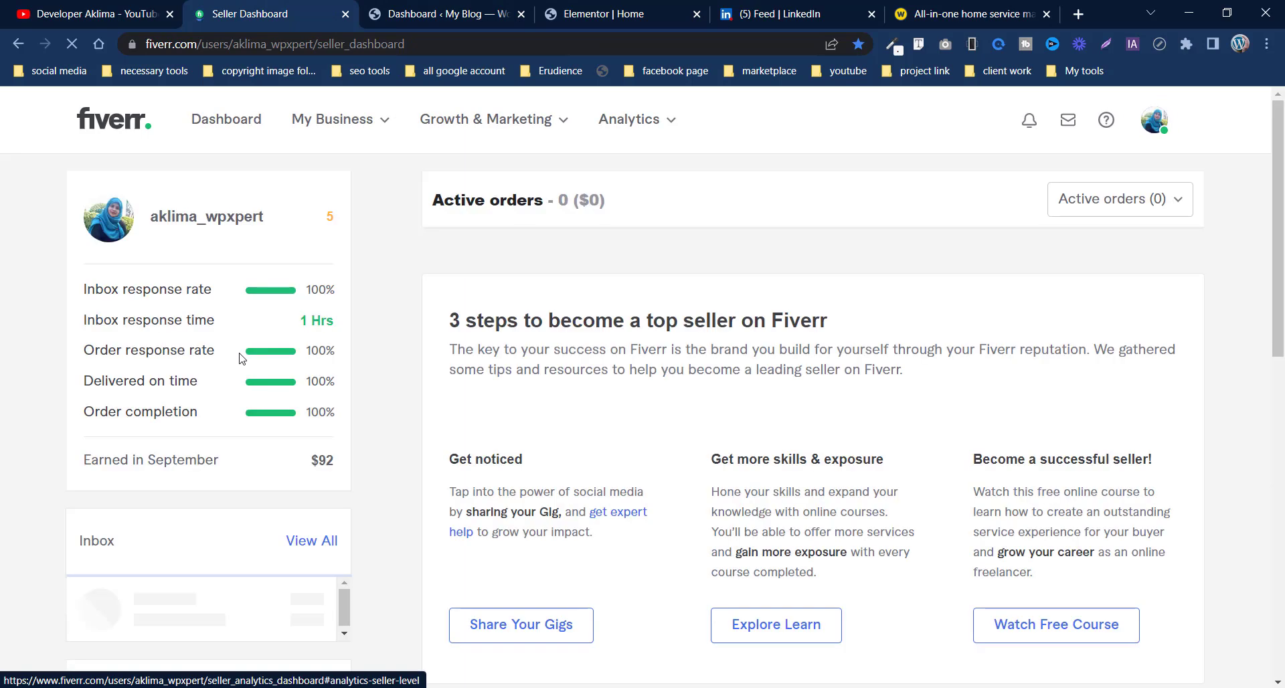
scroll(241, 360, "down", 4)
scroll(241, 361, "up", 3)
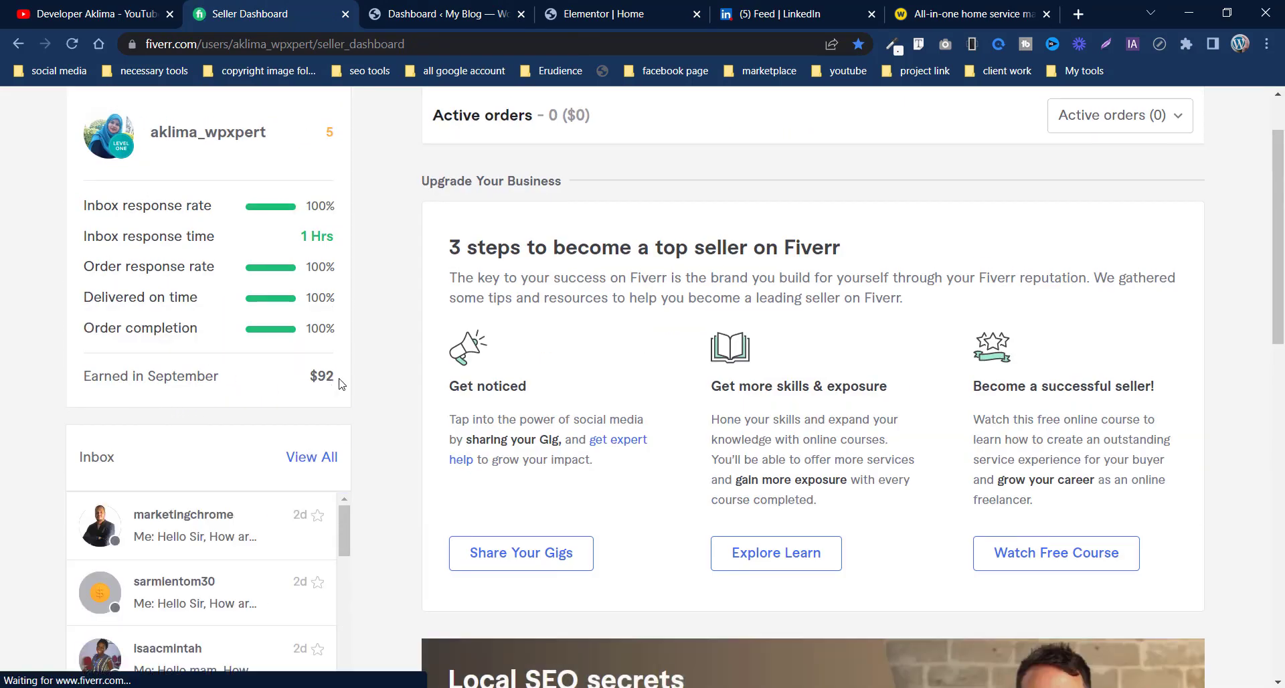
left_click_drag(339, 378, 305, 386)
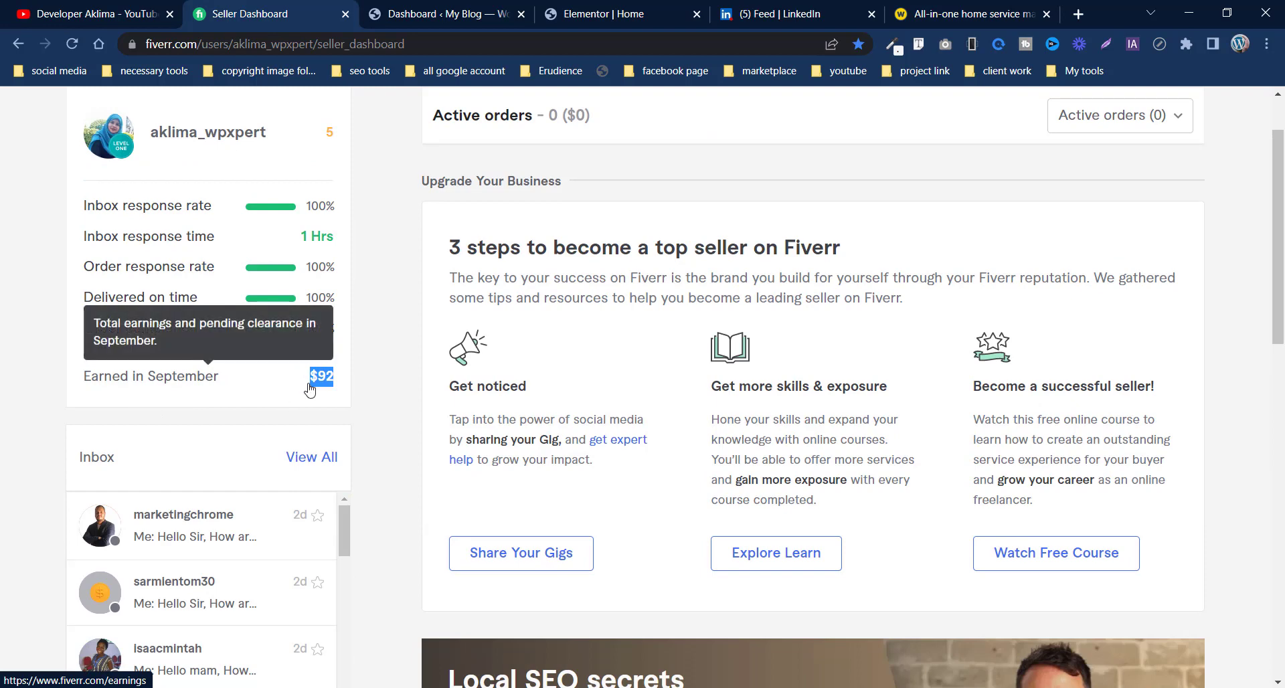
scroll(1067, 408, "up", 2)
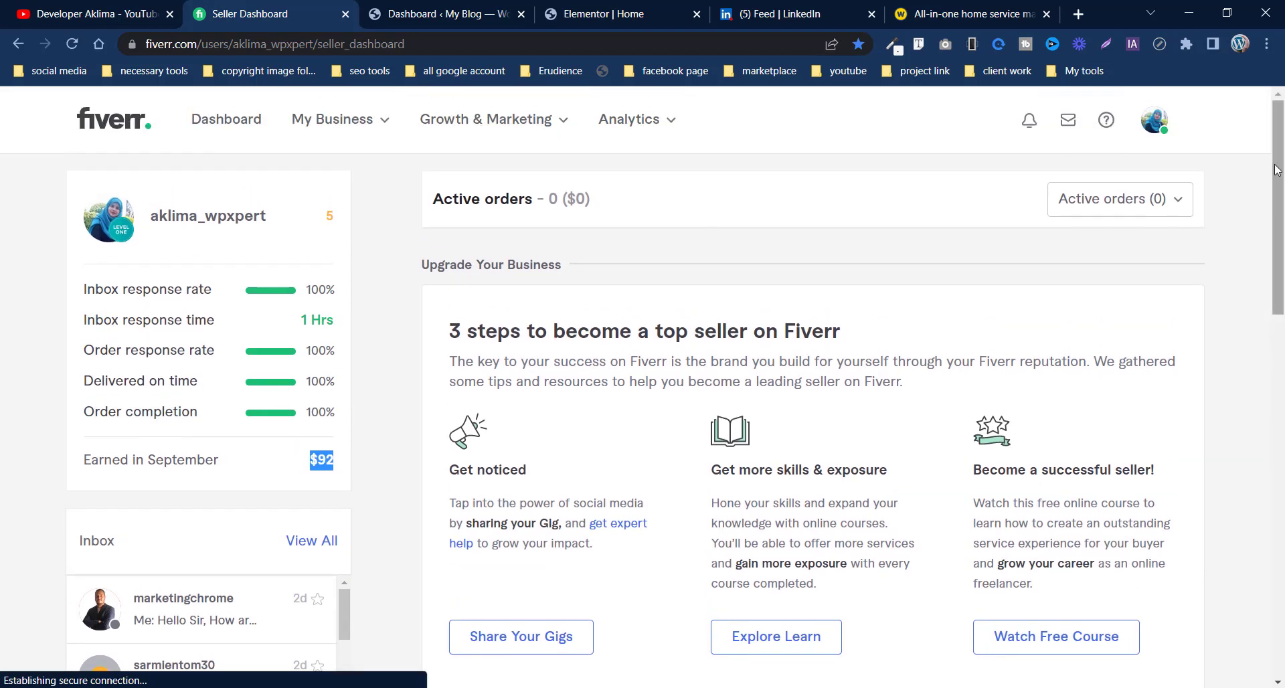
Step: Open the seller's own Fiverr profile and review the active gigs with their starting prices
left_click(1154, 132)
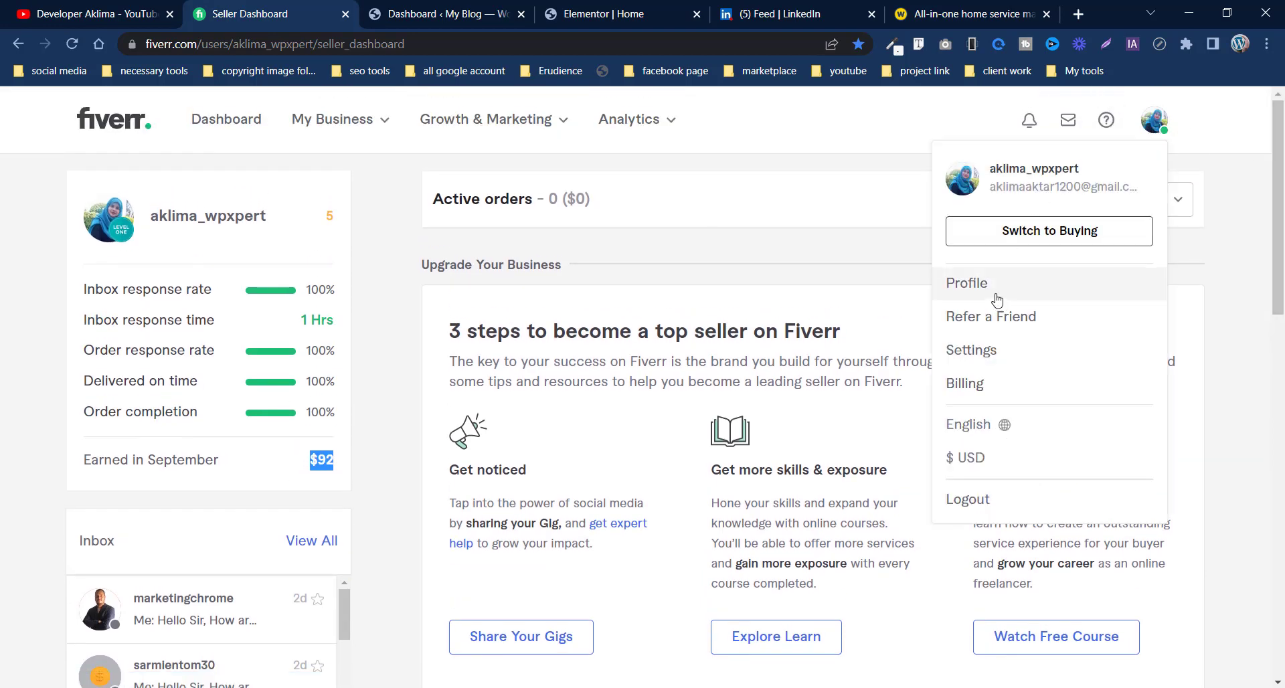
left_click(958, 283)
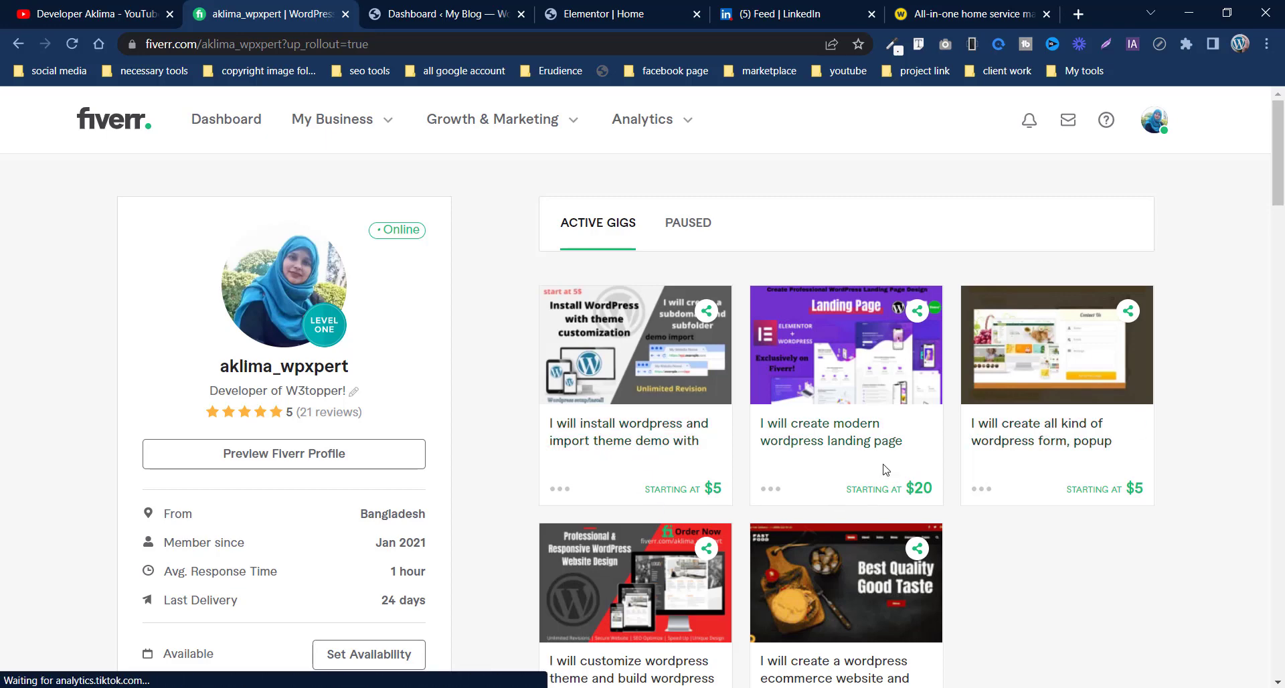
scroll(885, 469, "down", 1)
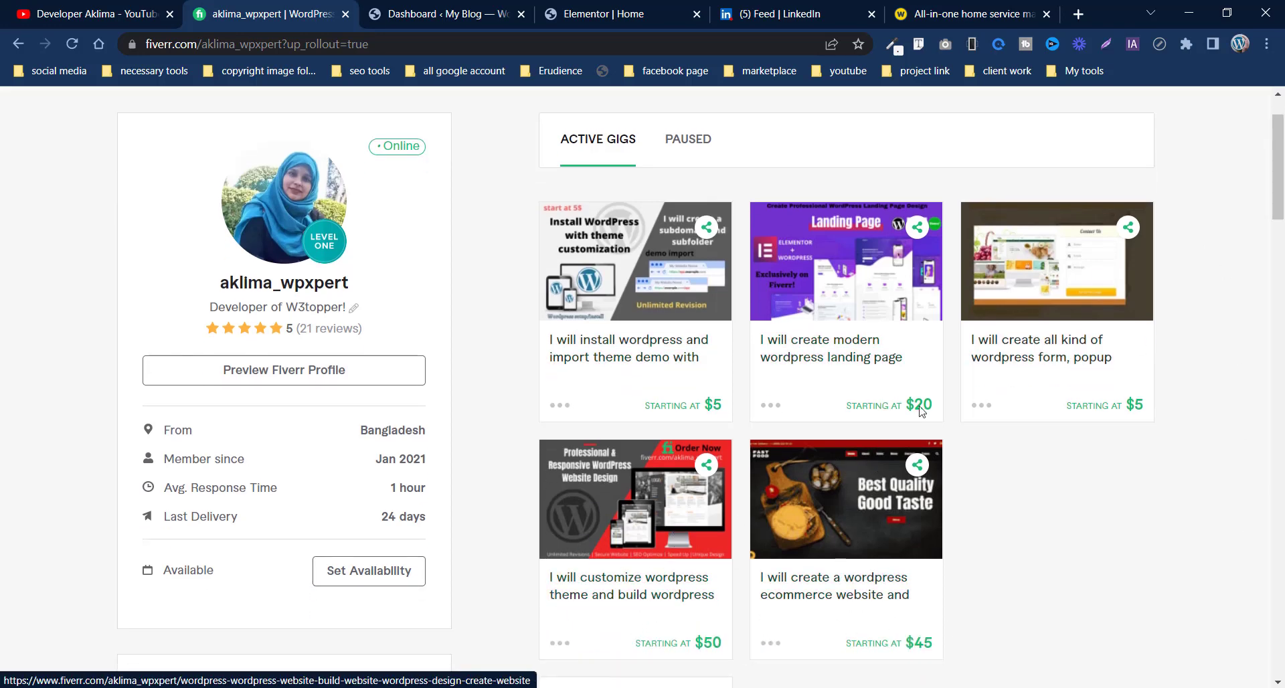
Step: View the Fiverr Earnings page with its income and withdrawal summary, and return to the seller dashboard
scroll(467, 418, "up", 1)
left_click(342, 119)
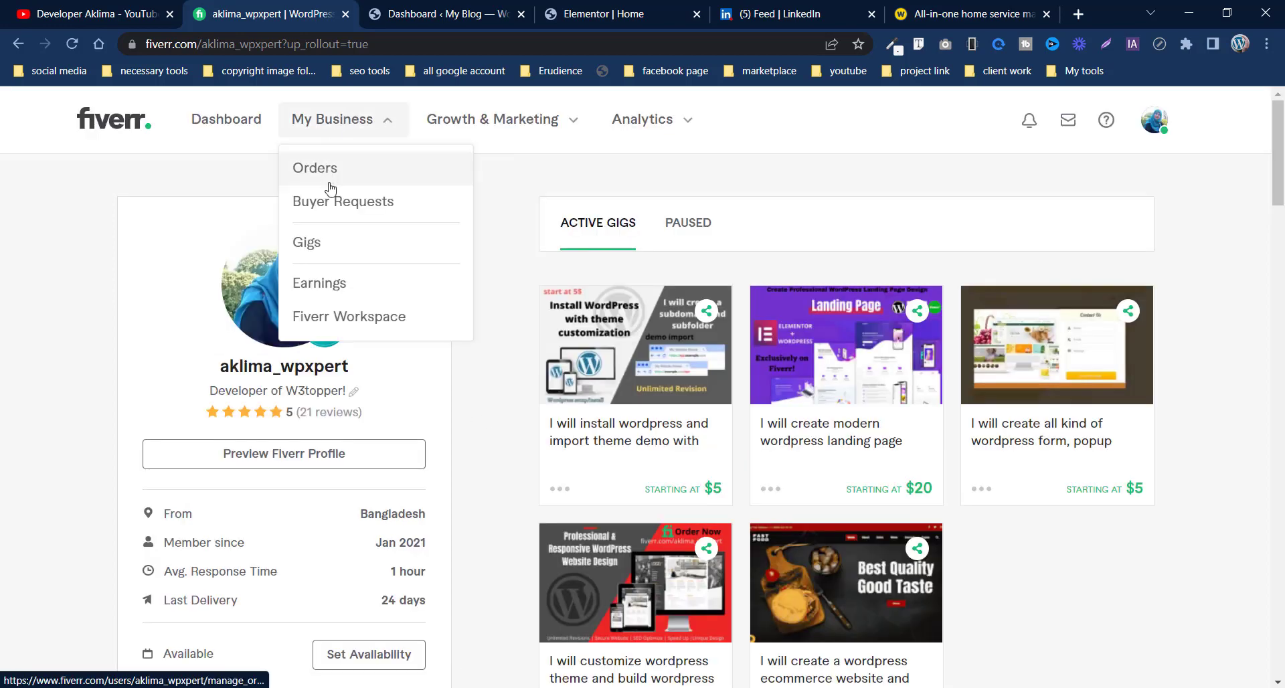
left_click(338, 284)
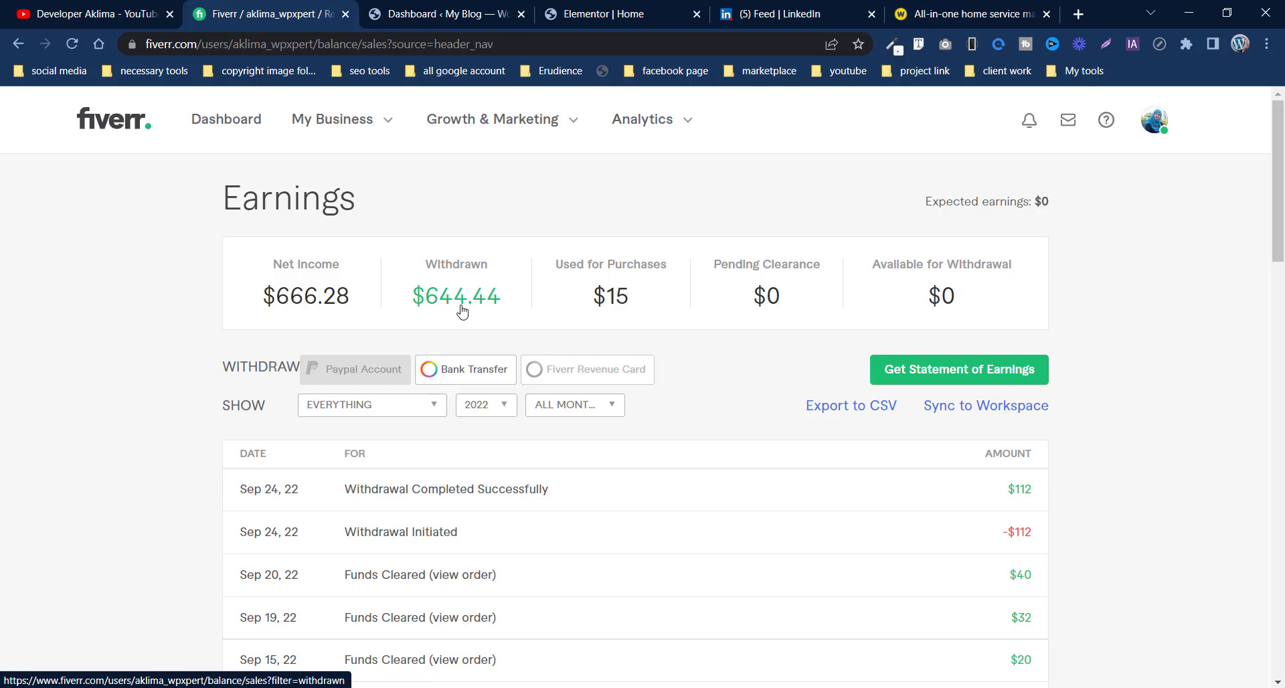
left_click(207, 129)
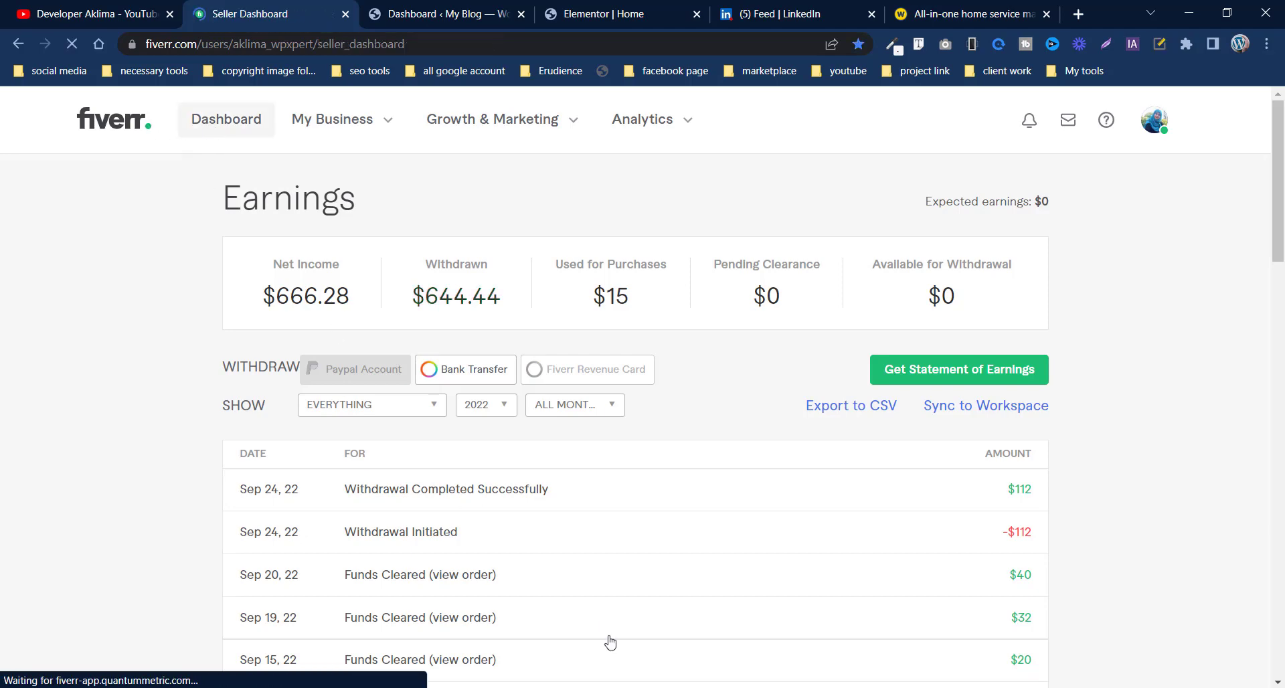
Step: Switch back to the Home page in Elementor and view the video playlist section above the image carousel
left_click(610, 17)
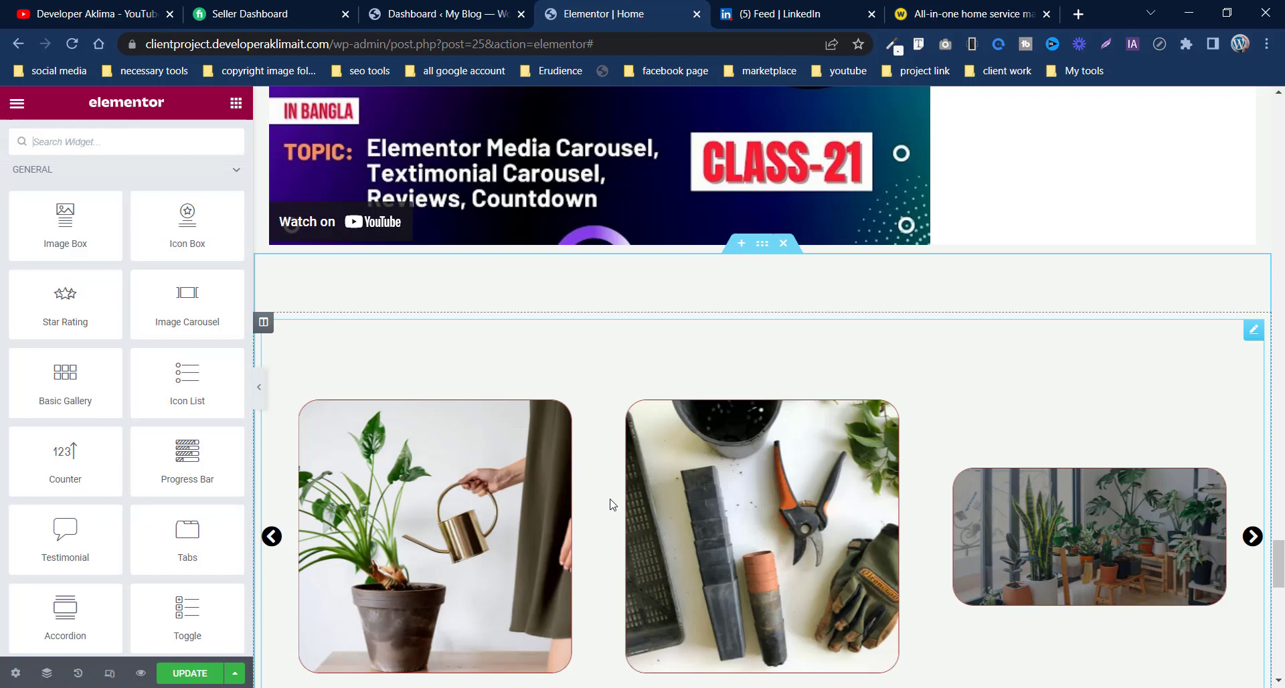
scroll(617, 435, "up", 5)
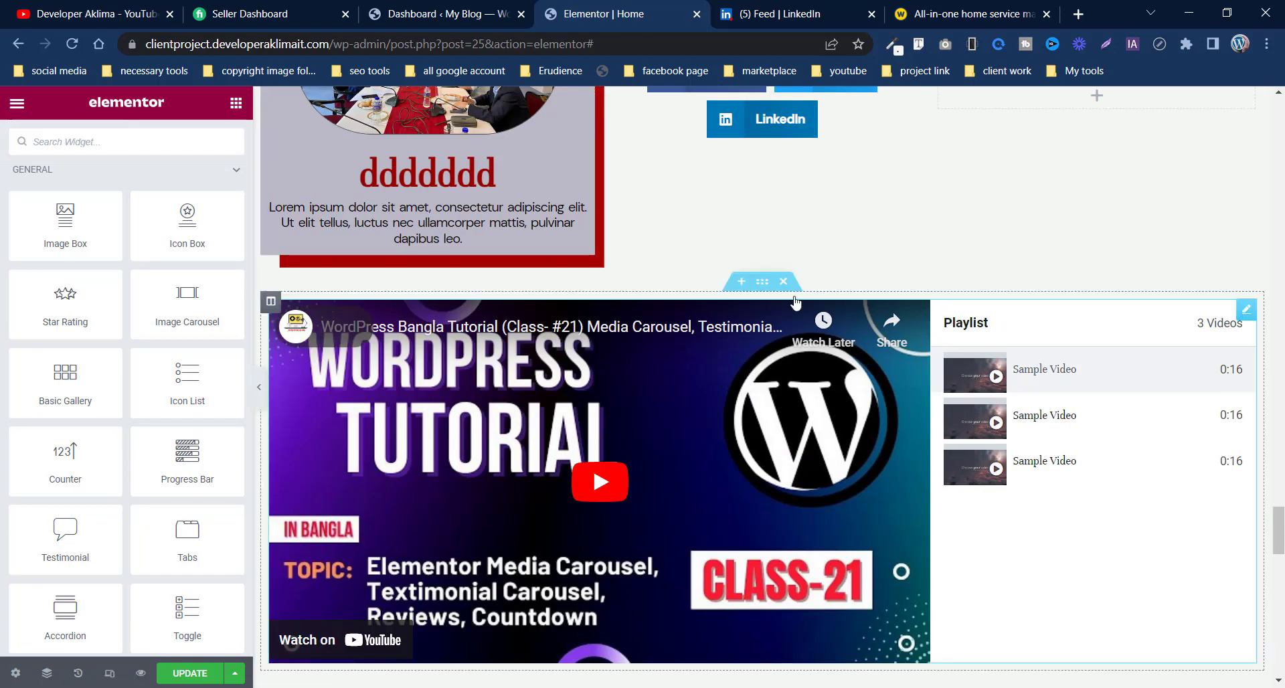